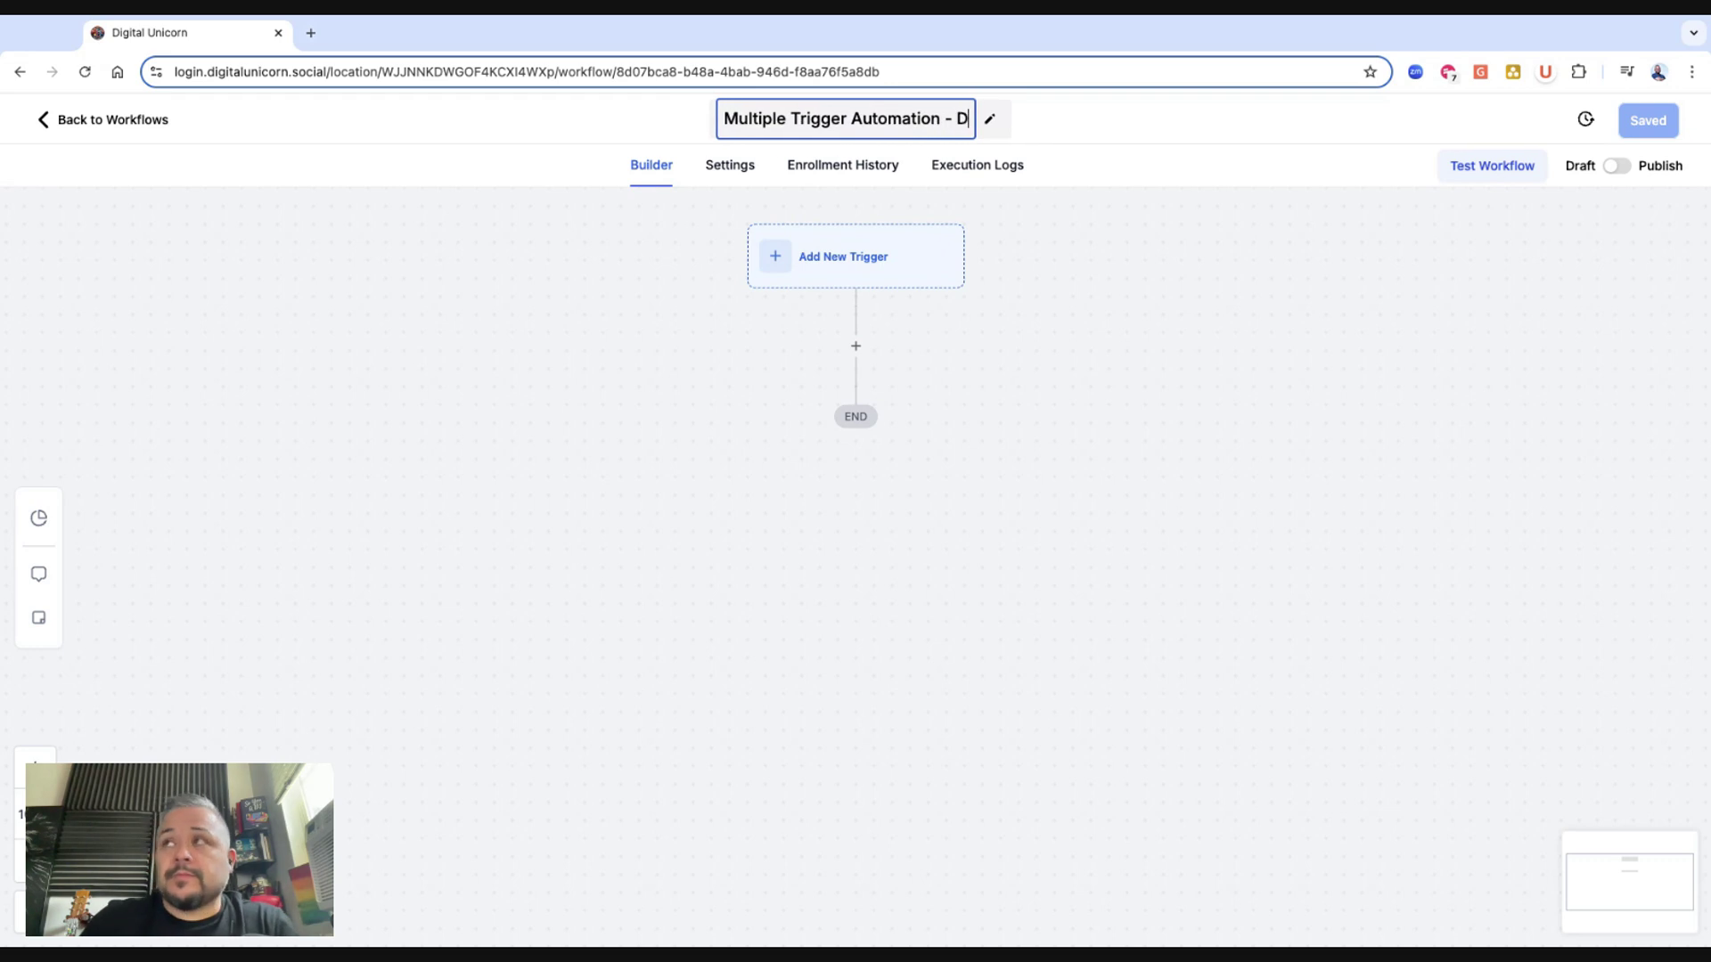
Finish naming the workflow "Multiple Trigger Automation - DEMO".
{"action": "type", "text": "EMO"}
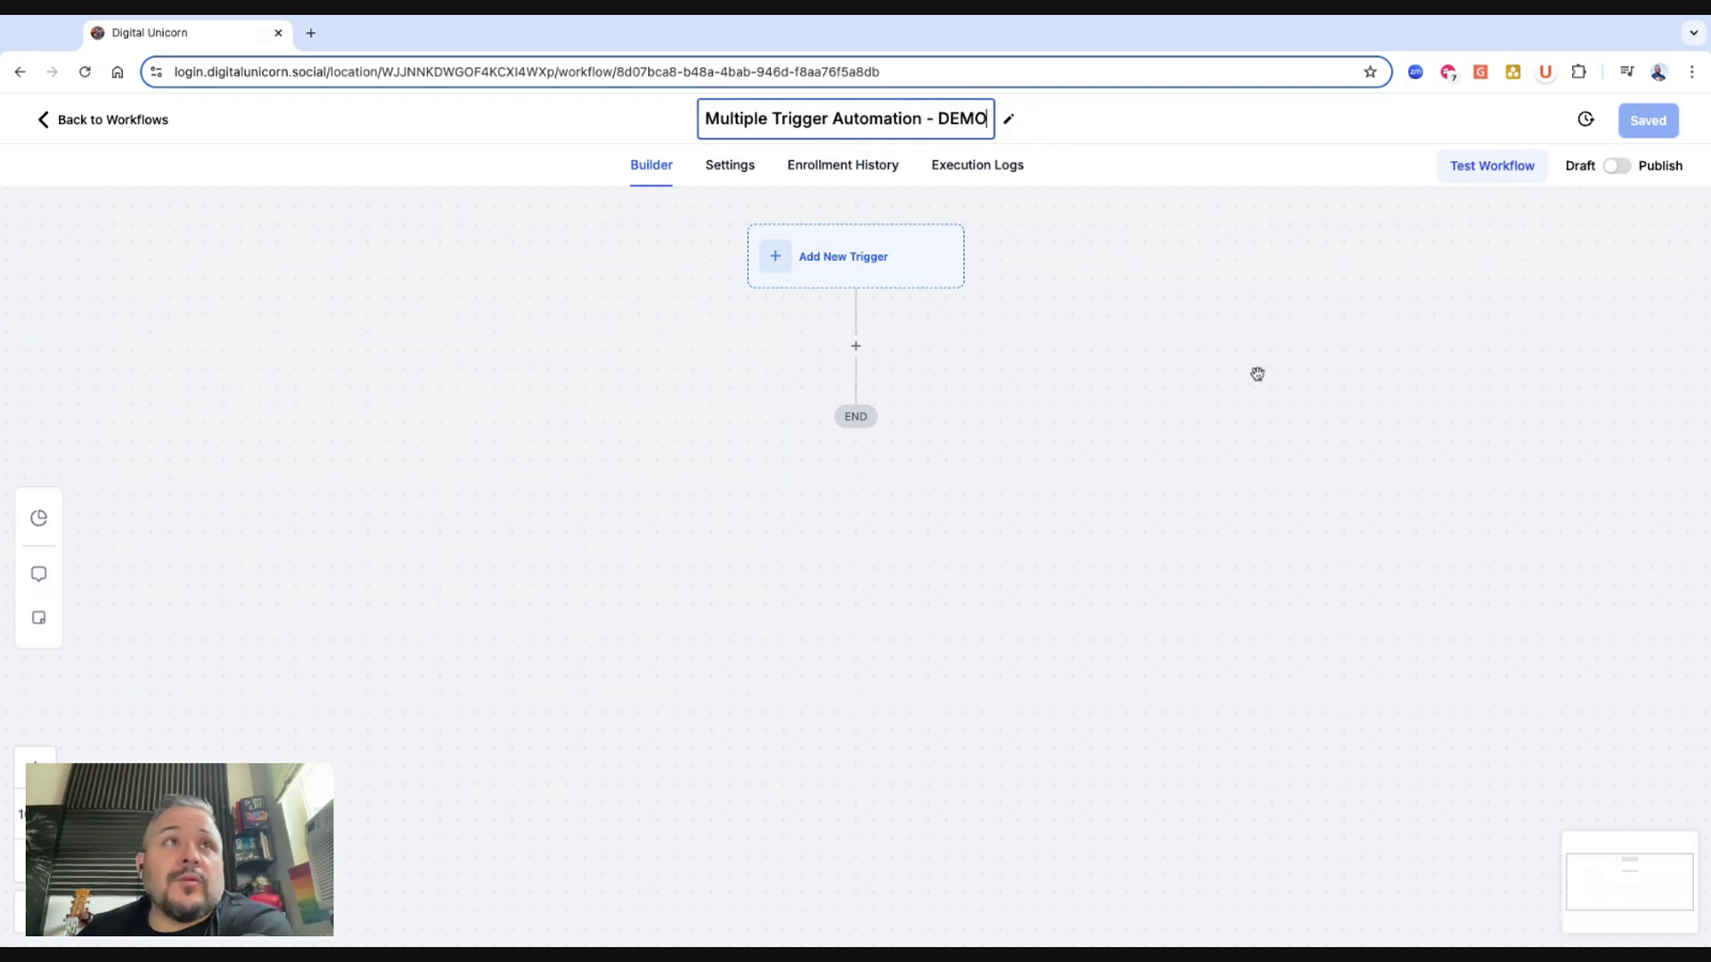
{"action": "left_click", "coordinate": [1190, 403]}
Add a Form Submitted trigger to the workflow, filtered so that the form is Donation Template, and save the trigger.
{"action": "left_click", "coordinate": [836, 255]}
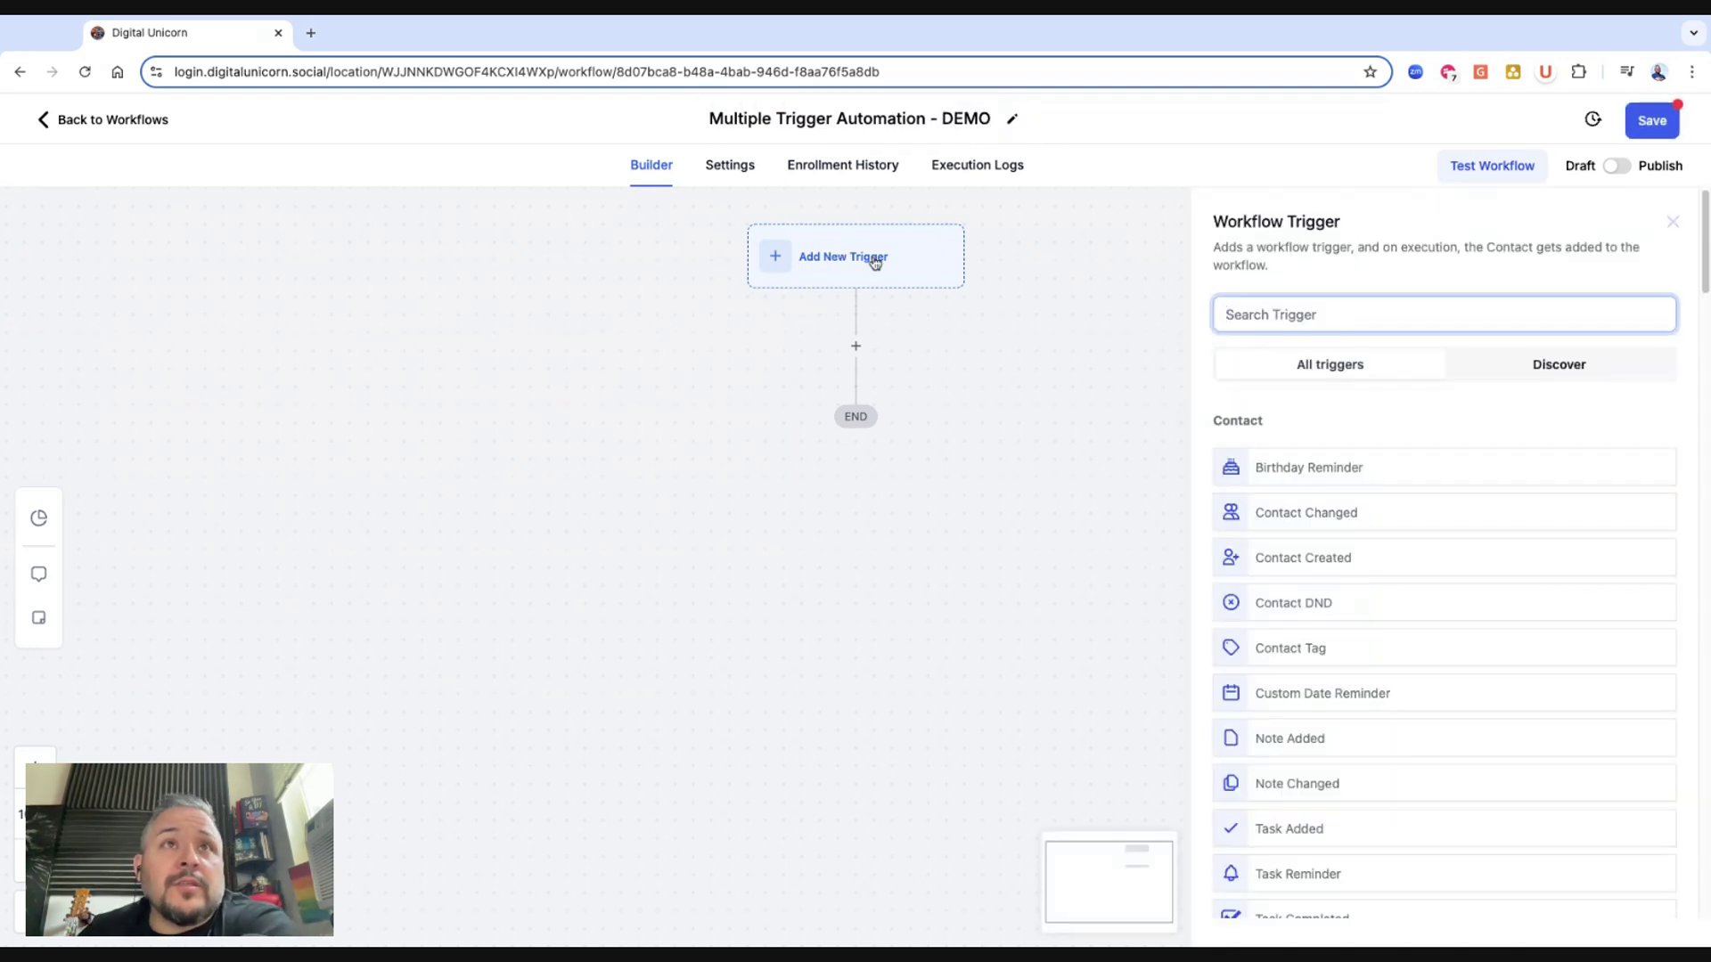
{"action": "type", "text": "form"}
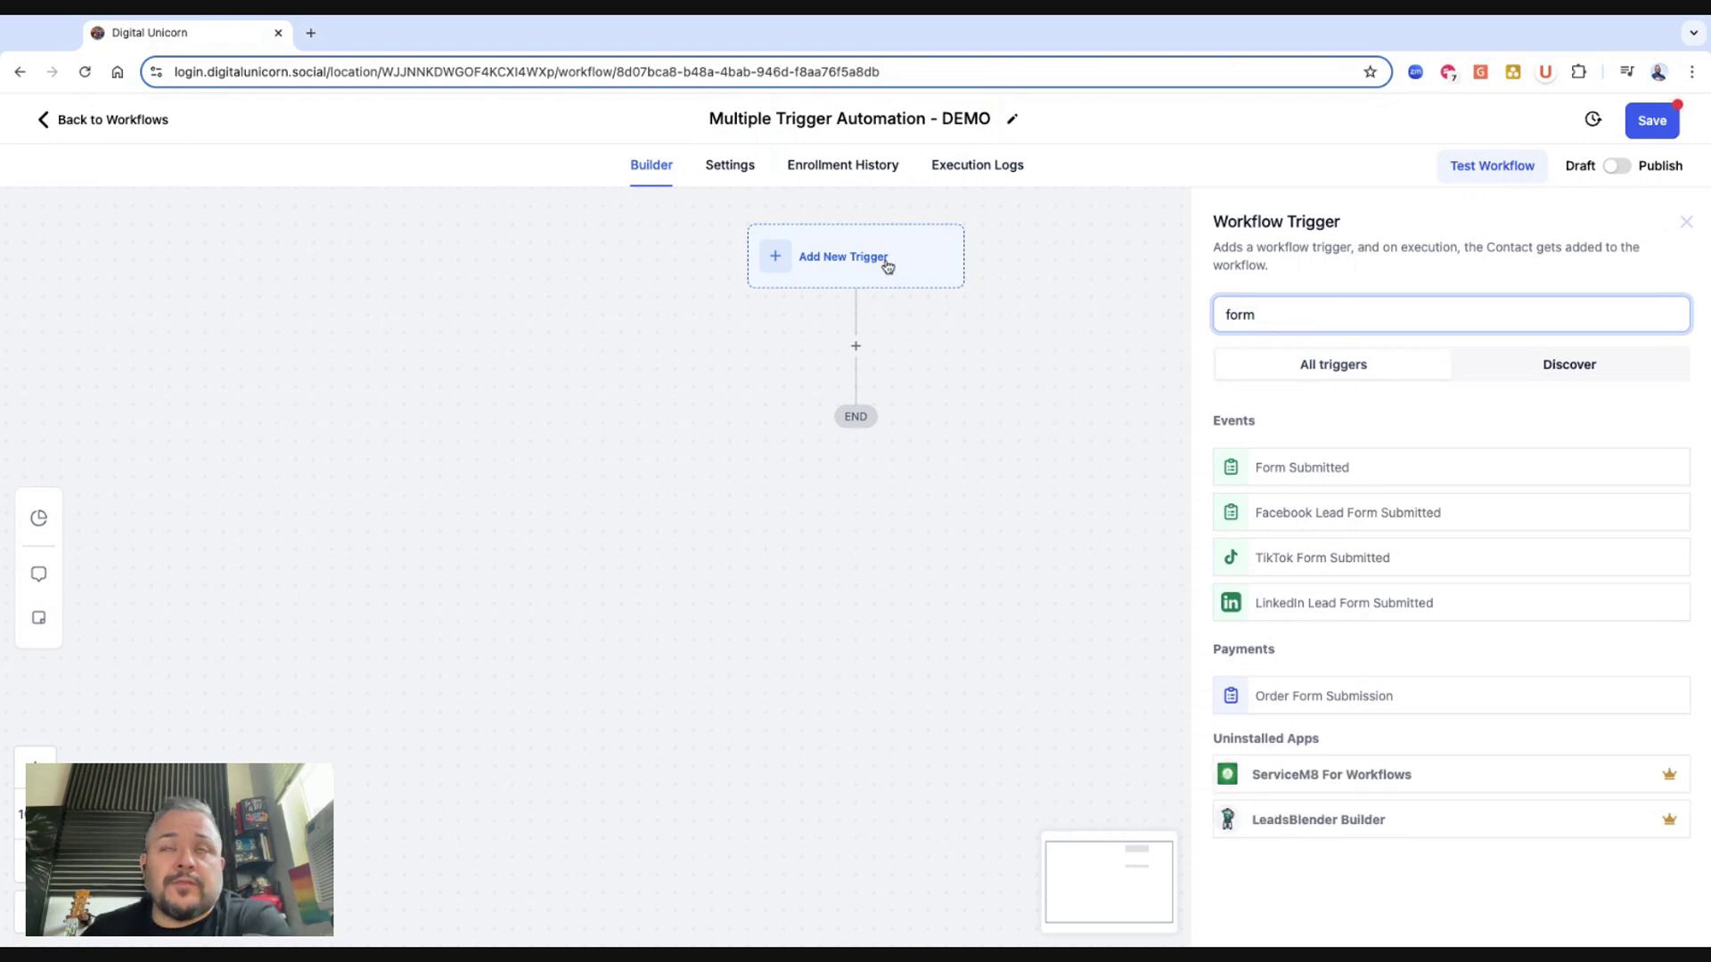
{"action": "left_click", "coordinate": [1350, 468]}
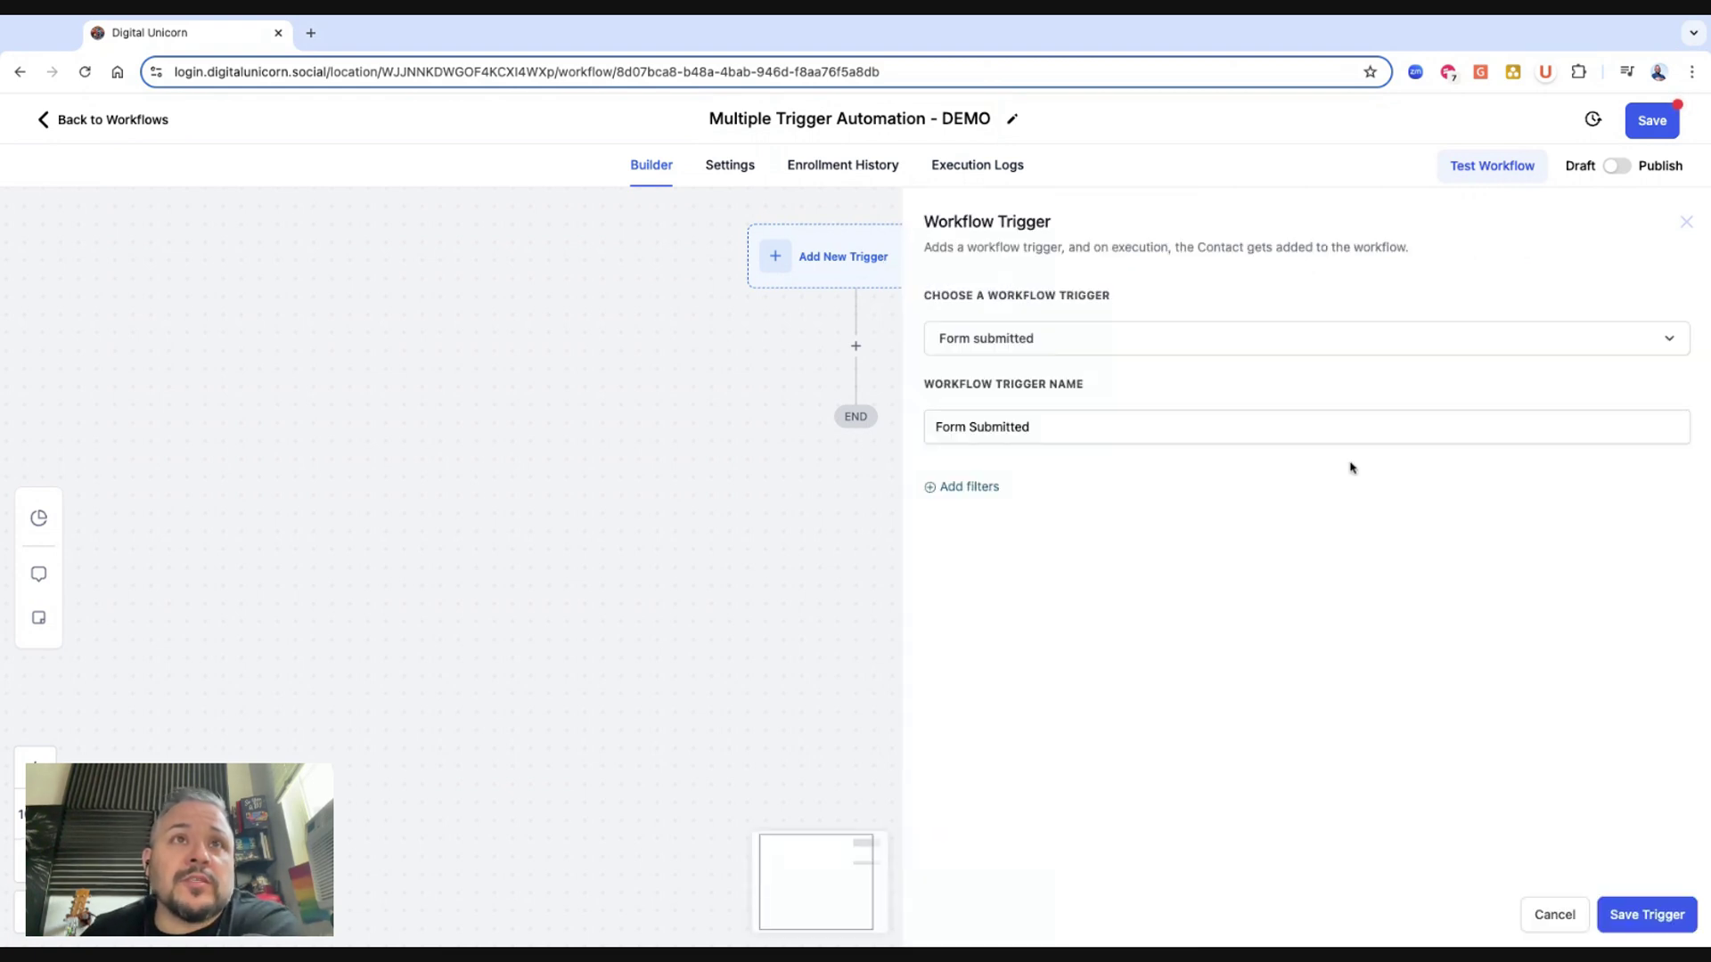
{"action": "left_click", "coordinate": [975, 485]}
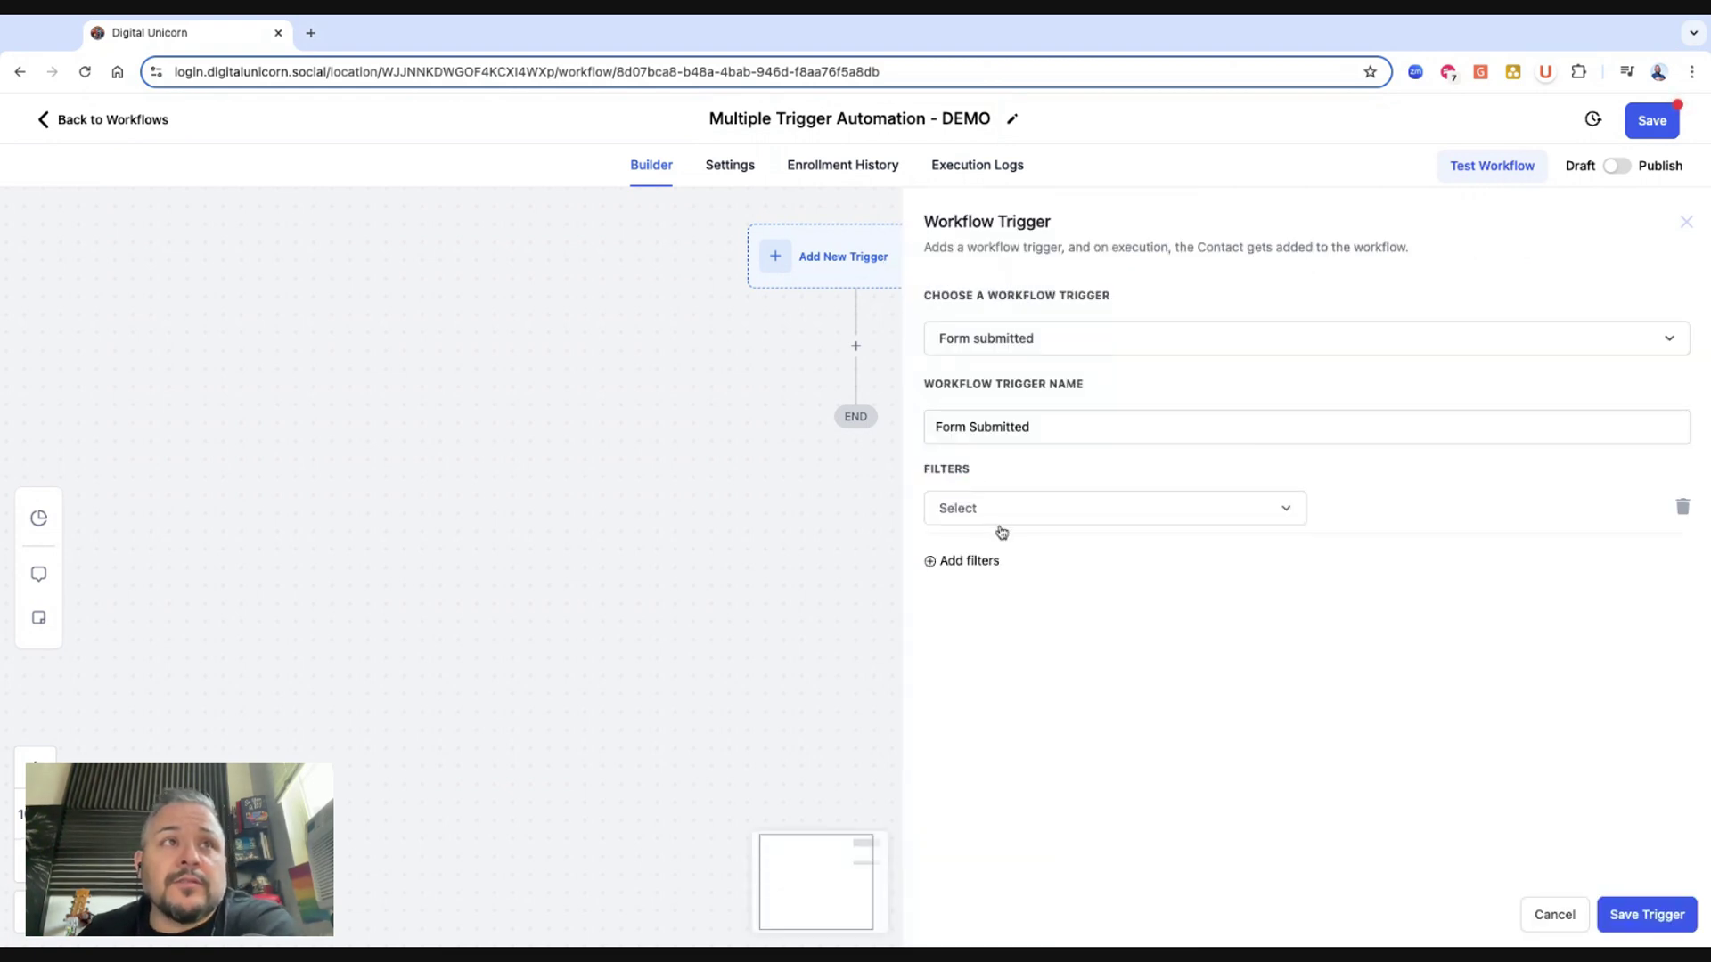
{"action": "left_click", "coordinate": [1021, 517]}
{"action": "left_click", "coordinate": [991, 637]}
{"action": "left_click", "coordinate": [1494, 514]}
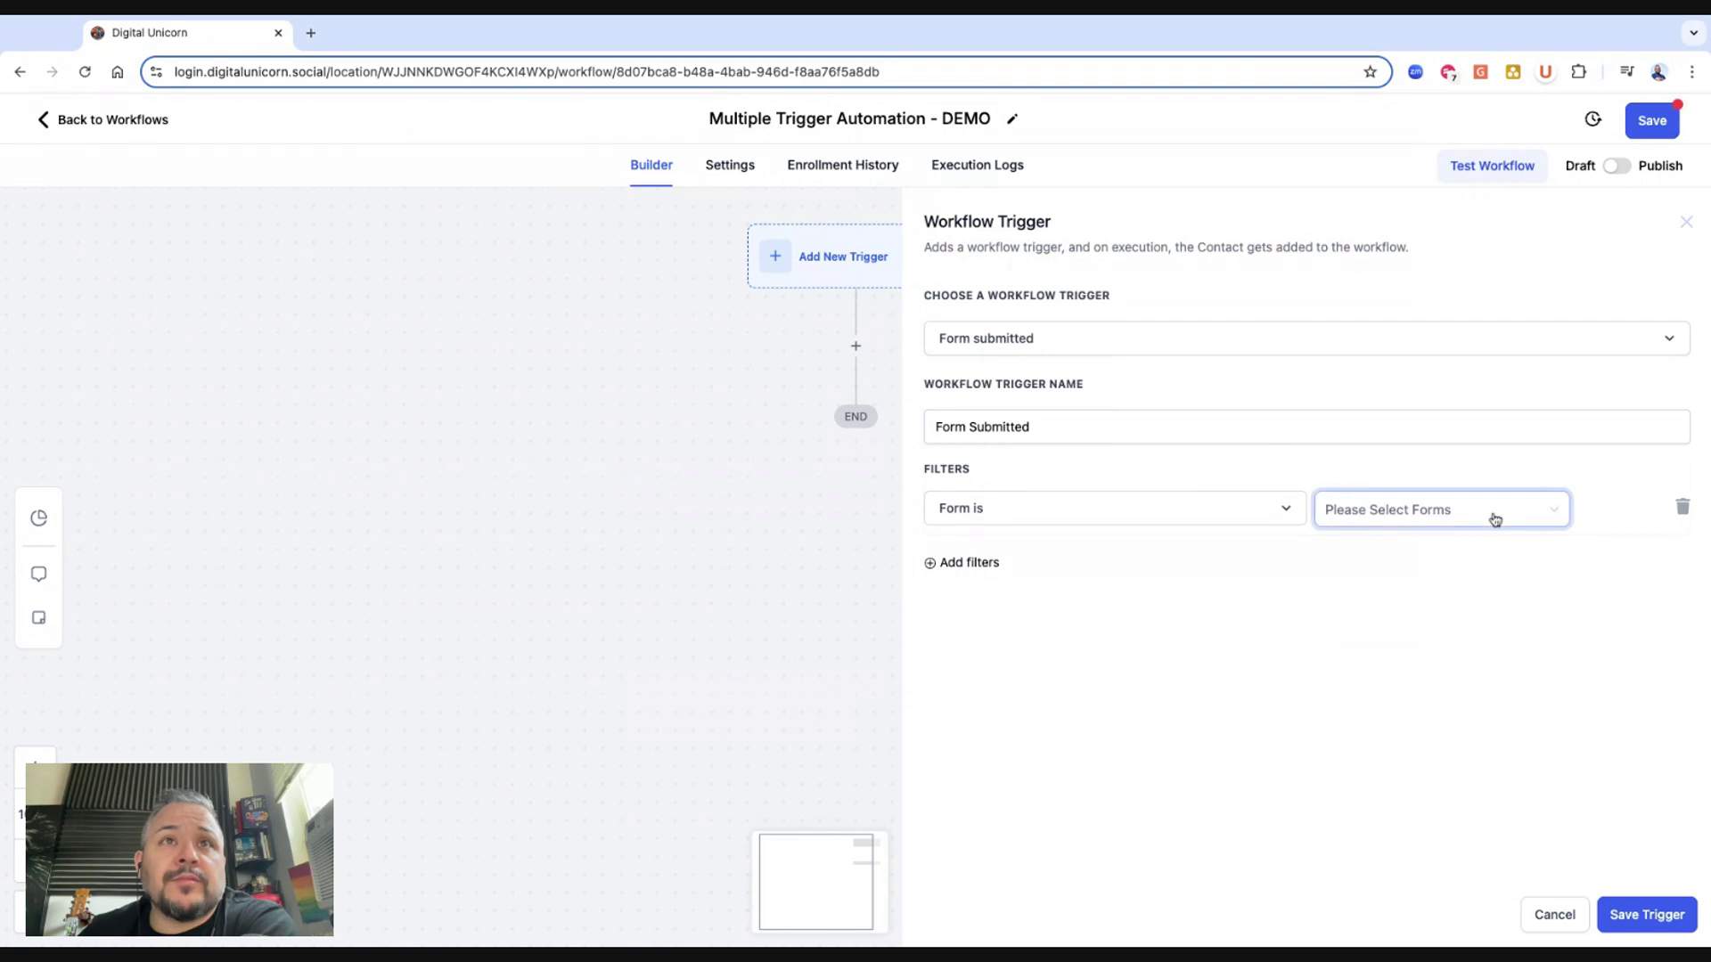
{"action": "left_click", "coordinate": [1377, 550]}
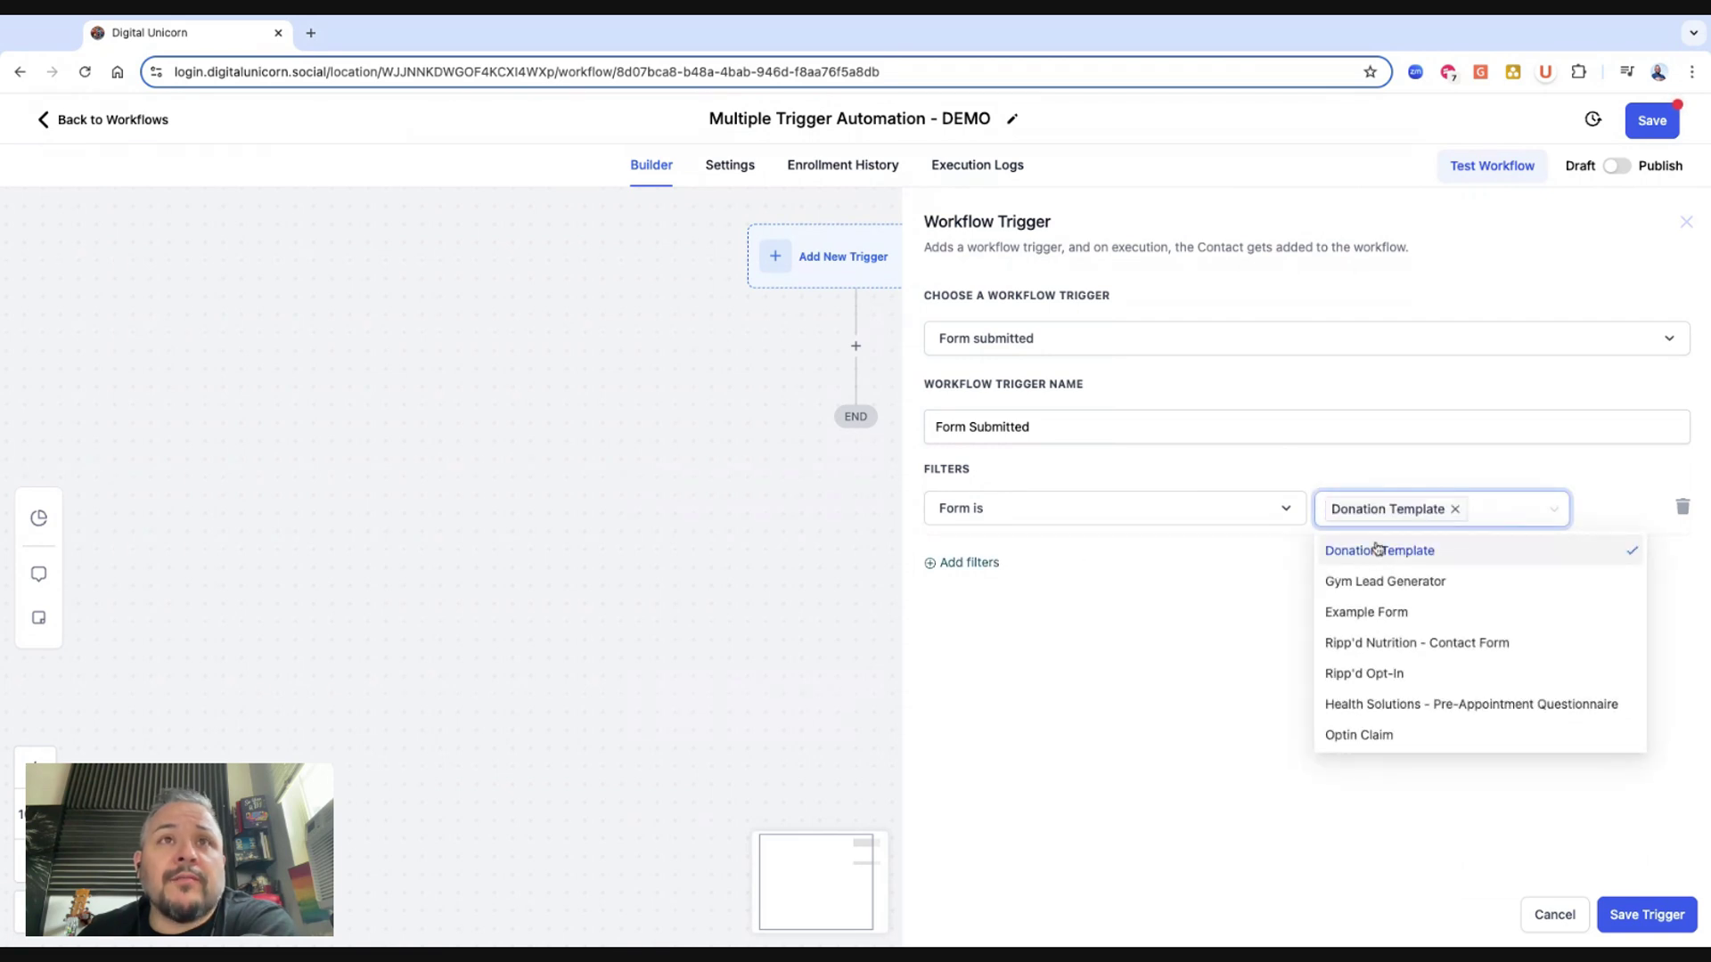
{"action": "left_click", "coordinate": [1595, 824]}
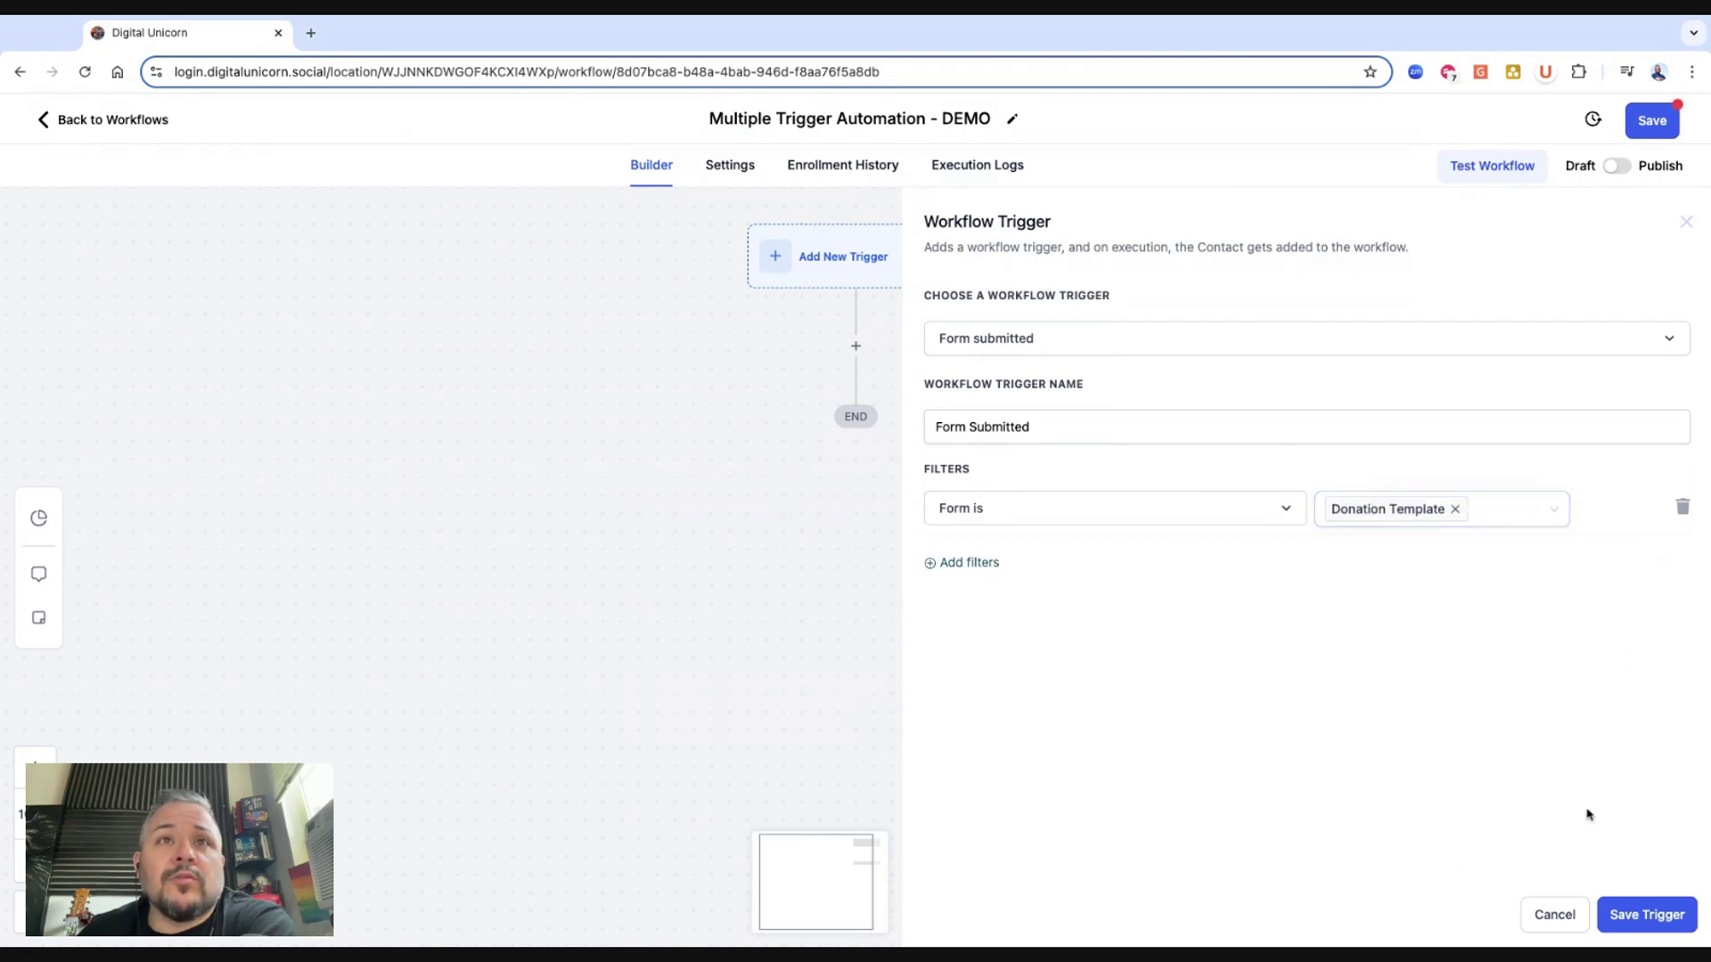
{"action": "left_click", "coordinate": [1647, 915]}
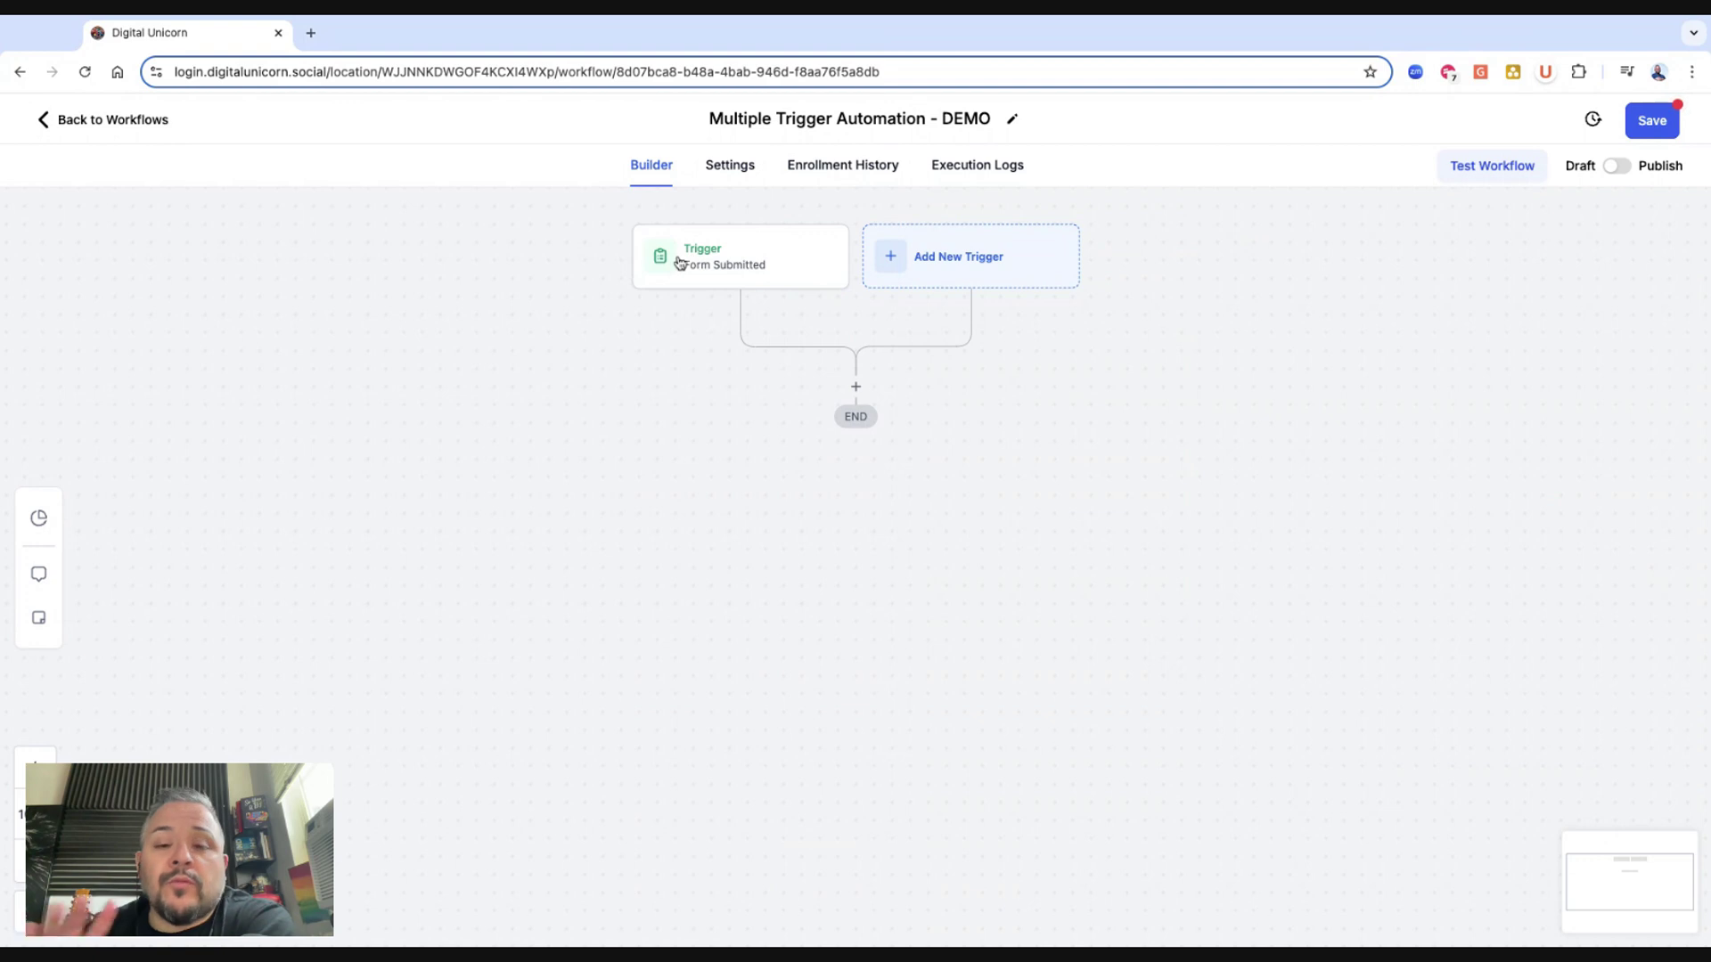
Rename the existing form trigger "Form Submitted - Donation" and save it.
{"action": "left_click", "coordinate": [784, 256]}
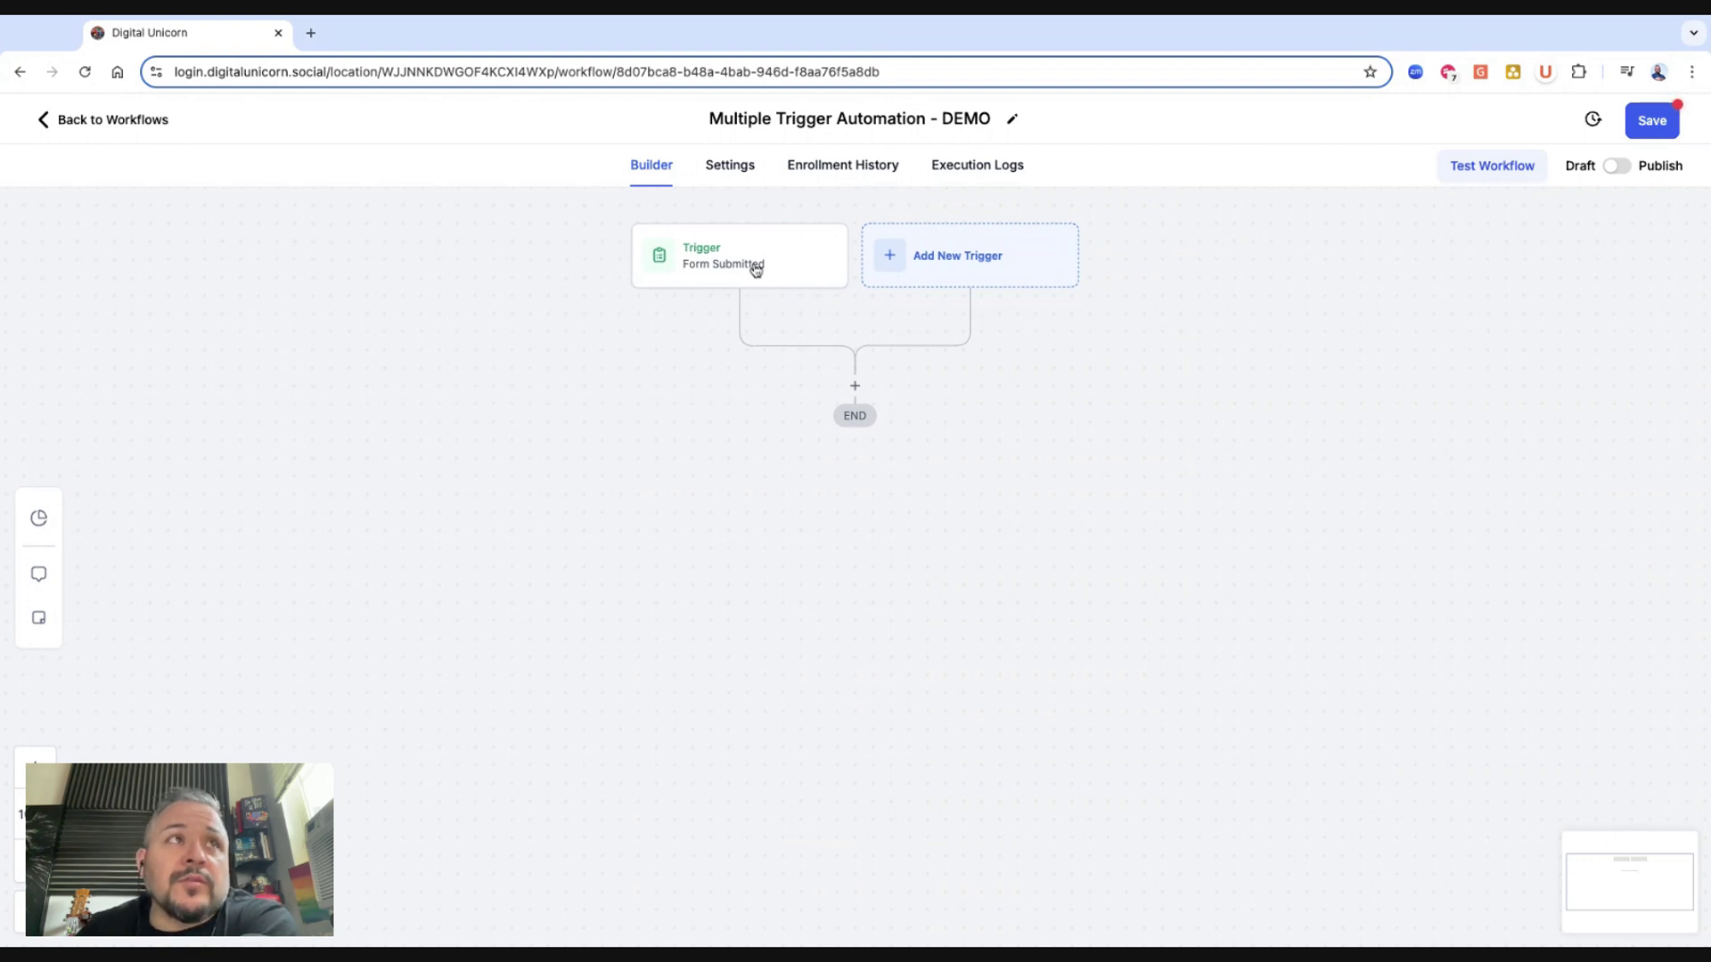
{"action": "left_click", "coordinate": [1404, 516]}
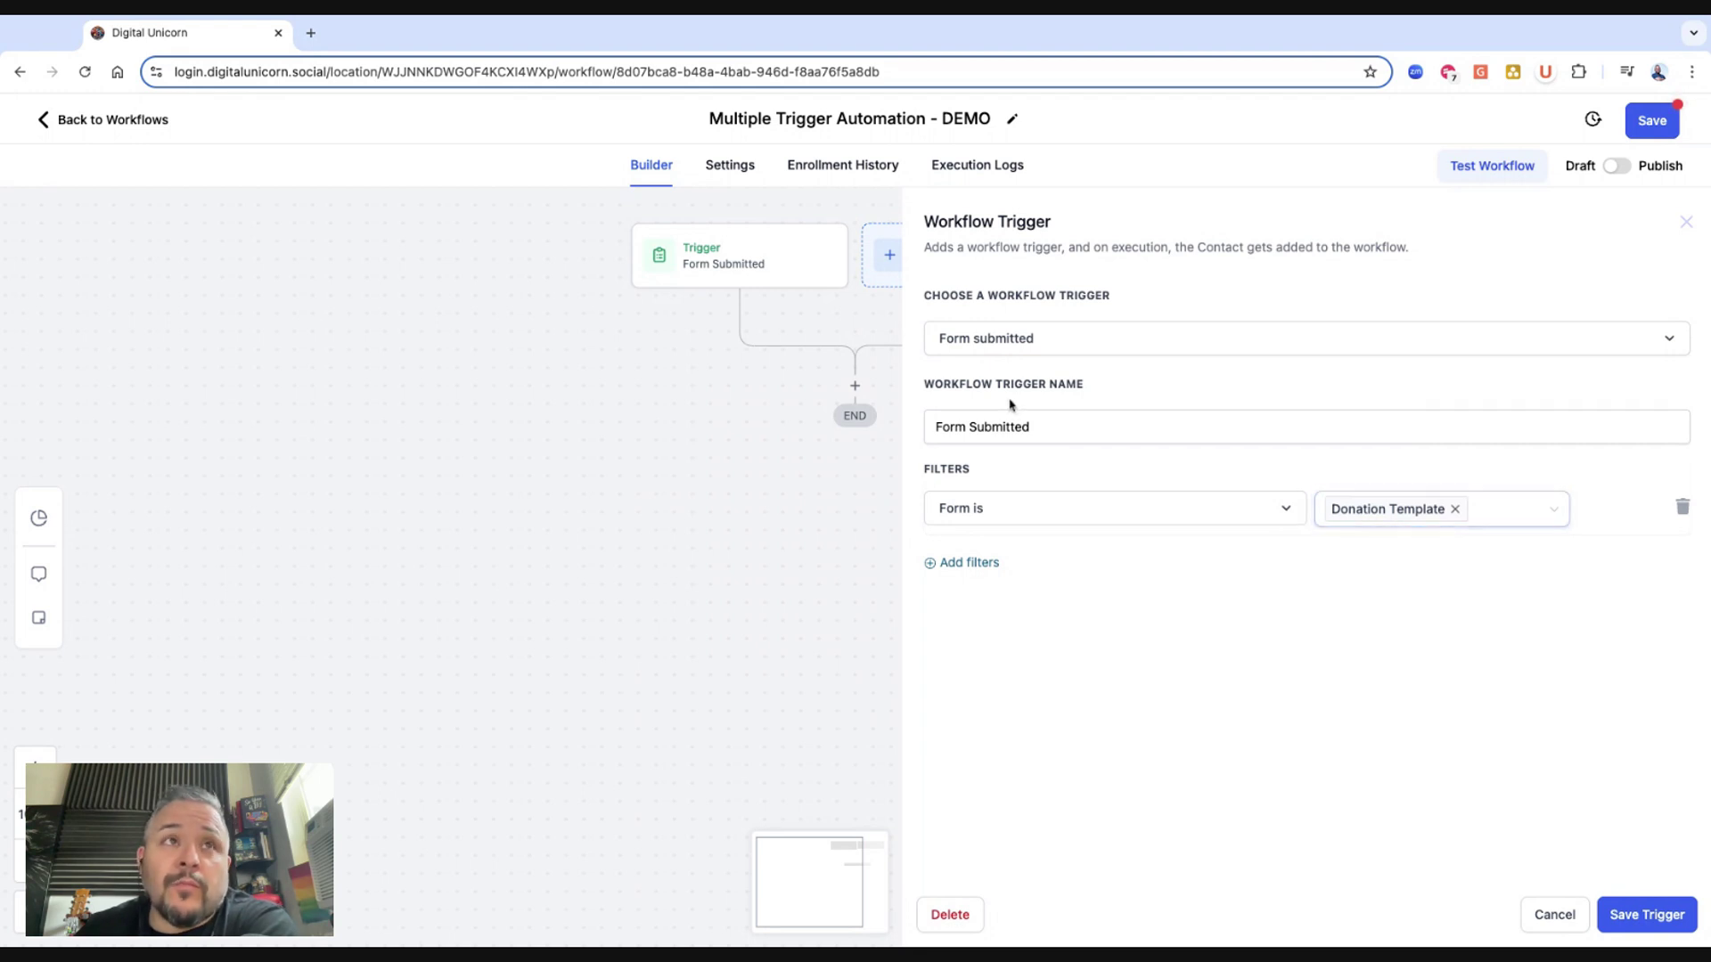
{"action": "left_click", "coordinate": [1097, 432]}
{"action": "type", "text": "- Donation"}
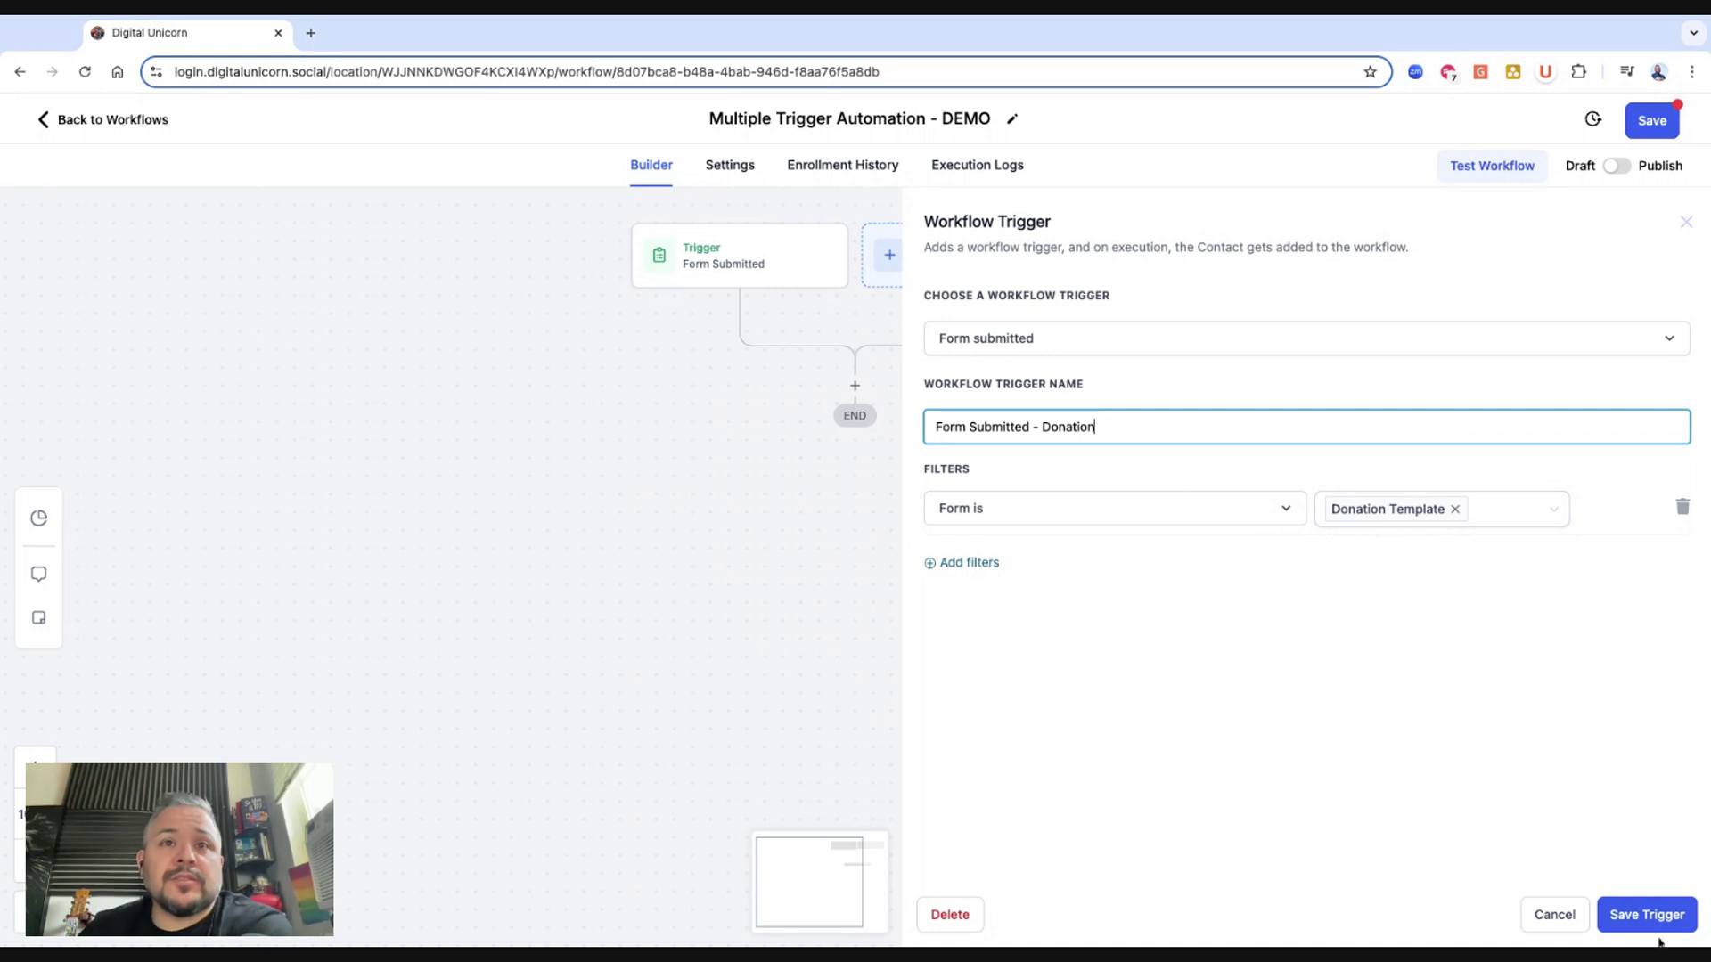
{"action": "left_click", "coordinate": [1633, 916]}
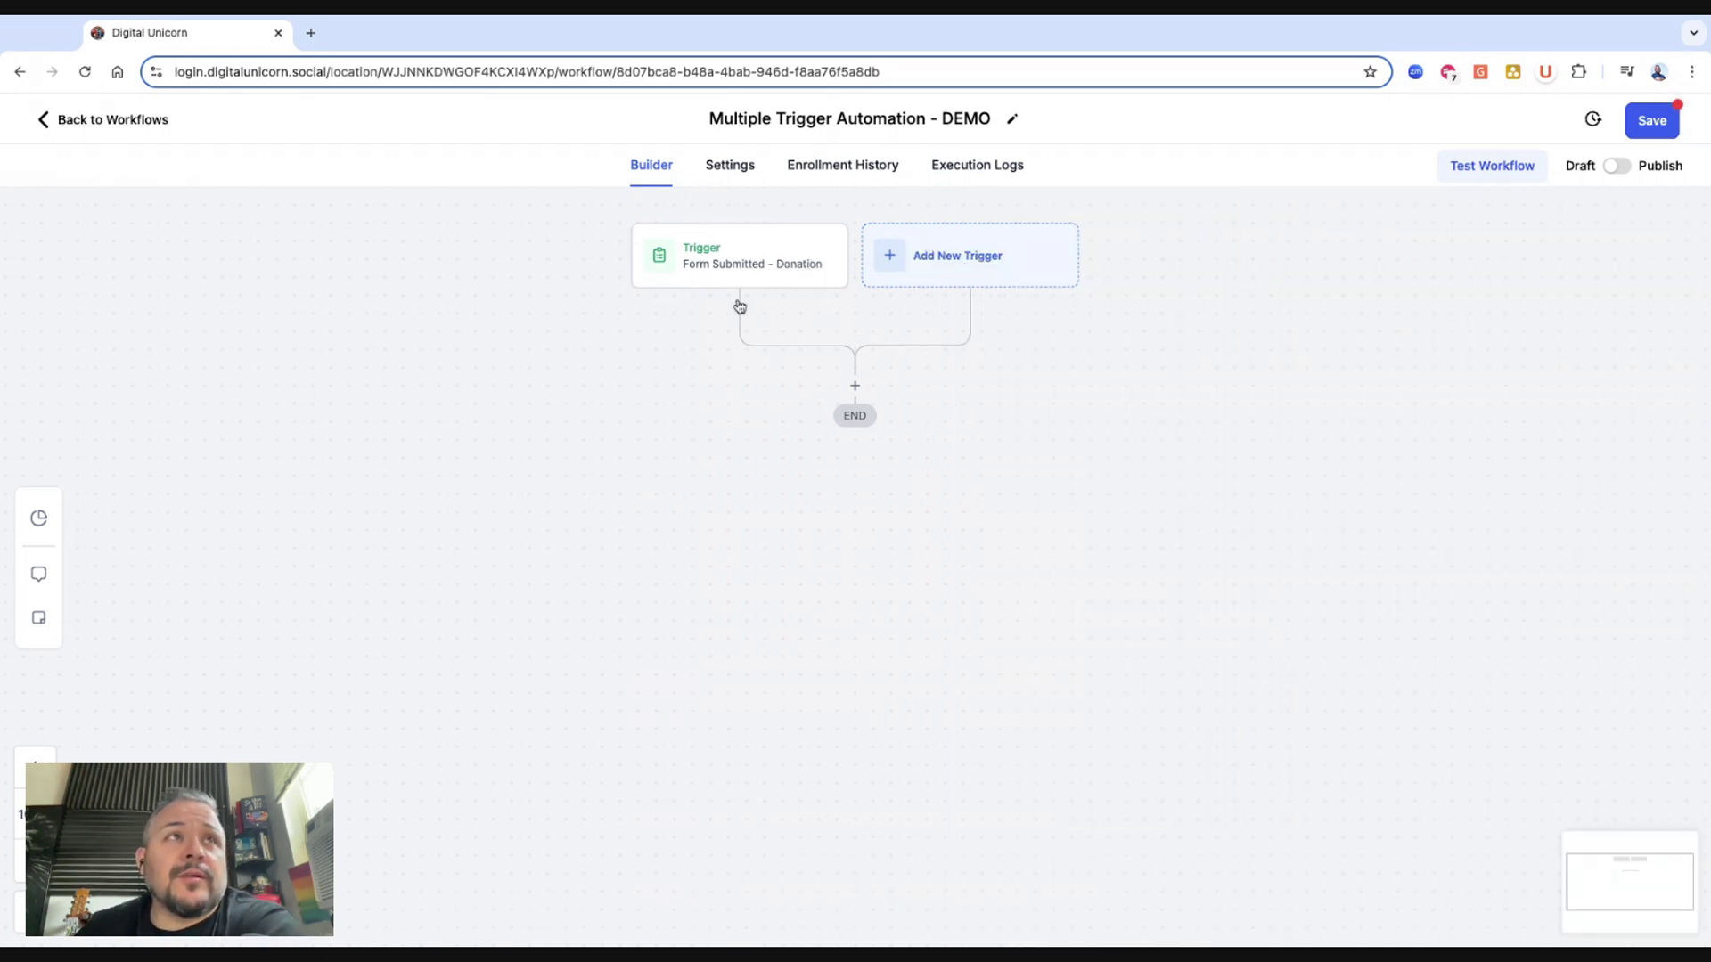
Add a second Form Submitted trigger filtered to the Gym Lead Generator form, named "Form Submitted - Gym", and save it.
{"action": "left_click", "coordinate": [964, 262]}
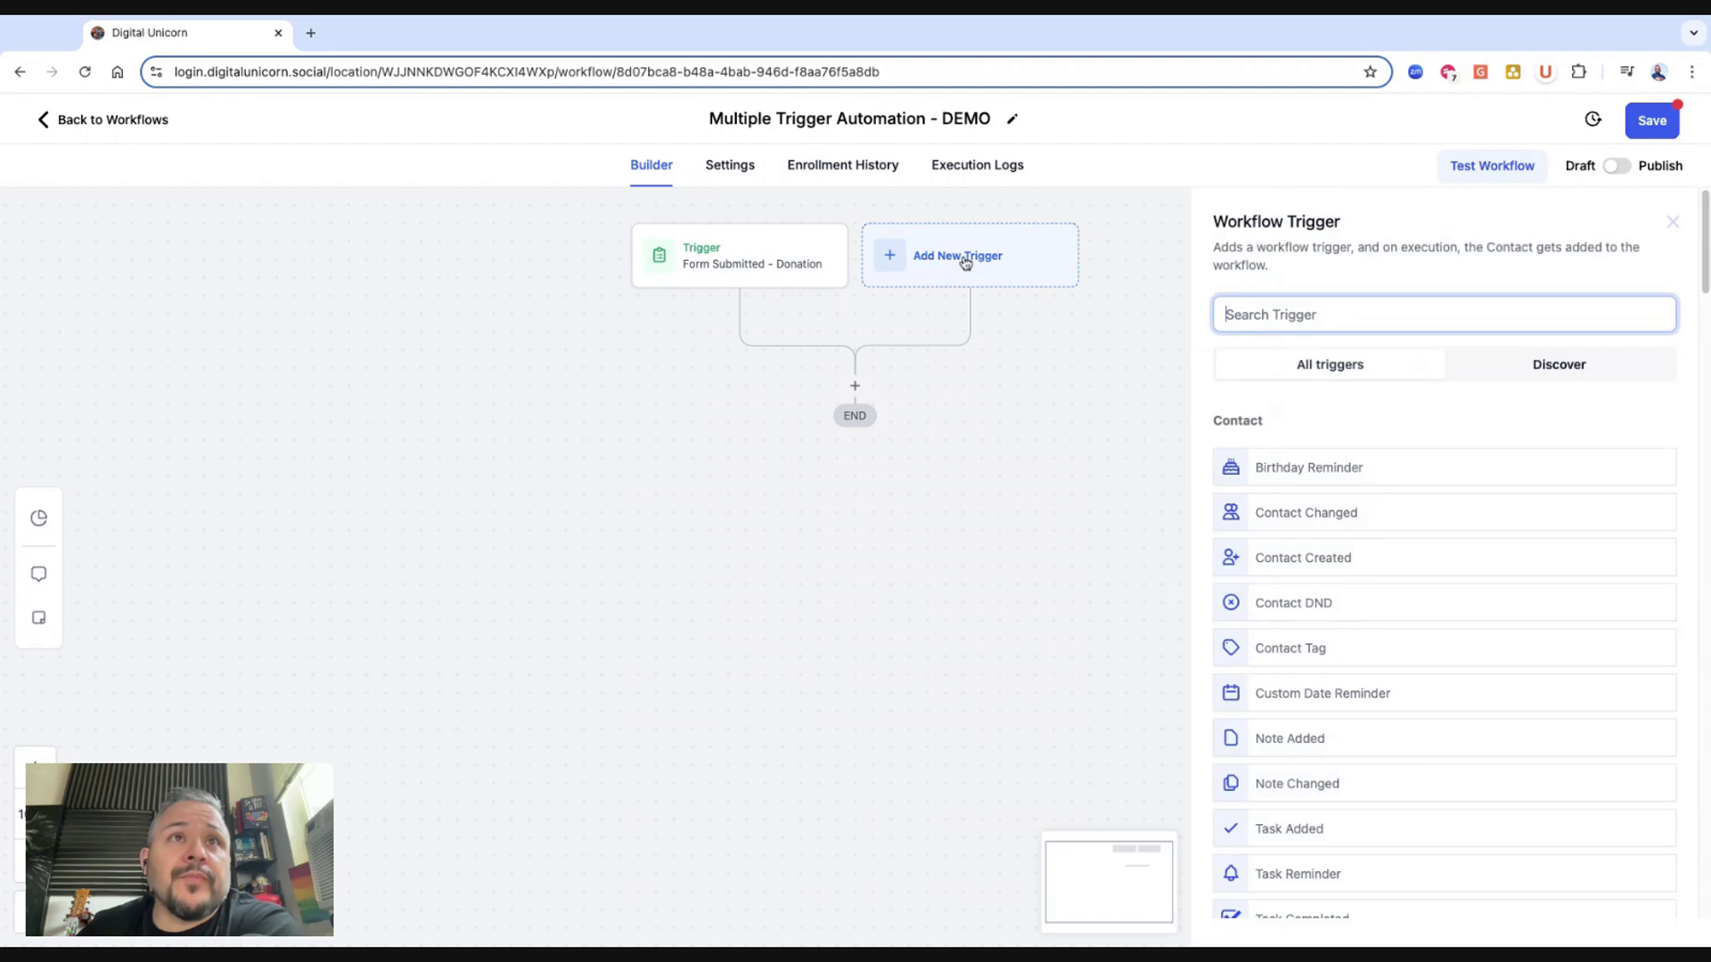
{"action": "type", "text": "form"}
{"action": "left_click", "coordinate": [1313, 479]}
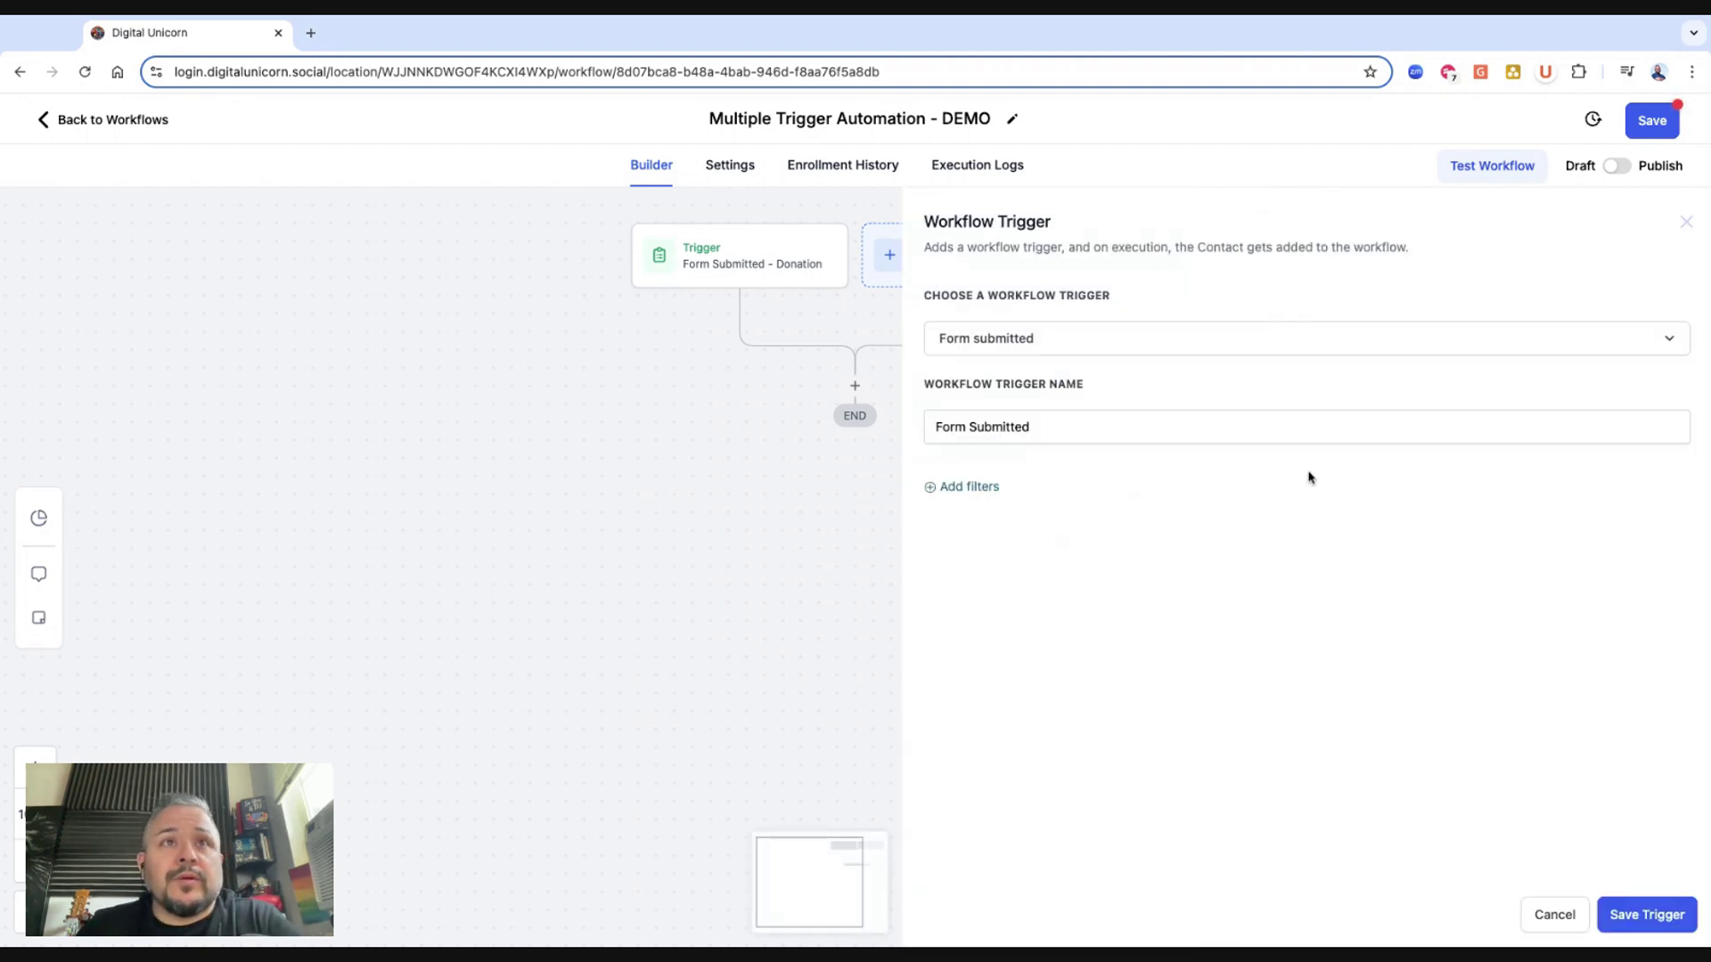
{"action": "left_click", "coordinate": [952, 488]}
{"action": "left_click", "coordinate": [1066, 512]}
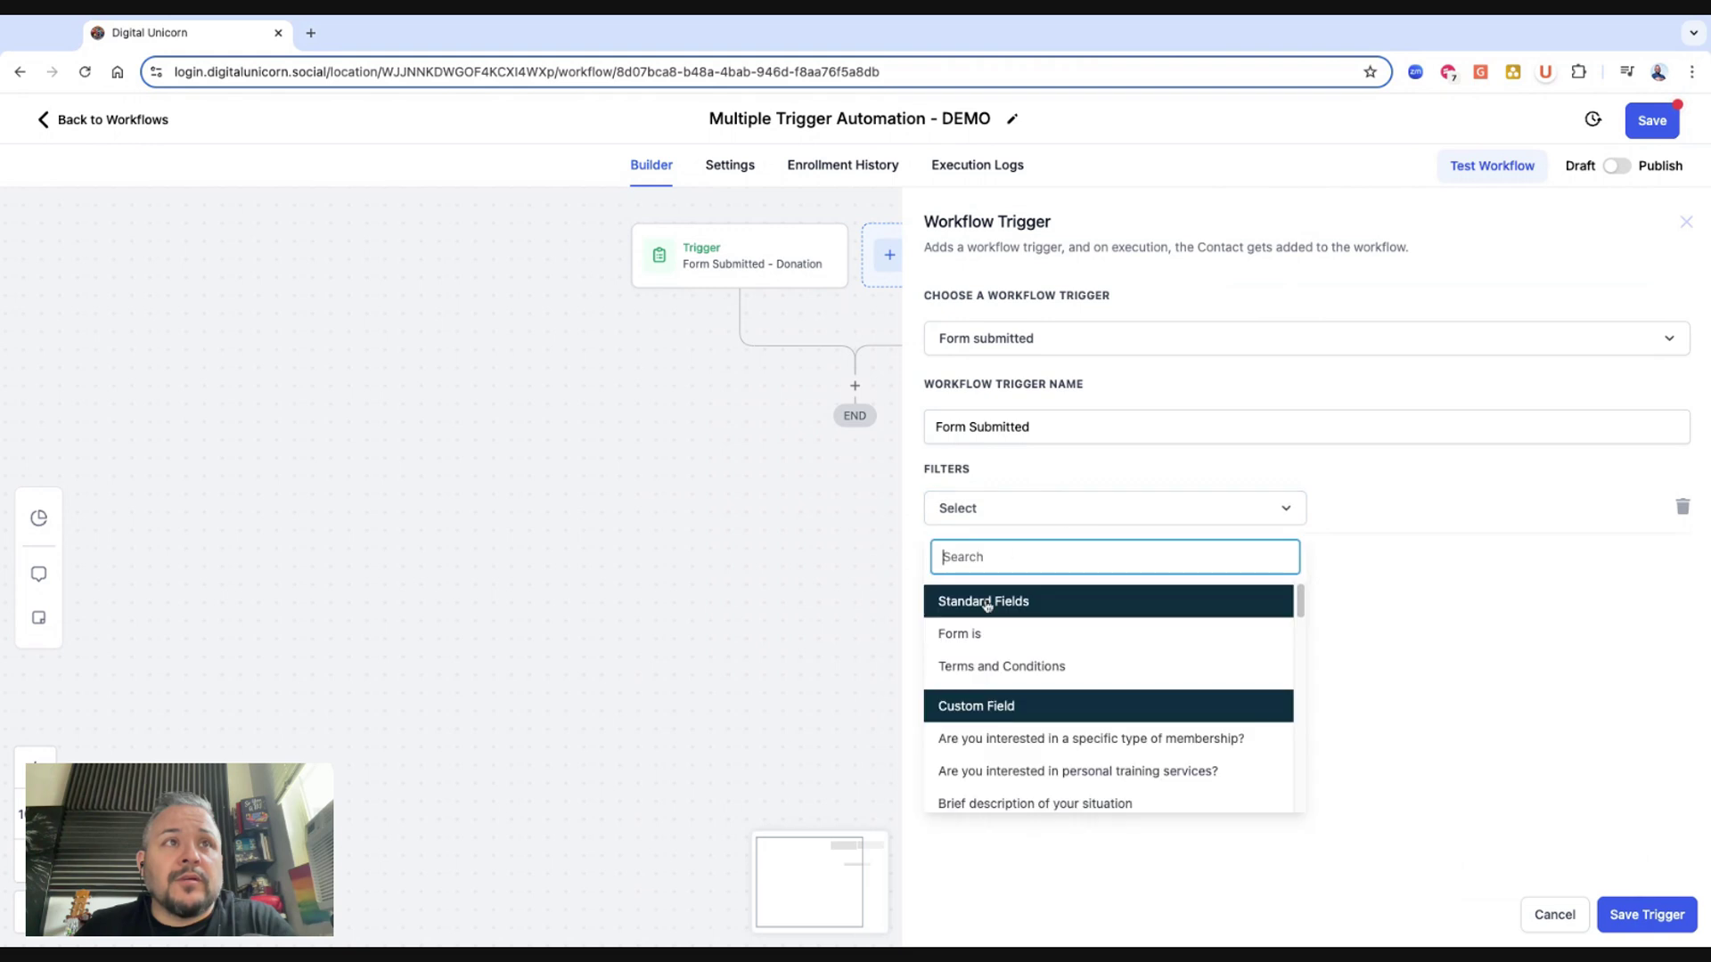
{"action": "left_click", "coordinate": [950, 636]}
{"action": "left_click", "coordinate": [1422, 527]}
{"action": "left_click", "coordinate": [1399, 585]}
{"action": "left_click", "coordinate": [1627, 908]}
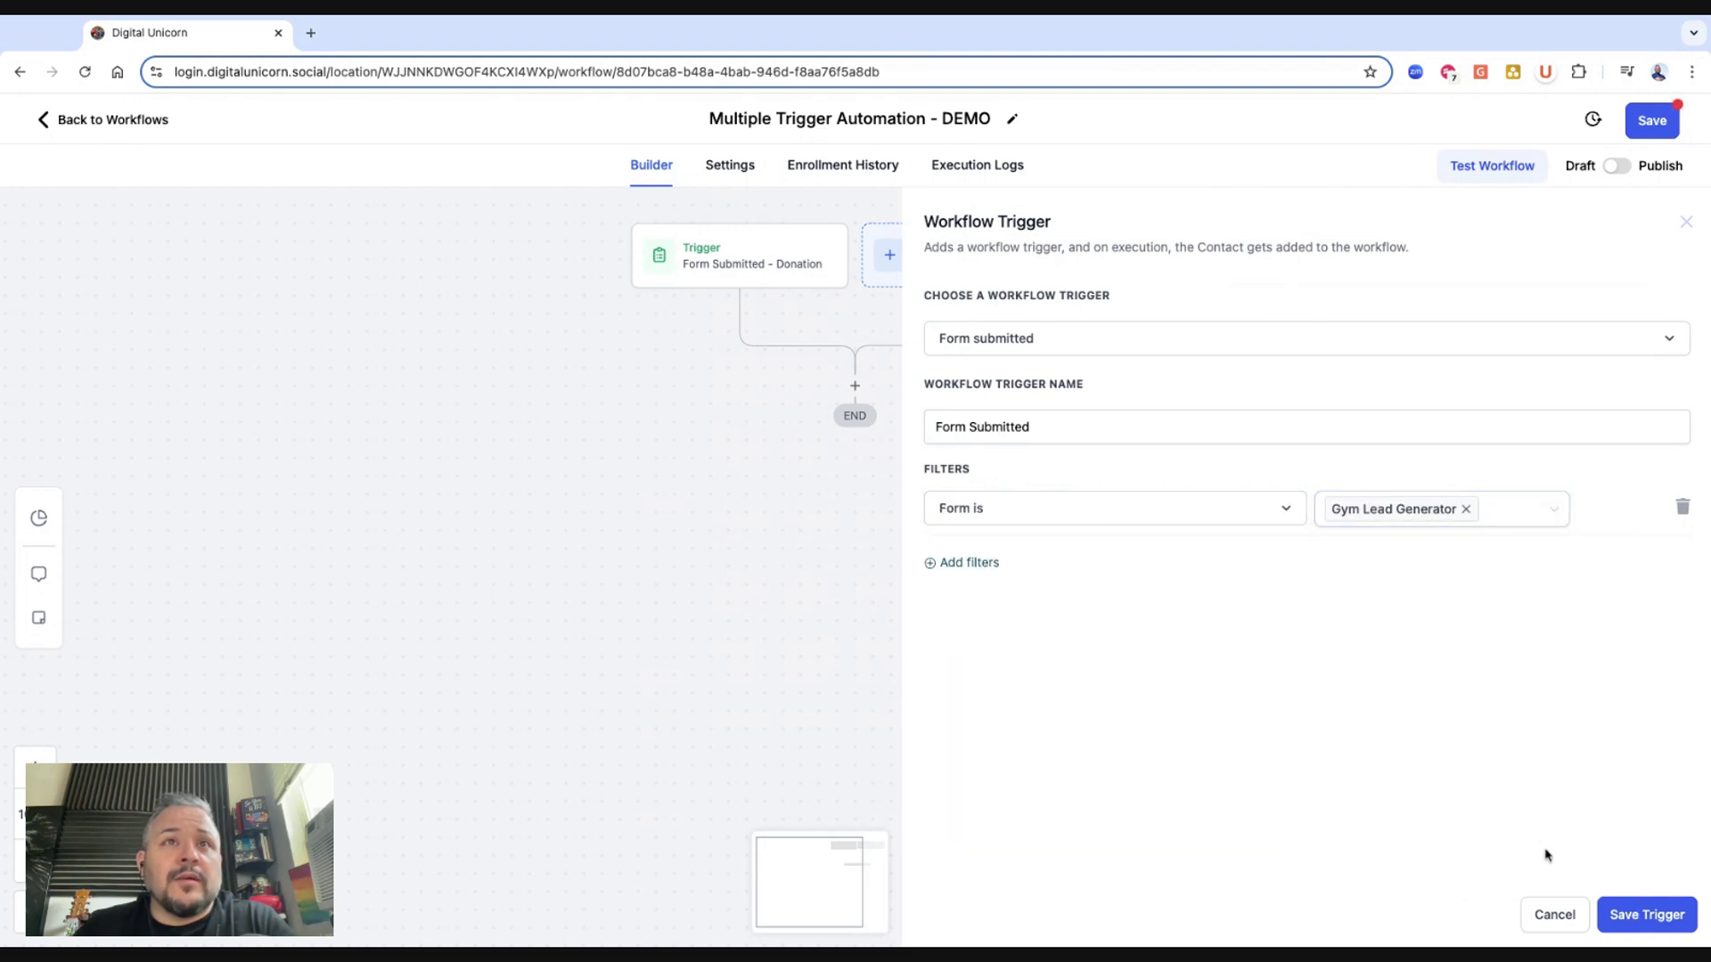
{"action": "left_click", "coordinate": [1077, 428]}
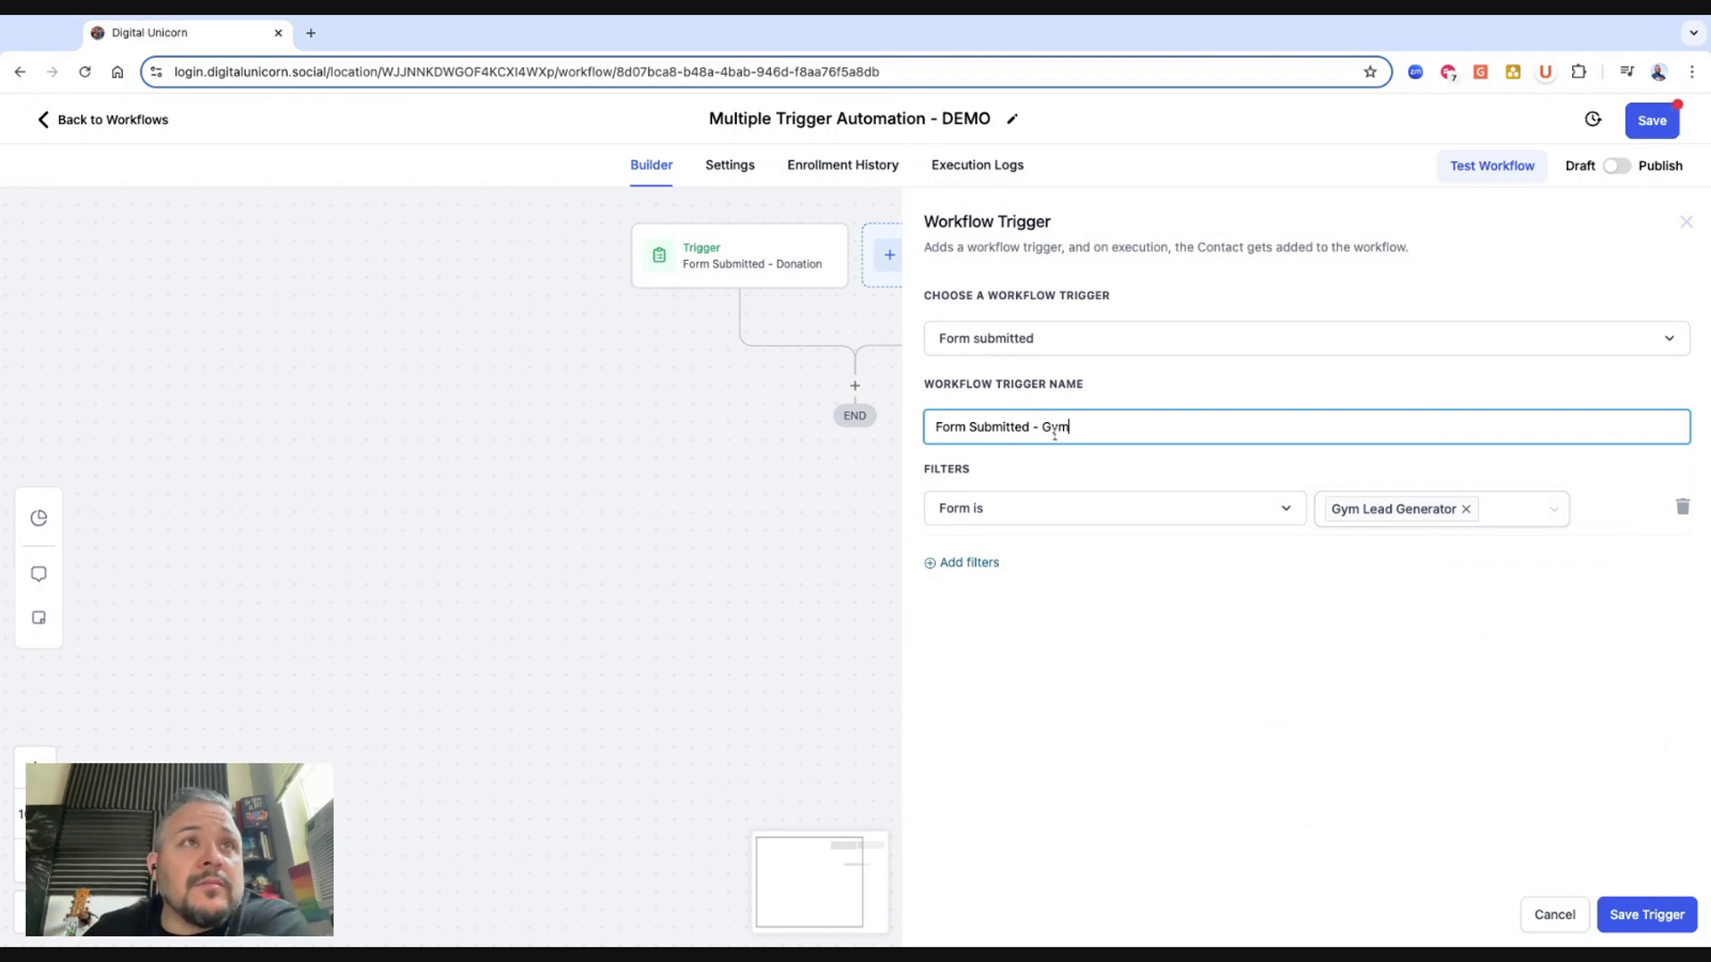
{"action": "left_click", "coordinate": [1614, 911]}
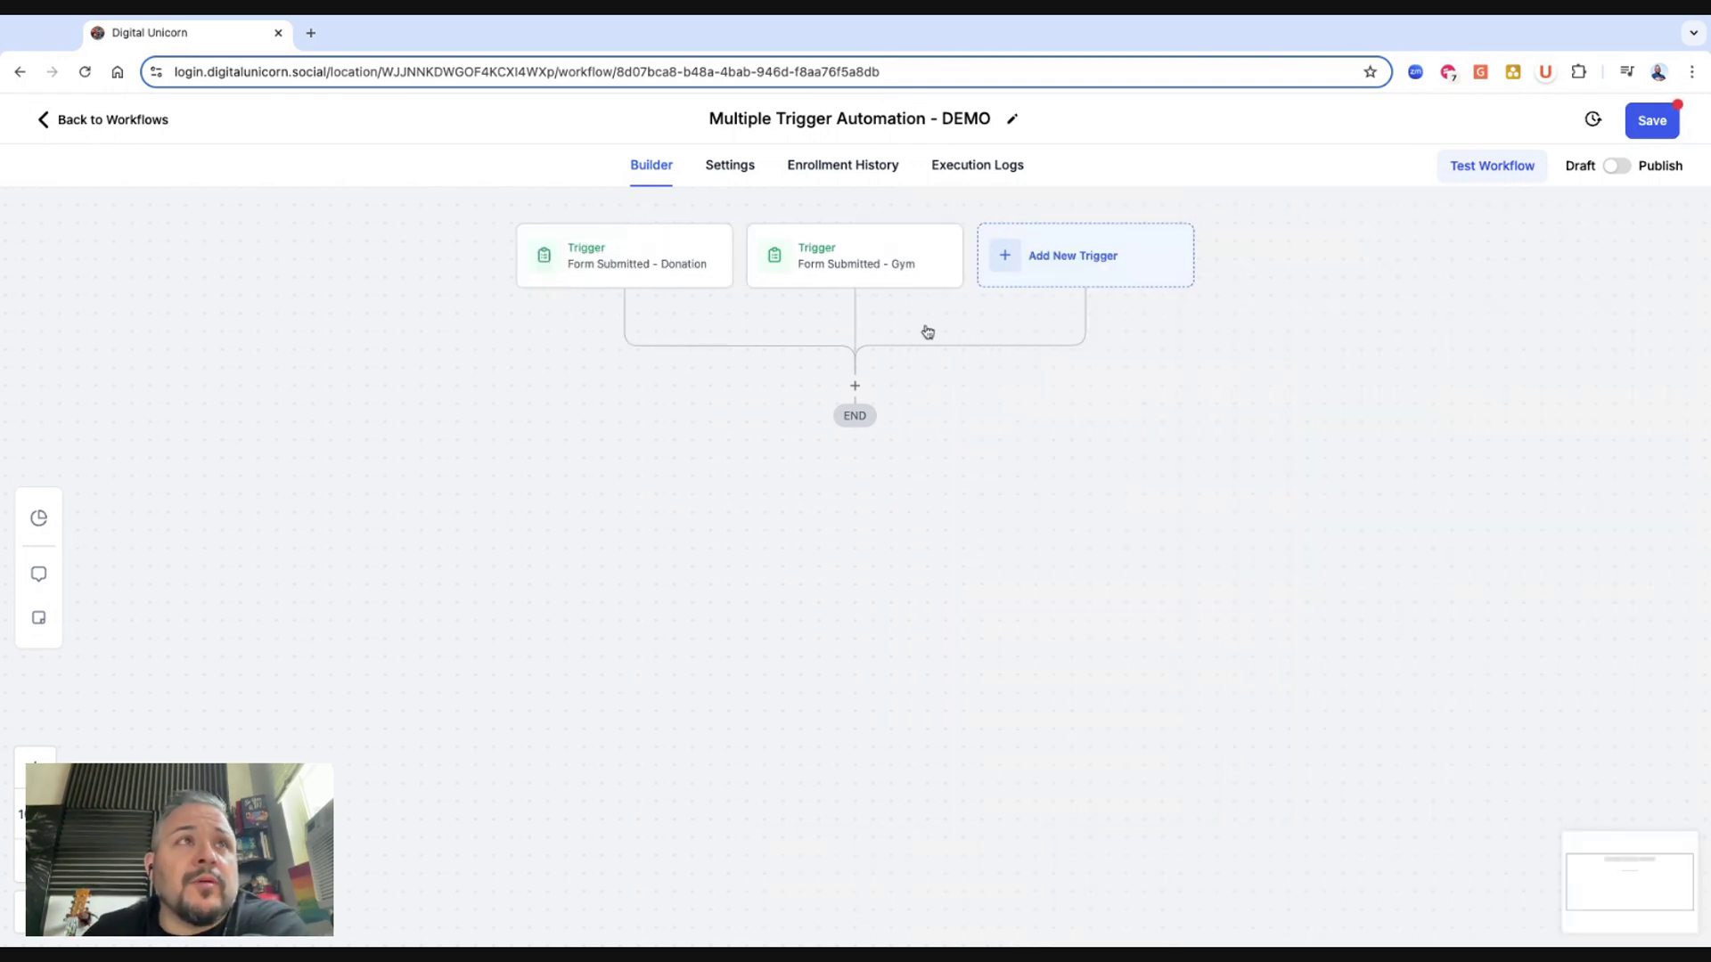
Add a third Form Submitted trigger filtered to the Health Solutions - Pre-Appointment Questionnaire form and save it.
{"action": "left_click", "coordinate": [1080, 261]}
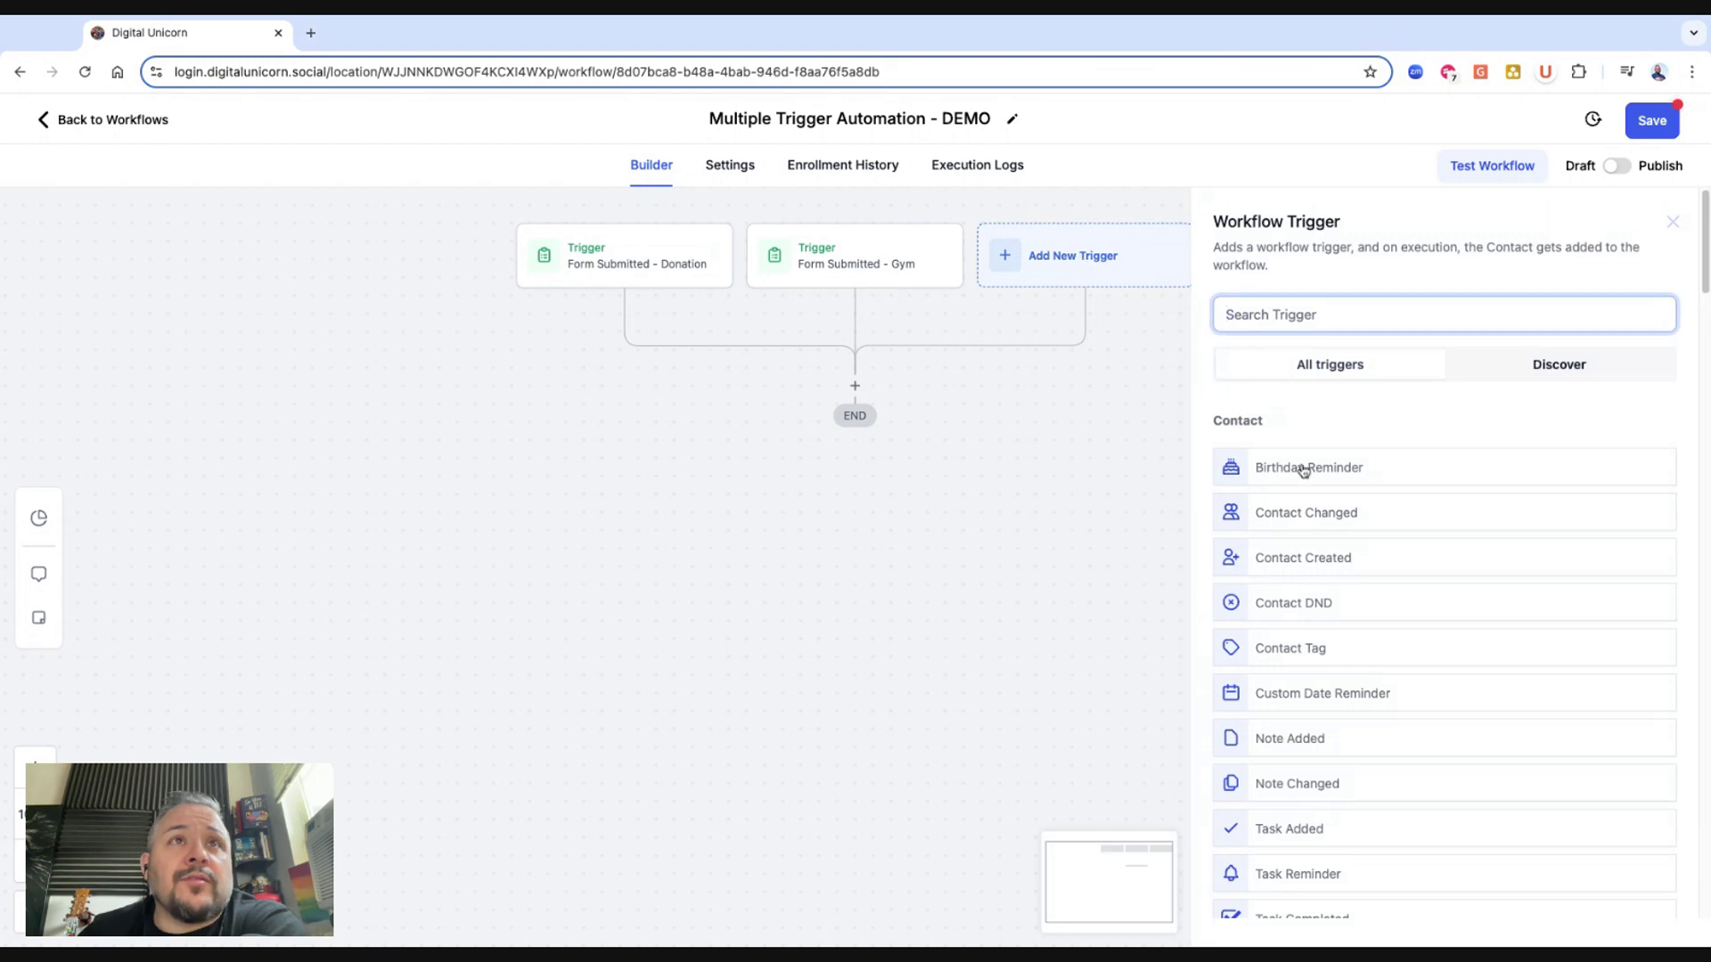
{"action": "type", "text": "form"}
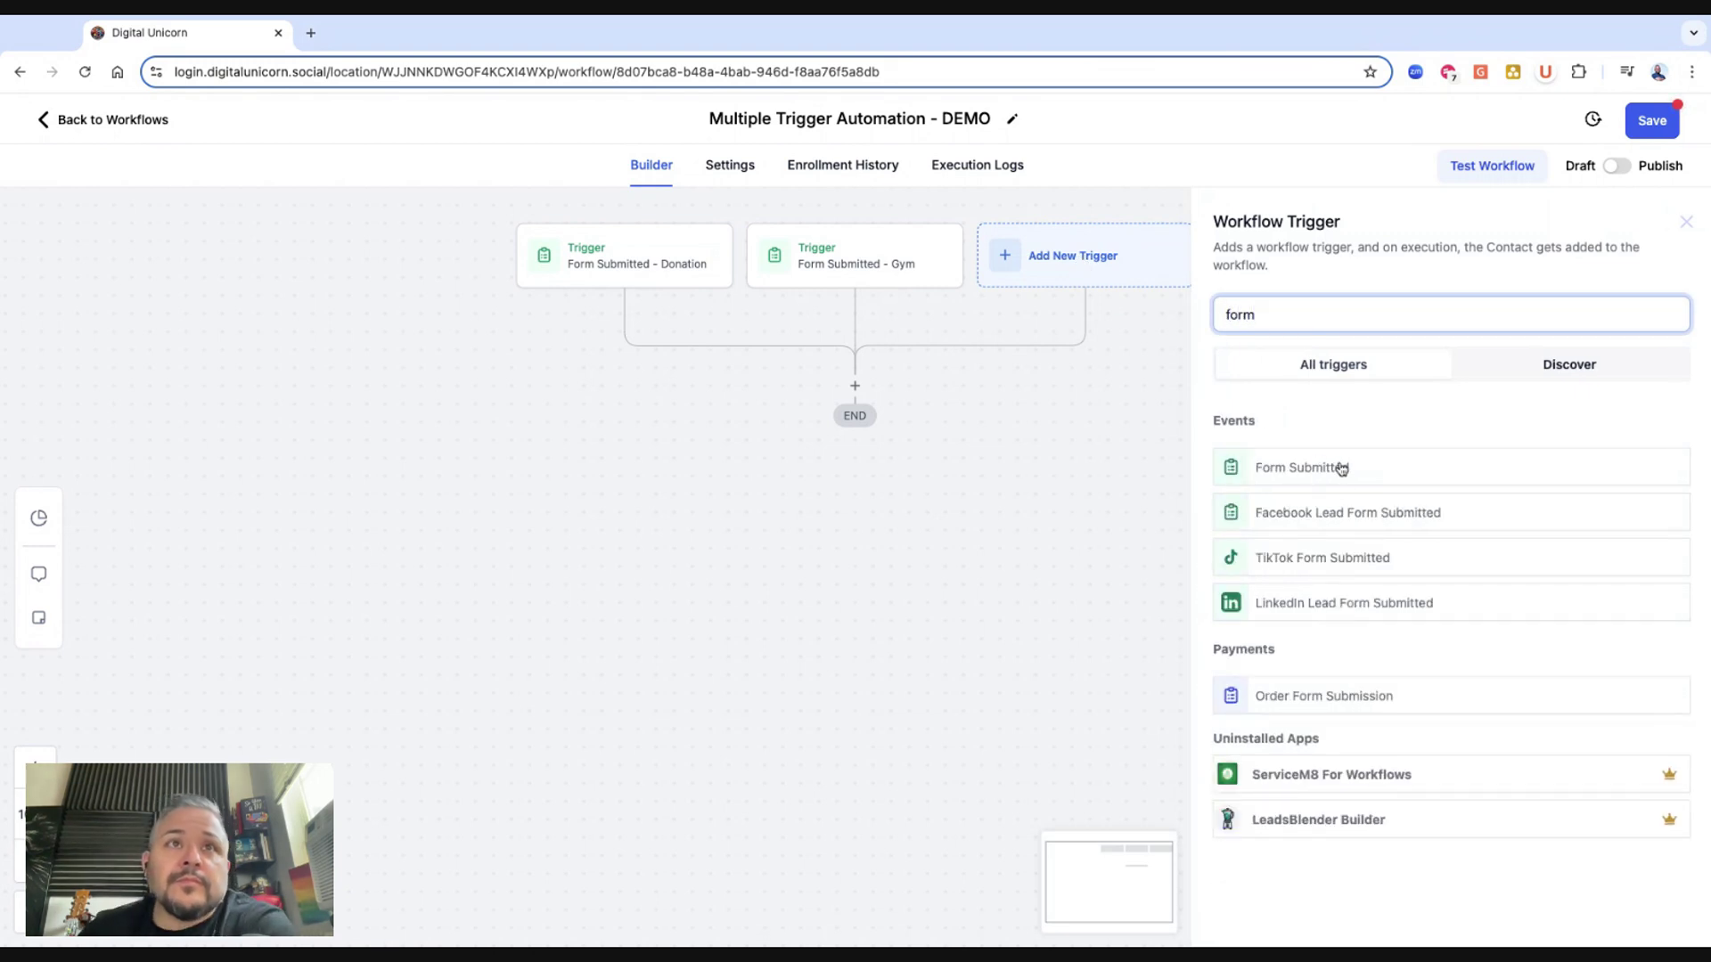
{"action": "left_click", "coordinate": [1338, 472]}
{"action": "left_click", "coordinate": [964, 486]}
{"action": "left_click", "coordinate": [962, 510]}
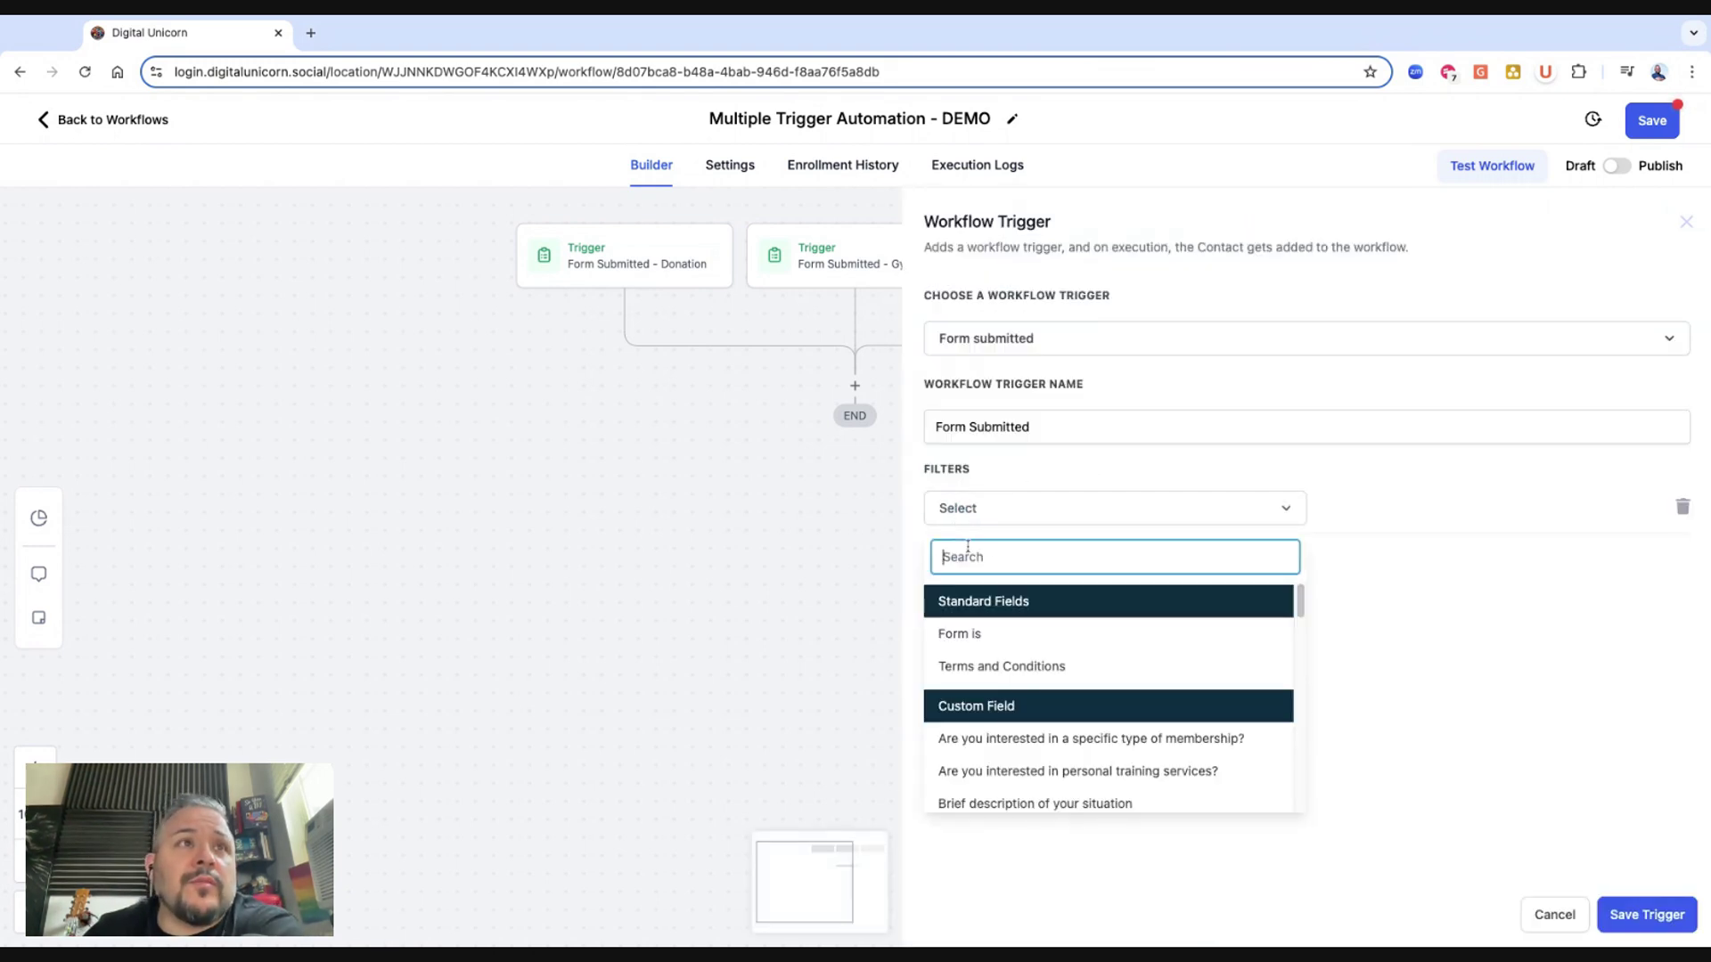
{"action": "left_click", "coordinate": [969, 630]}
{"action": "left_click", "coordinate": [1433, 507]}
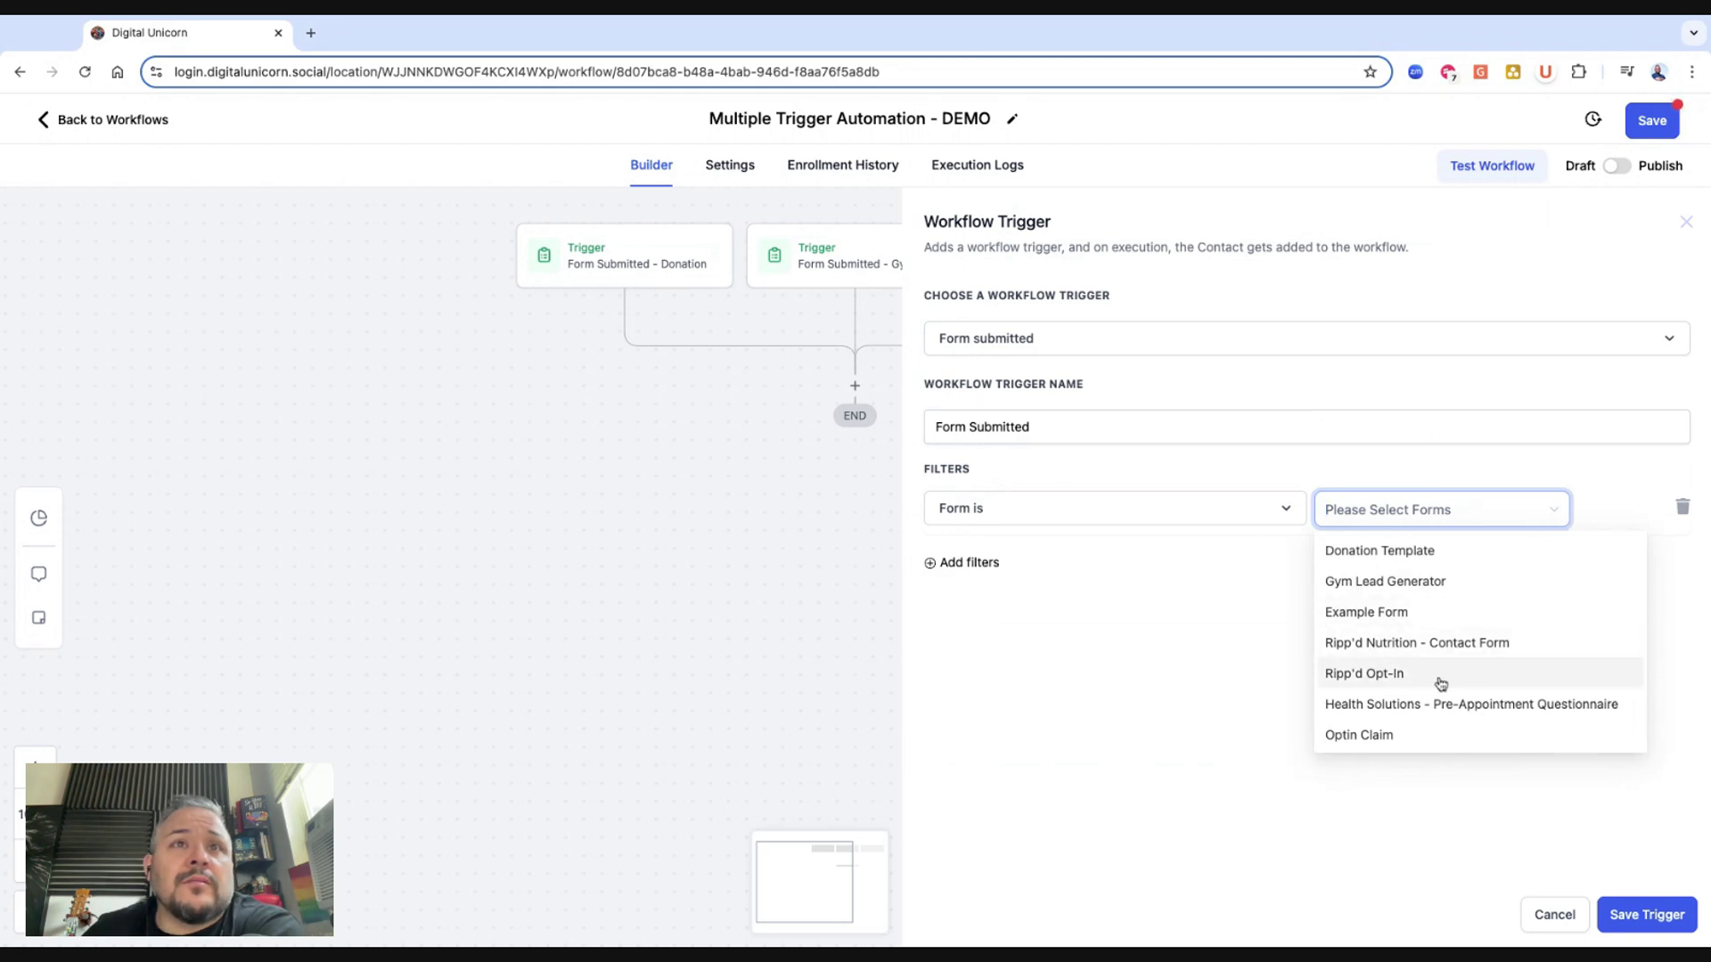
{"action": "left_click", "coordinate": [1408, 706]}
{"action": "left_click", "coordinate": [1294, 660]}
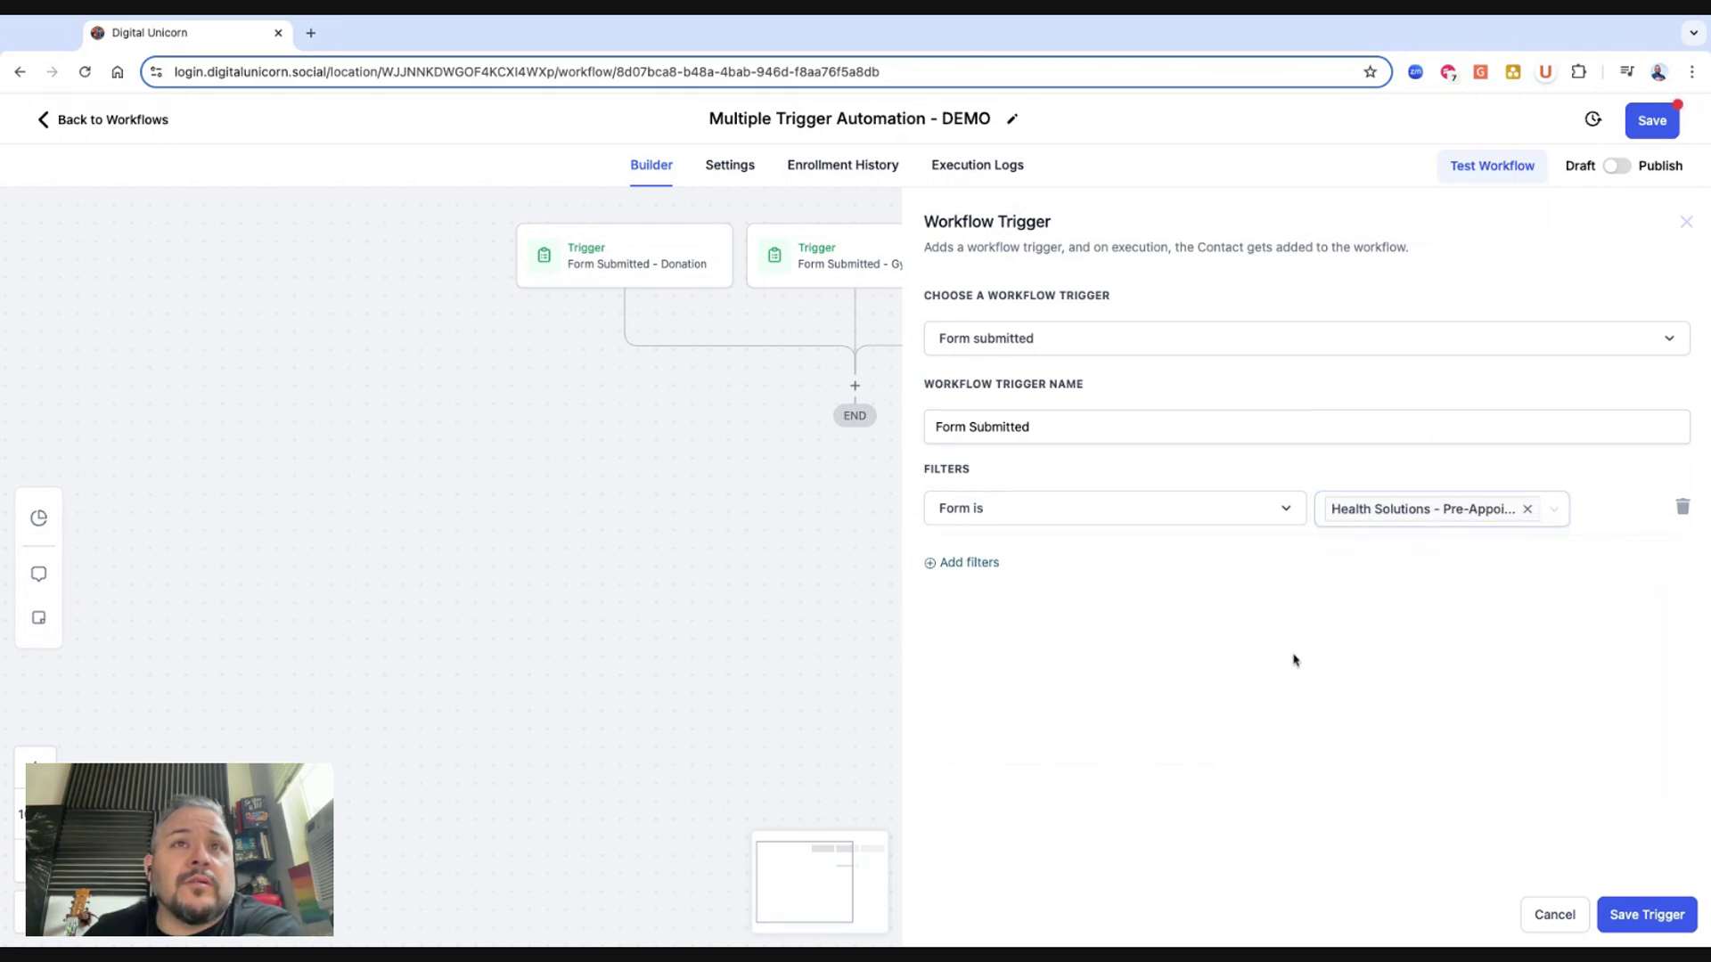
{"action": "left_click", "coordinate": [1651, 915]}
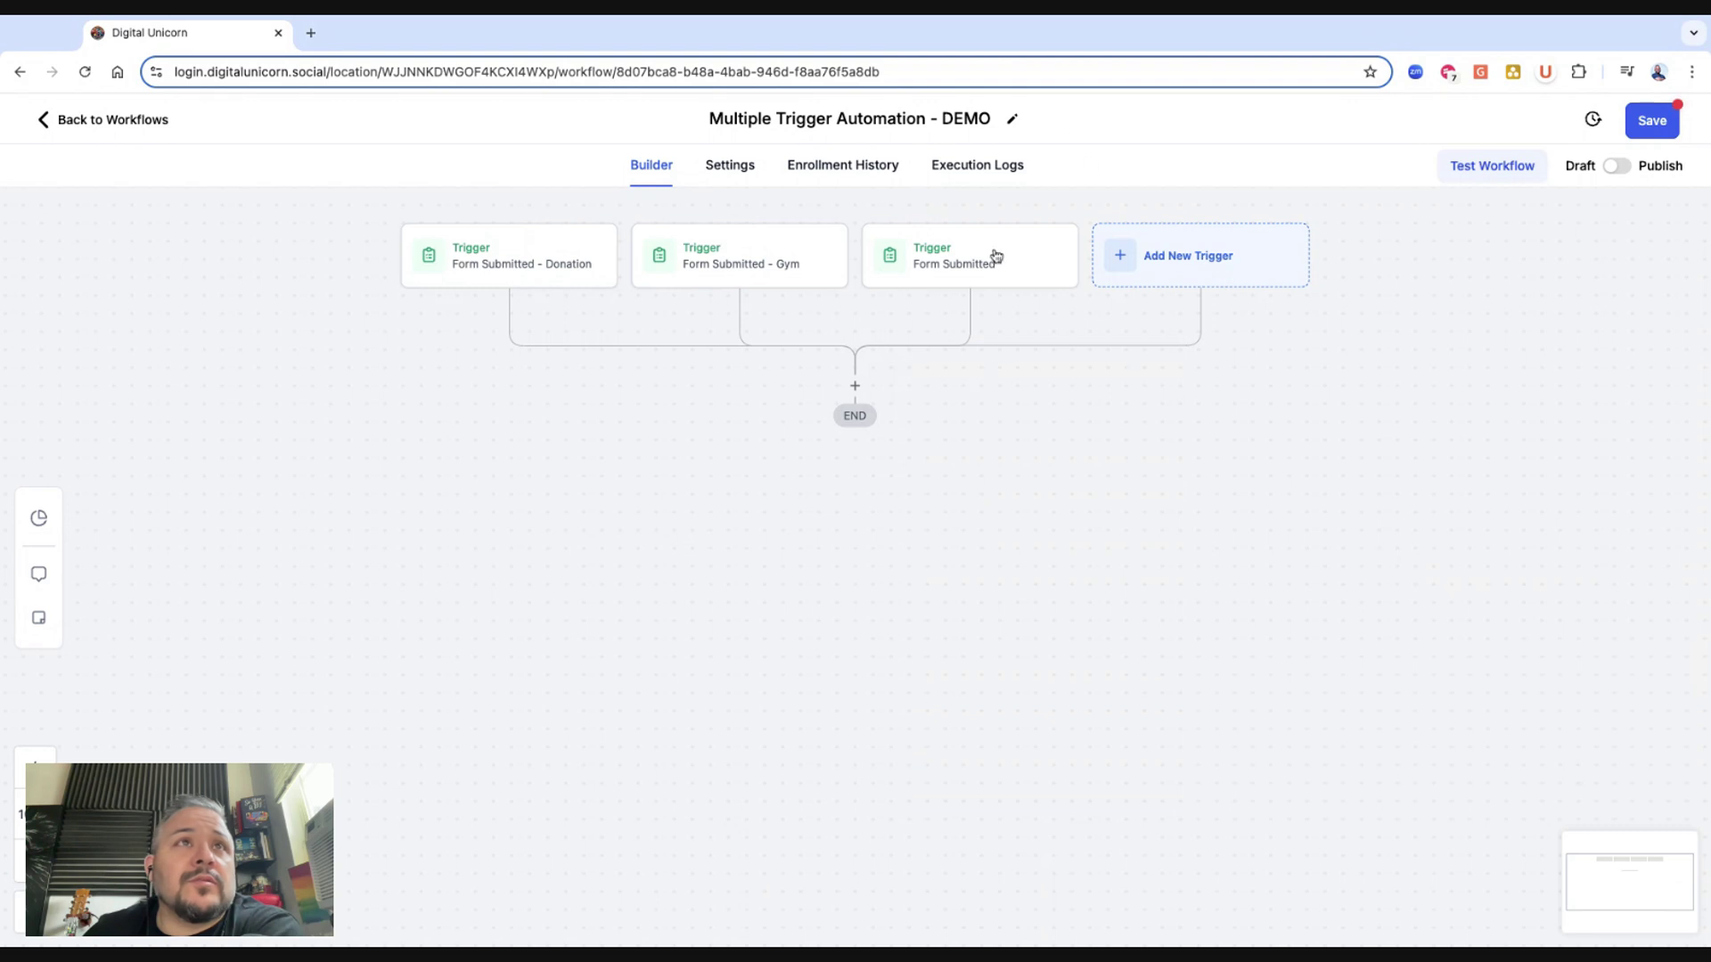
Rename the third form trigger "Form Submitted - Health" and save it.
{"action": "left_click", "coordinate": [960, 267]}
{"action": "left_click", "coordinate": [1080, 426]}
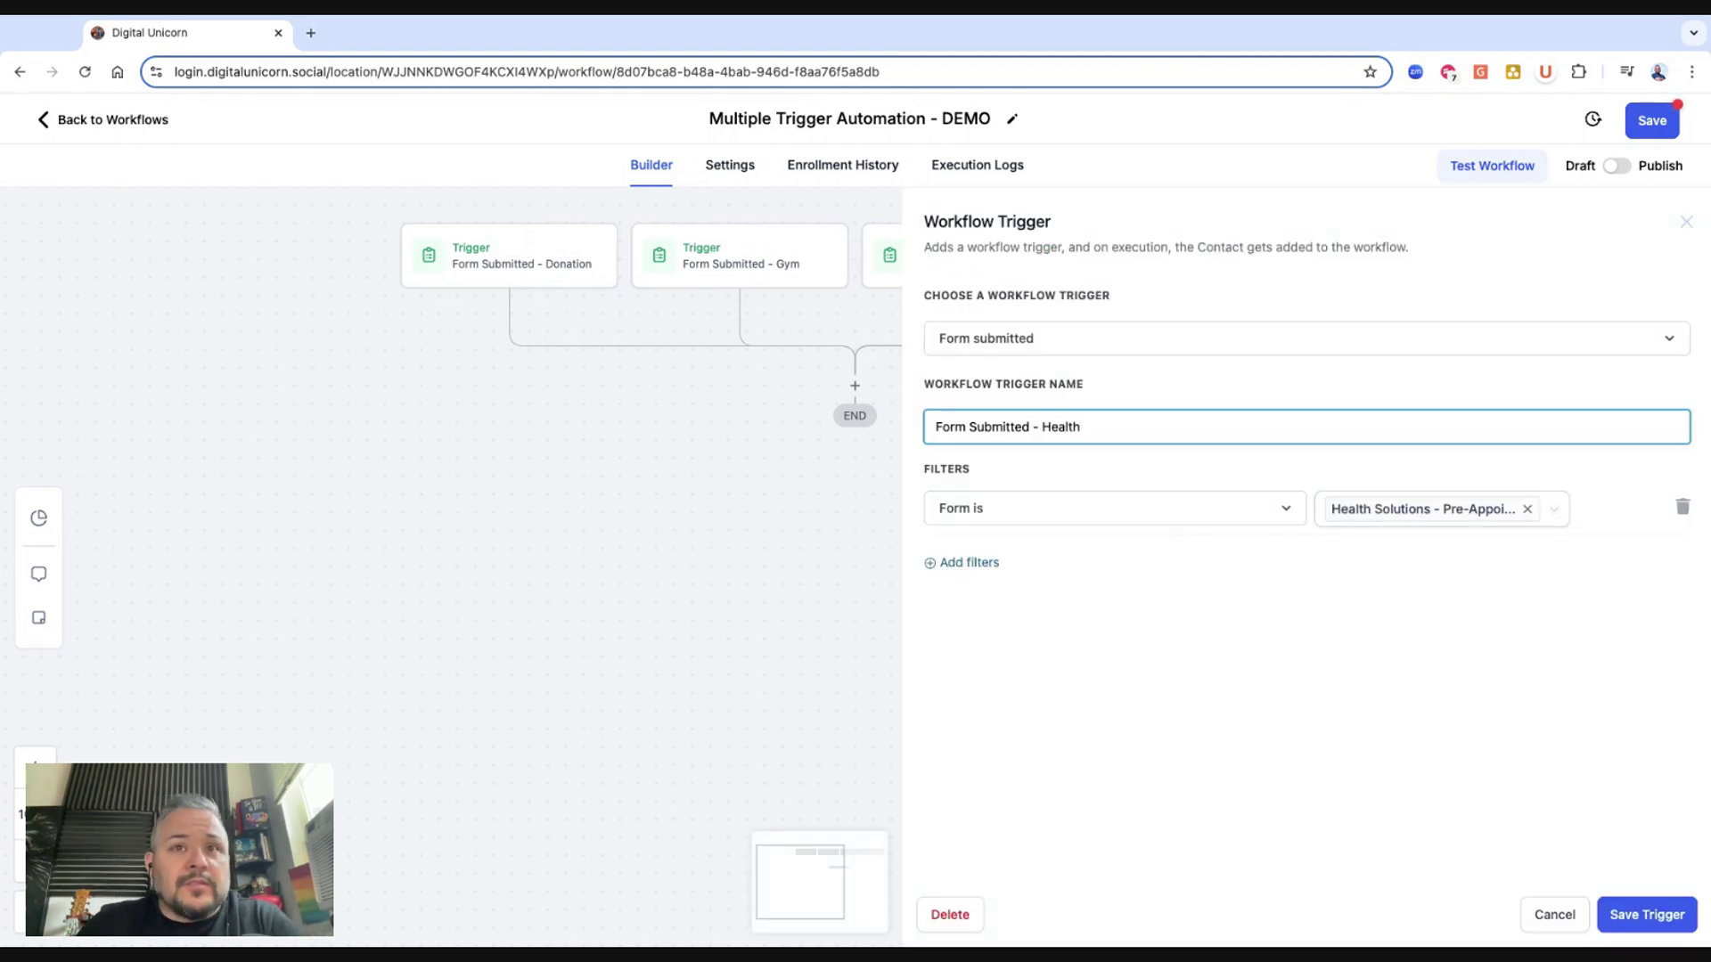
{"action": "left_click", "coordinate": [1649, 923]}
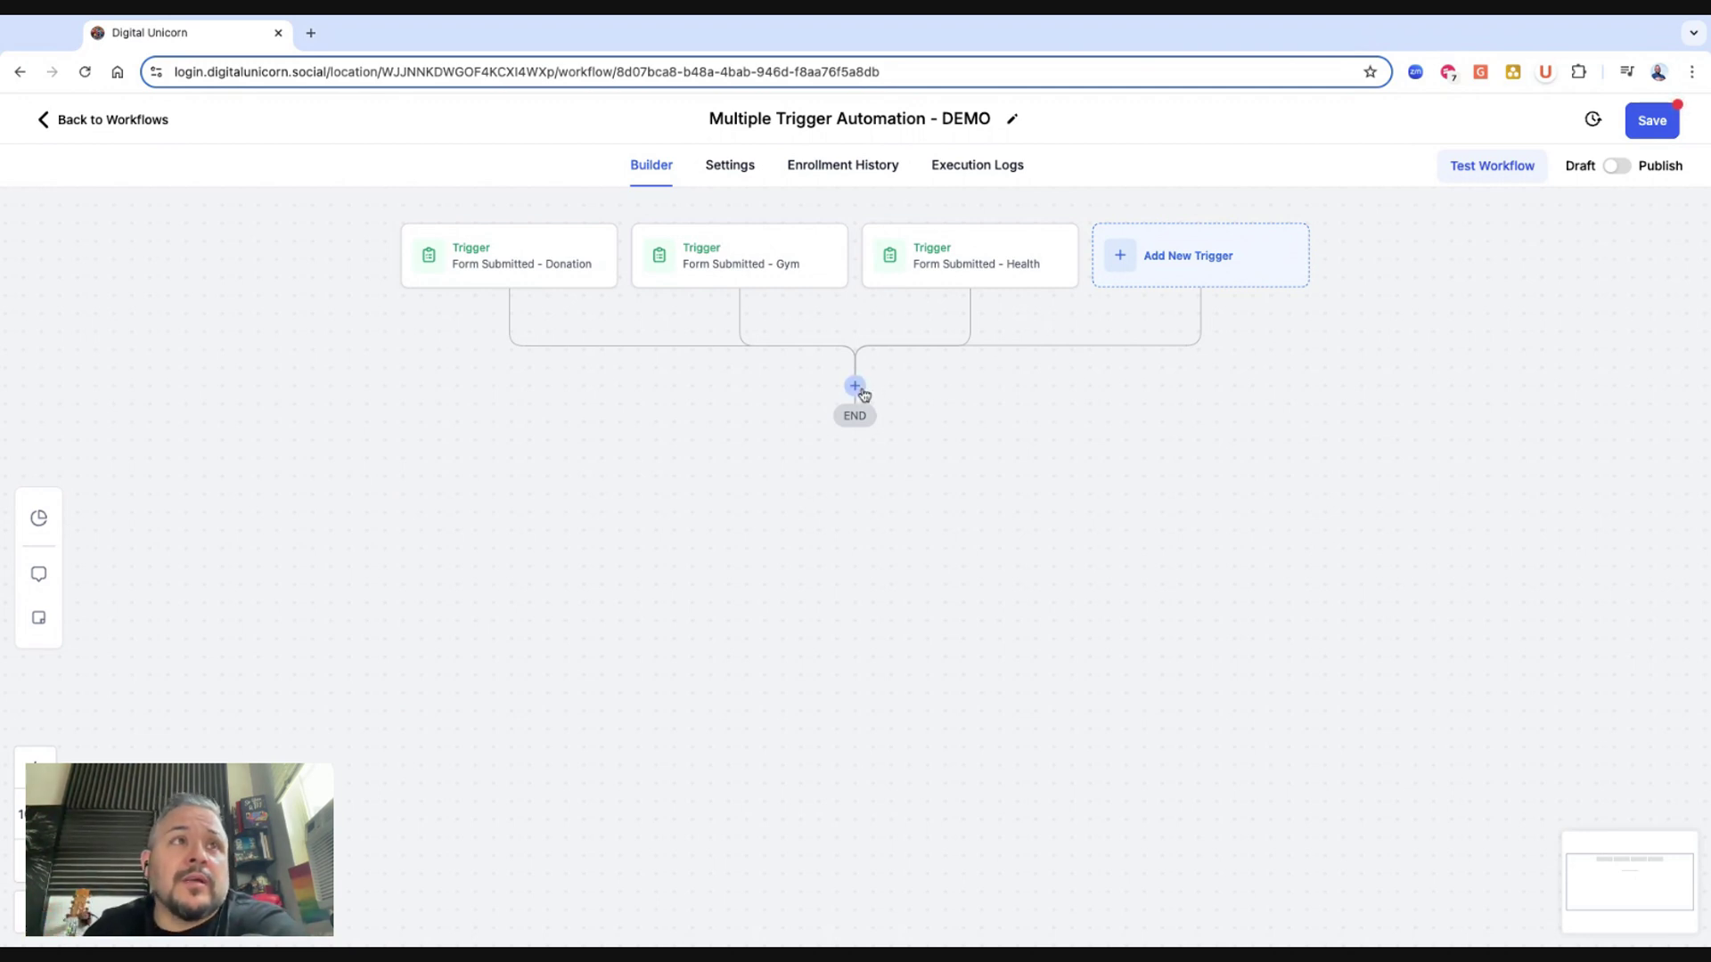
{"action": "left_click", "coordinate": [854, 386]}
{"action": "type", "text": "if"}
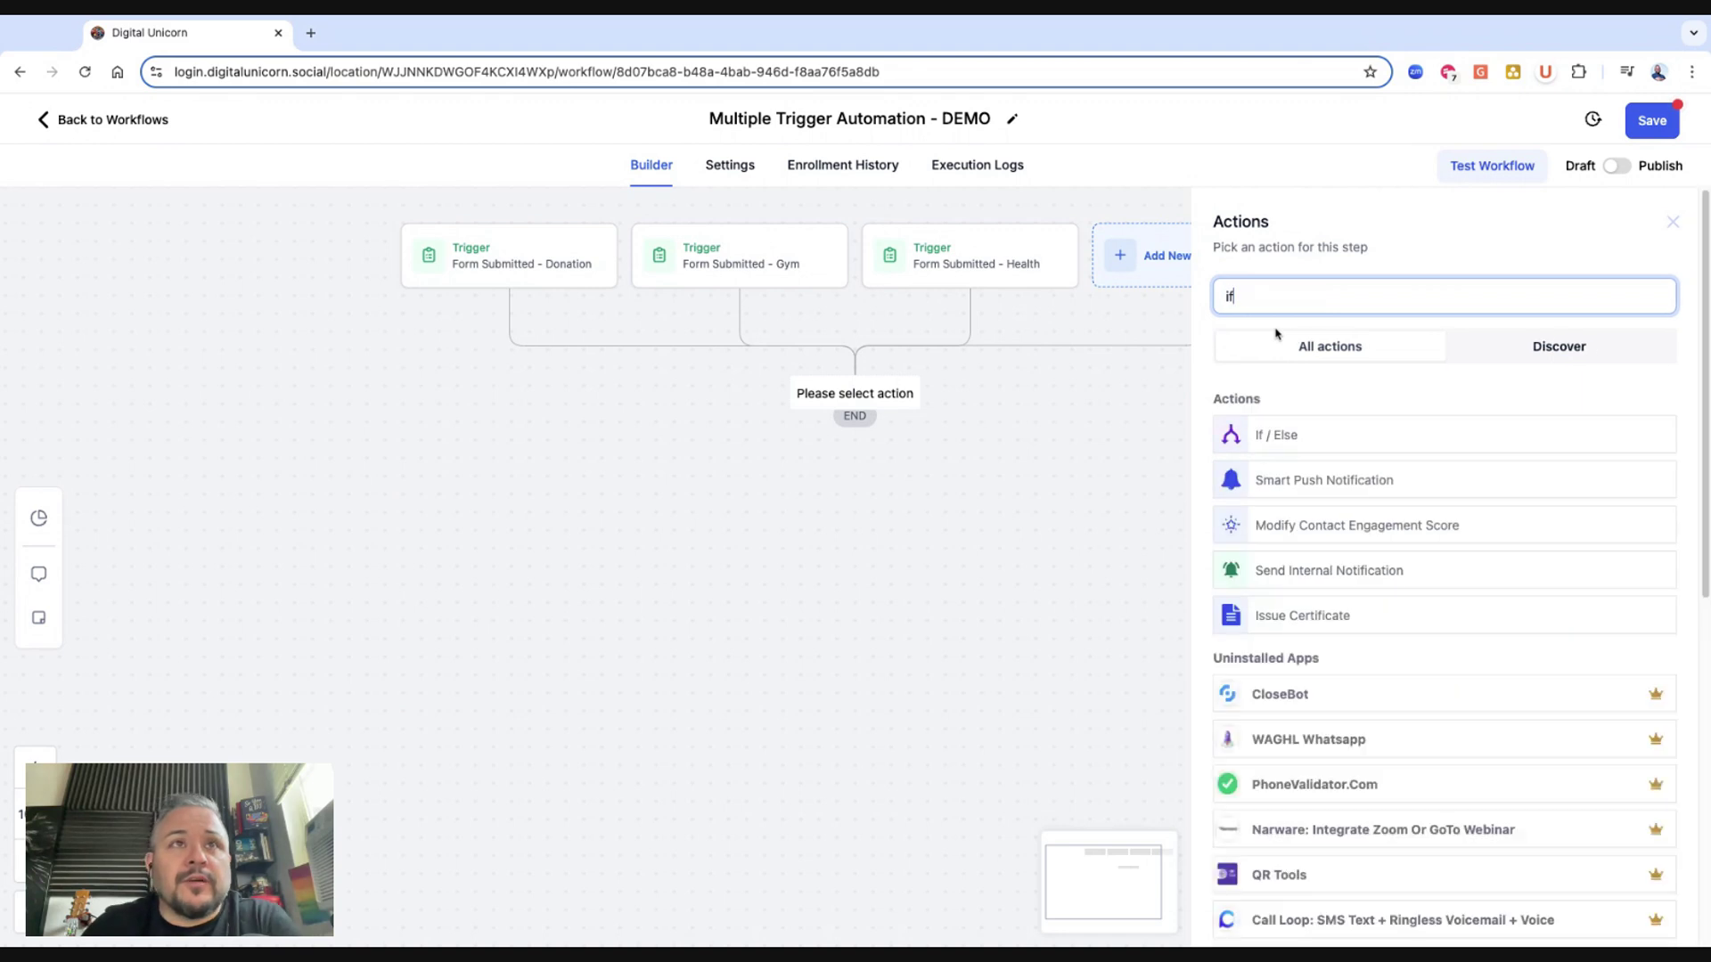
{"action": "left_click", "coordinate": [1283, 431]}
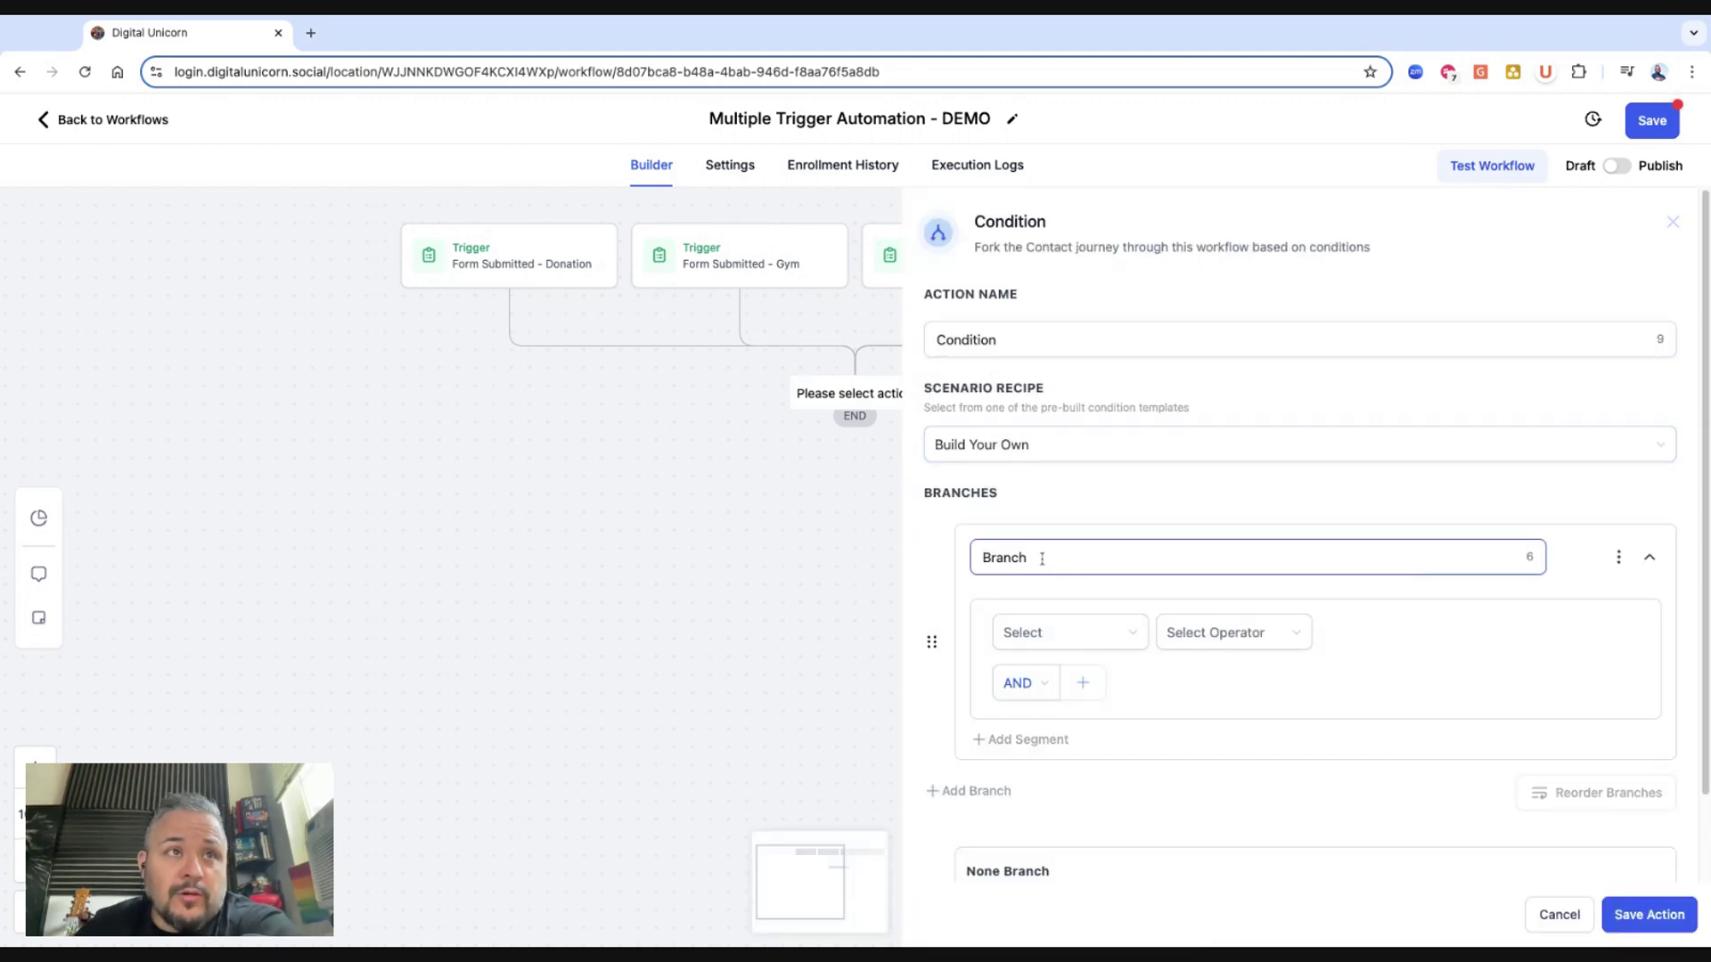
{"action": "left_click", "coordinate": [1089, 558]}
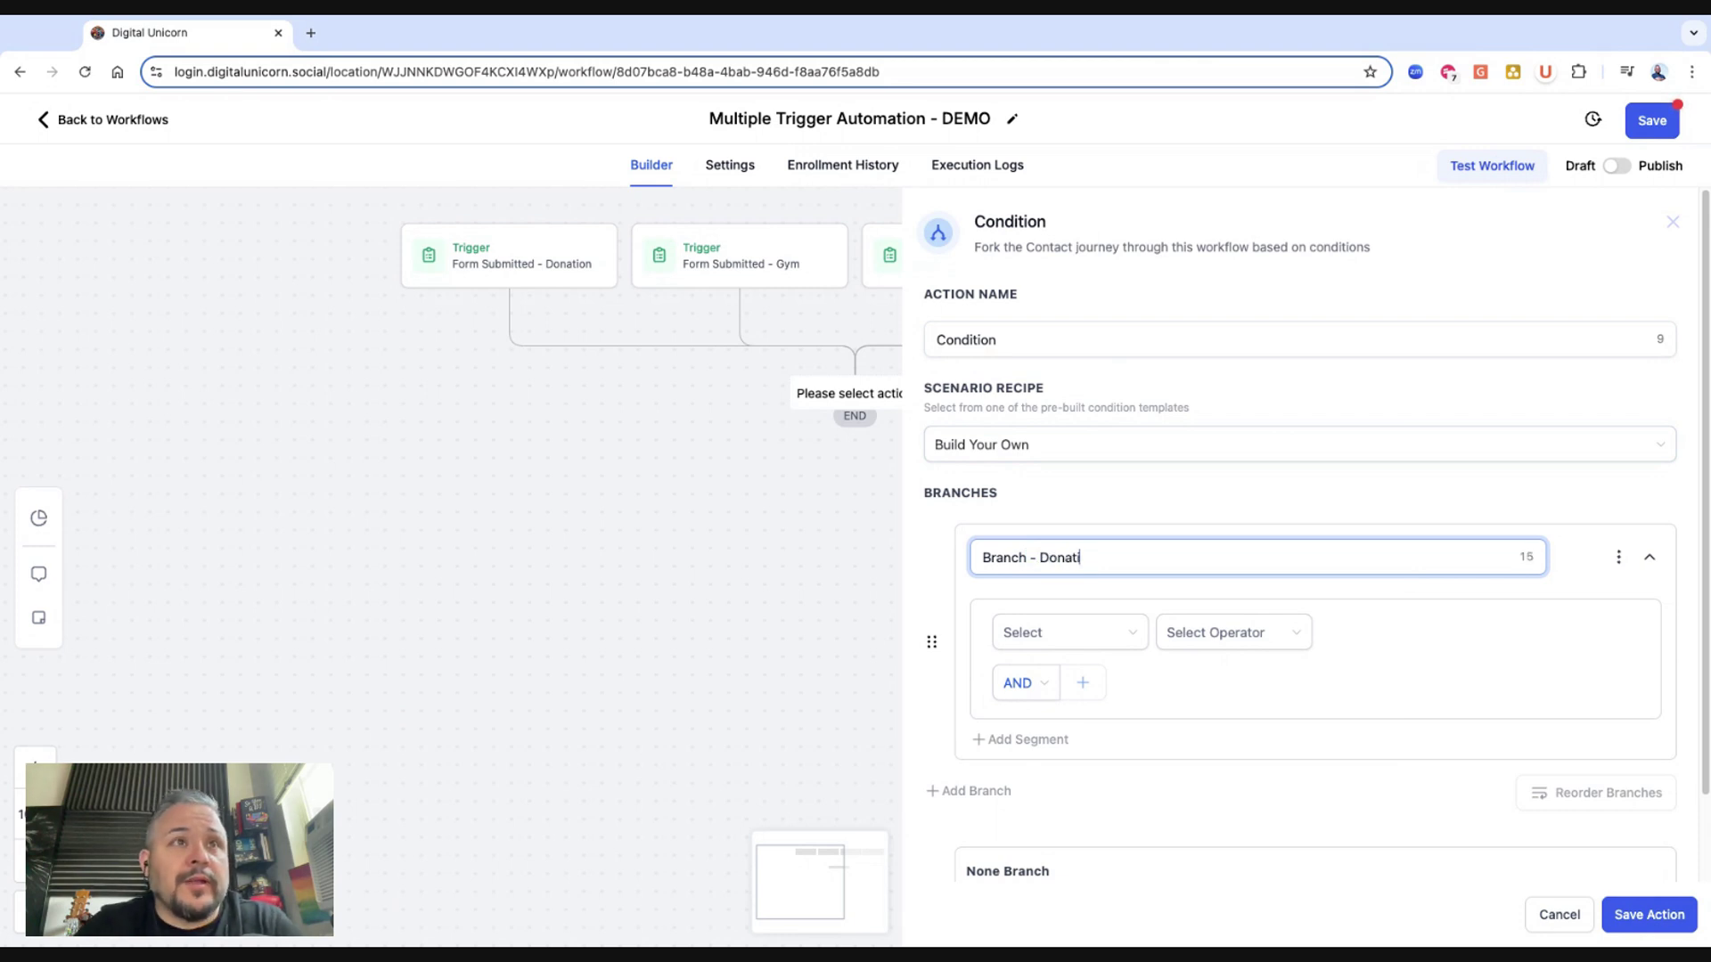
{"action": "left_click", "coordinate": [1058, 635]}
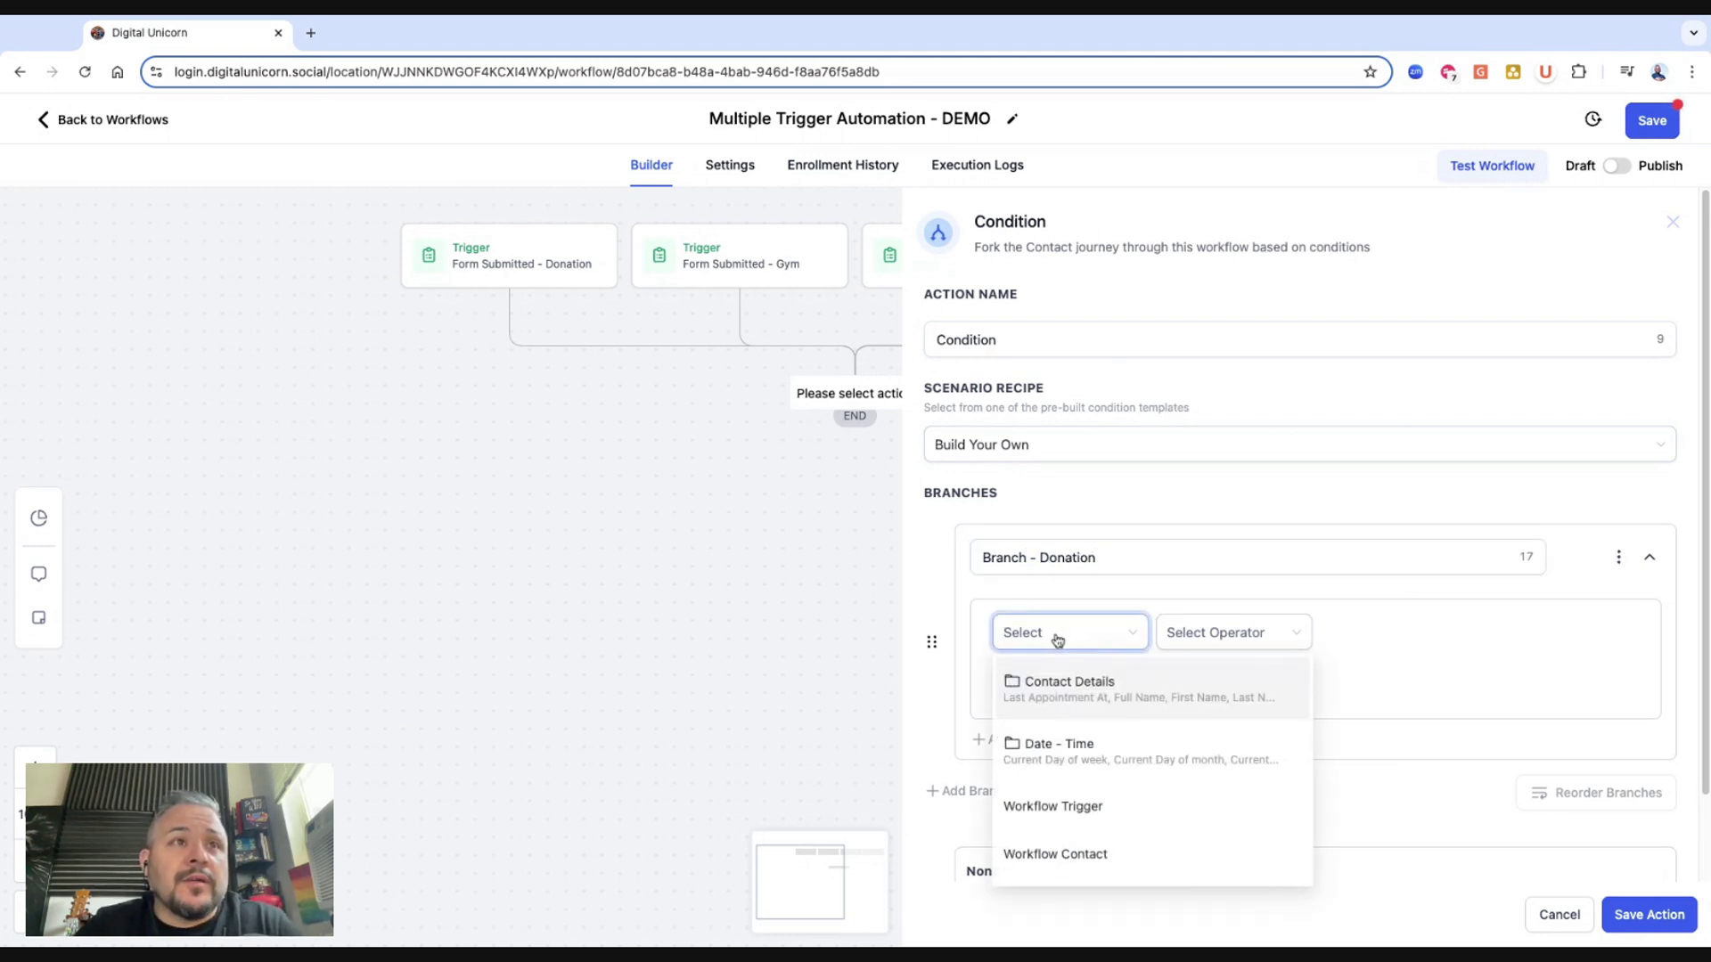
{"action": "left_click", "coordinate": [1031, 808]}
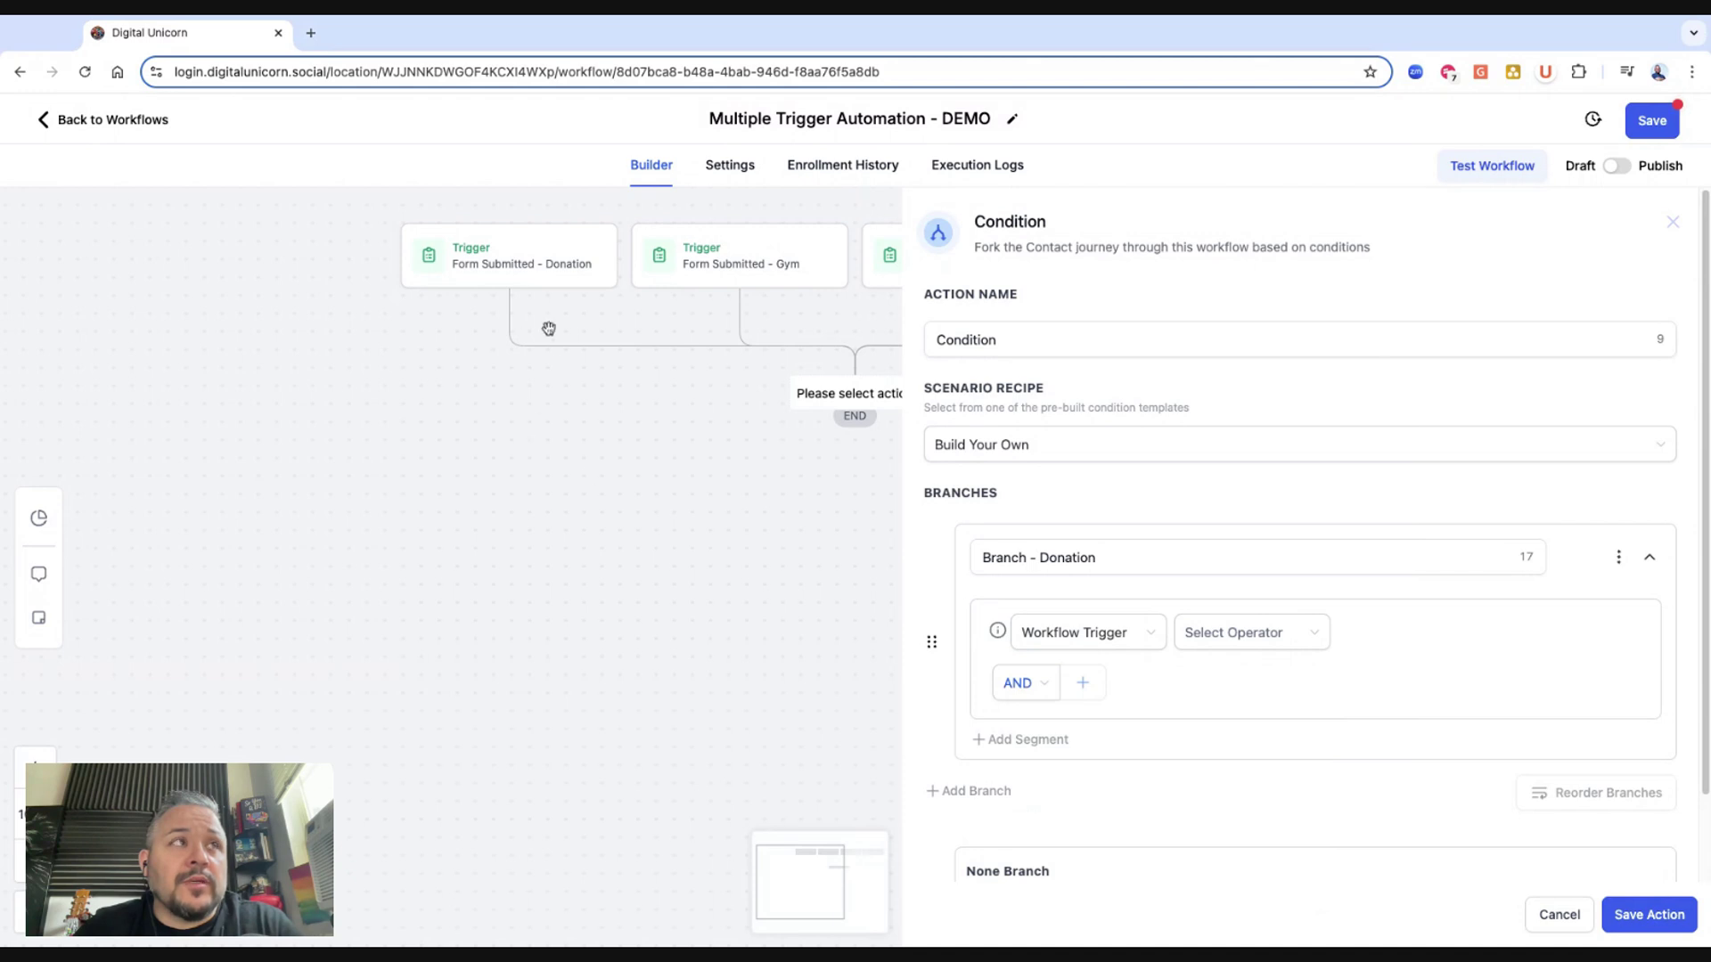
{"action": "left_click", "coordinate": [1208, 626]}
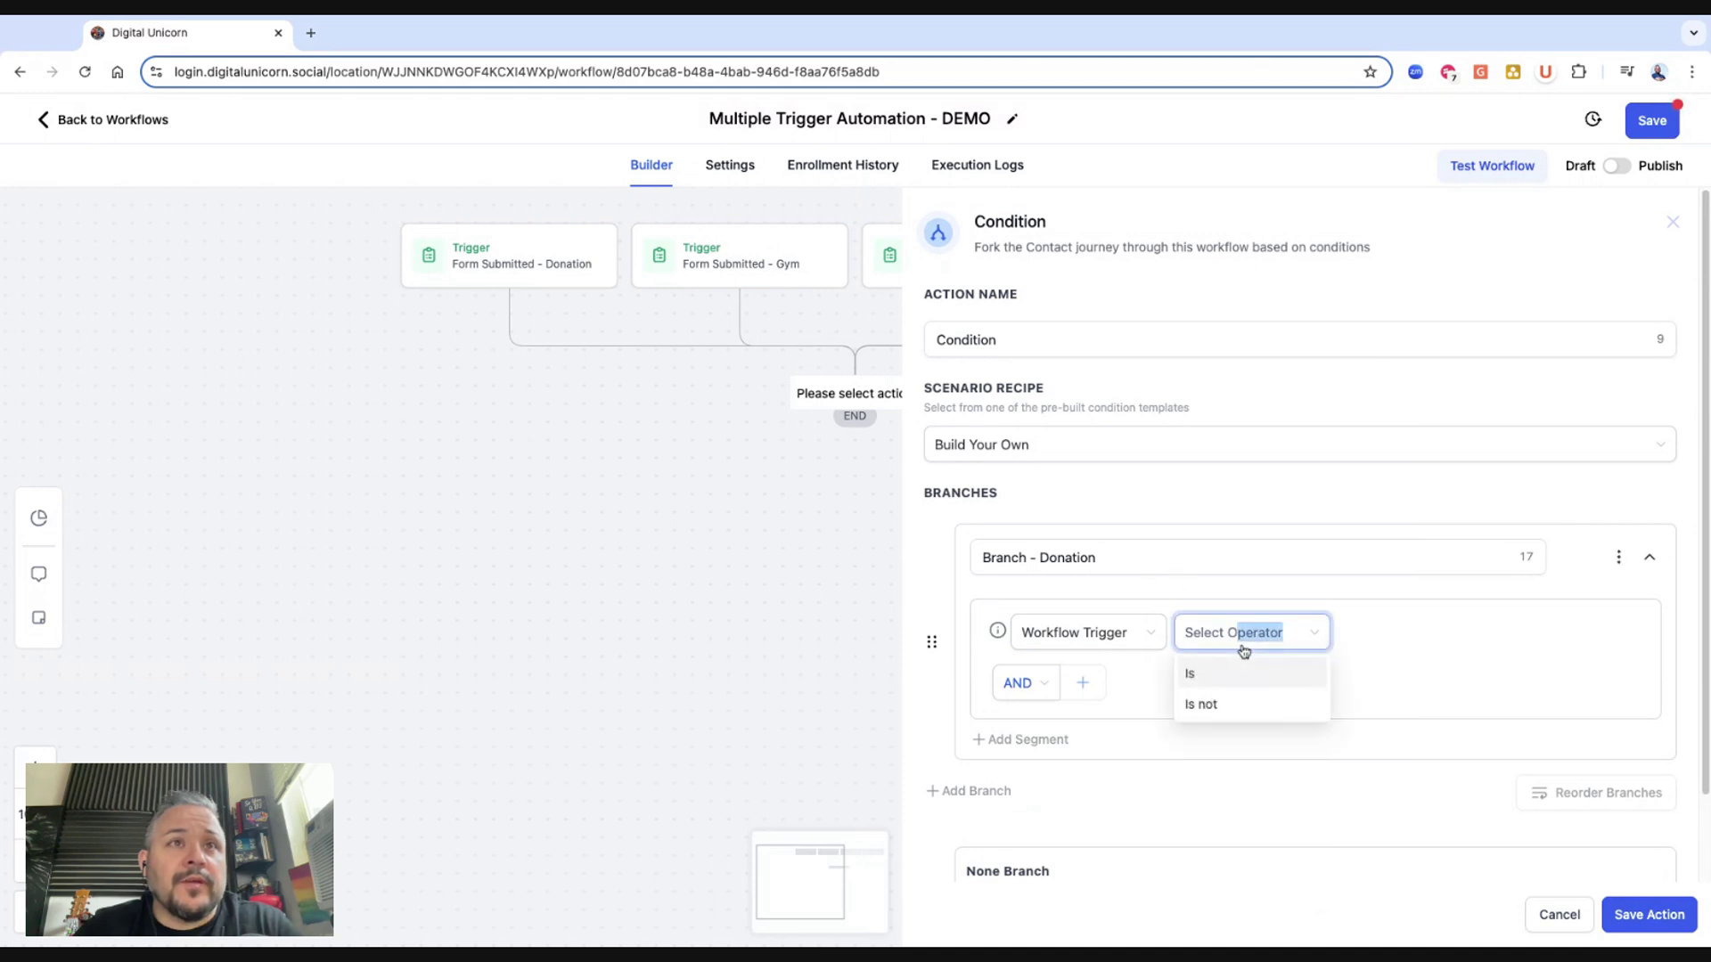
{"action": "left_click", "coordinate": [1203, 673]}
{"action": "left_click", "coordinate": [1430, 634]}
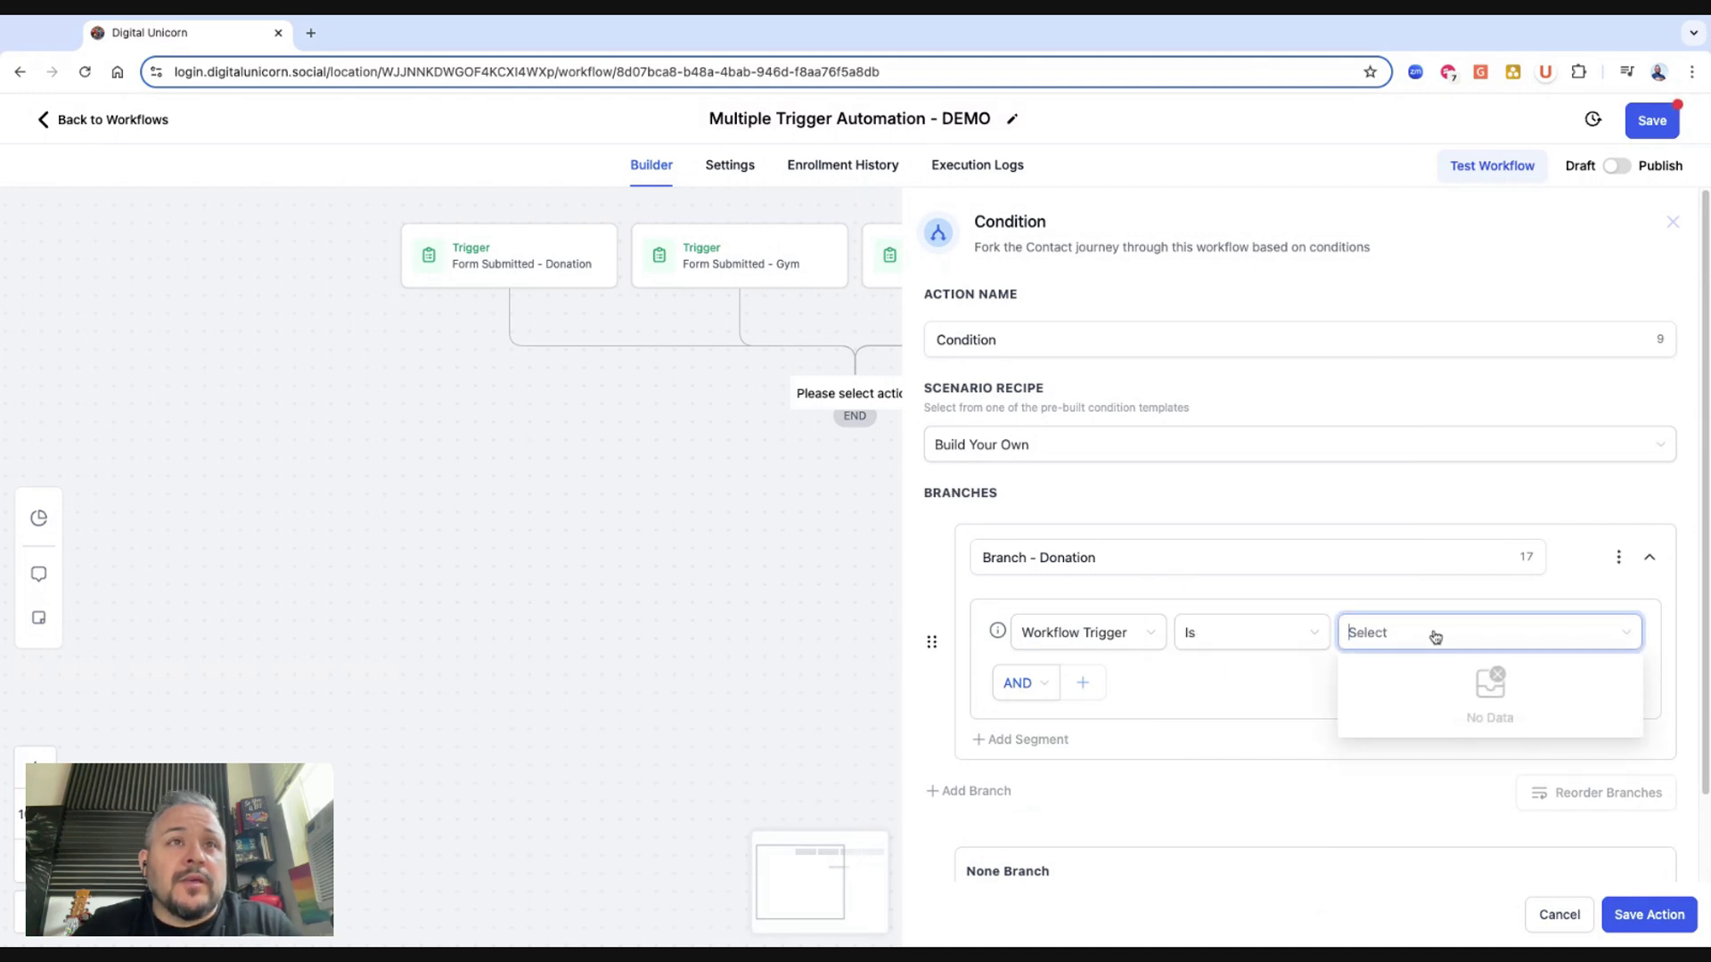
{"action": "left_click", "coordinate": [1547, 915]}
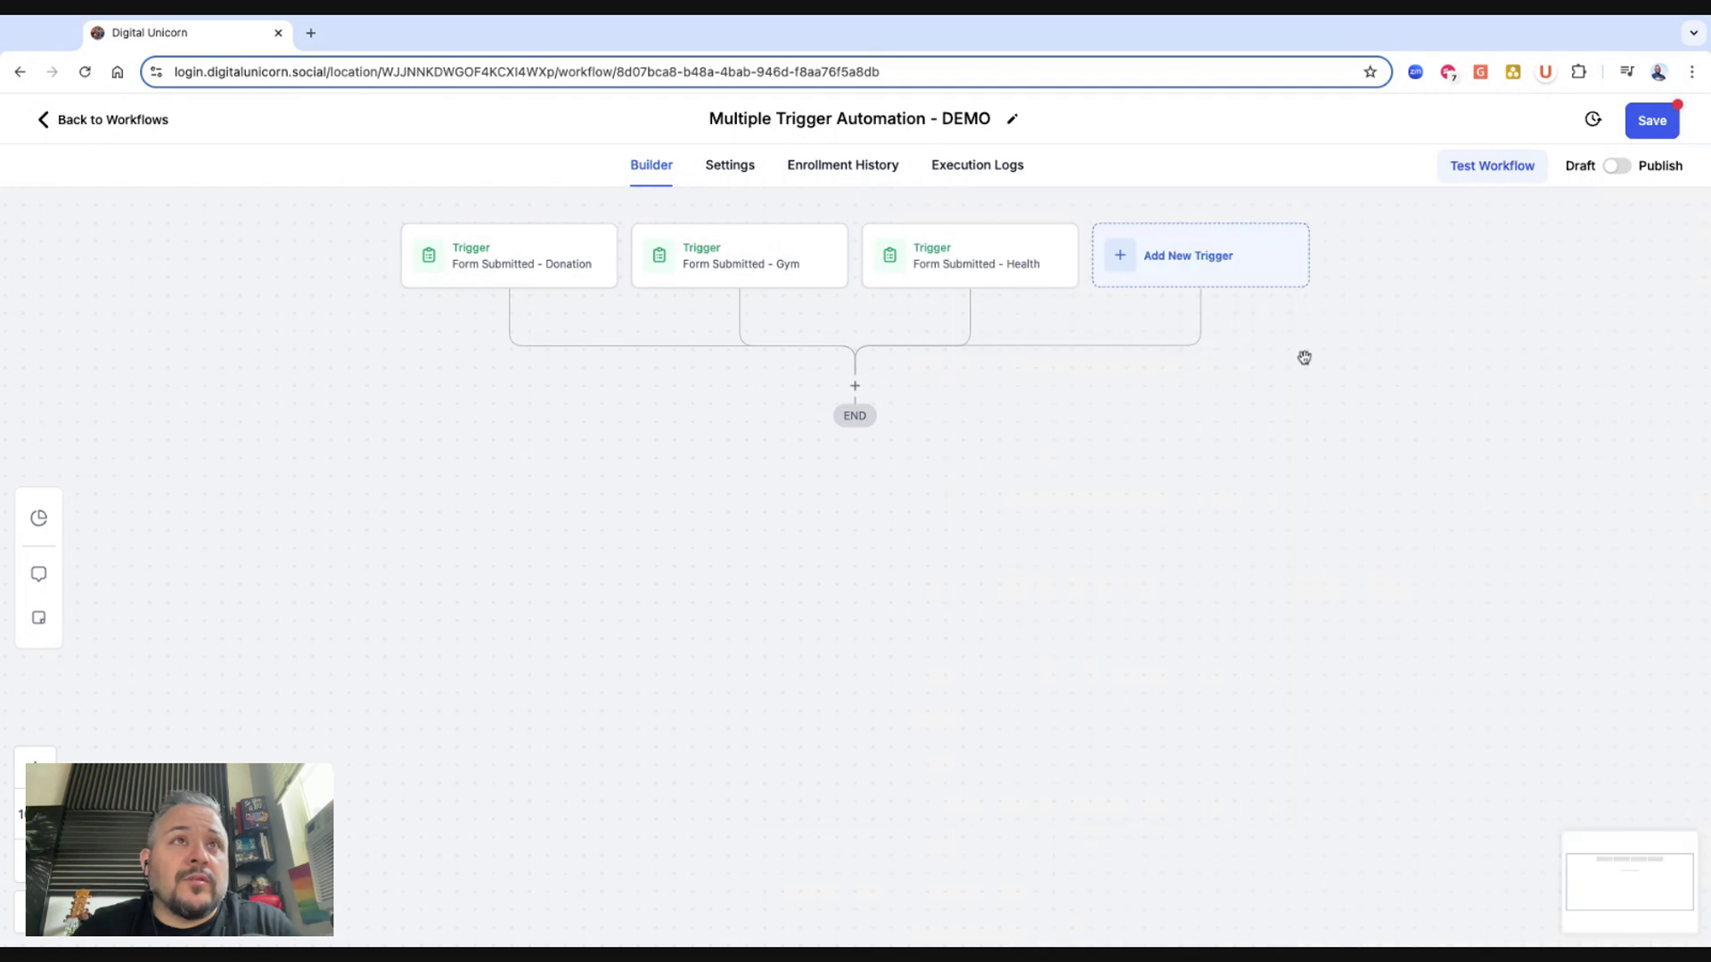
Save the workflow and add an If/Else condition action below the triggers.
{"action": "left_click", "coordinate": [1652, 124]}
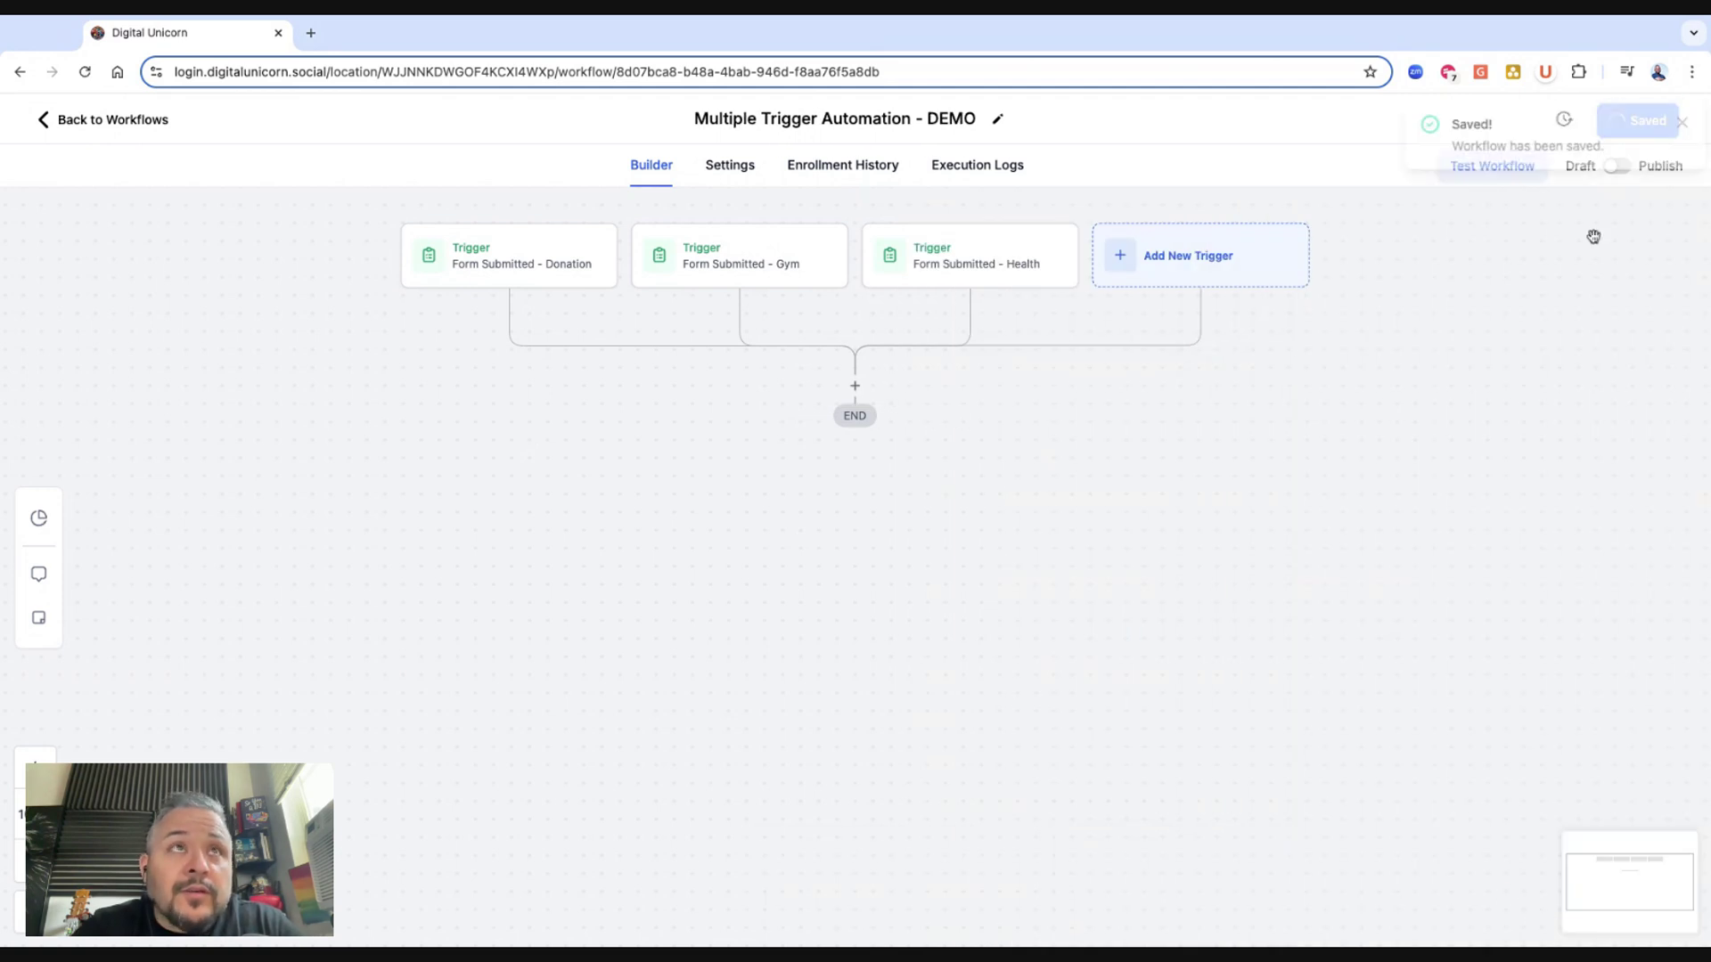
{"action": "left_click", "coordinate": [1678, 130]}
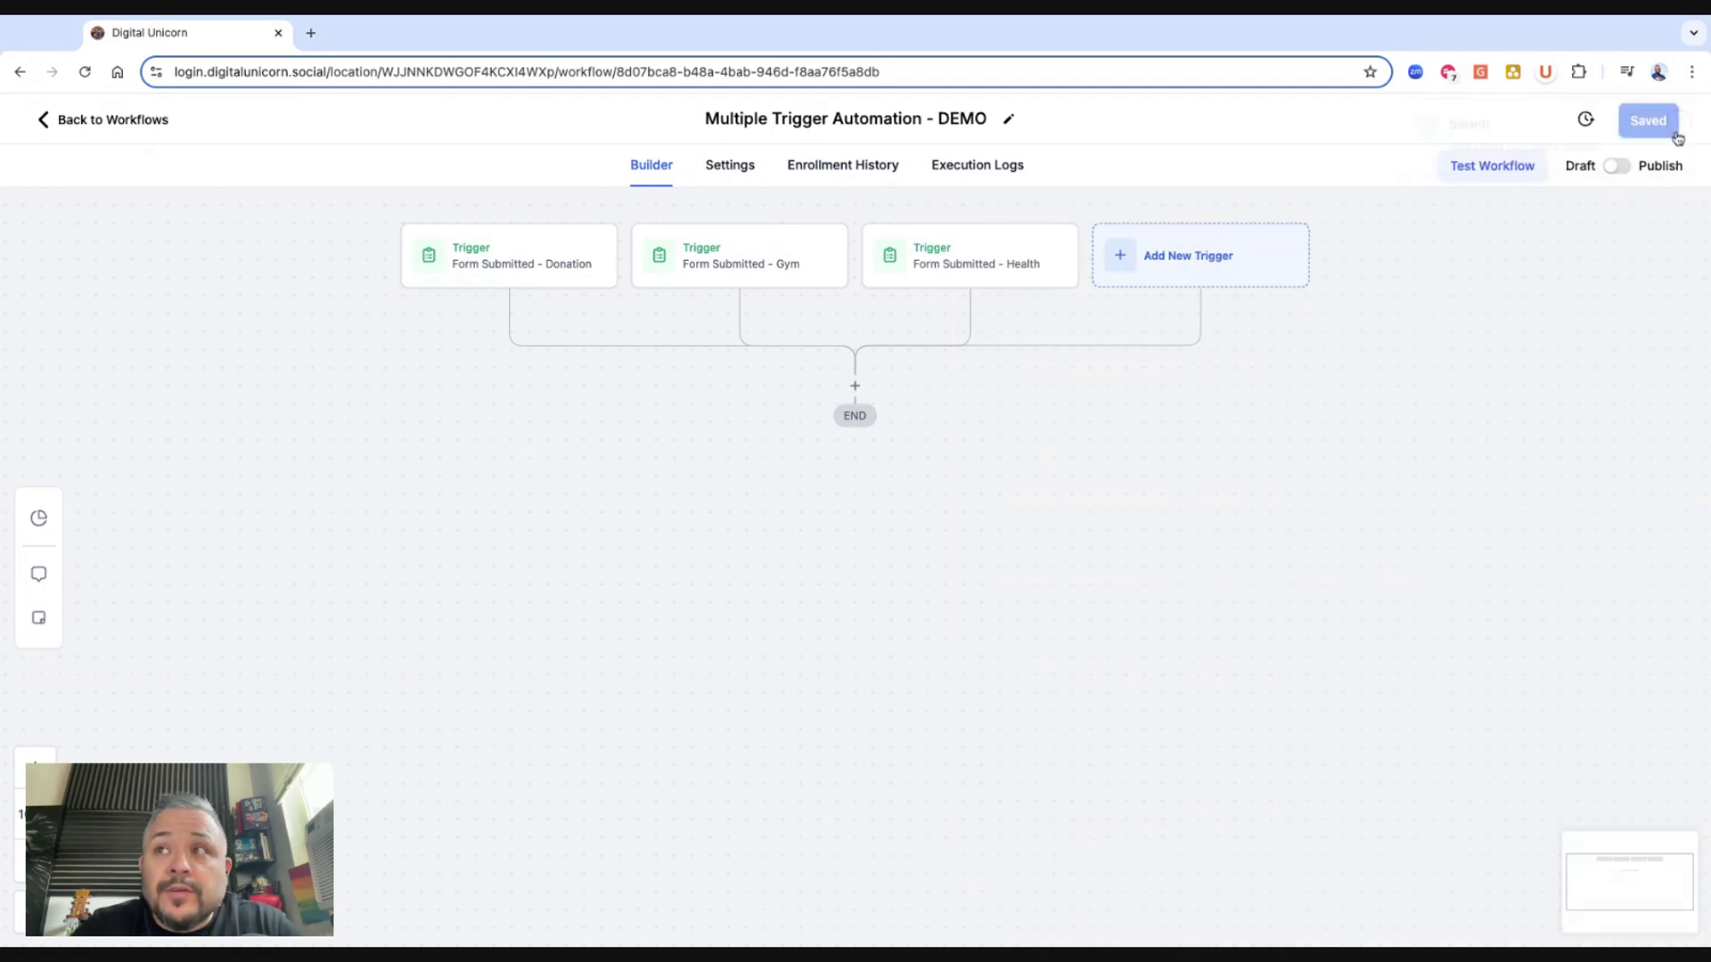
{"action": "left_click", "coordinate": [854, 386]}
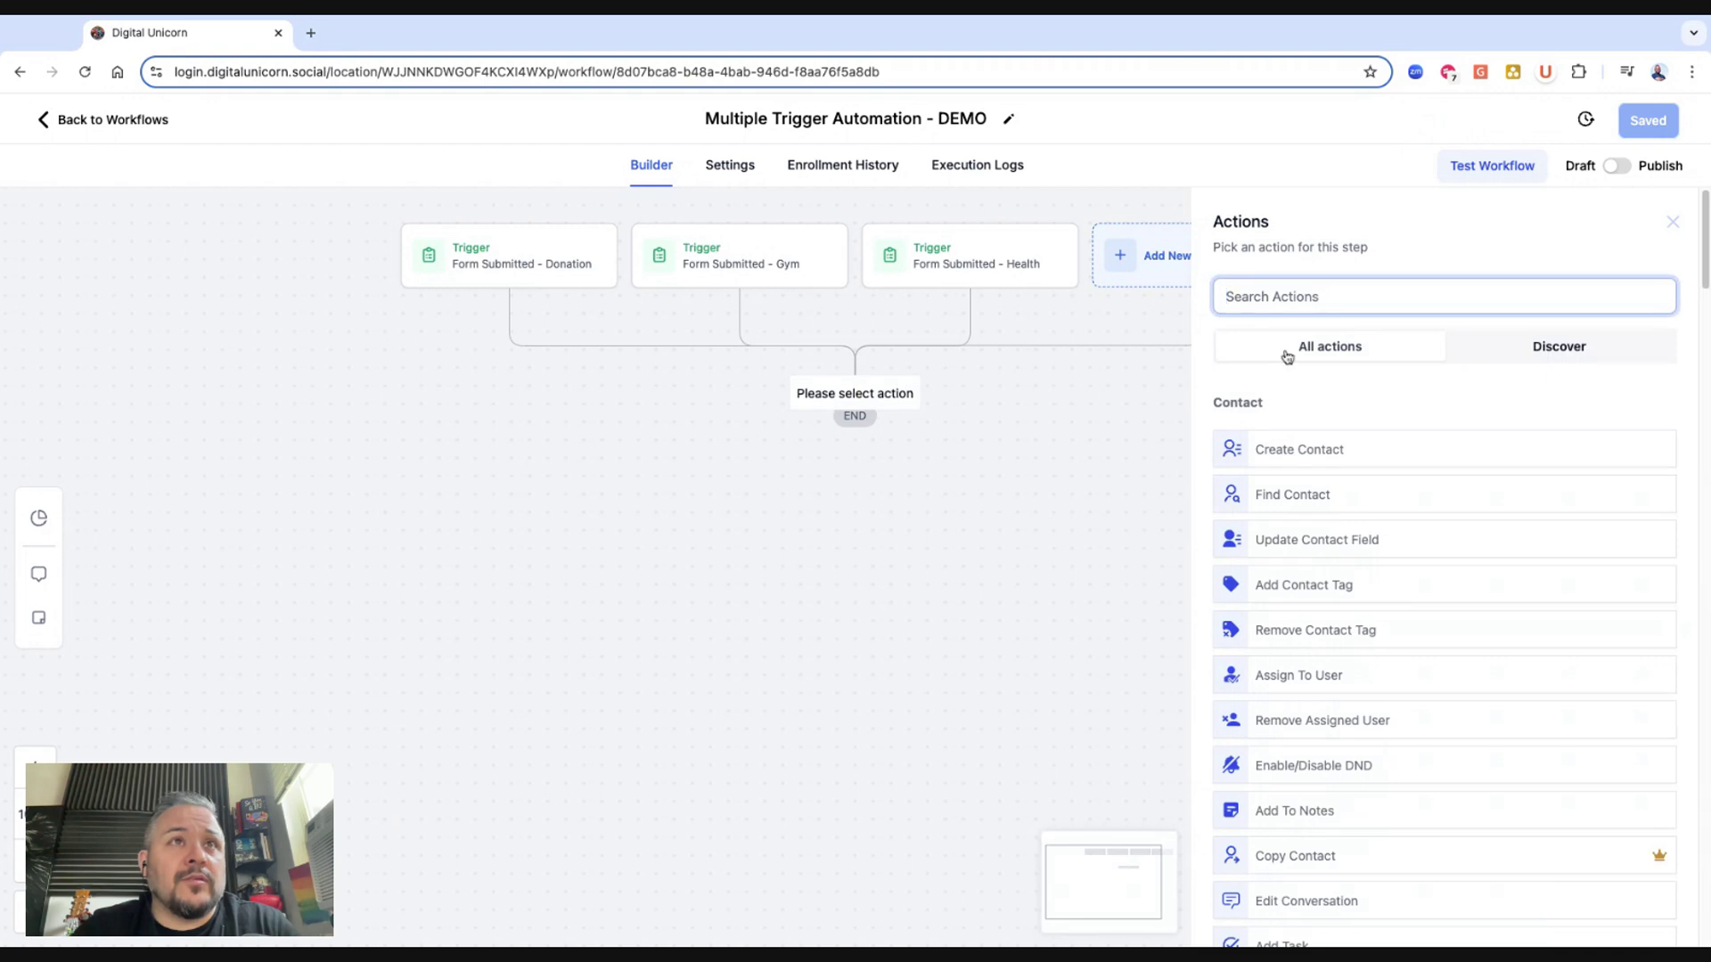
{"action": "type", "text": "if"}
{"action": "left_click", "coordinate": [1307, 431]}
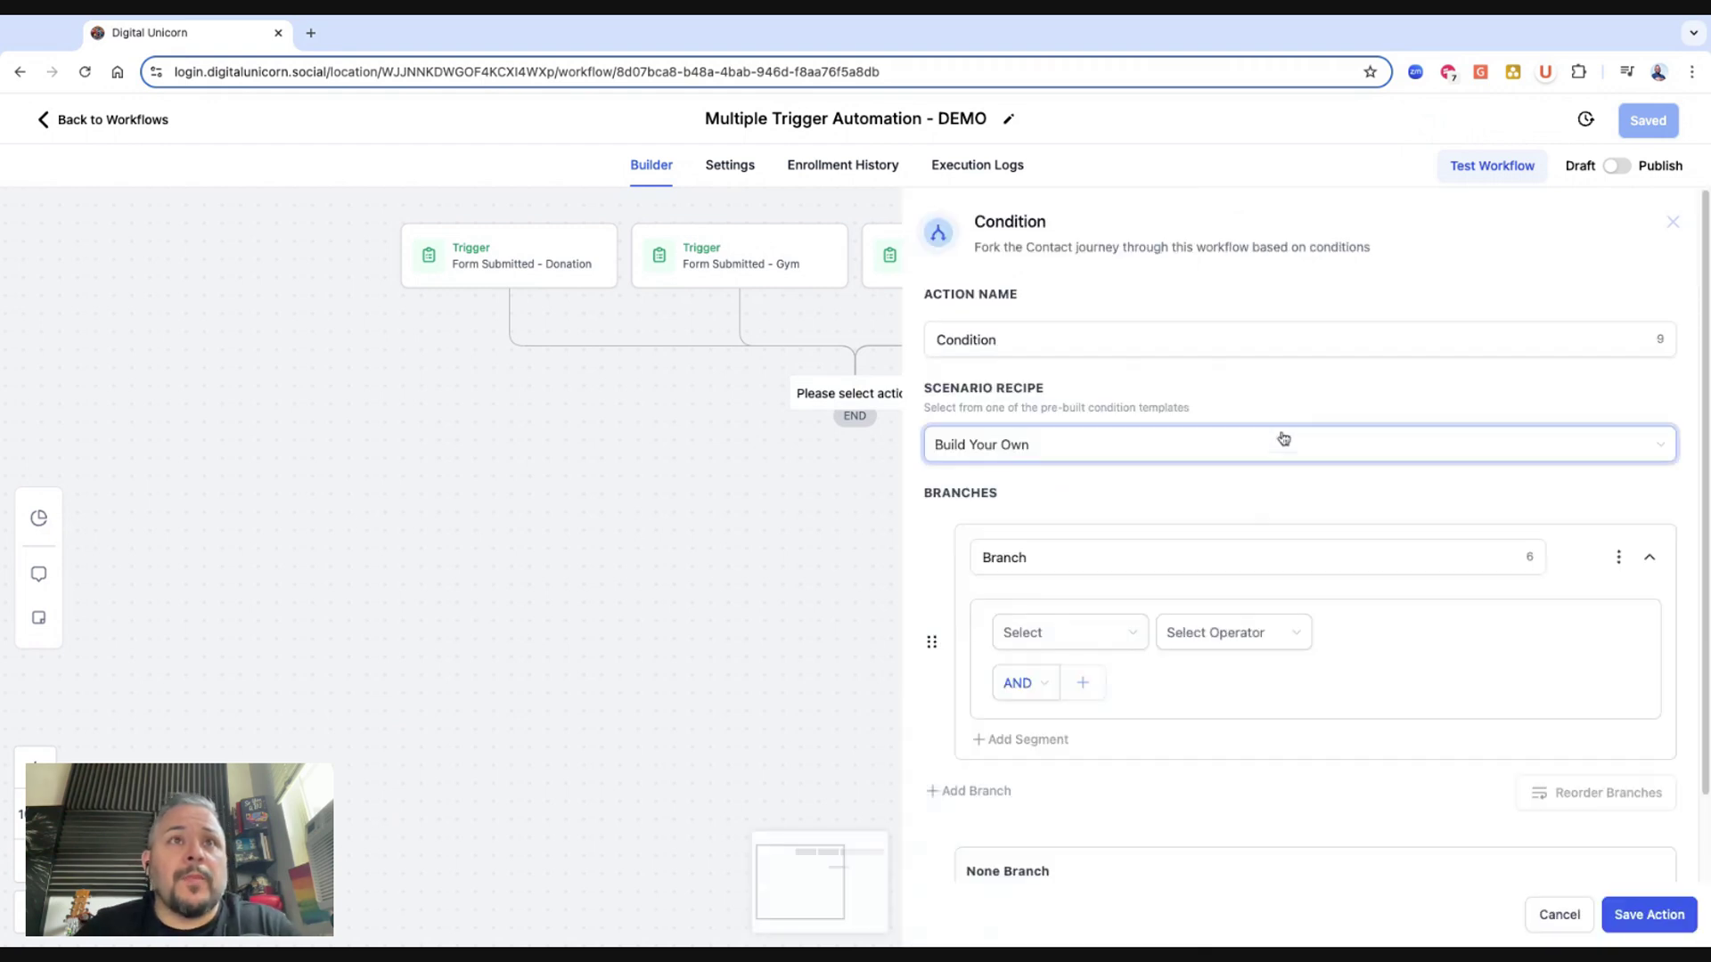
Name the first branch "Branch - Donation" and set its condition to Workflow Trigger Is Form Submitted - Donation.
{"action": "left_click", "coordinate": [1043, 553]}
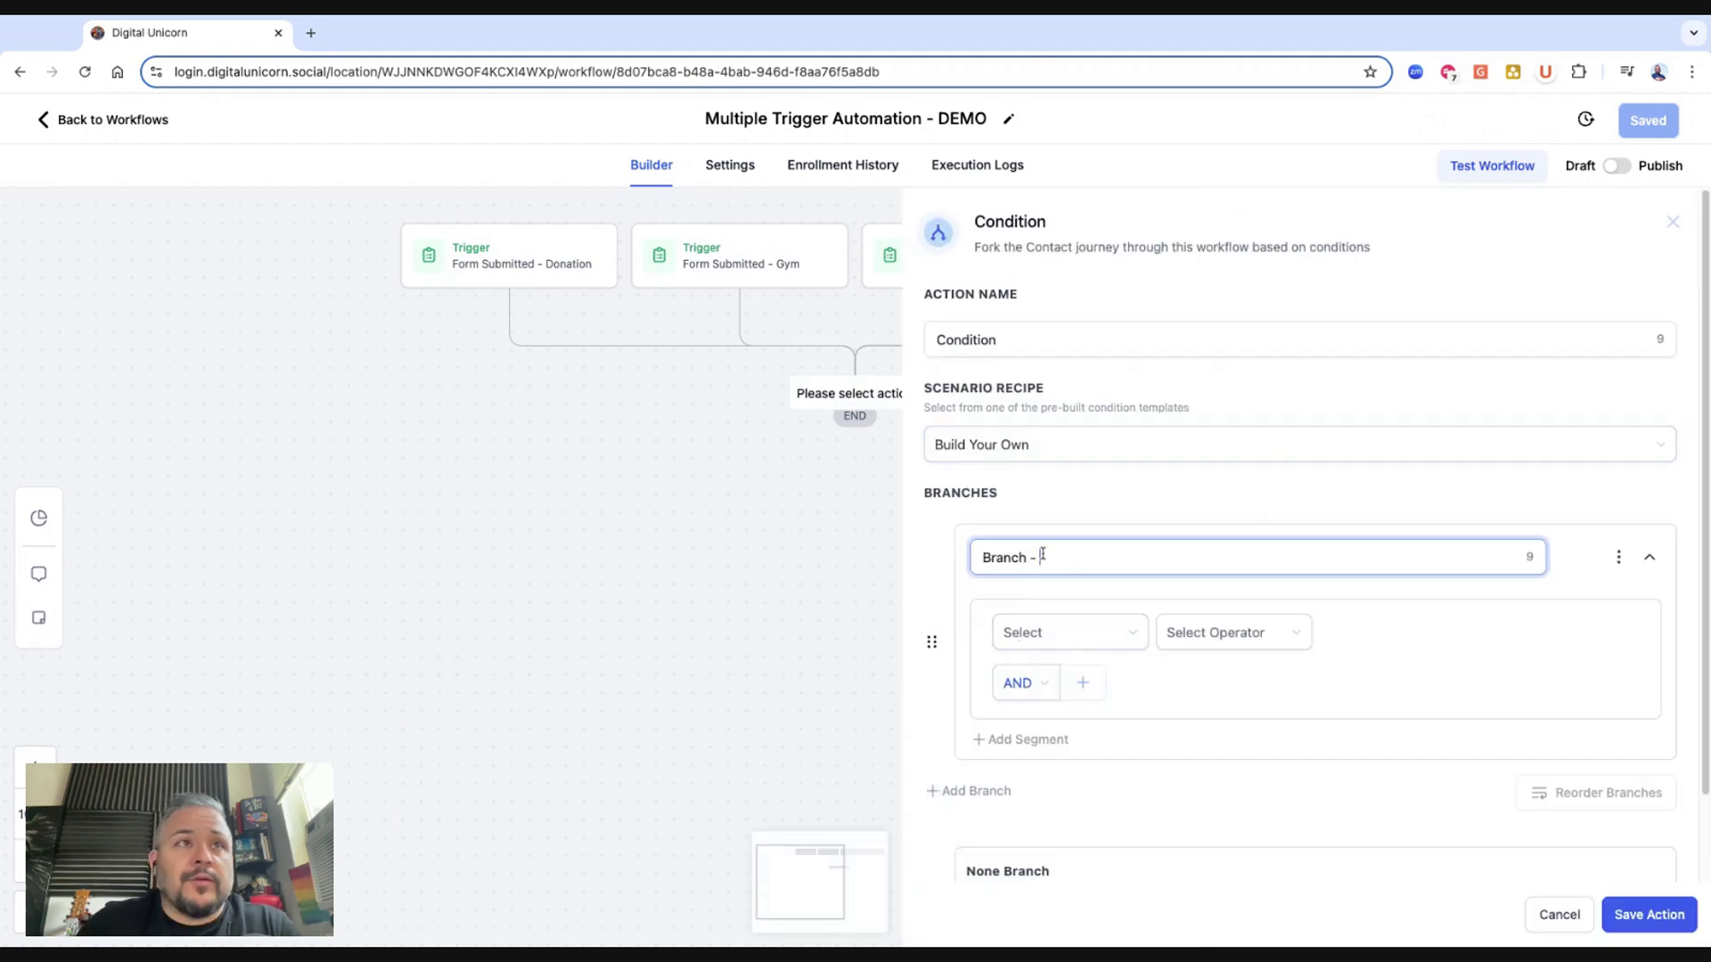
{"action": "type", "text": "Donation"}
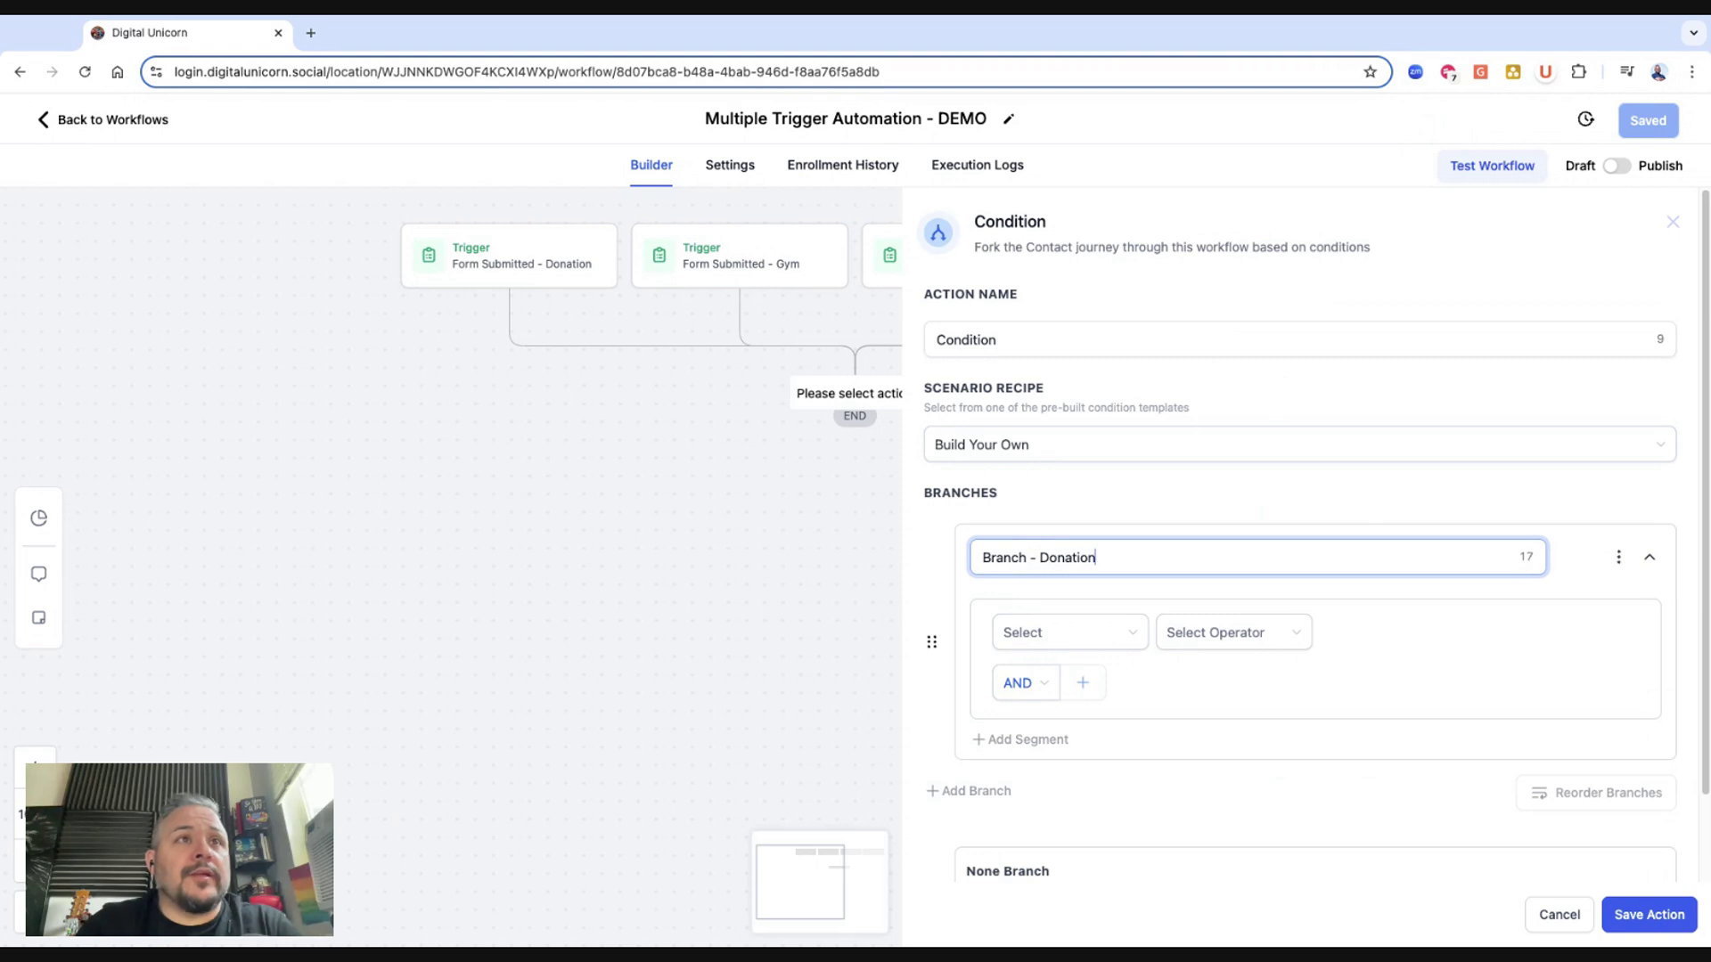
{"action": "left_click", "coordinate": [1075, 632]}
{"action": "left_click", "coordinate": [1042, 807]}
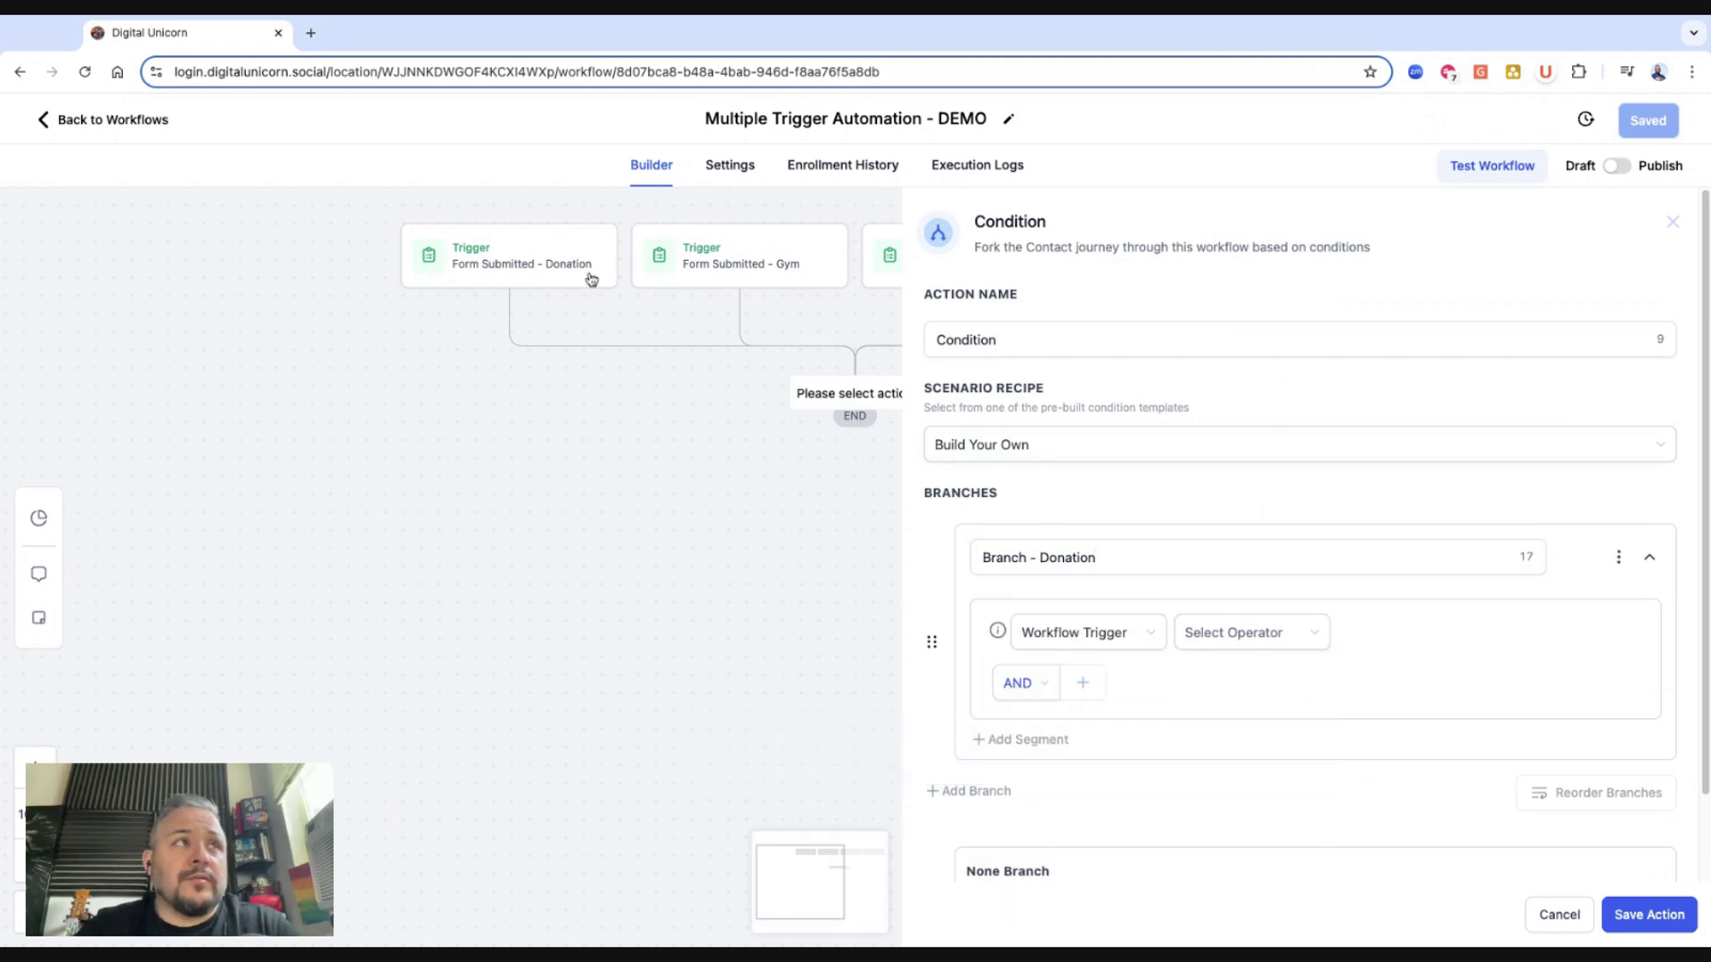
{"action": "left_click", "coordinate": [1276, 629]}
{"action": "left_click", "coordinate": [1227, 673]}
{"action": "left_click", "coordinate": [1457, 630]}
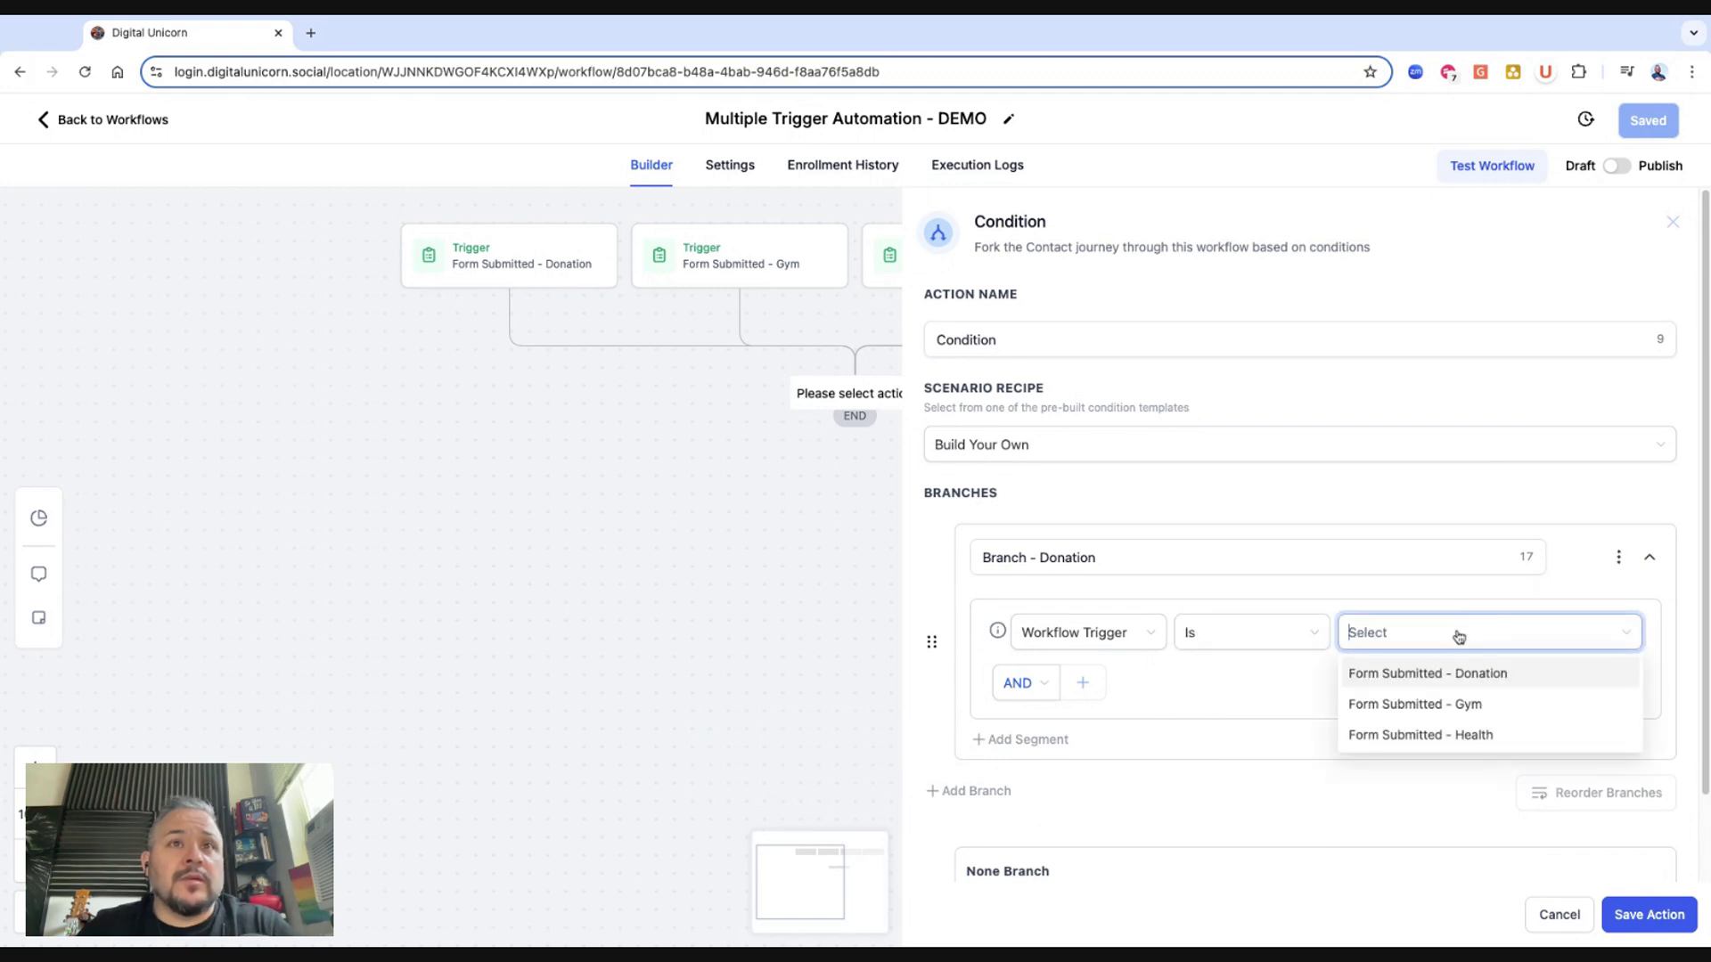
{"action": "left_click", "coordinate": [1431, 675]}
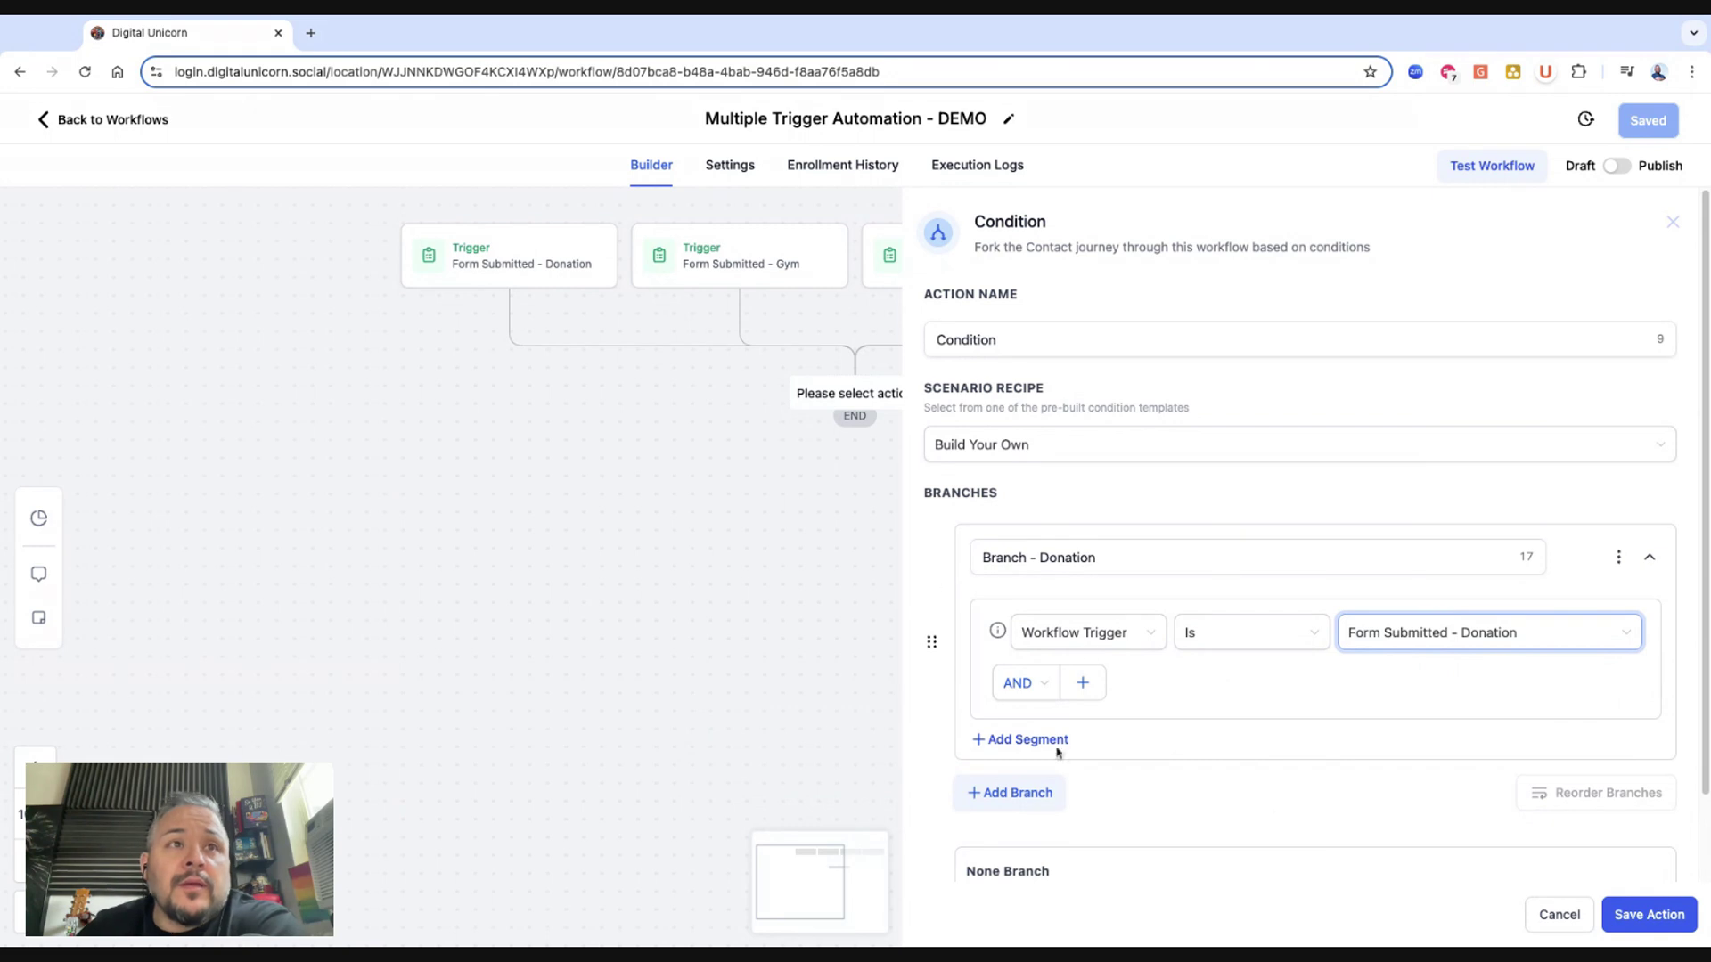
Add a second branch named "Branch - Gym" with the condition Workflow Trigger Is Form Submitted - Gym.
{"action": "left_click", "coordinate": [989, 792]}
{"action": "left_click", "coordinate": [1066, 812]}
{"action": "type", "text": "- Gym"}
{"action": "scroll", "coordinate": [1126, 792], "scroll_direction": "down", "scroll_amount": 2}
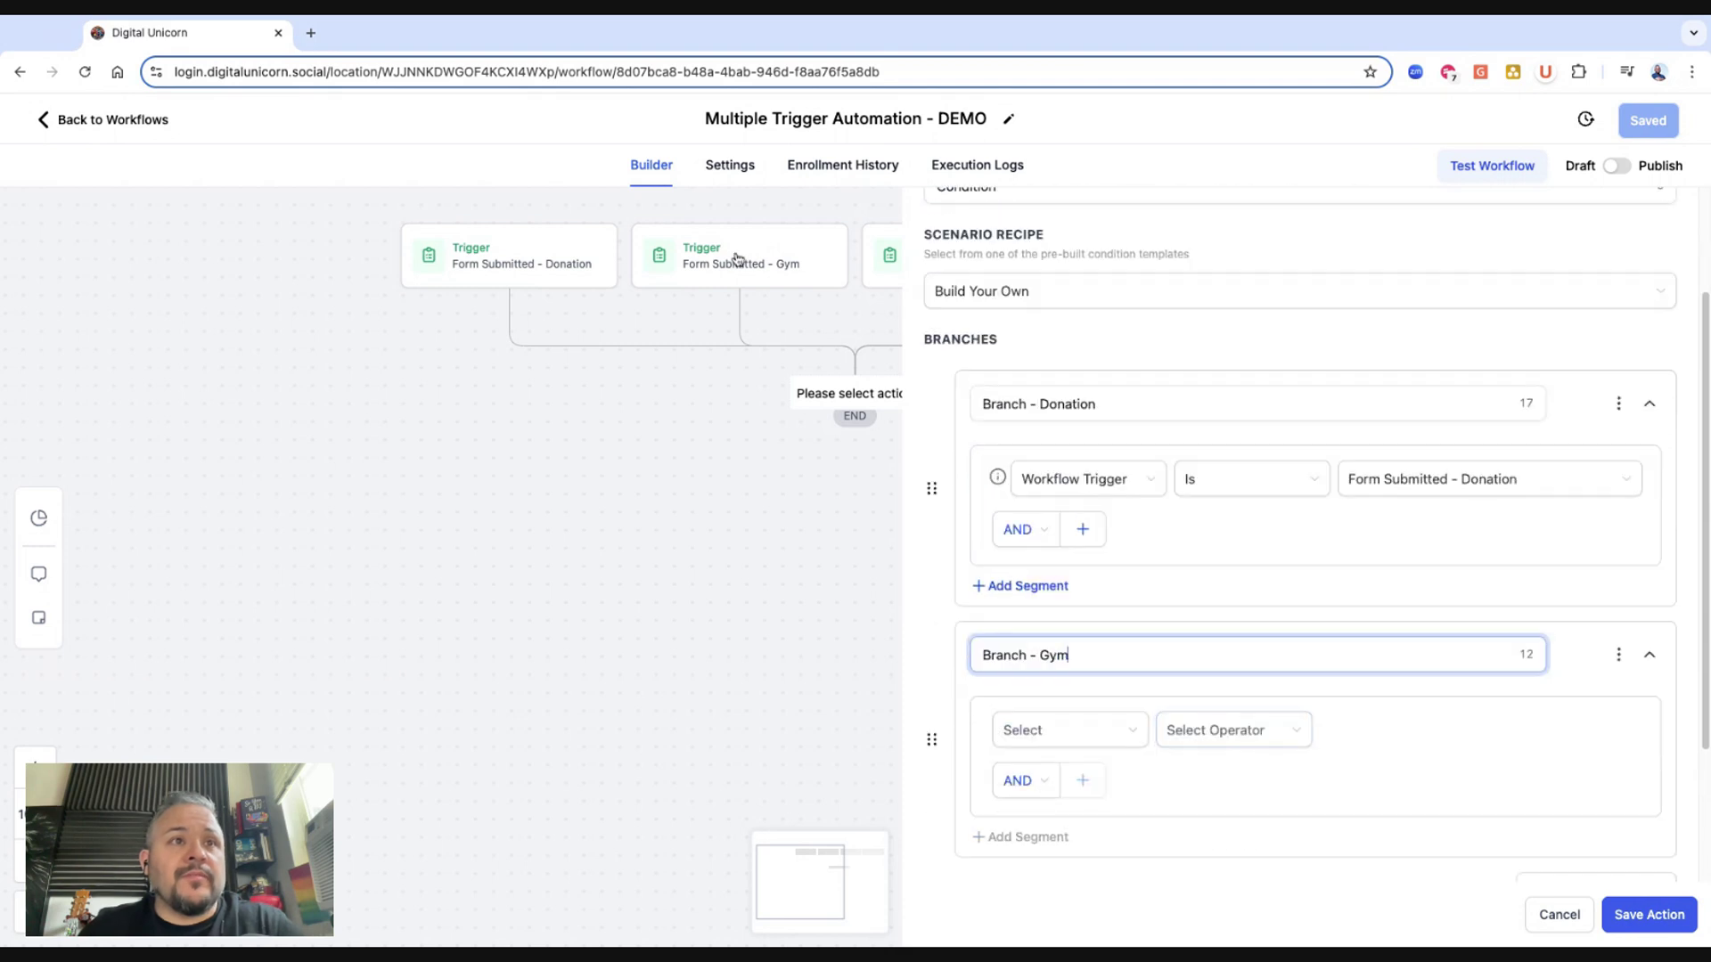
{"action": "left_click", "coordinate": [1125, 732]}
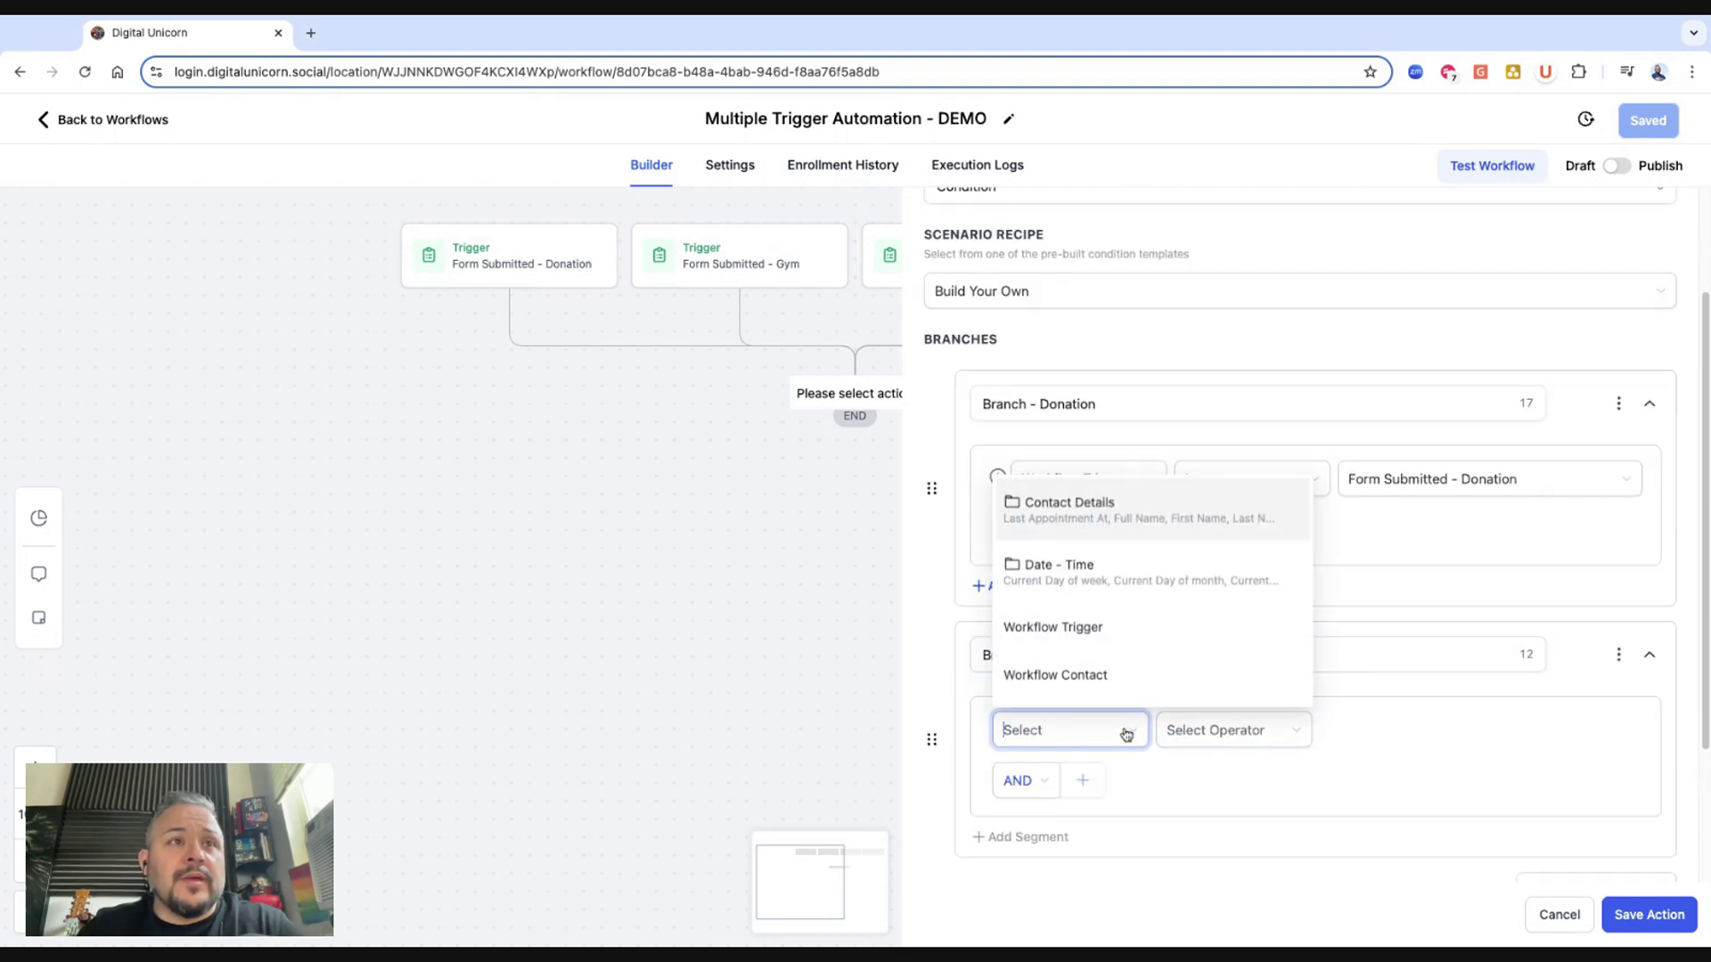
{"action": "left_click", "coordinate": [1081, 630]}
{"action": "left_click", "coordinate": [1265, 738]}
{"action": "left_click", "coordinate": [1247, 769]}
{"action": "left_click", "coordinate": [1462, 726]}
{"action": "left_click", "coordinate": [1462, 800]}
Add a third branch named "Branch - Health" with the condition Workflow Trigger Is Form Submitted - Health, and save the condition action.
{"action": "scroll", "coordinate": [1089, 793], "scroll_direction": "down", "scroll_amount": 1}
{"action": "scroll", "coordinate": [1089, 793], "scroll_direction": "down", "scroll_amount": 1}
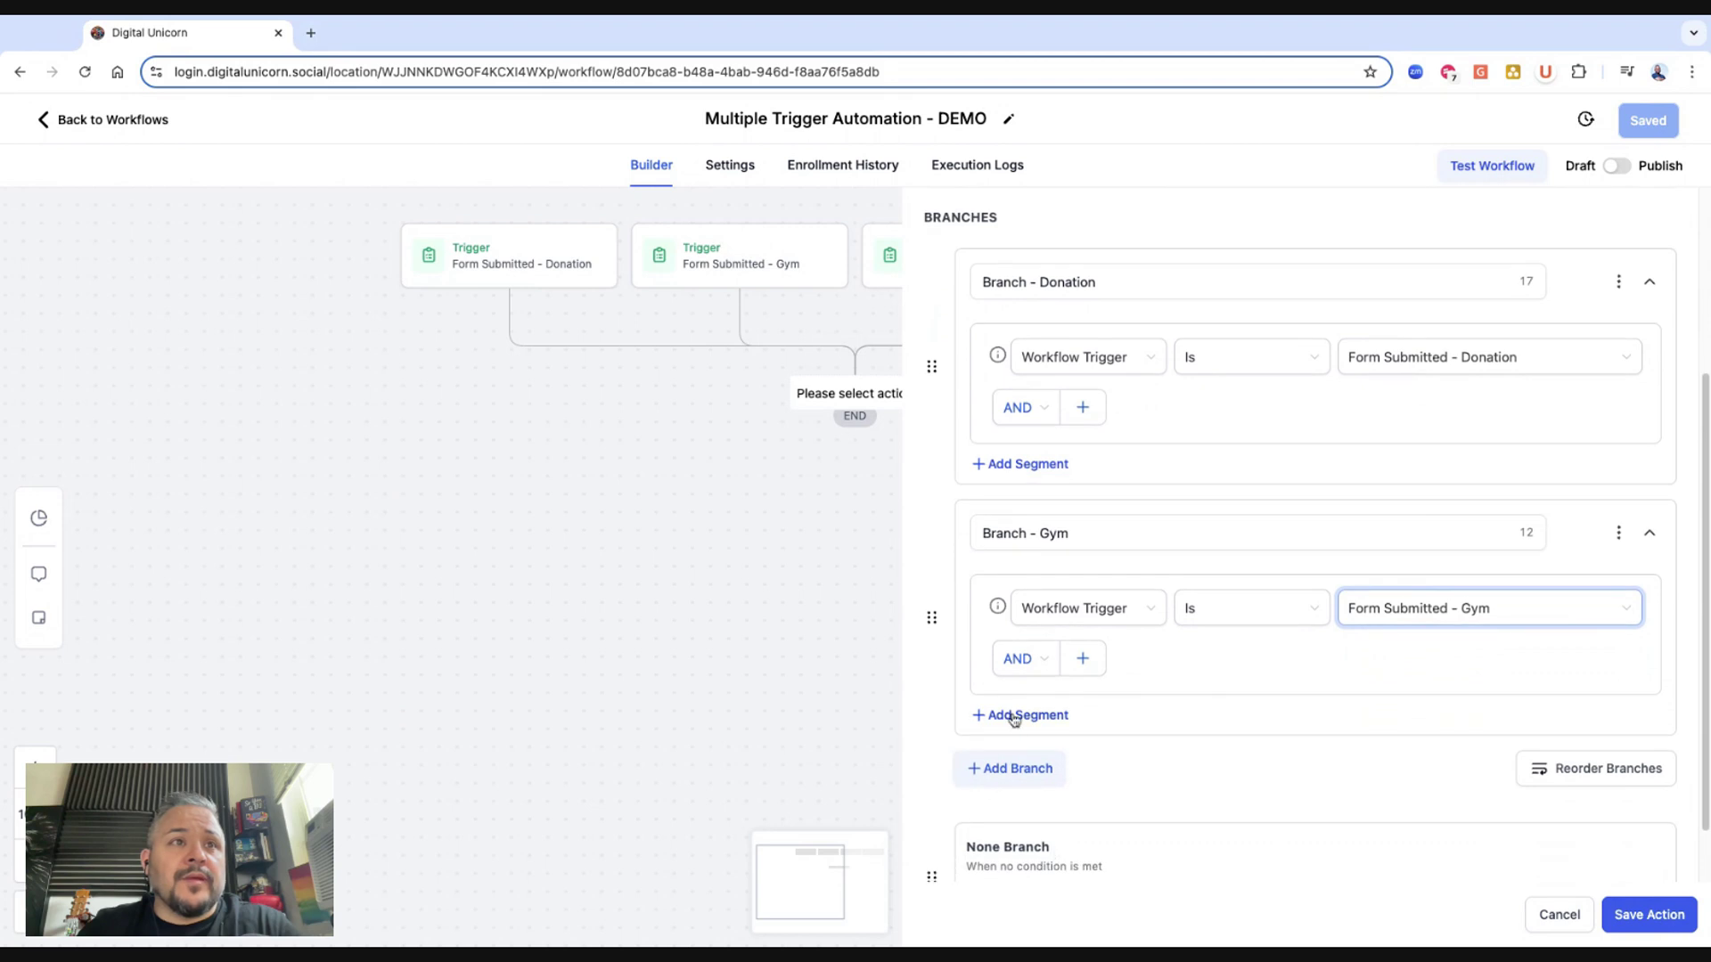
{"action": "left_click", "coordinate": [1021, 779]}
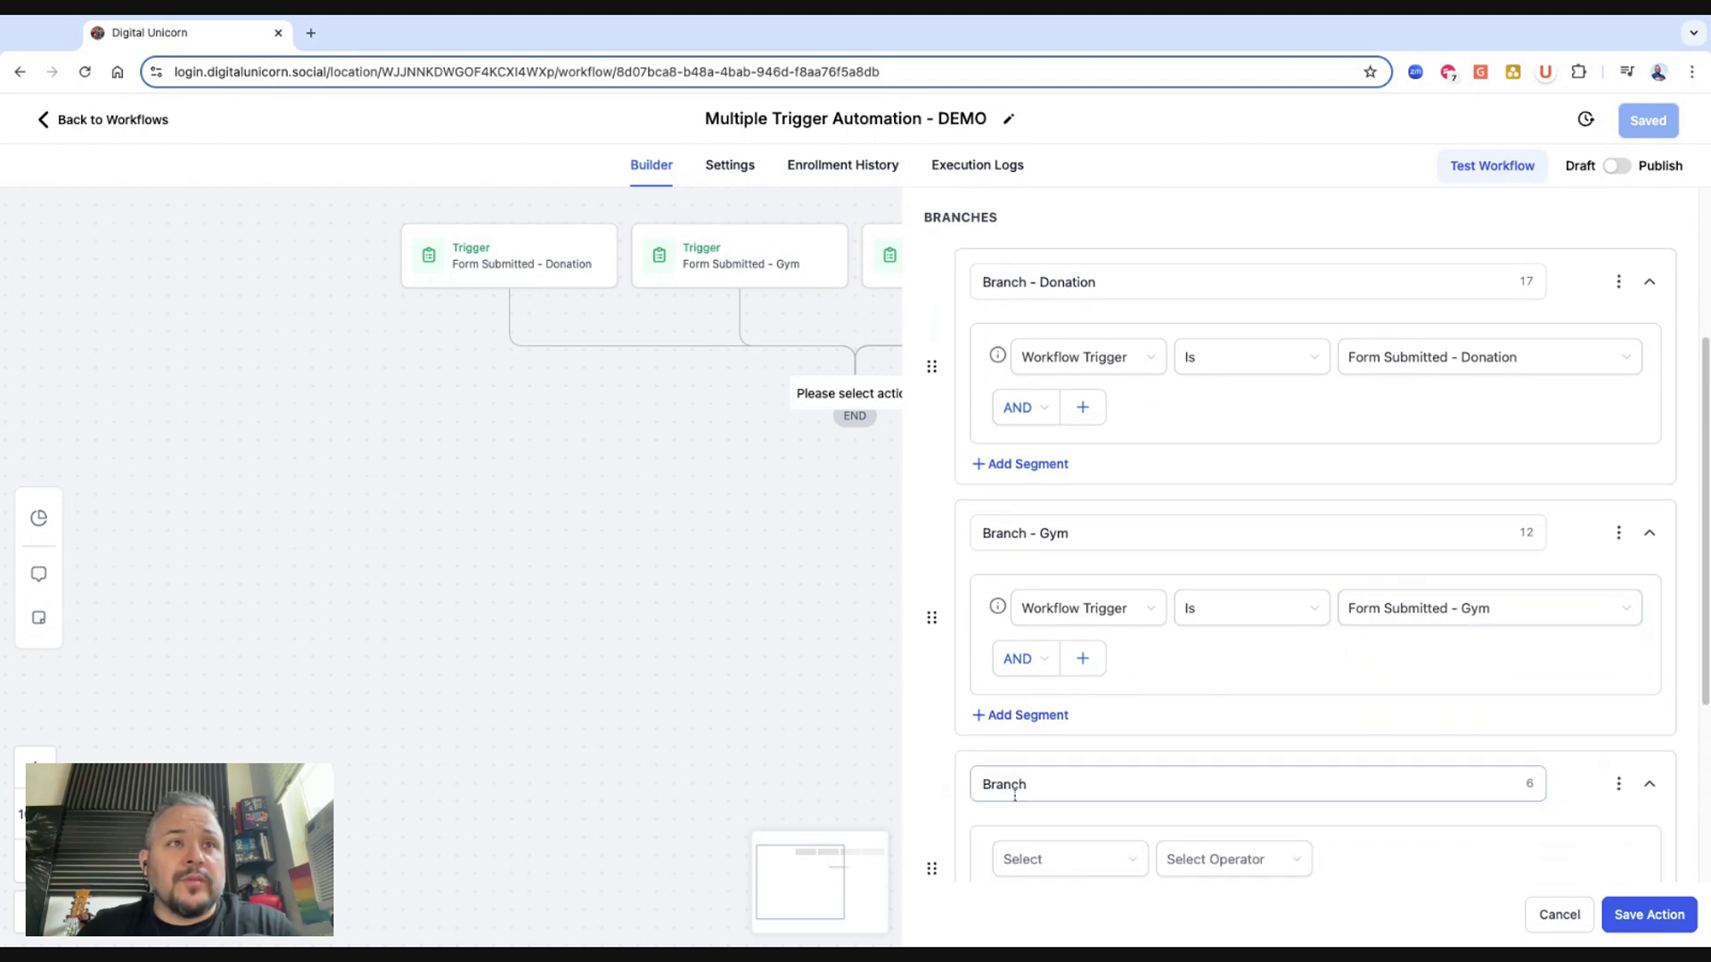
{"action": "left_click", "coordinate": [1091, 789]}
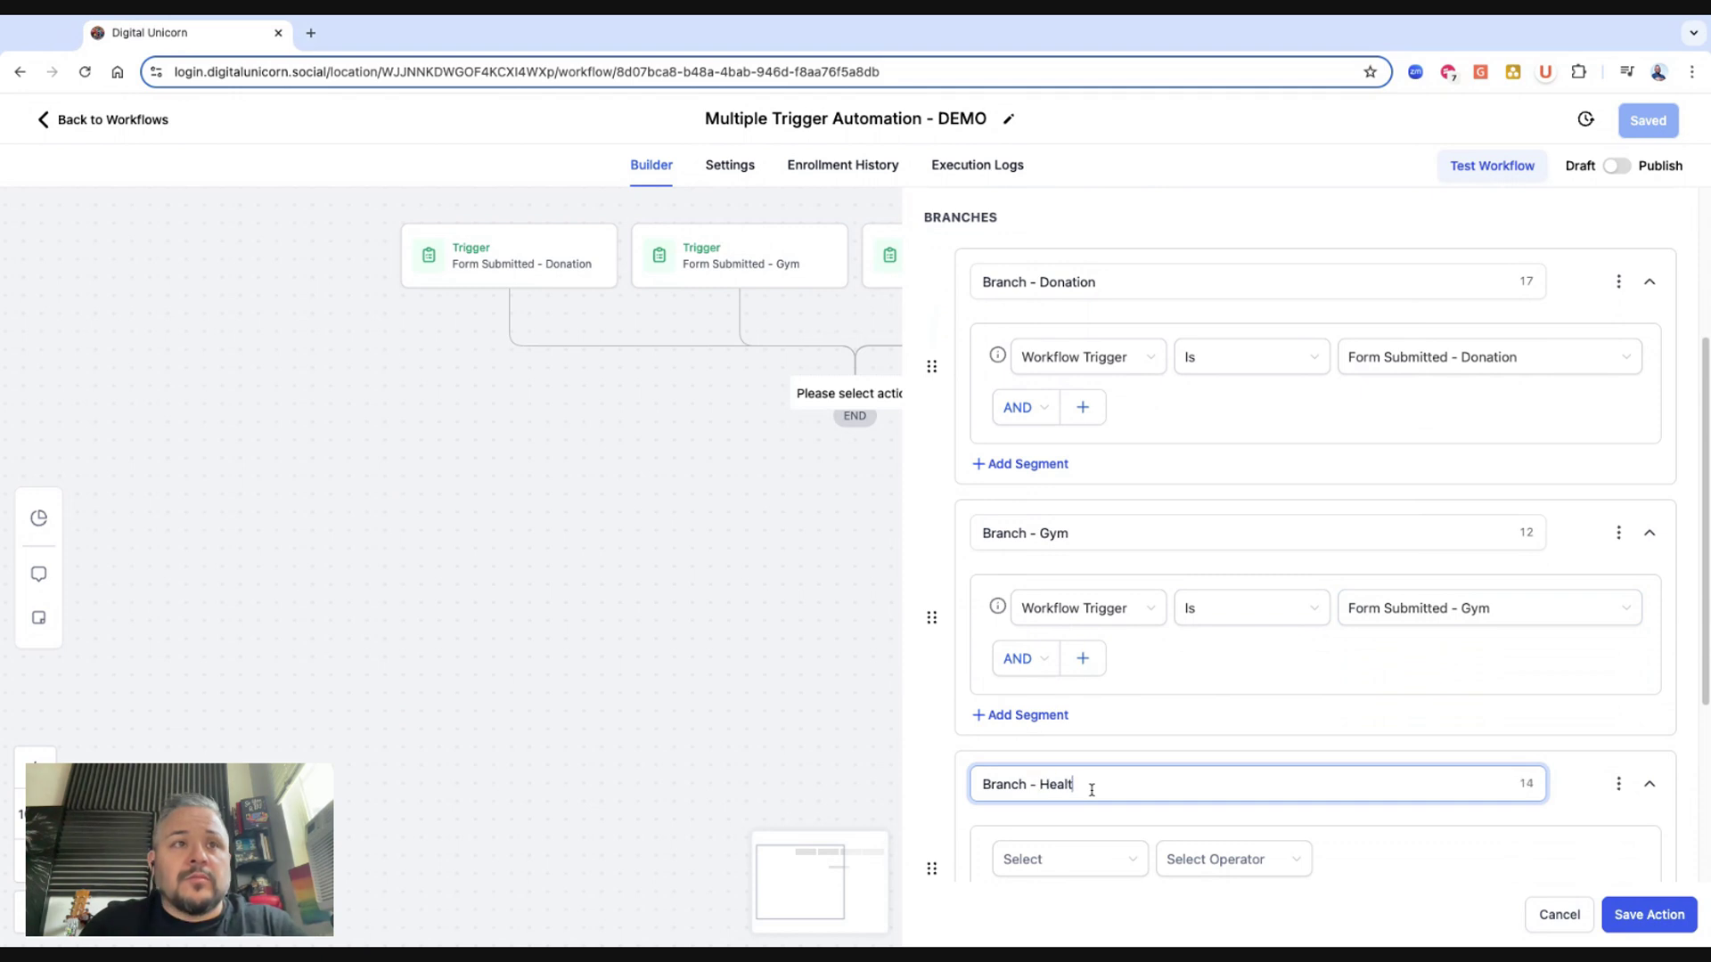
{"action": "left_click", "coordinate": [1091, 860]}
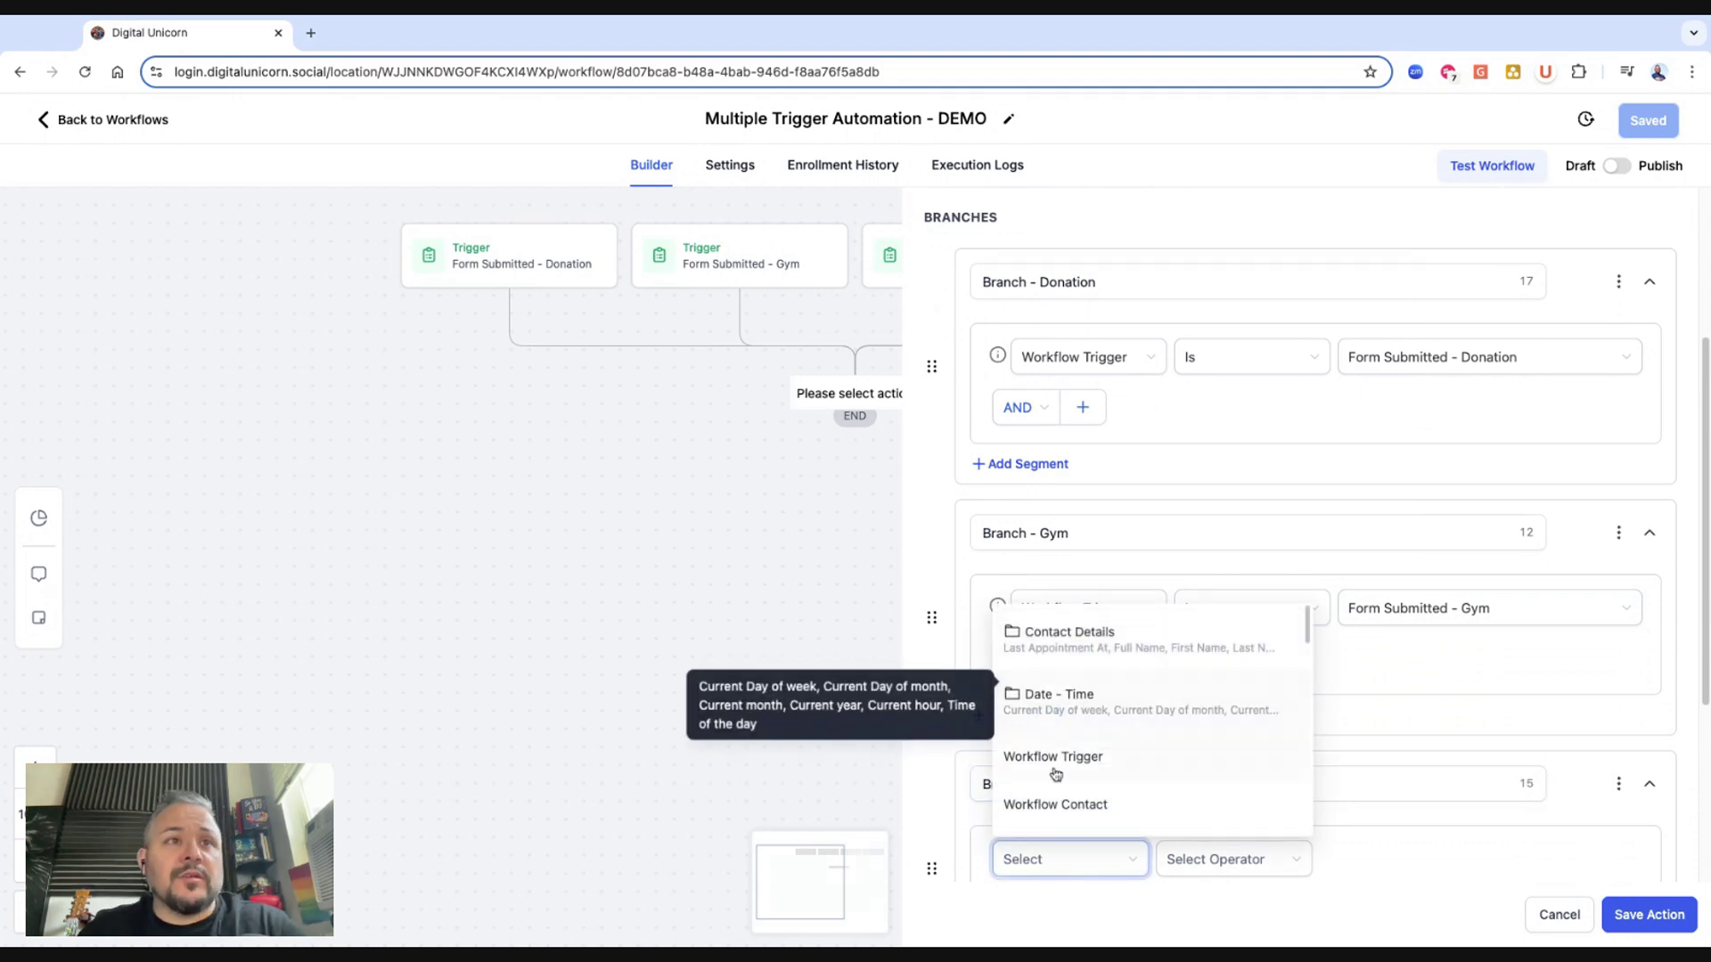
{"action": "left_click", "coordinate": [1033, 757]}
{"action": "left_click", "coordinate": [1256, 861]}
{"action": "left_click", "coordinate": [1237, 789]}
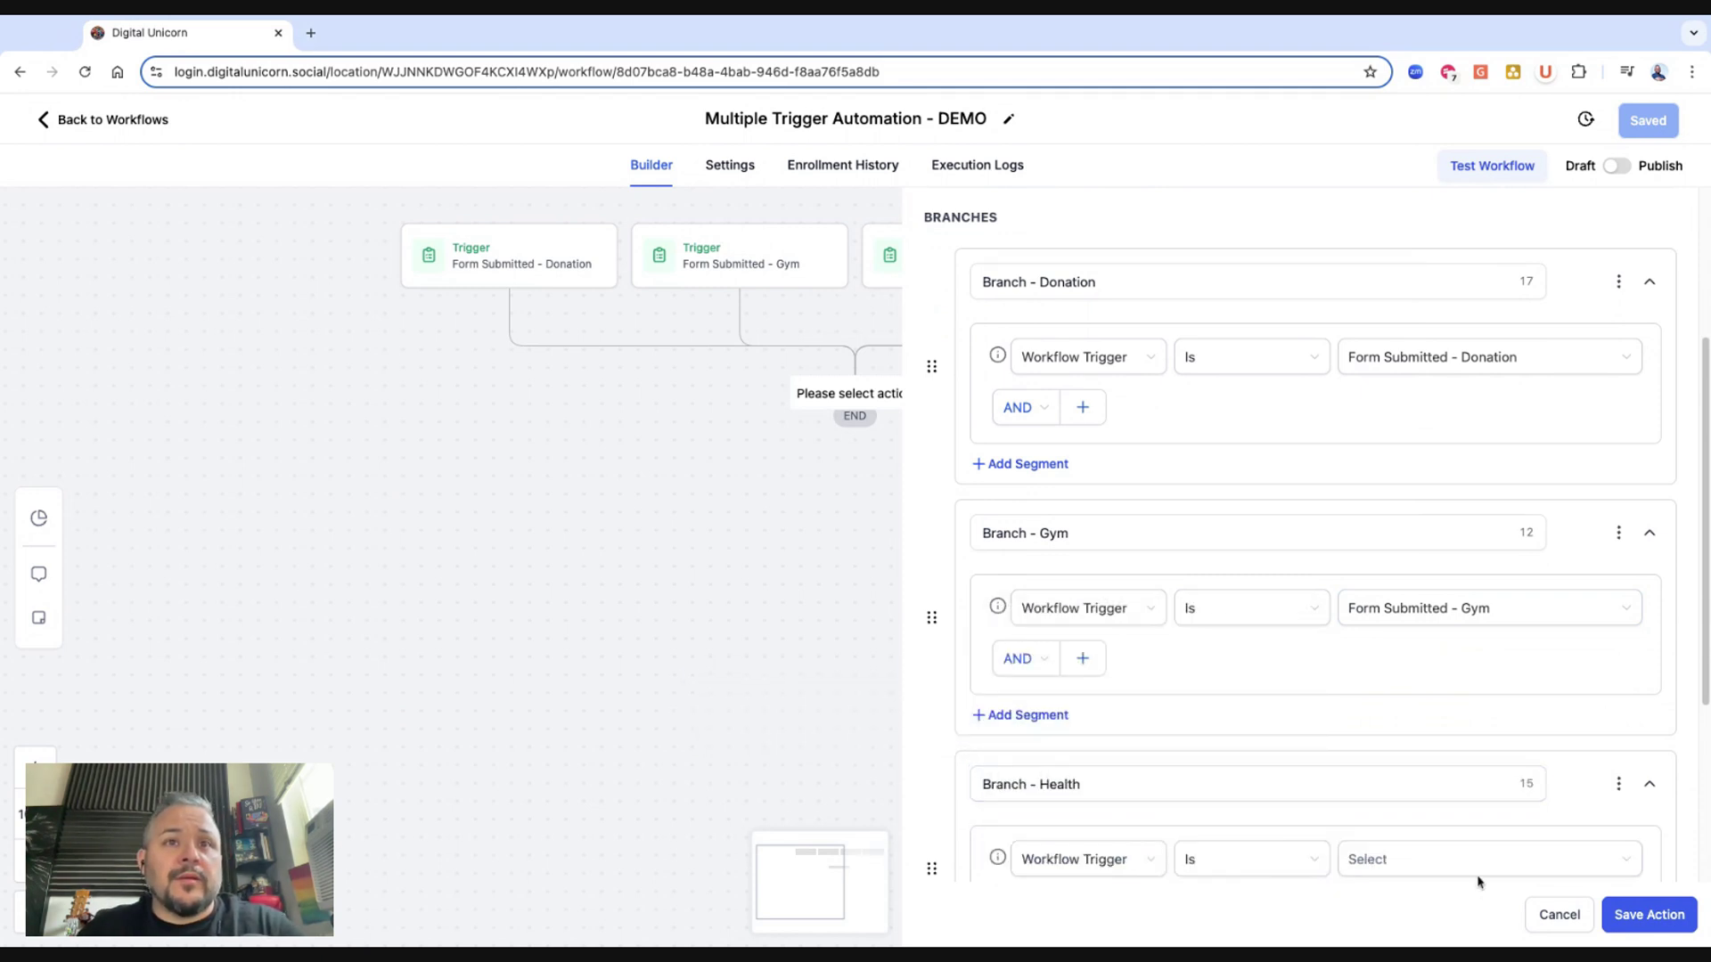
{"action": "left_click", "coordinate": [1481, 860]}
{"action": "left_click", "coordinate": [1463, 819]}
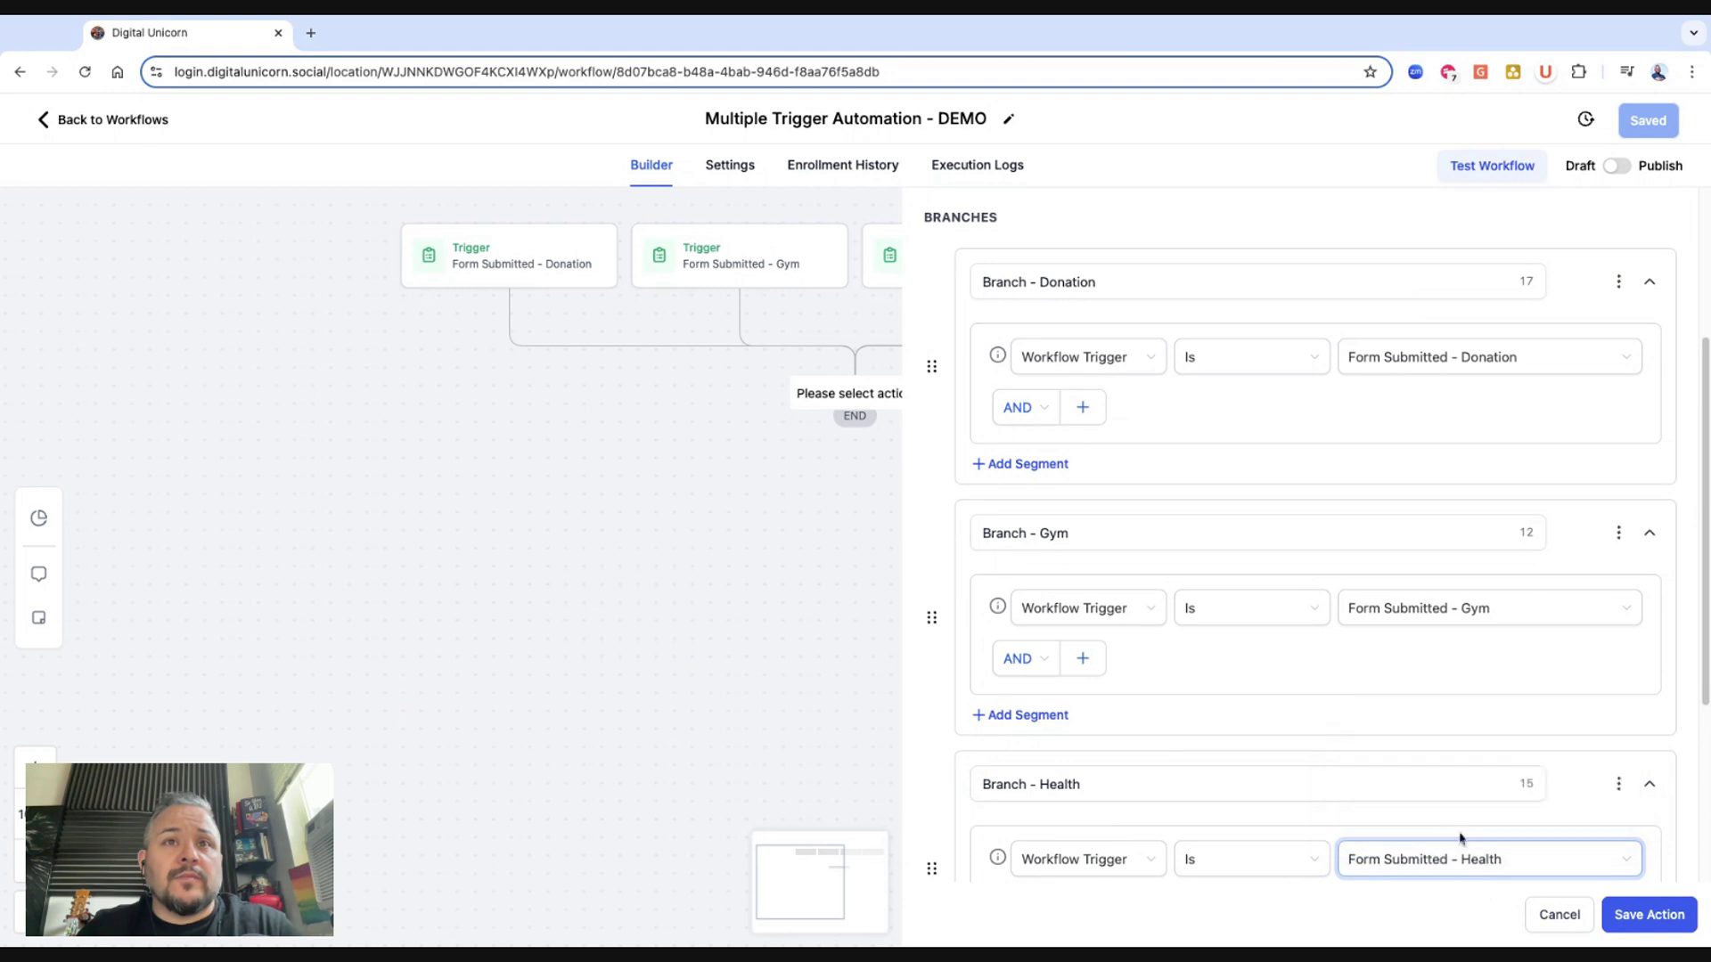
{"action": "left_click", "coordinate": [1661, 921]}
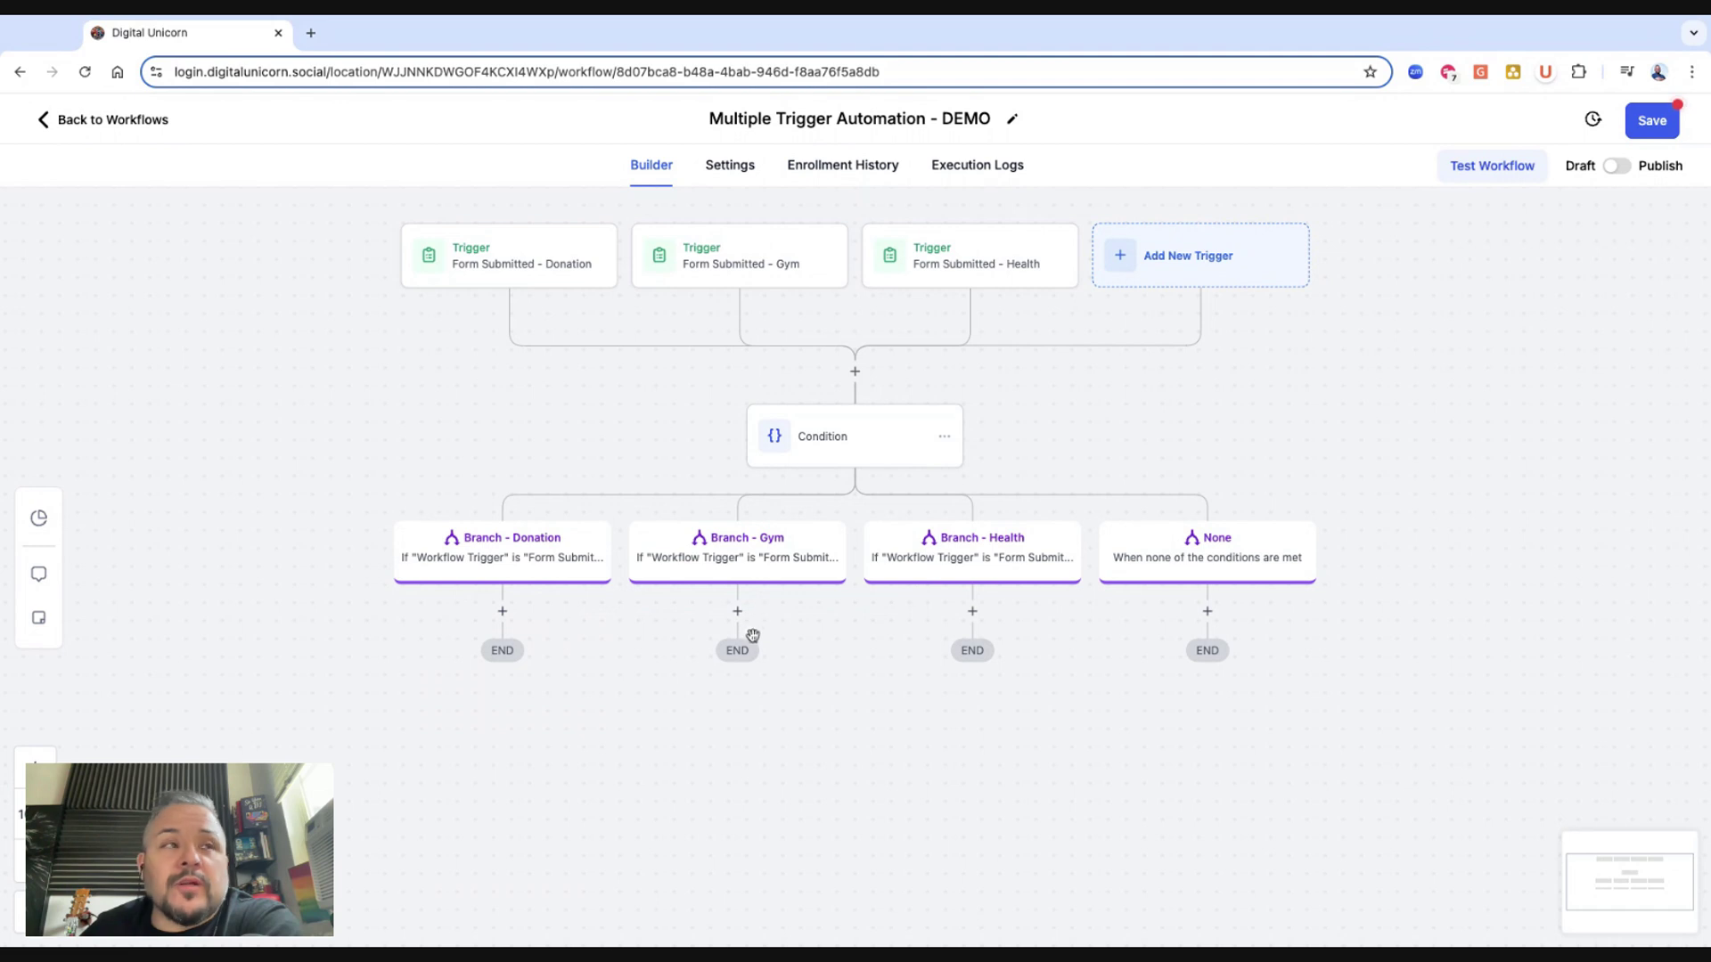
Add a Send SMS action under the Donation branch without selecting a template.
{"action": "left_click", "coordinate": [502, 612]}
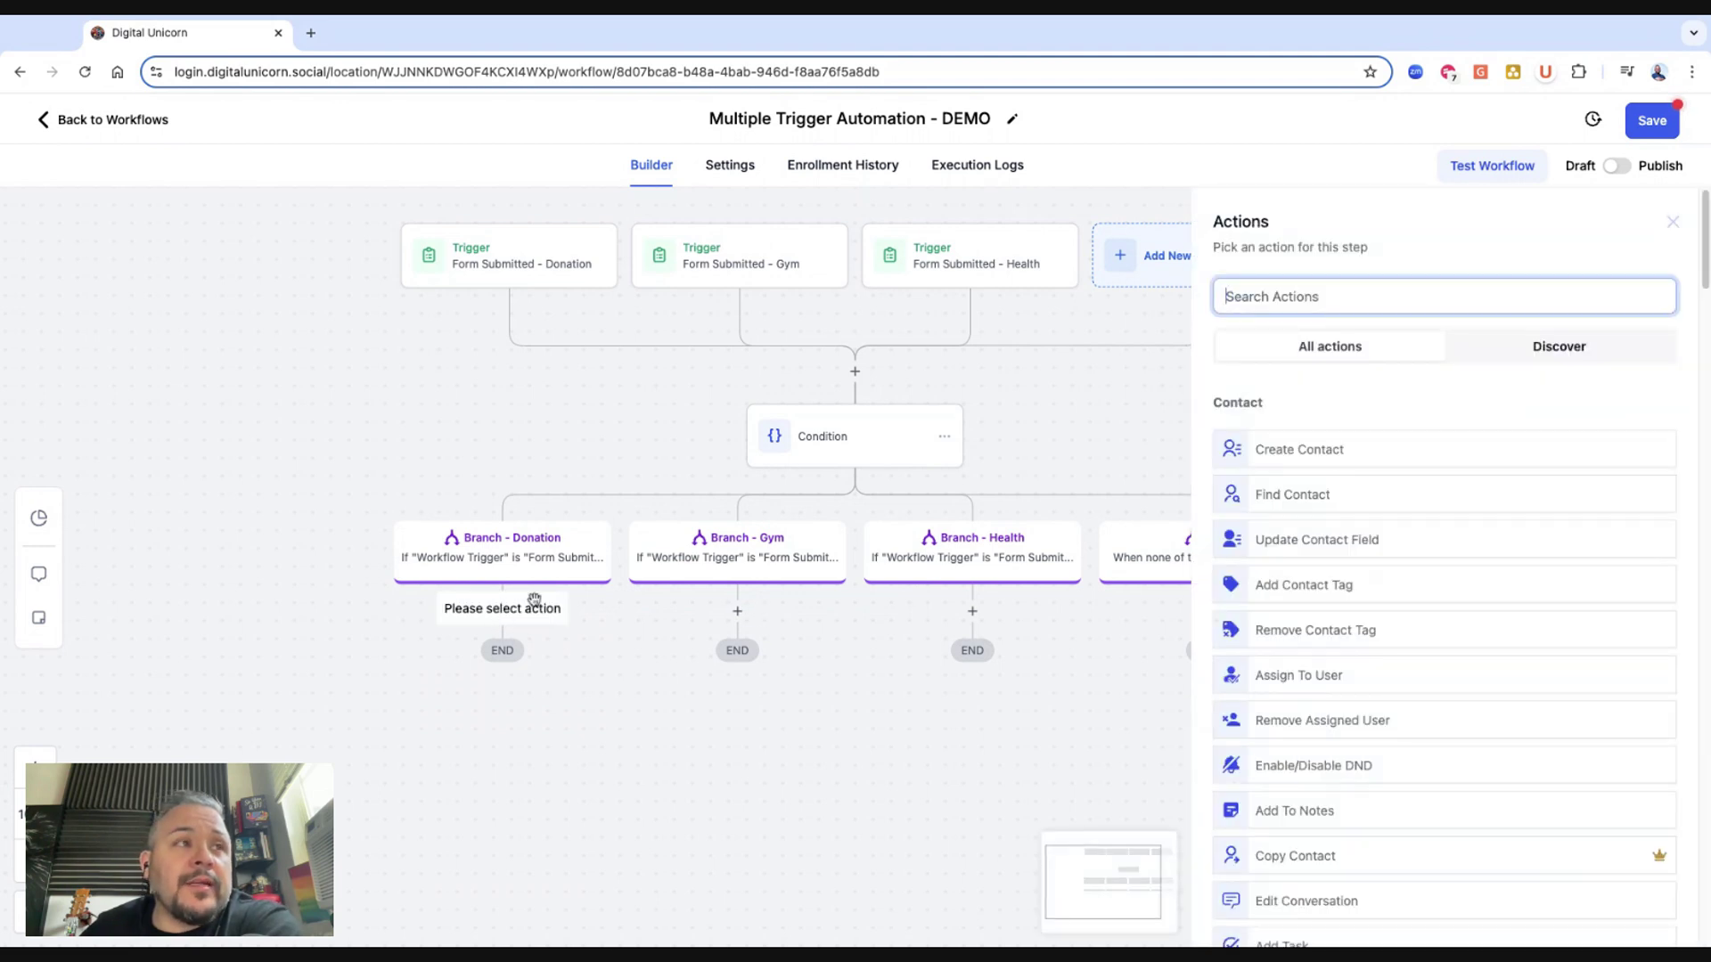
{"action": "type", "text": "sms"}
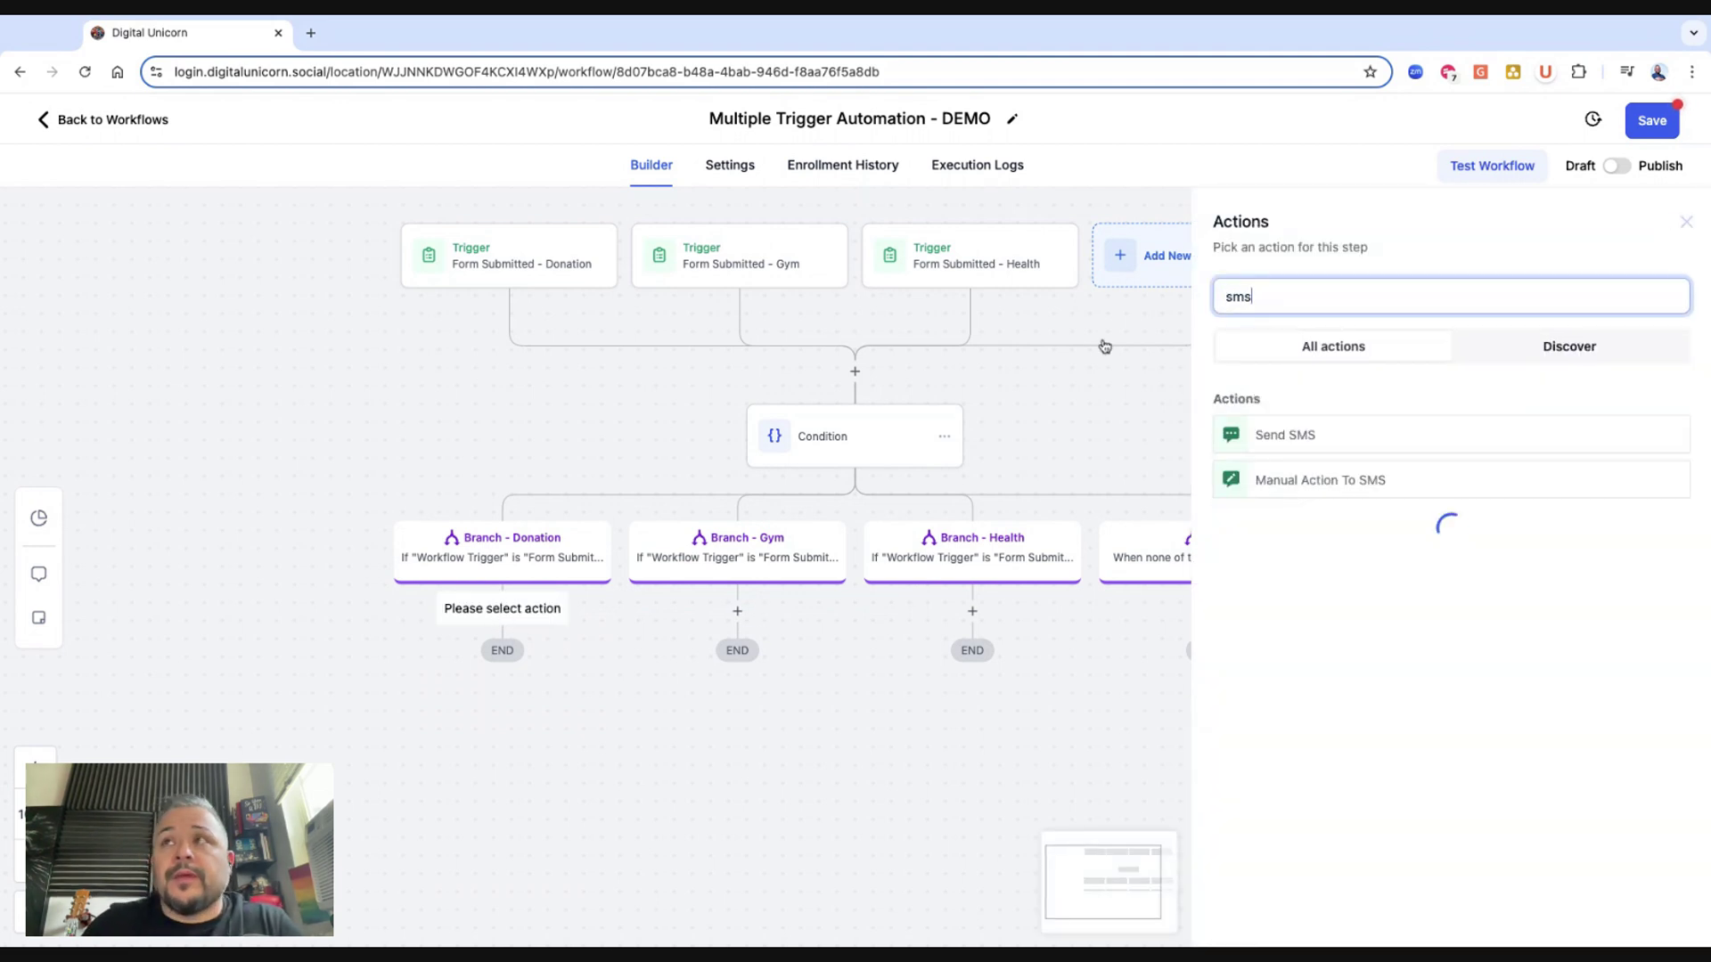
{"action": "left_click", "coordinate": [1278, 437]}
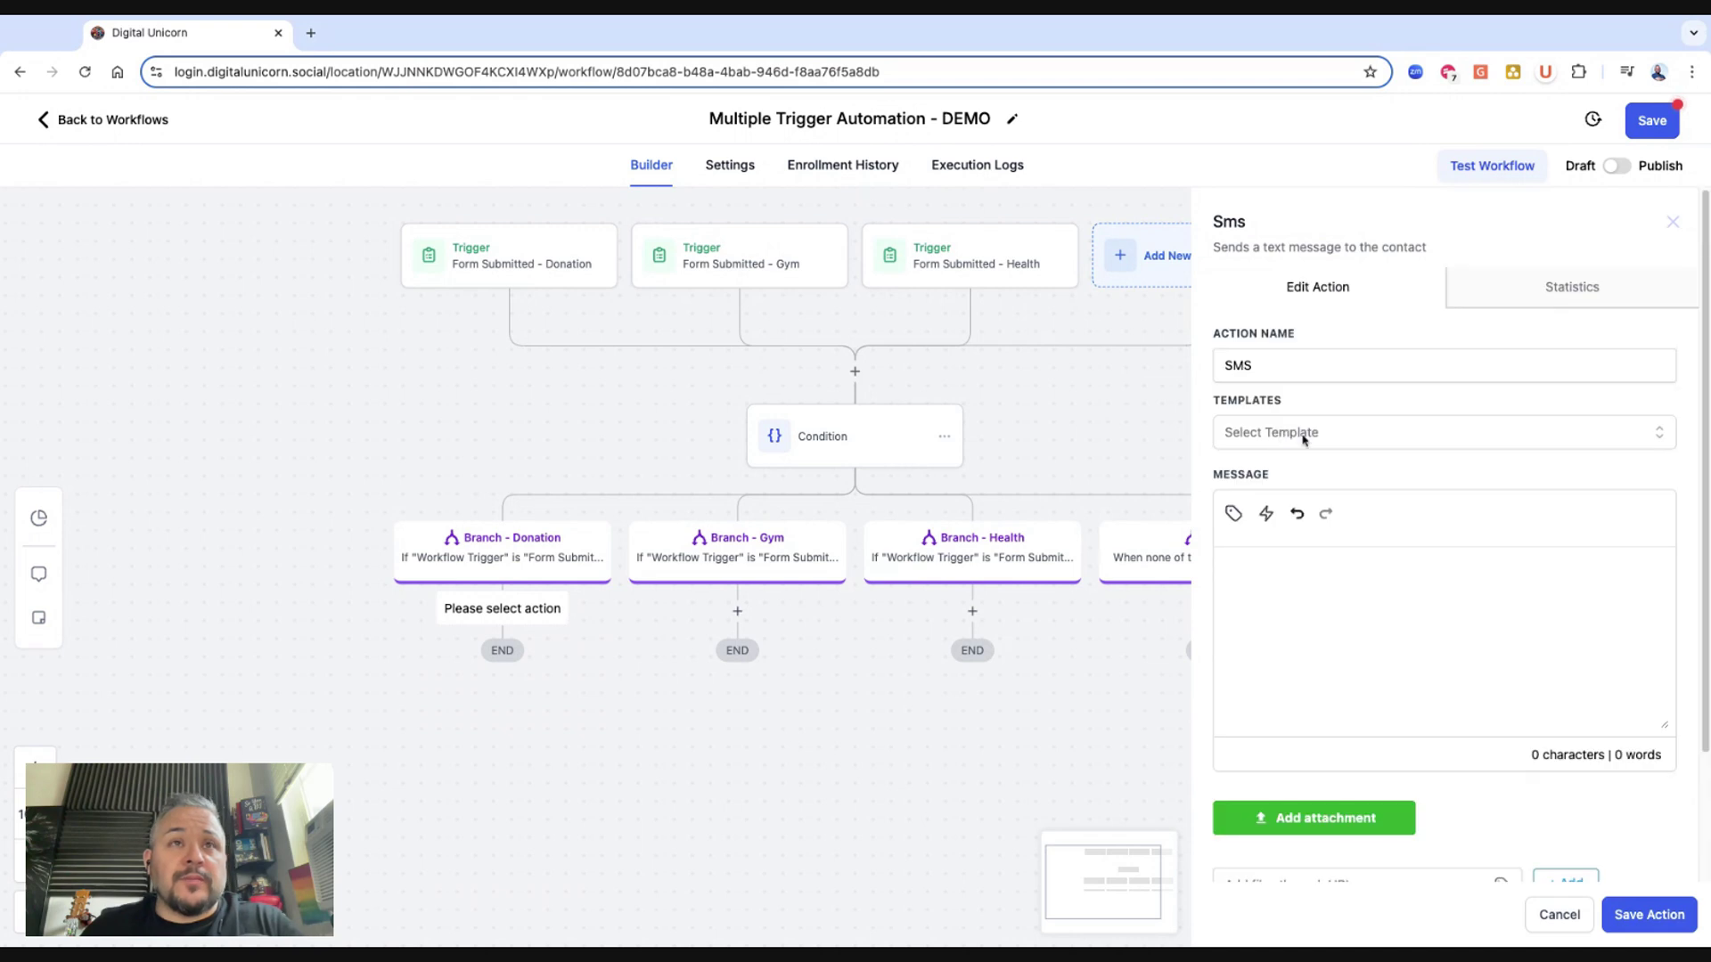
{"action": "left_click", "coordinate": [1455, 429]}
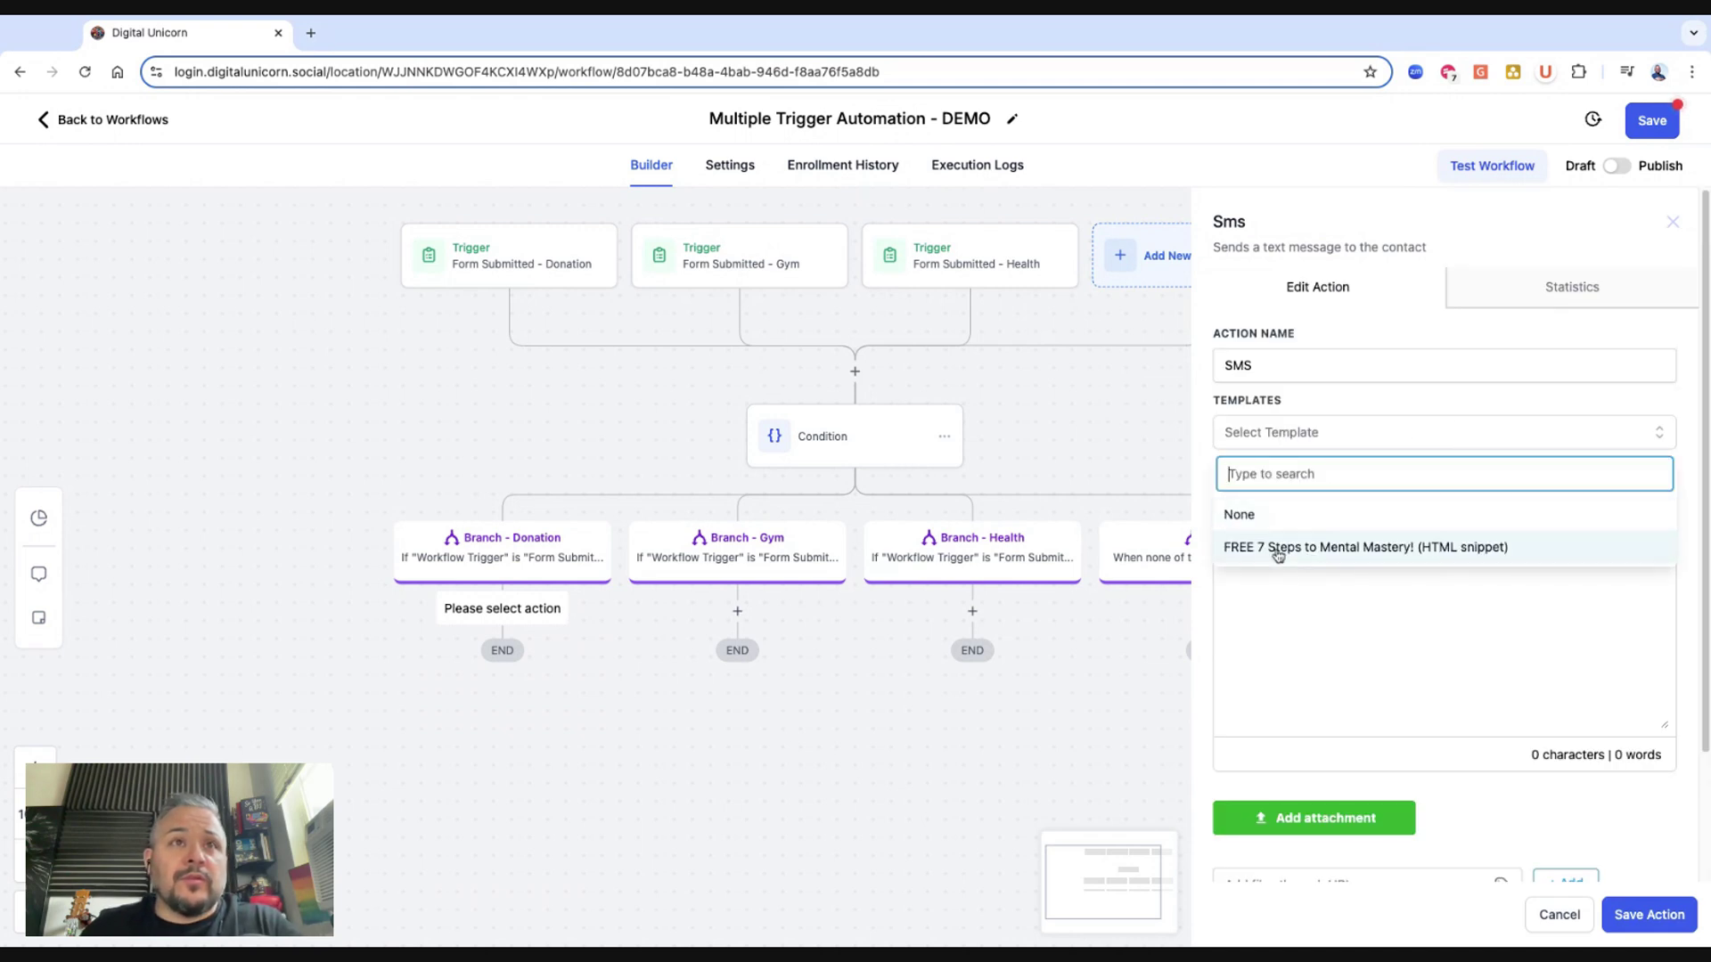
{"action": "left_click", "coordinate": [1302, 575]}
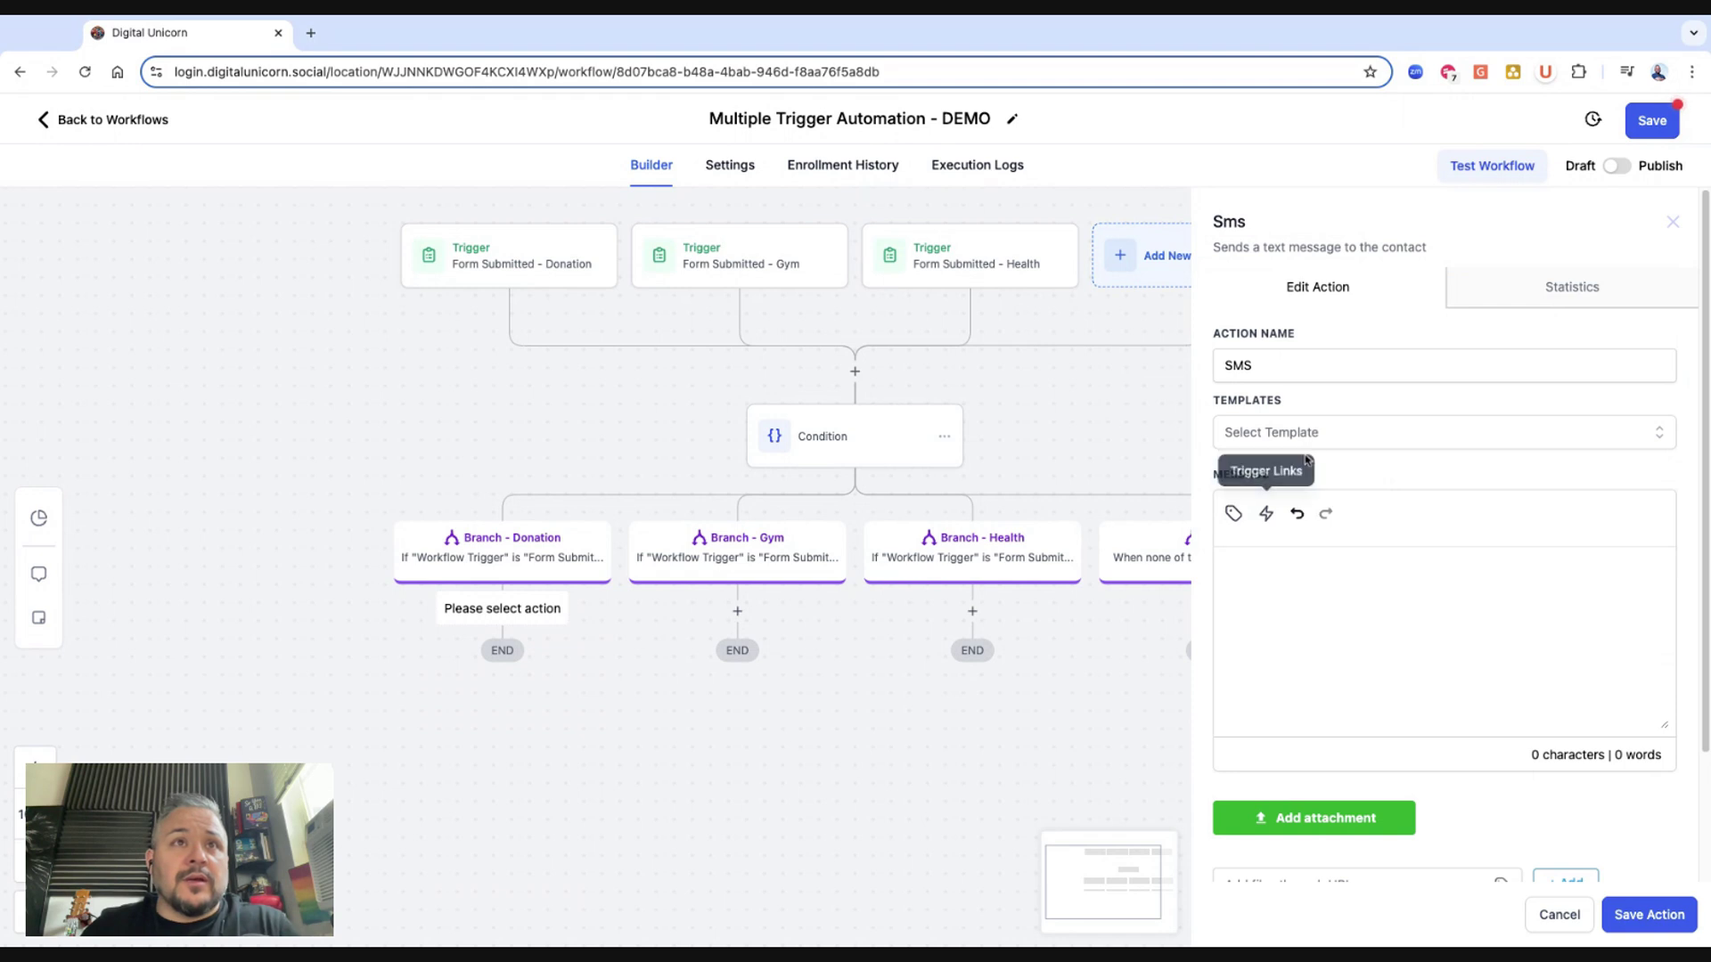
Write the SMS message "Hey! Thanks for registering for DONATION! (insert link - join)" and save the action.
{"action": "type", "text": "Hey! Thanks for "}
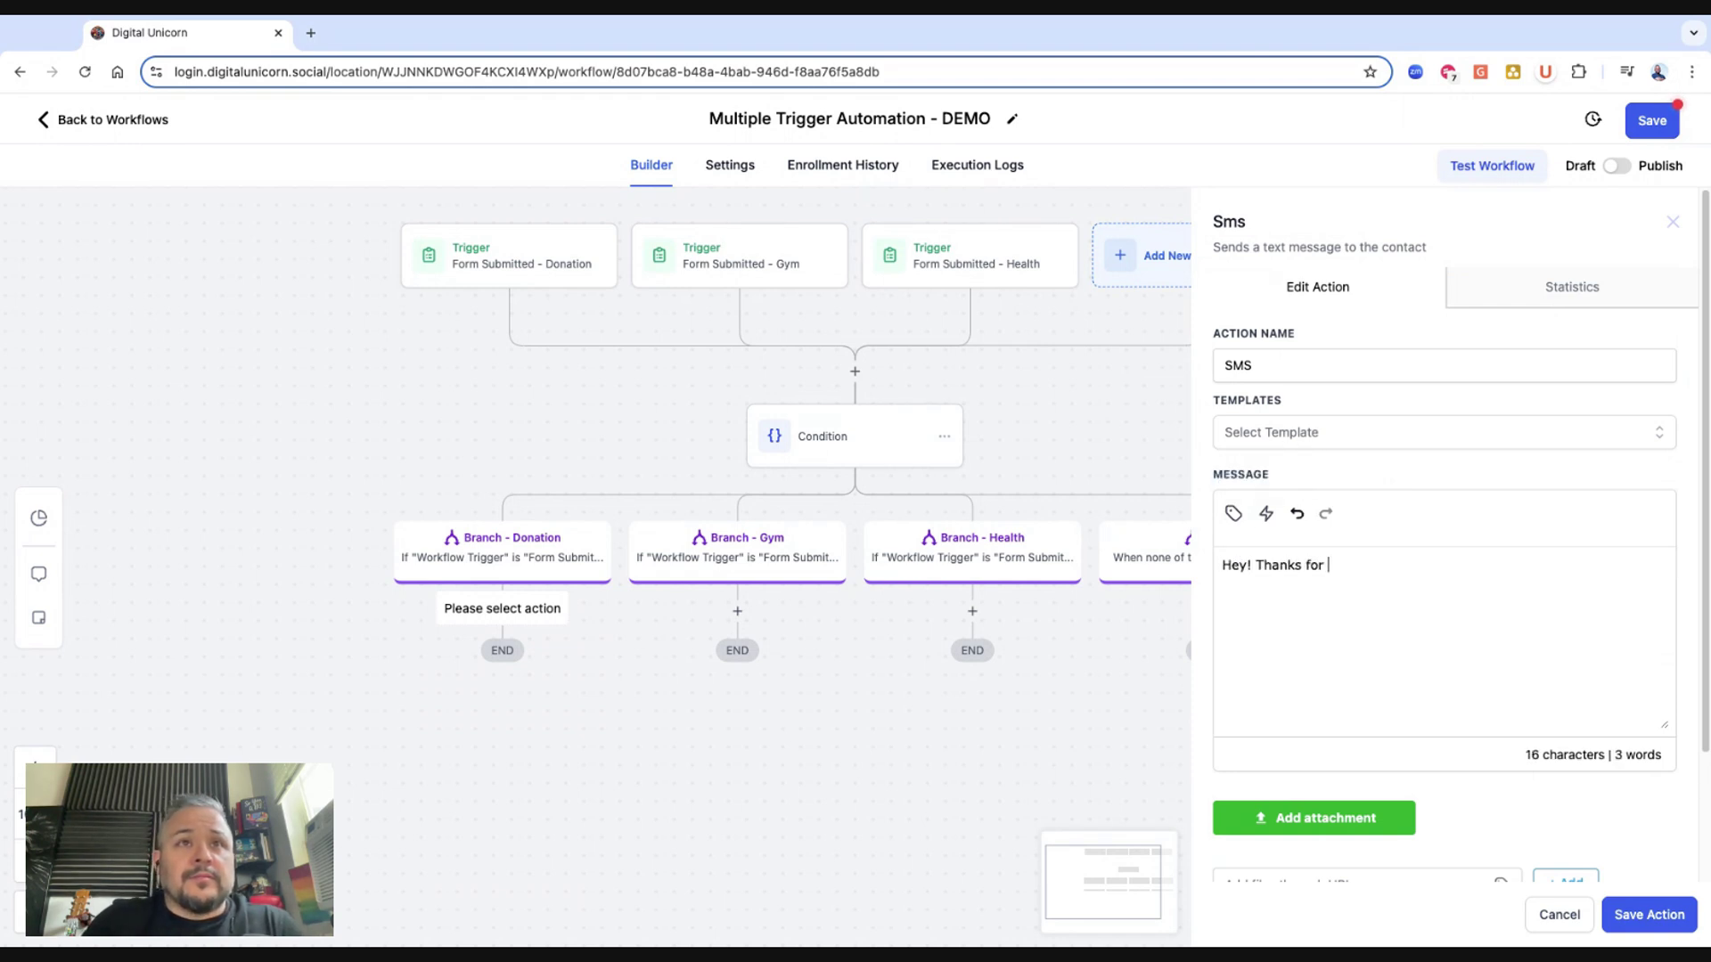
{"action": "type", "text": "registering. for"}
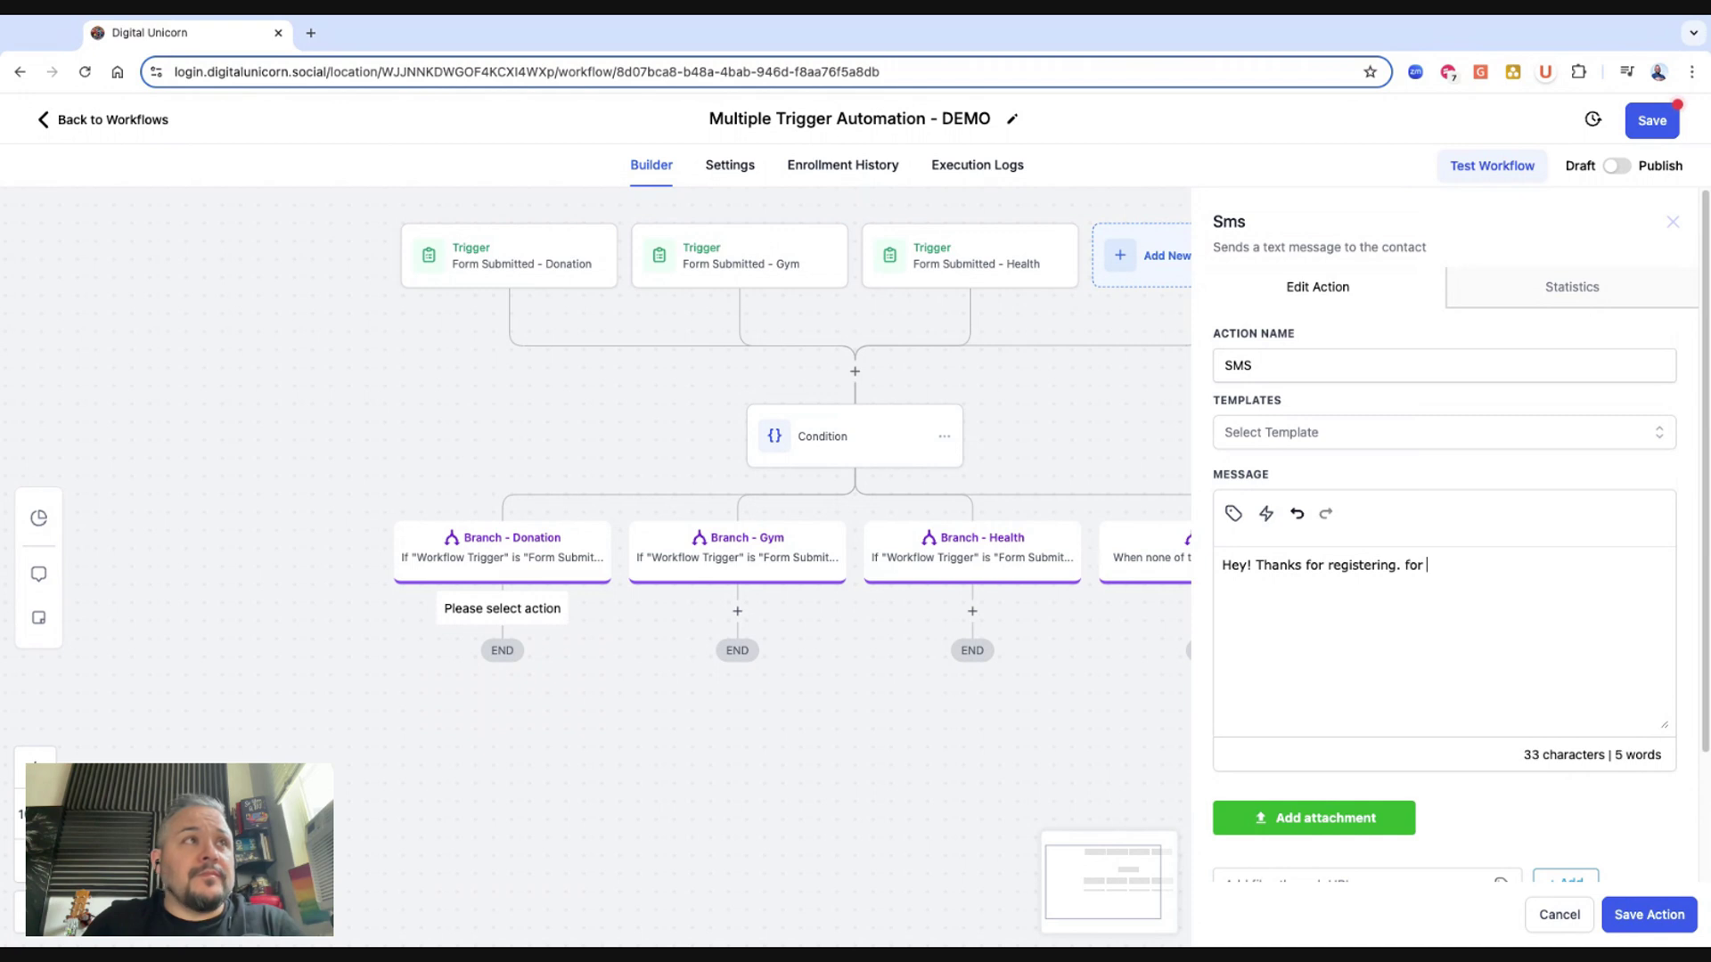
{"action": "key", "text": "BackSpace"}
{"action": "key", "text": "BackSpace"}
{"action": "key", "text": "BackSpace"}
{"action": "key", "text": "BackSpace"}
{"action": "type", "text": "for DONTI"}
{"action": "type", "text": "ION! "}
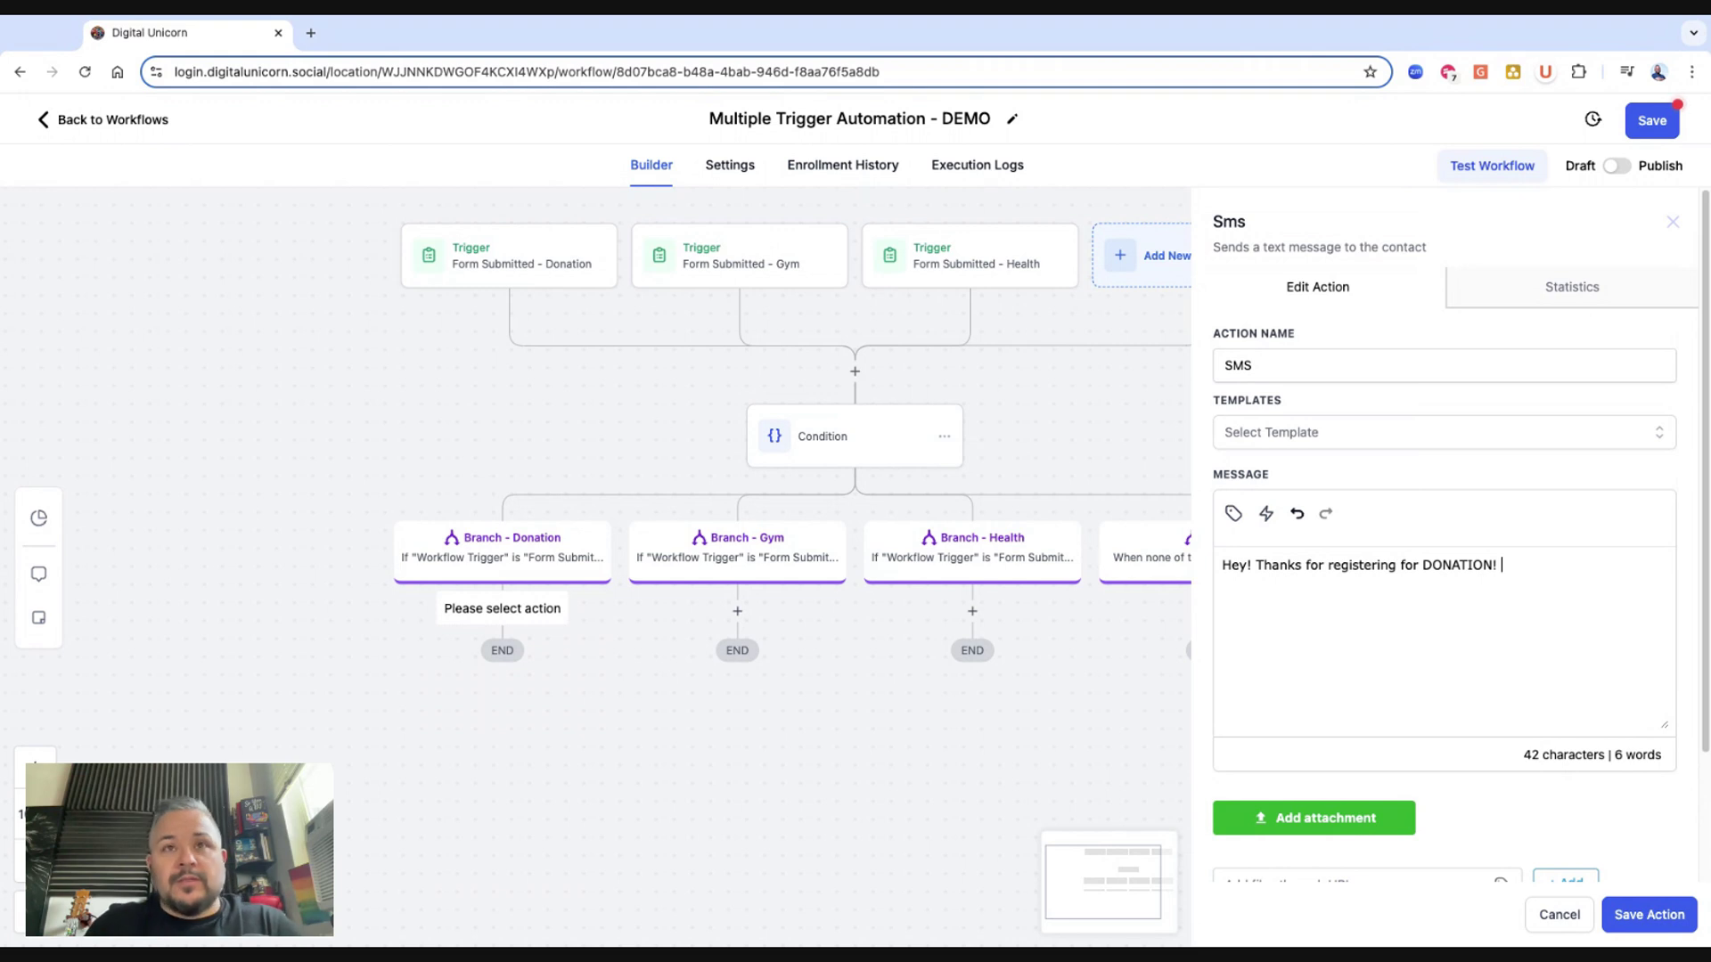
{"action": "type", "text": "(insert link"}
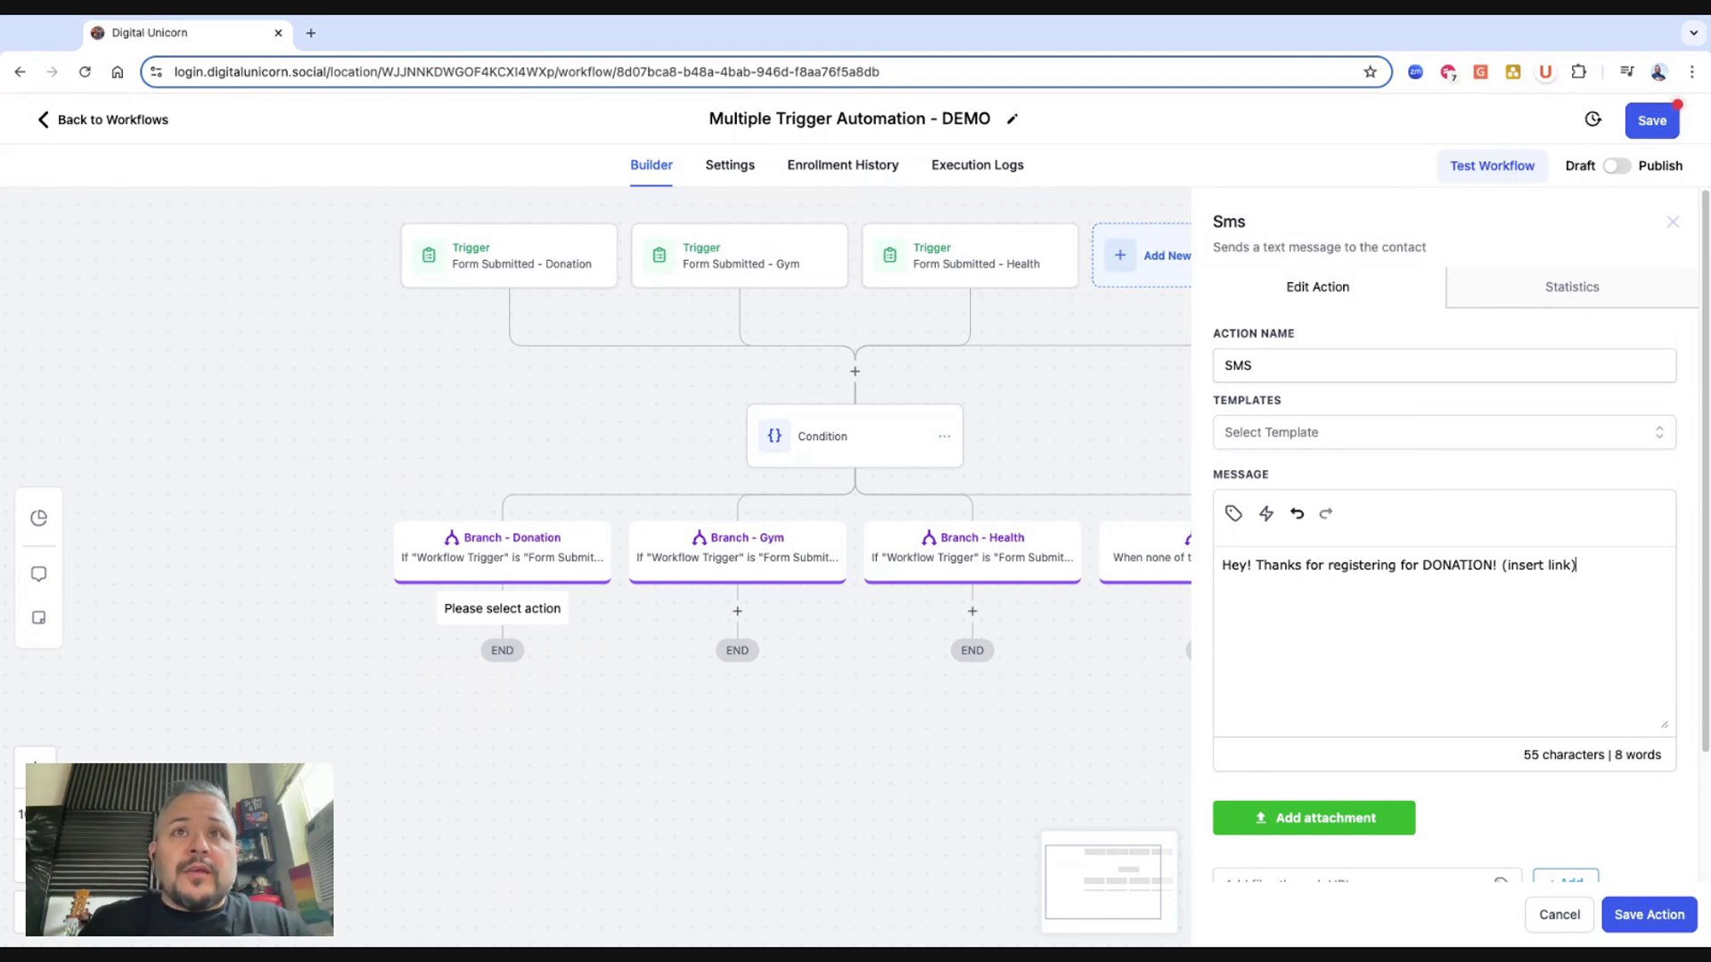
{"action": "type", "text": "- "}
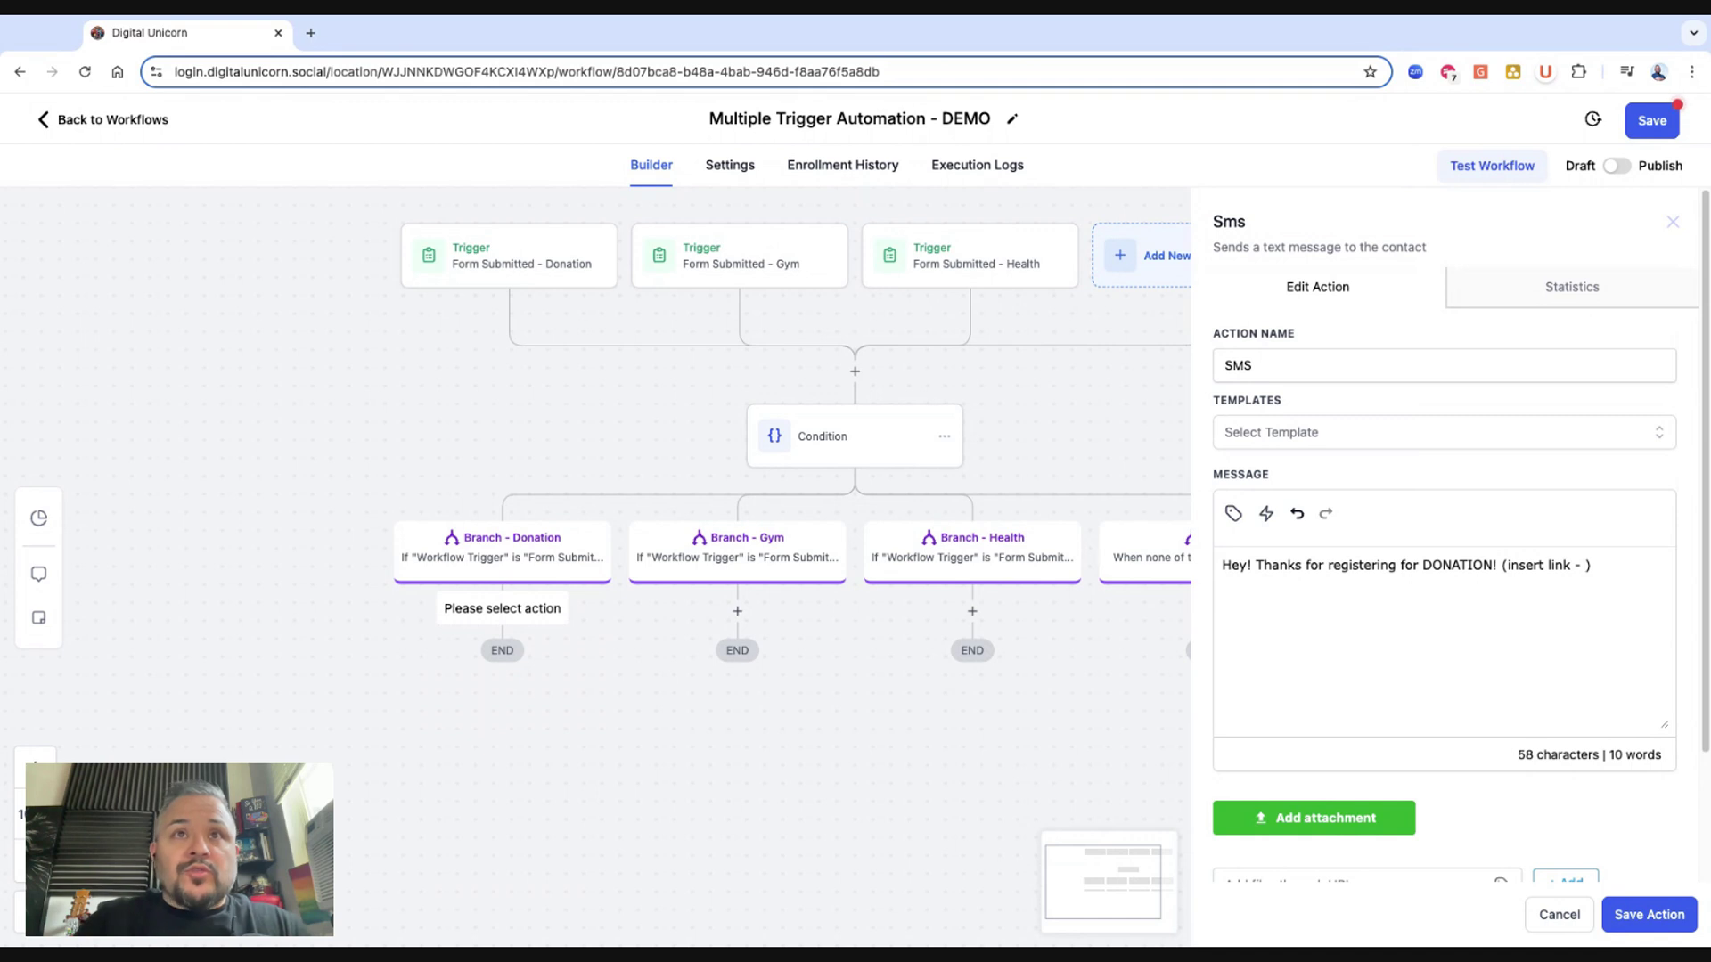
{"action": "type", "text": "join"}
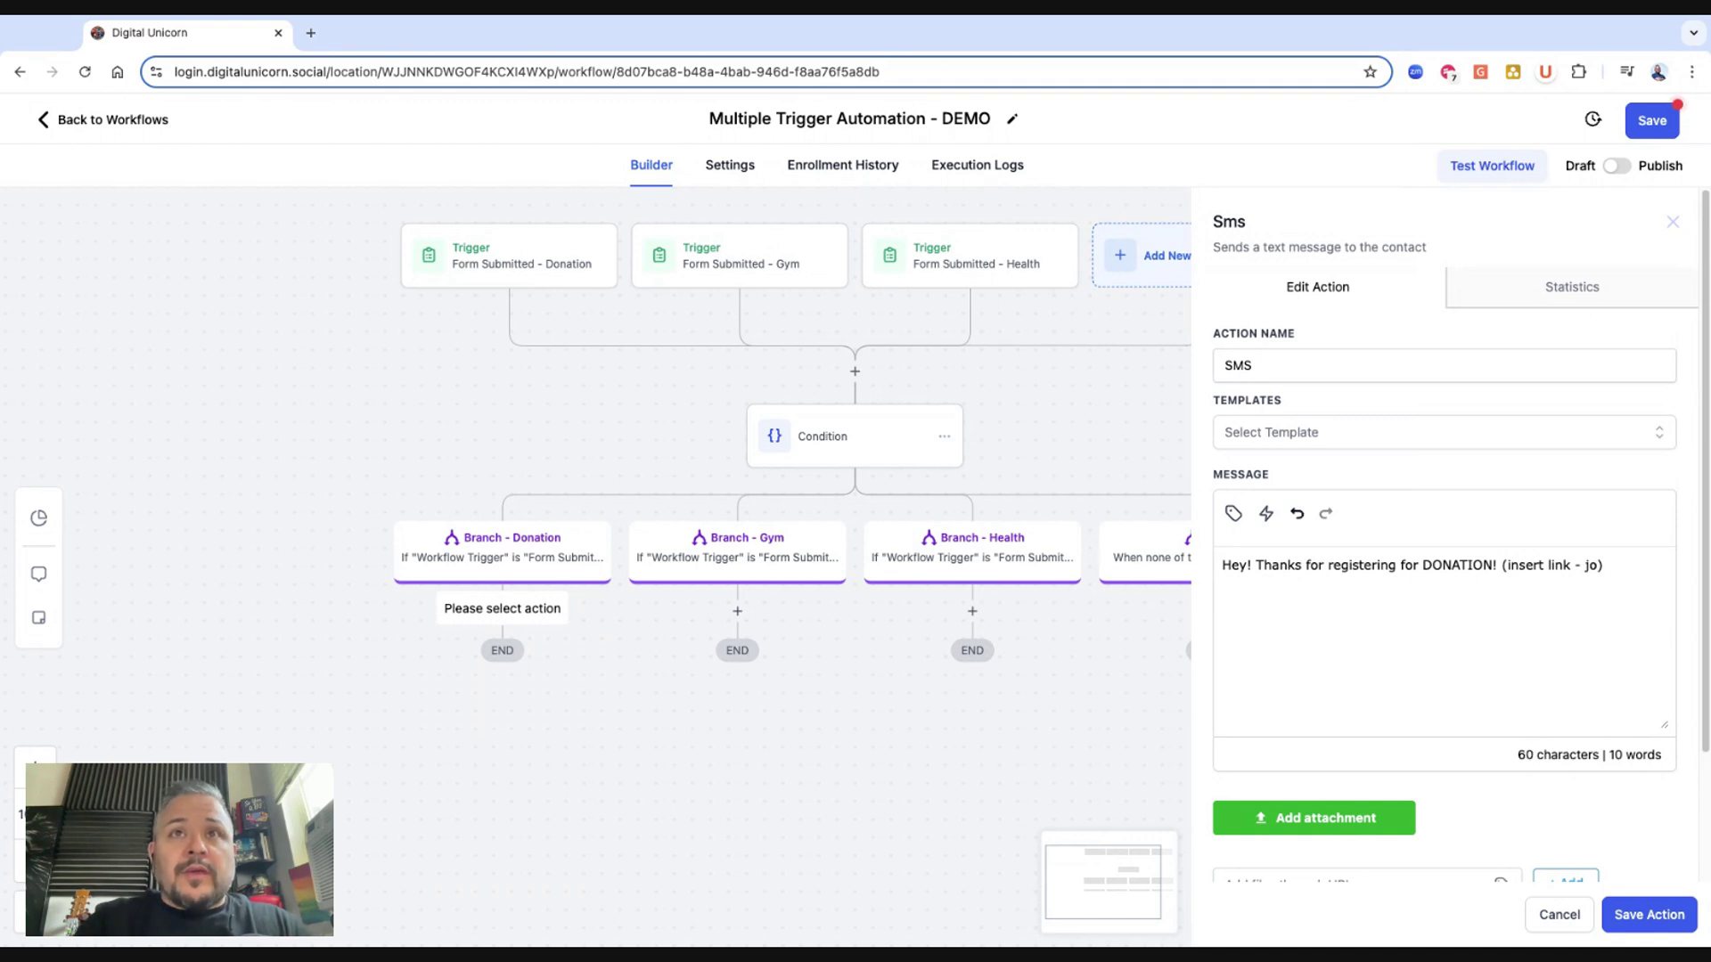
{"action": "type", "text": "in"}
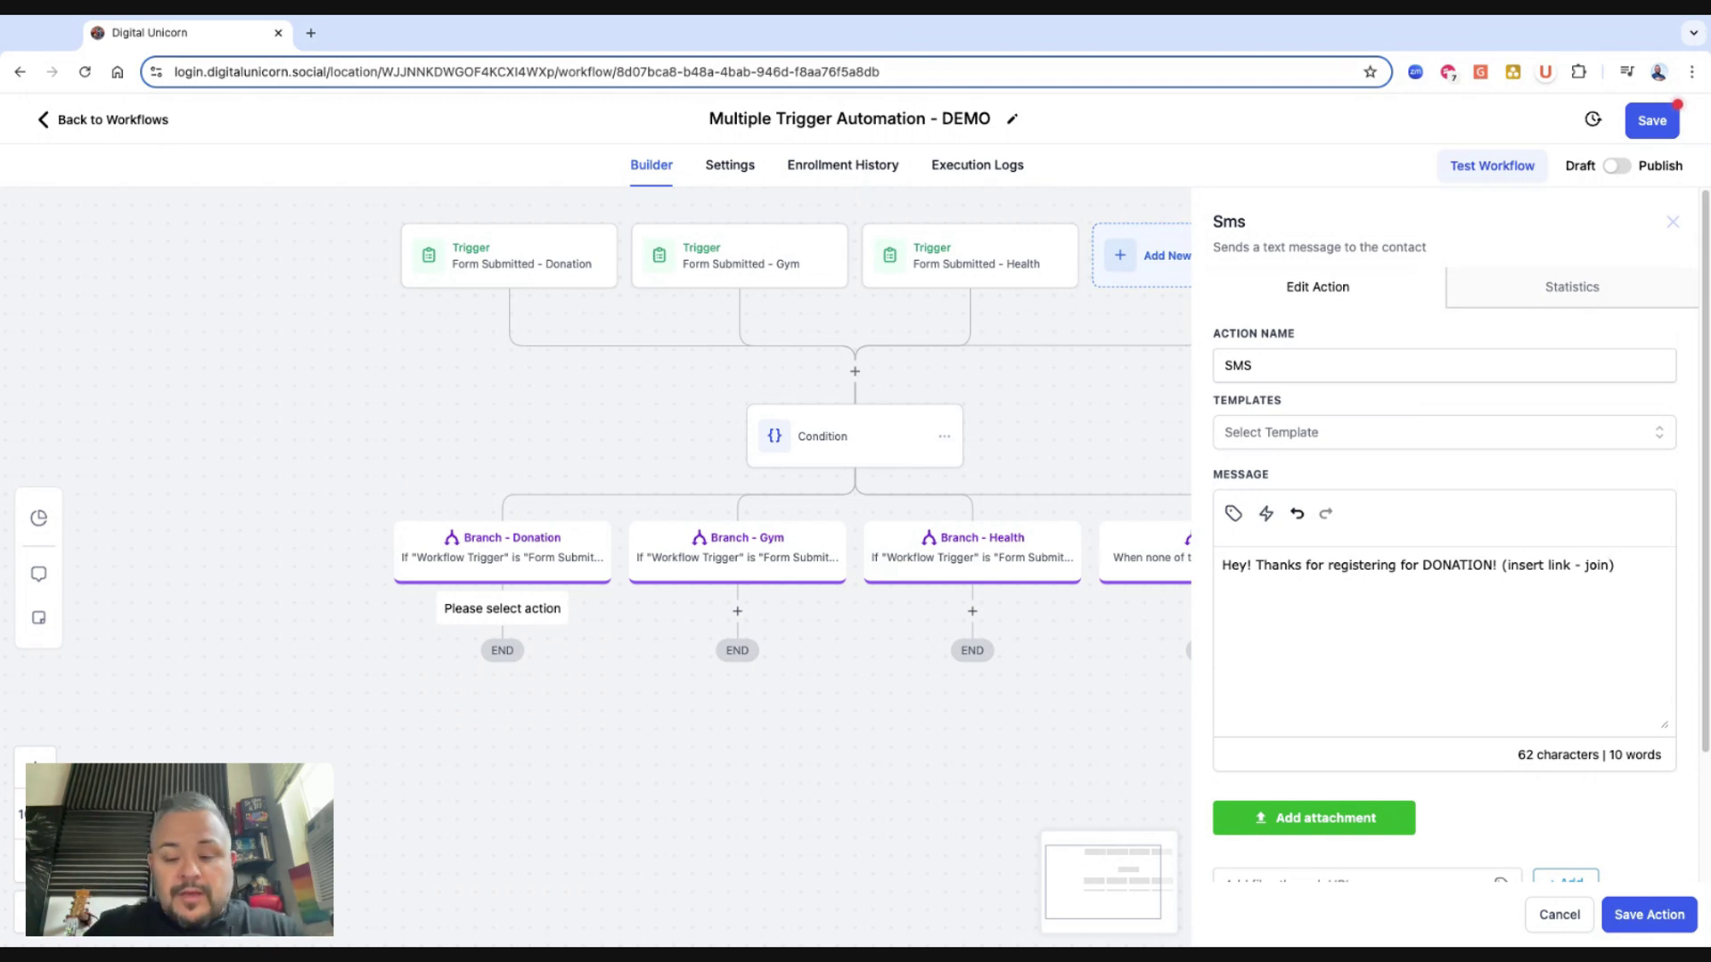
{"action": "left_click", "coordinate": [1646, 915]}
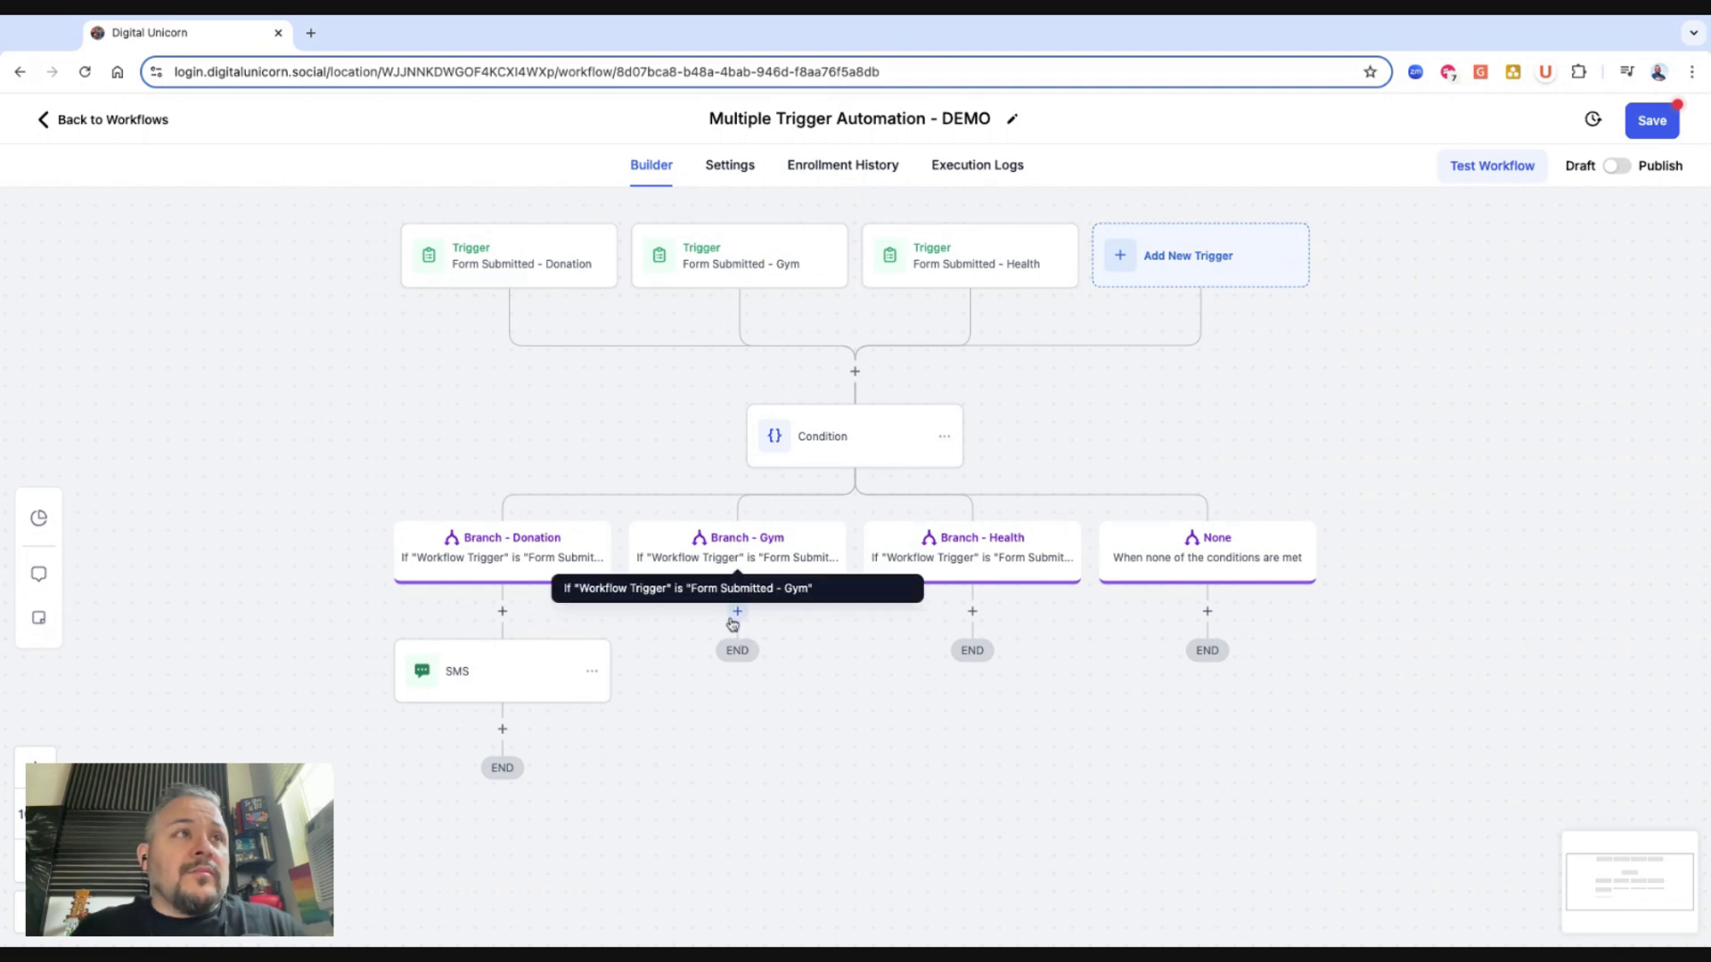
Add a Send Email action named "Email - Gym" under the Gym branch with the subject "Test Gym".
{"action": "left_click", "coordinate": [737, 611]}
{"action": "type", "text": "email"}
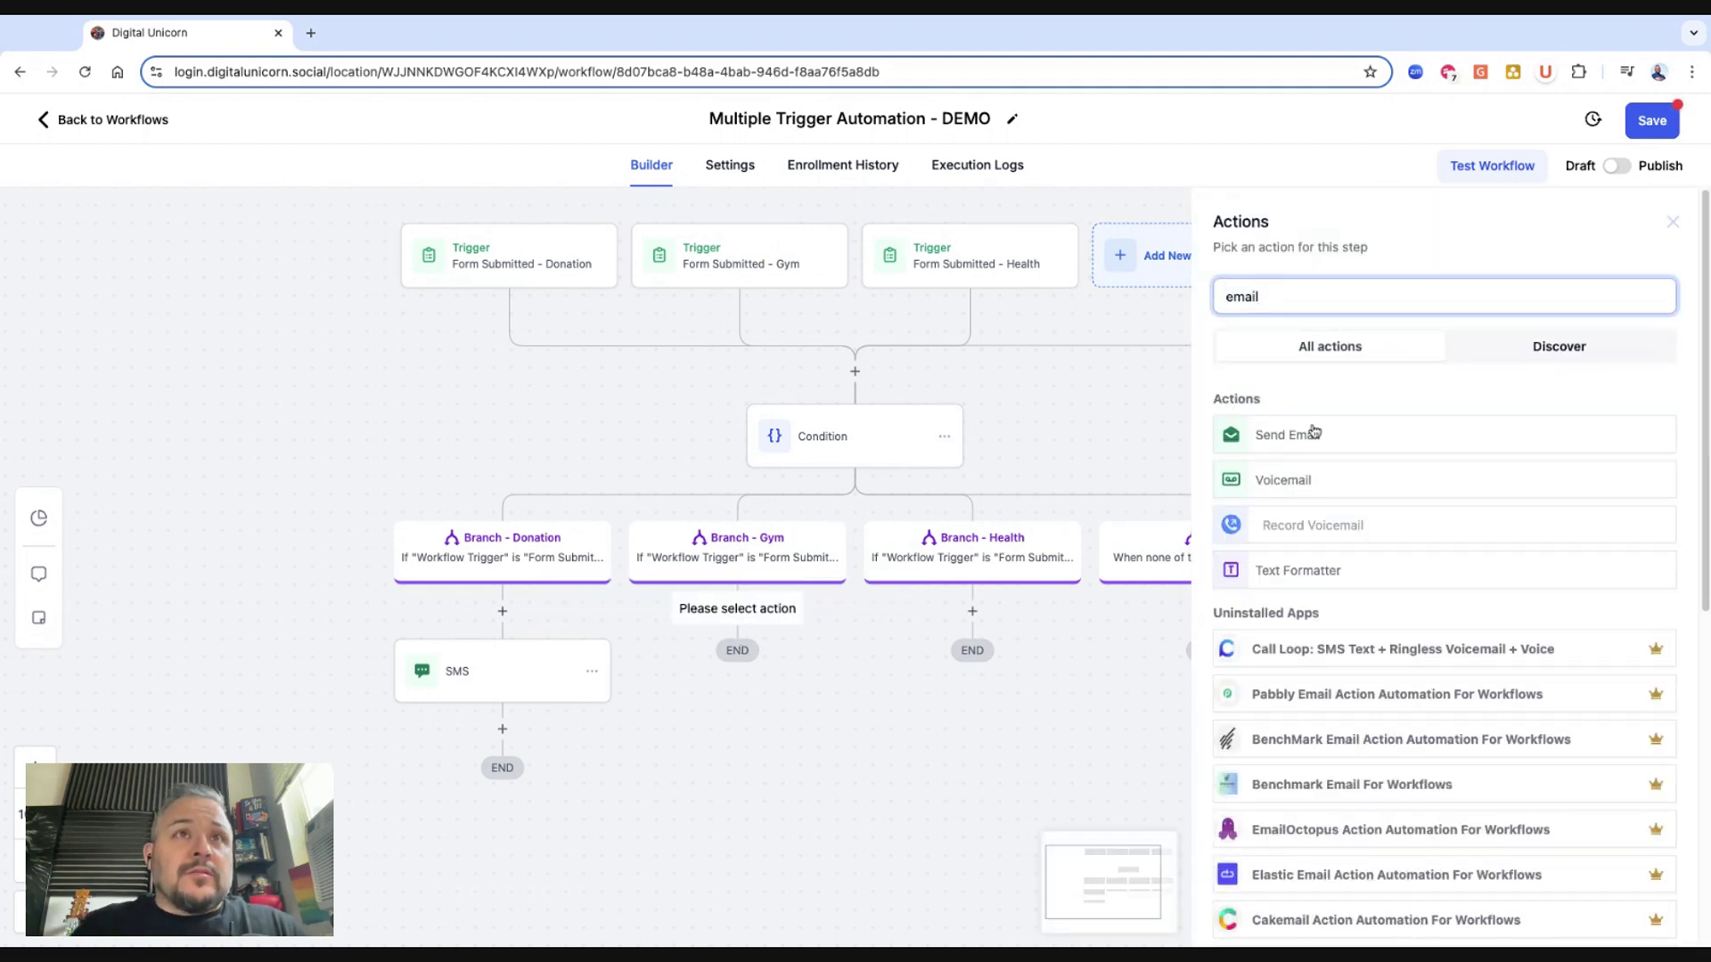
{"action": "left_click", "coordinate": [1313, 434]}
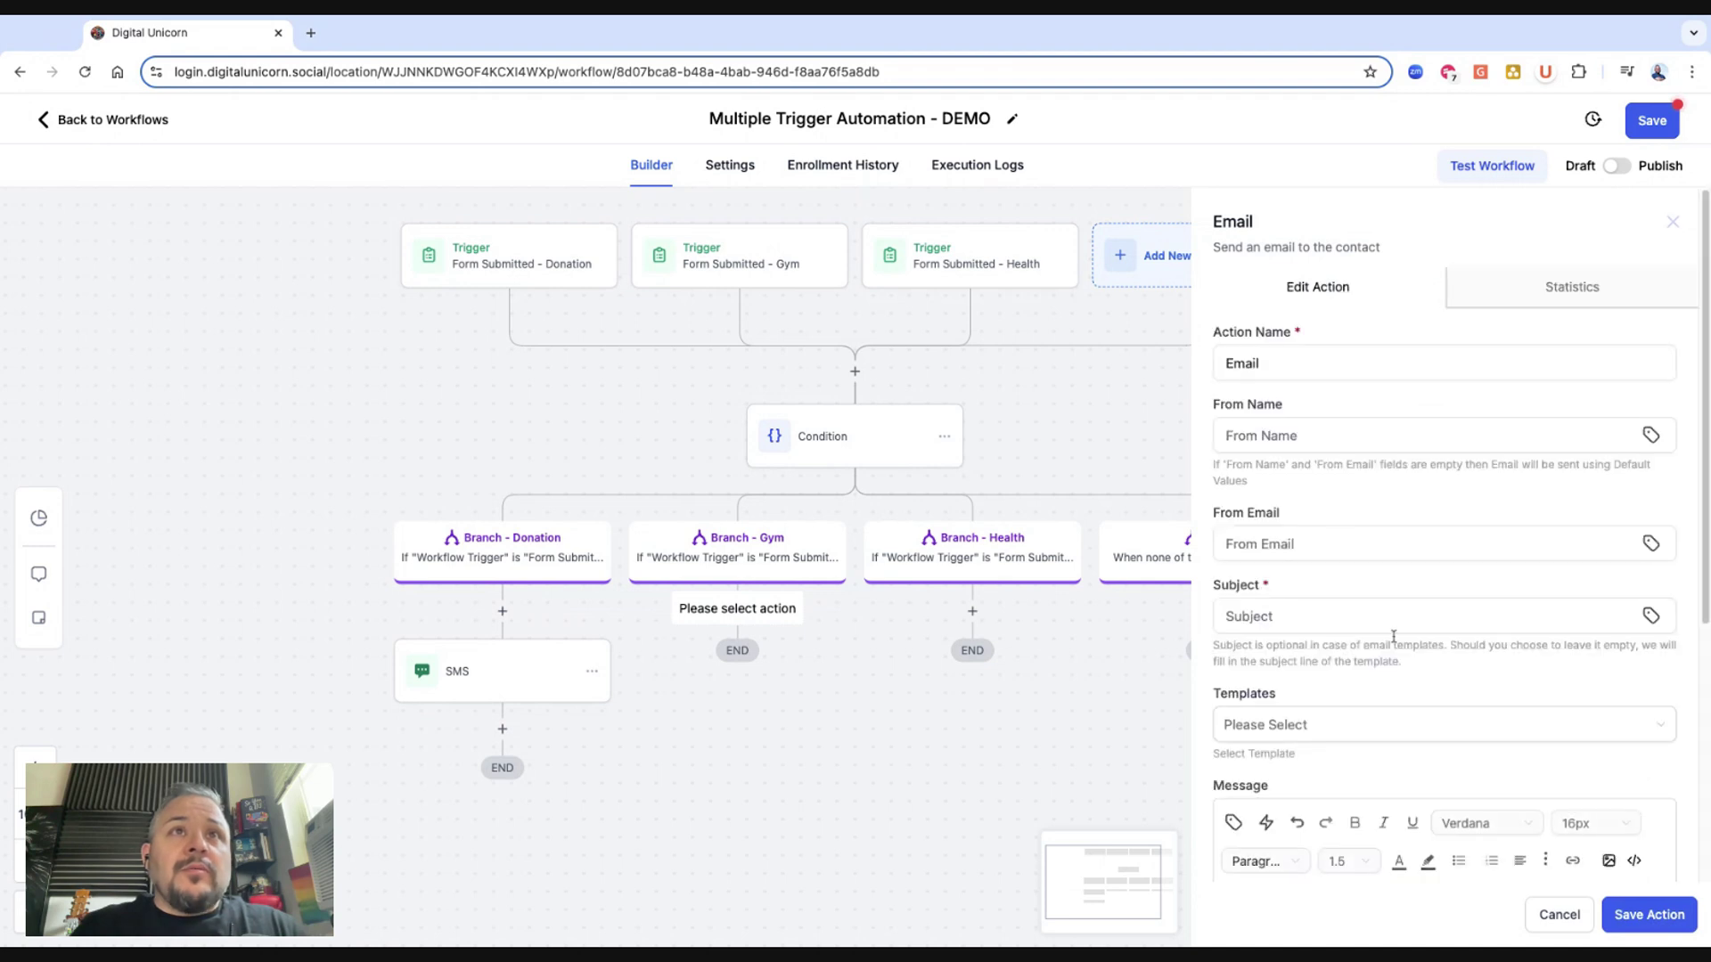
{"action": "left_click", "coordinate": [1331, 619]}
{"action": "type", "text": "test health"}
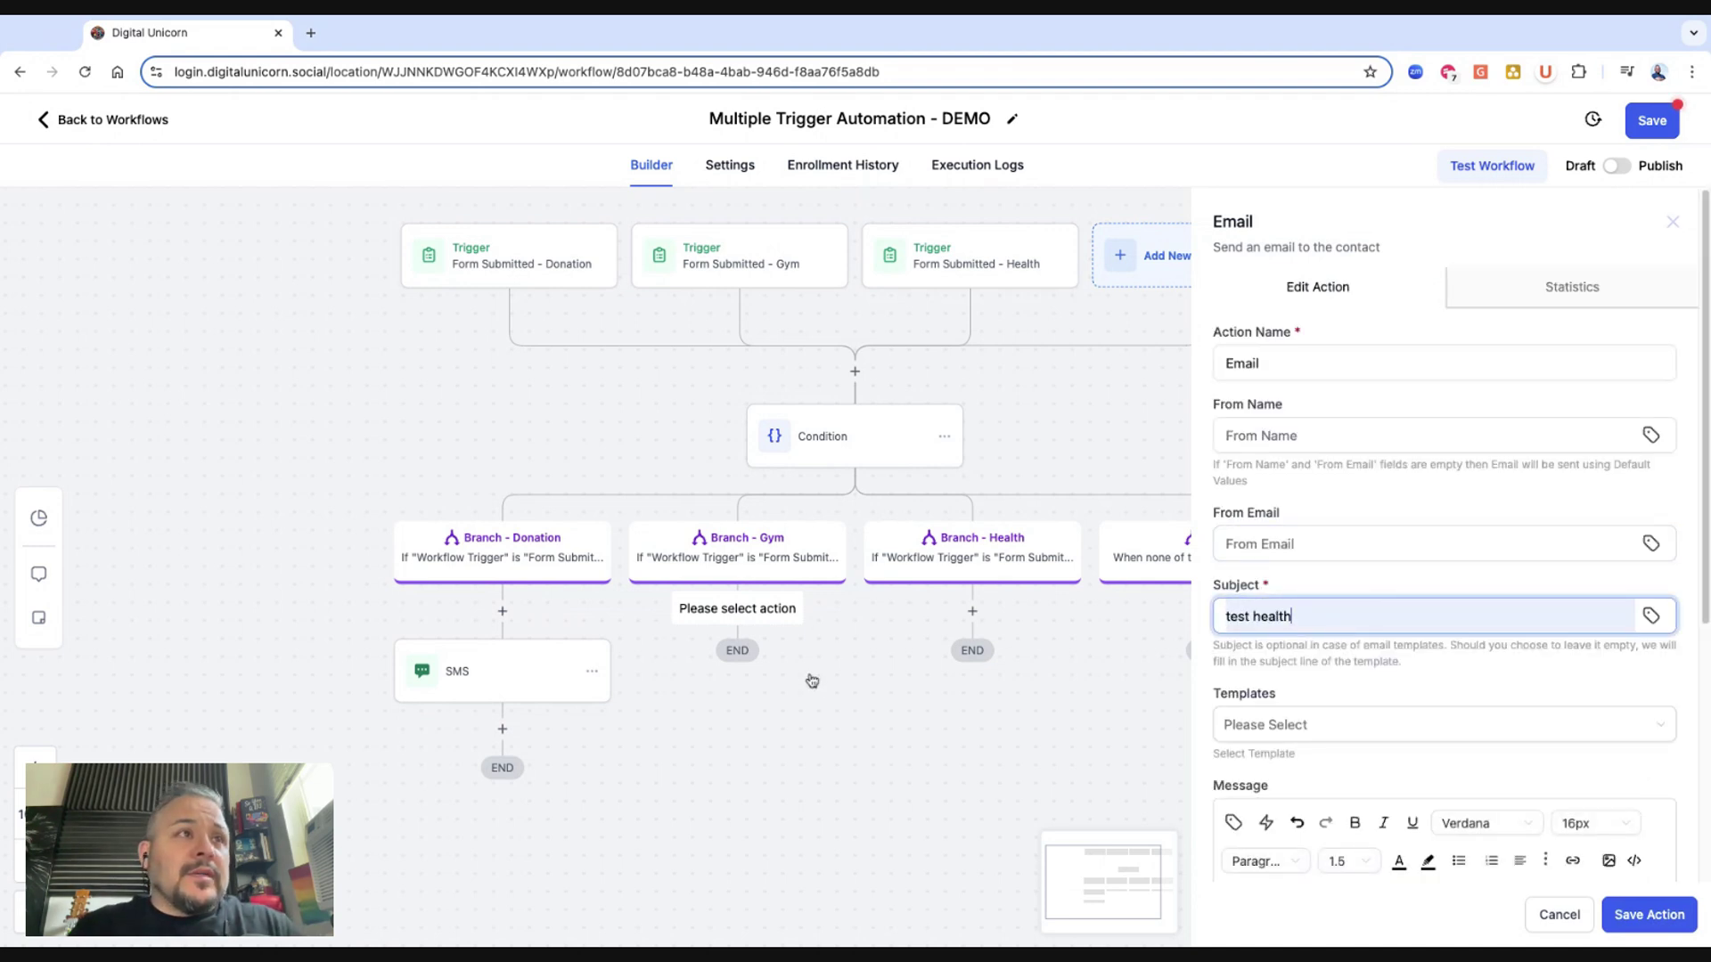
{"action": "double_click", "coordinate": [1275, 621]}
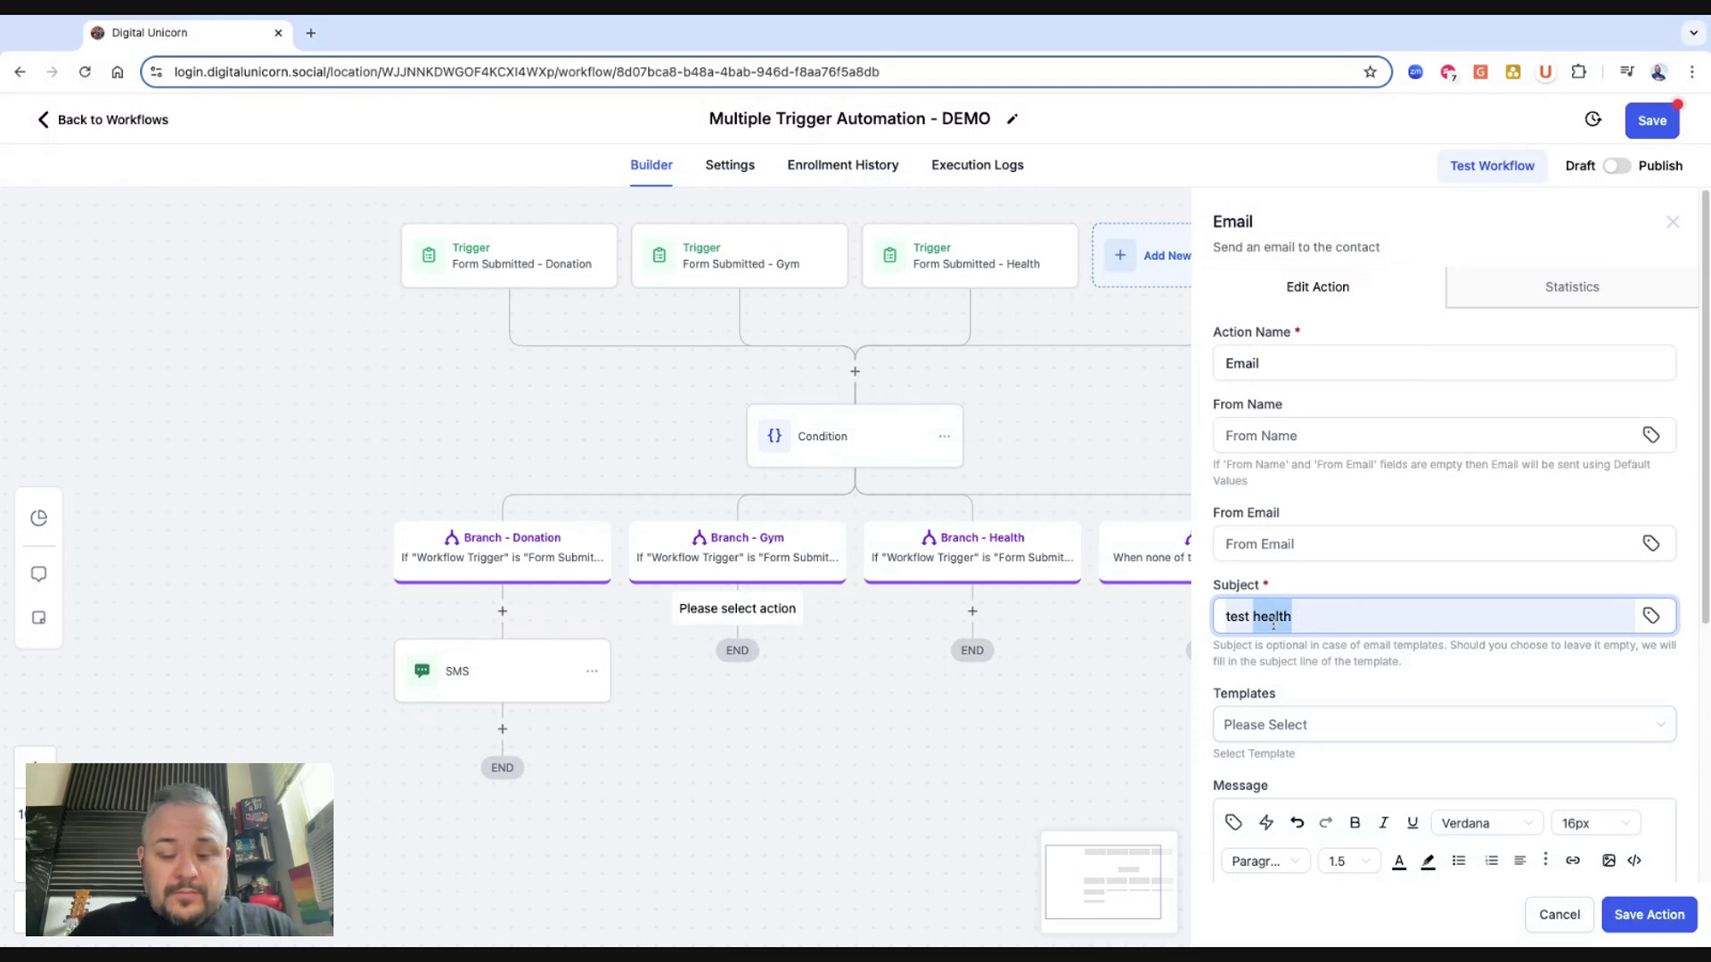
{"action": "type", "text": "Gym"}
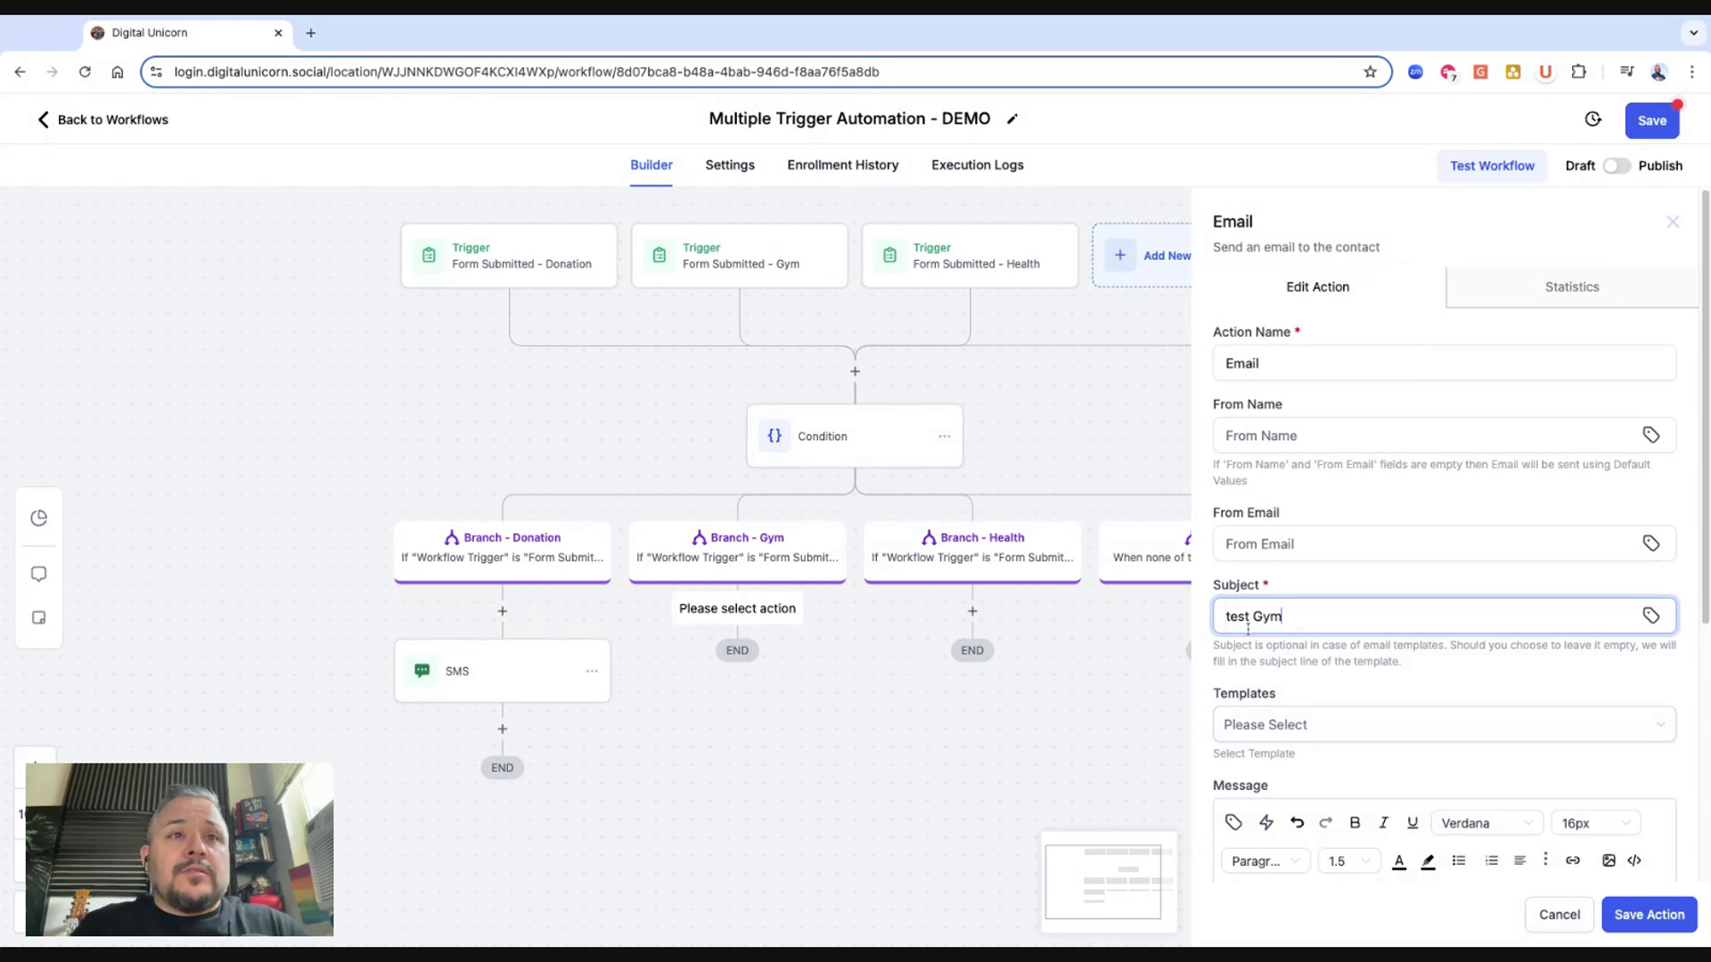
{"action": "key", "text": "Delete"}
{"action": "type", "text": "T"}
{"action": "left_click", "coordinate": [1295, 366]}
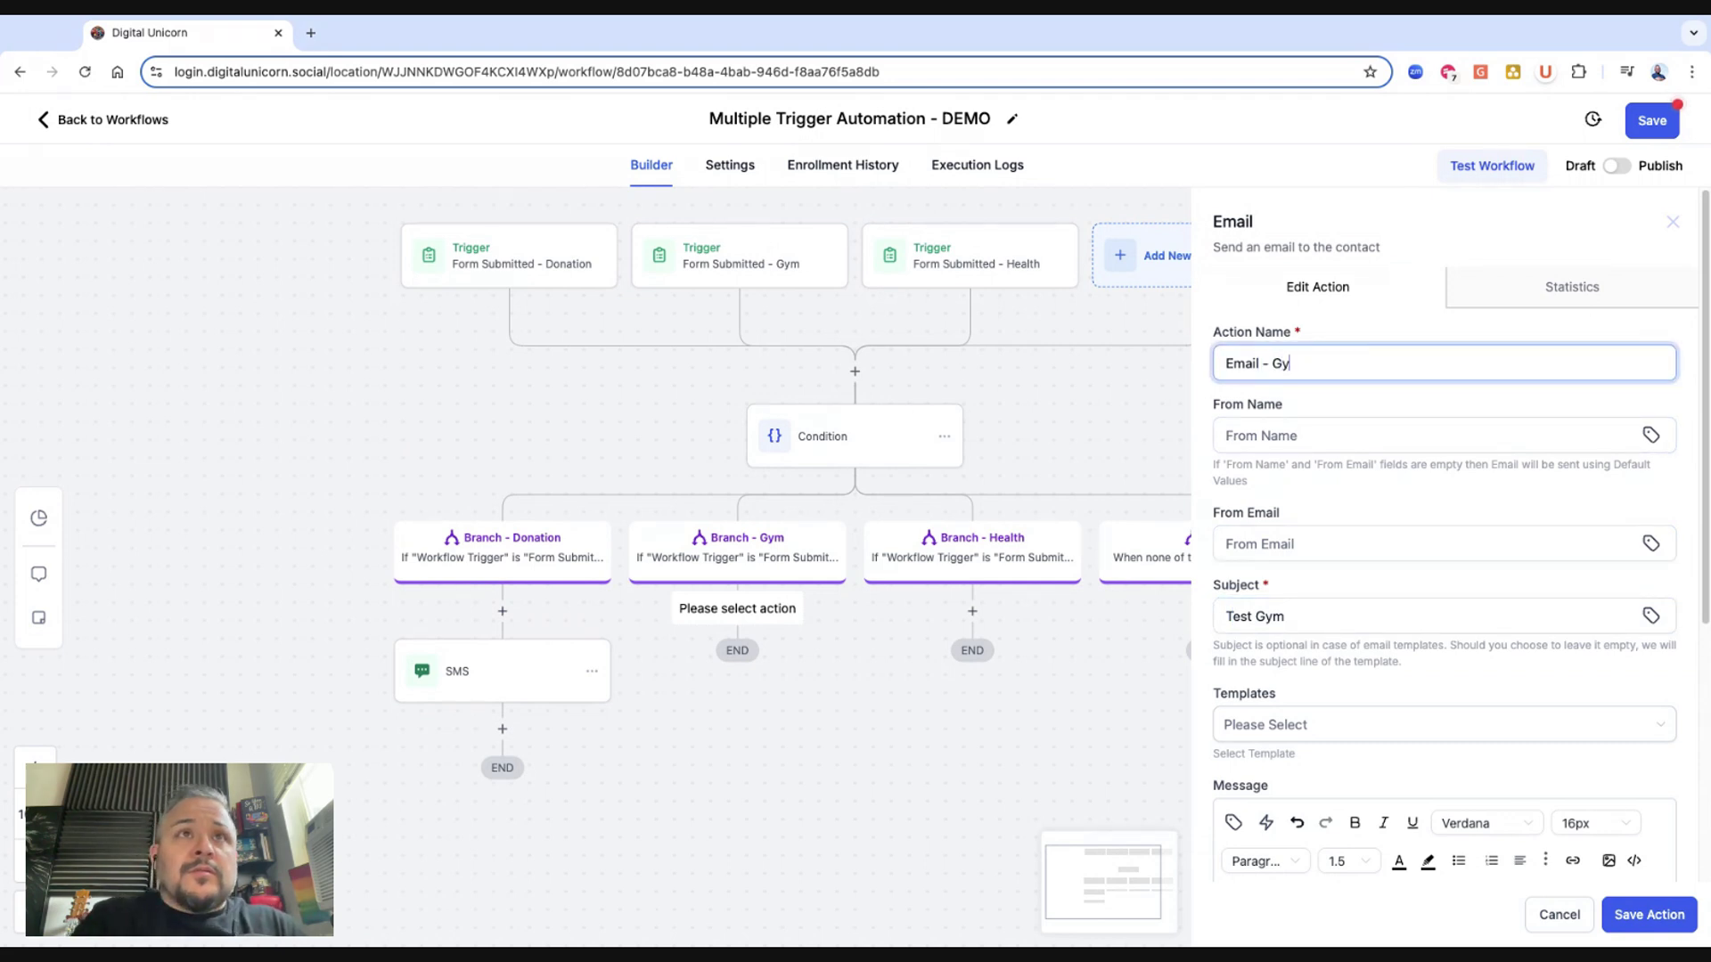
Write the Gym email message "Hey! Thanks for register for our Health Event! (link here to add to calendar)....".
{"action": "scroll", "coordinate": [1366, 699], "scroll_direction": "down", "scroll_amount": 4}
{"action": "left_click", "coordinate": [1343, 691]}
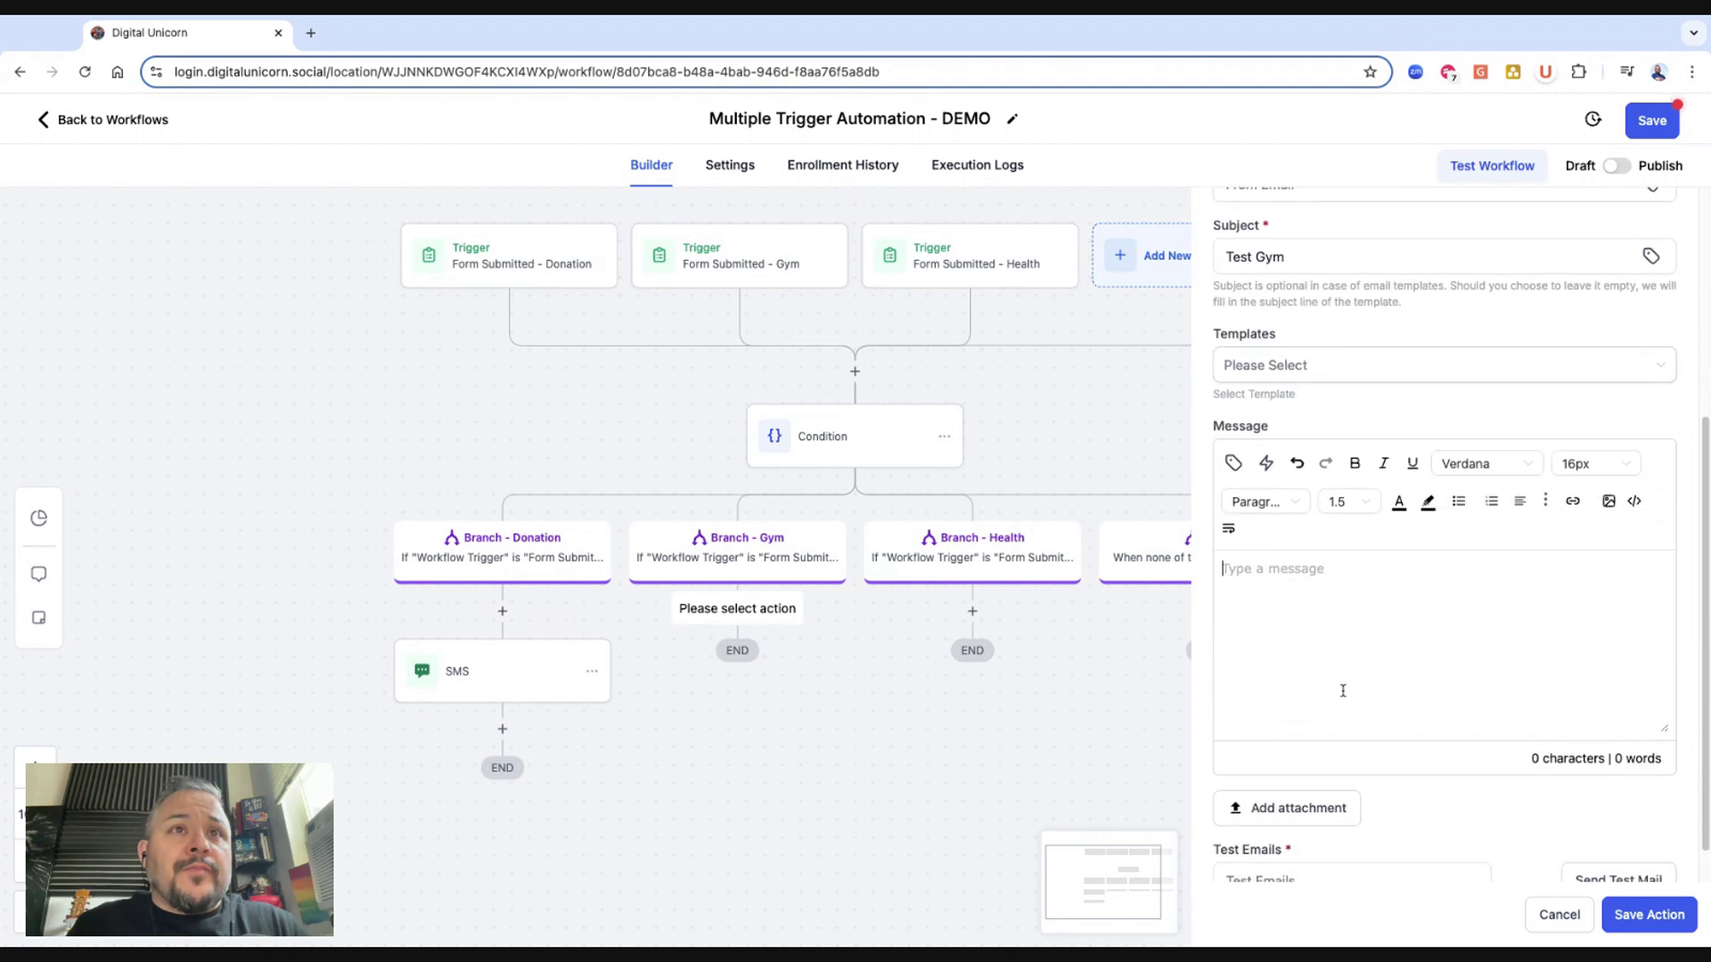
{"action": "type", "text": "Hey eveyrone"}
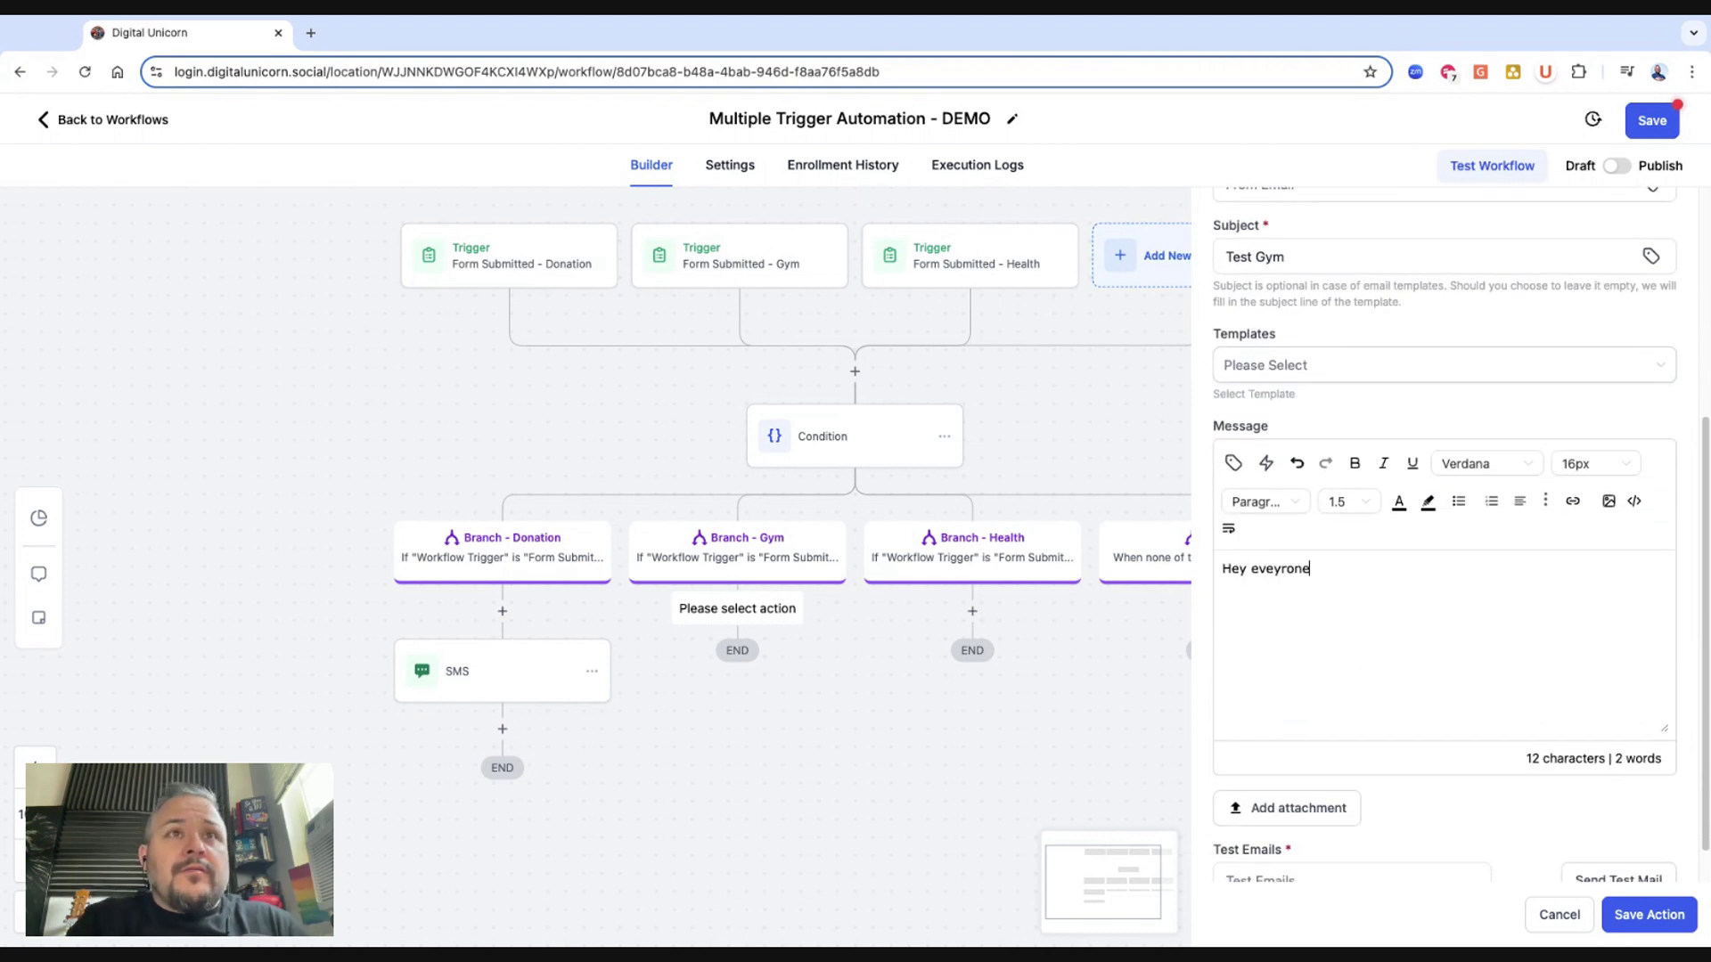
{"action": "key", "text": "BackSpace"}
{"action": "key", "text": "BackSpace"}
{"action": "key", "text": "BackSpace"}
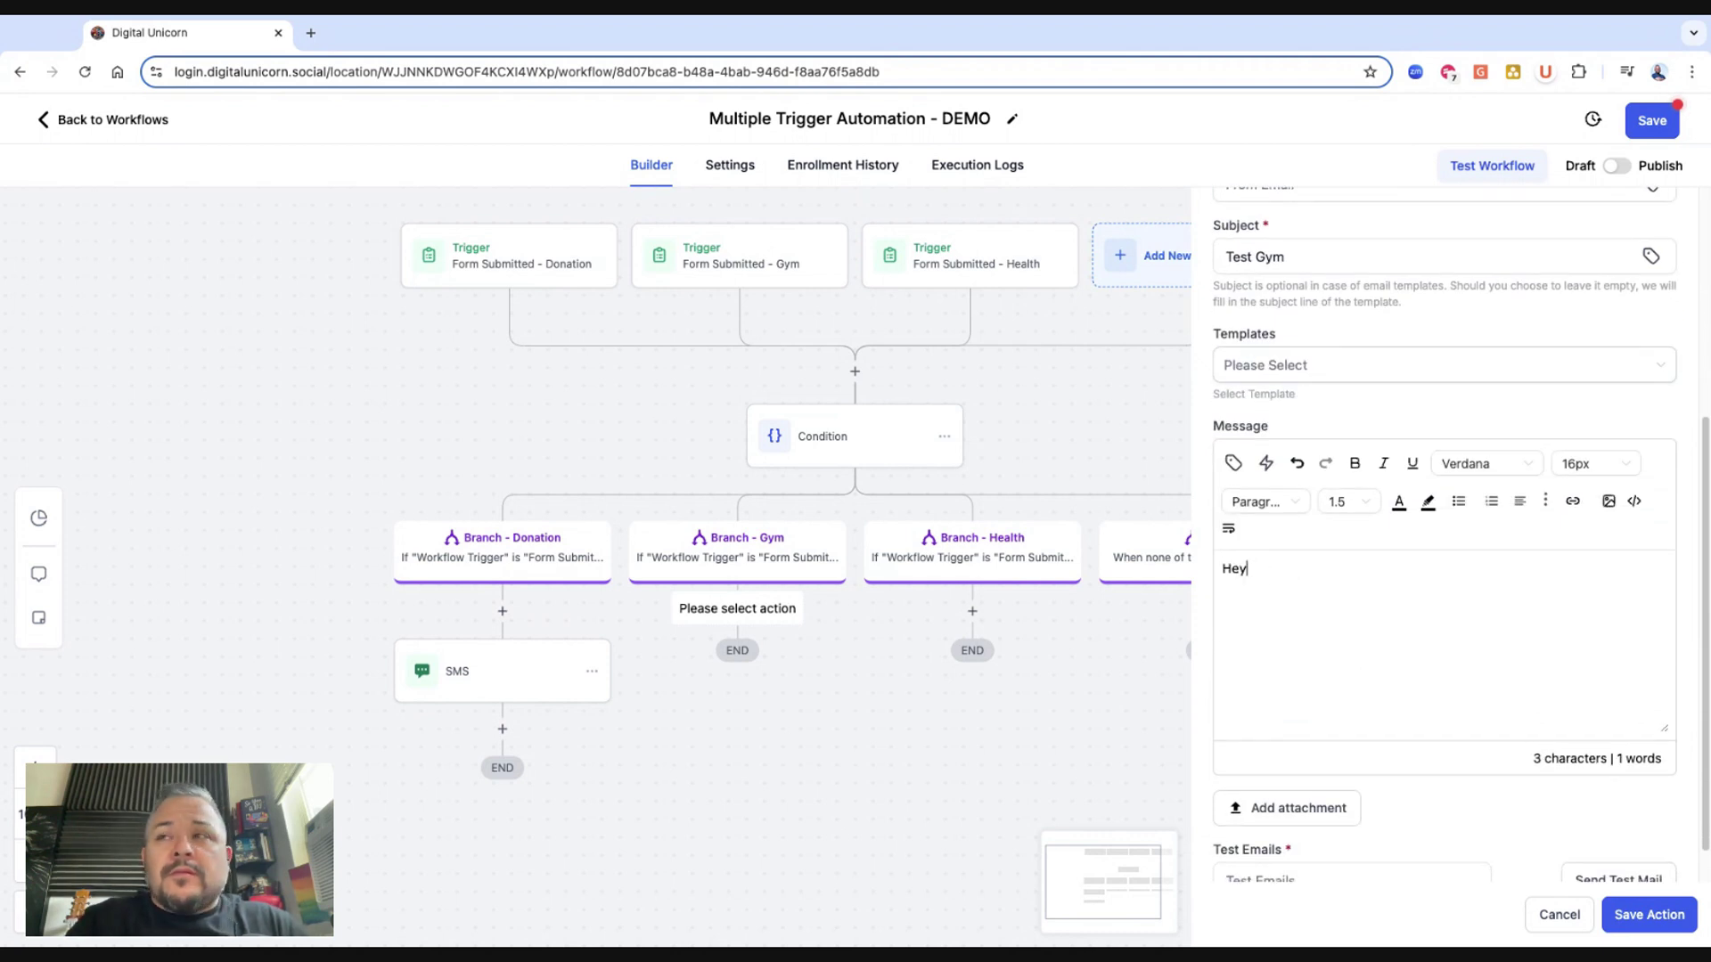
{"action": "type", "text": "Thanks for "}
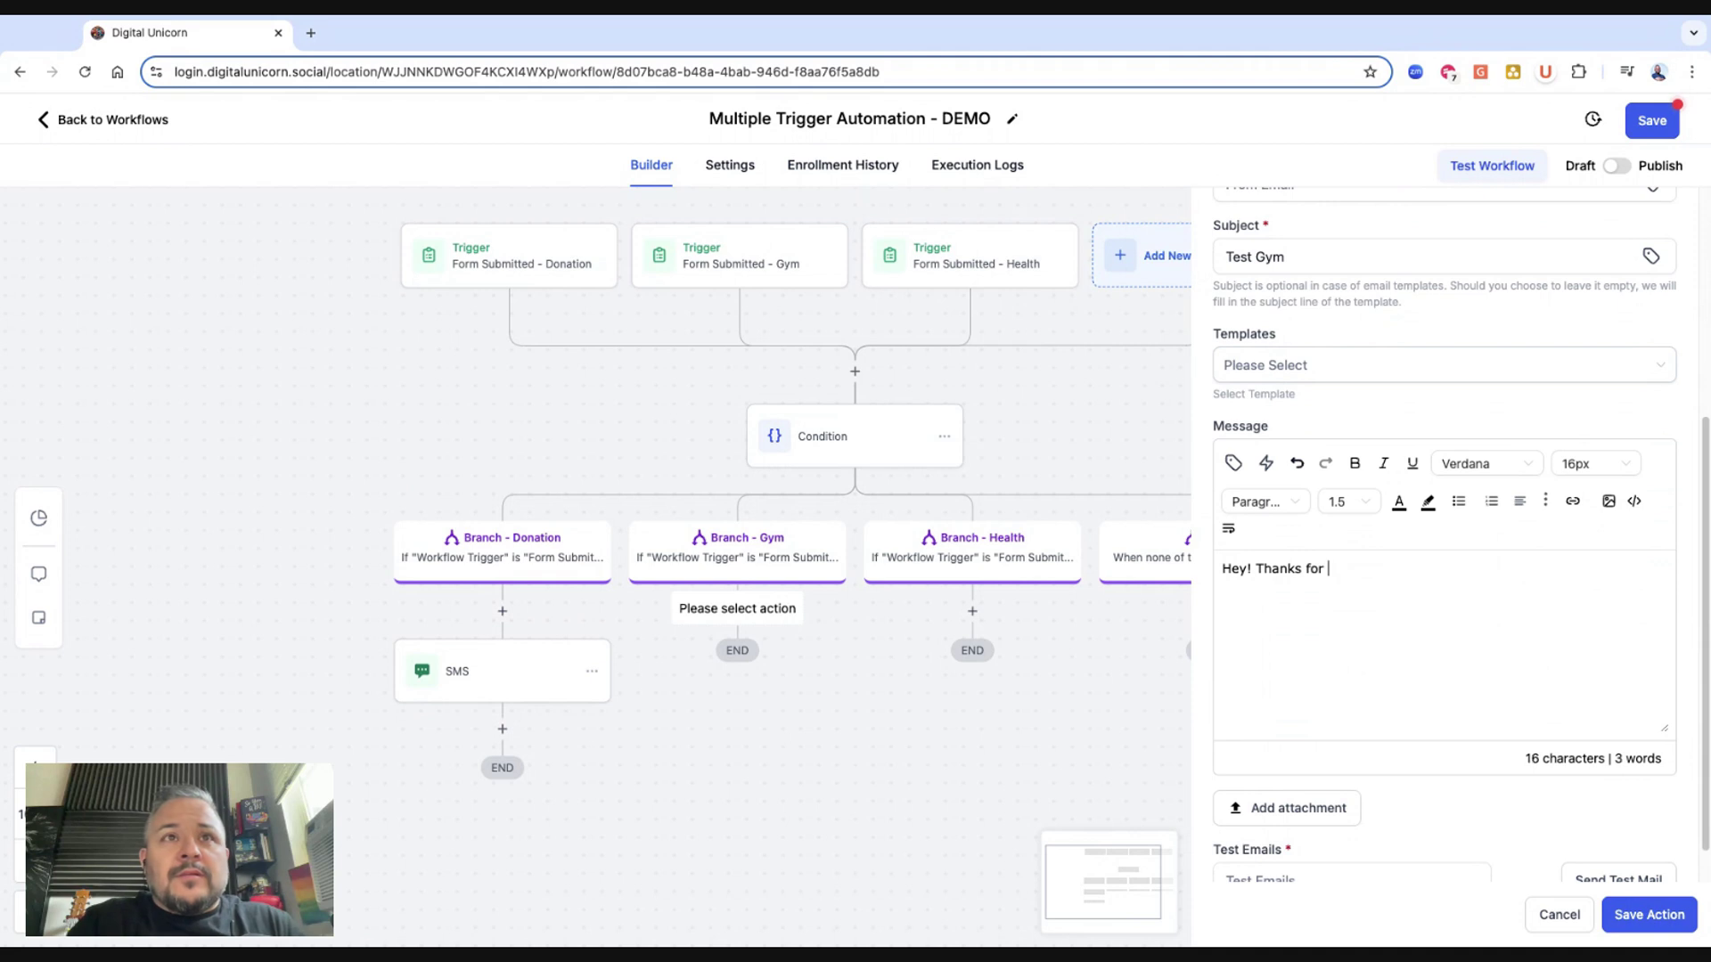
{"action": "type", "text": "register for our Healt"}
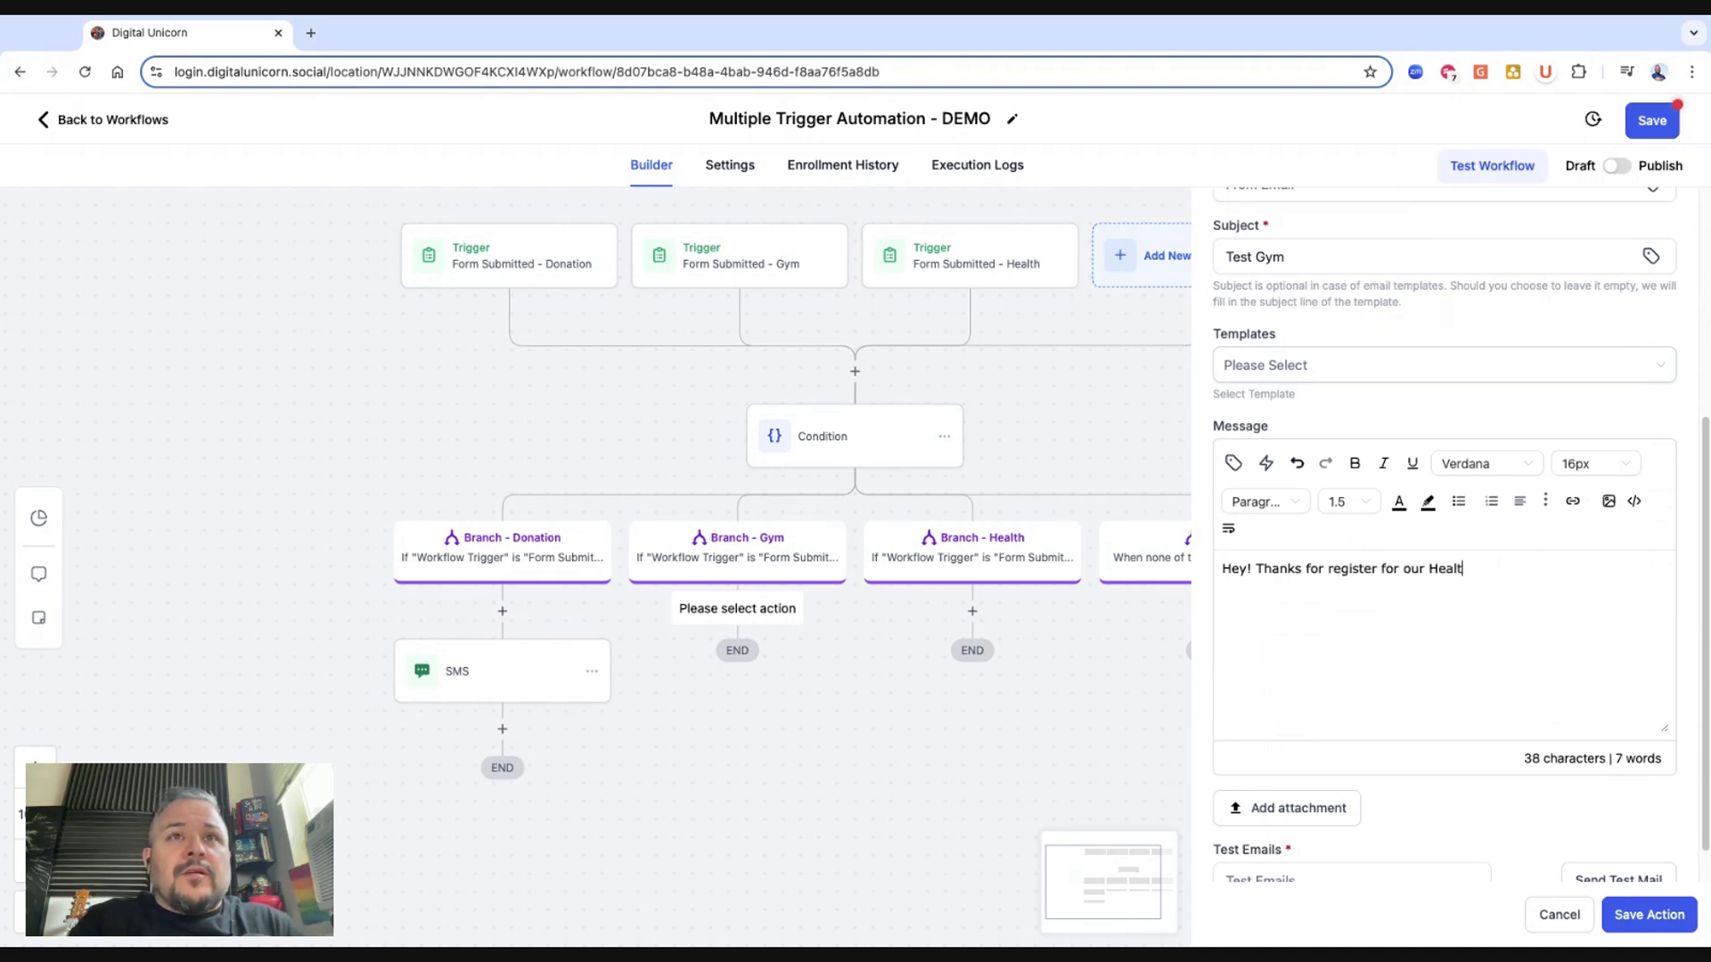
{"action": "type", "text": "h Event! (link here to add to "}
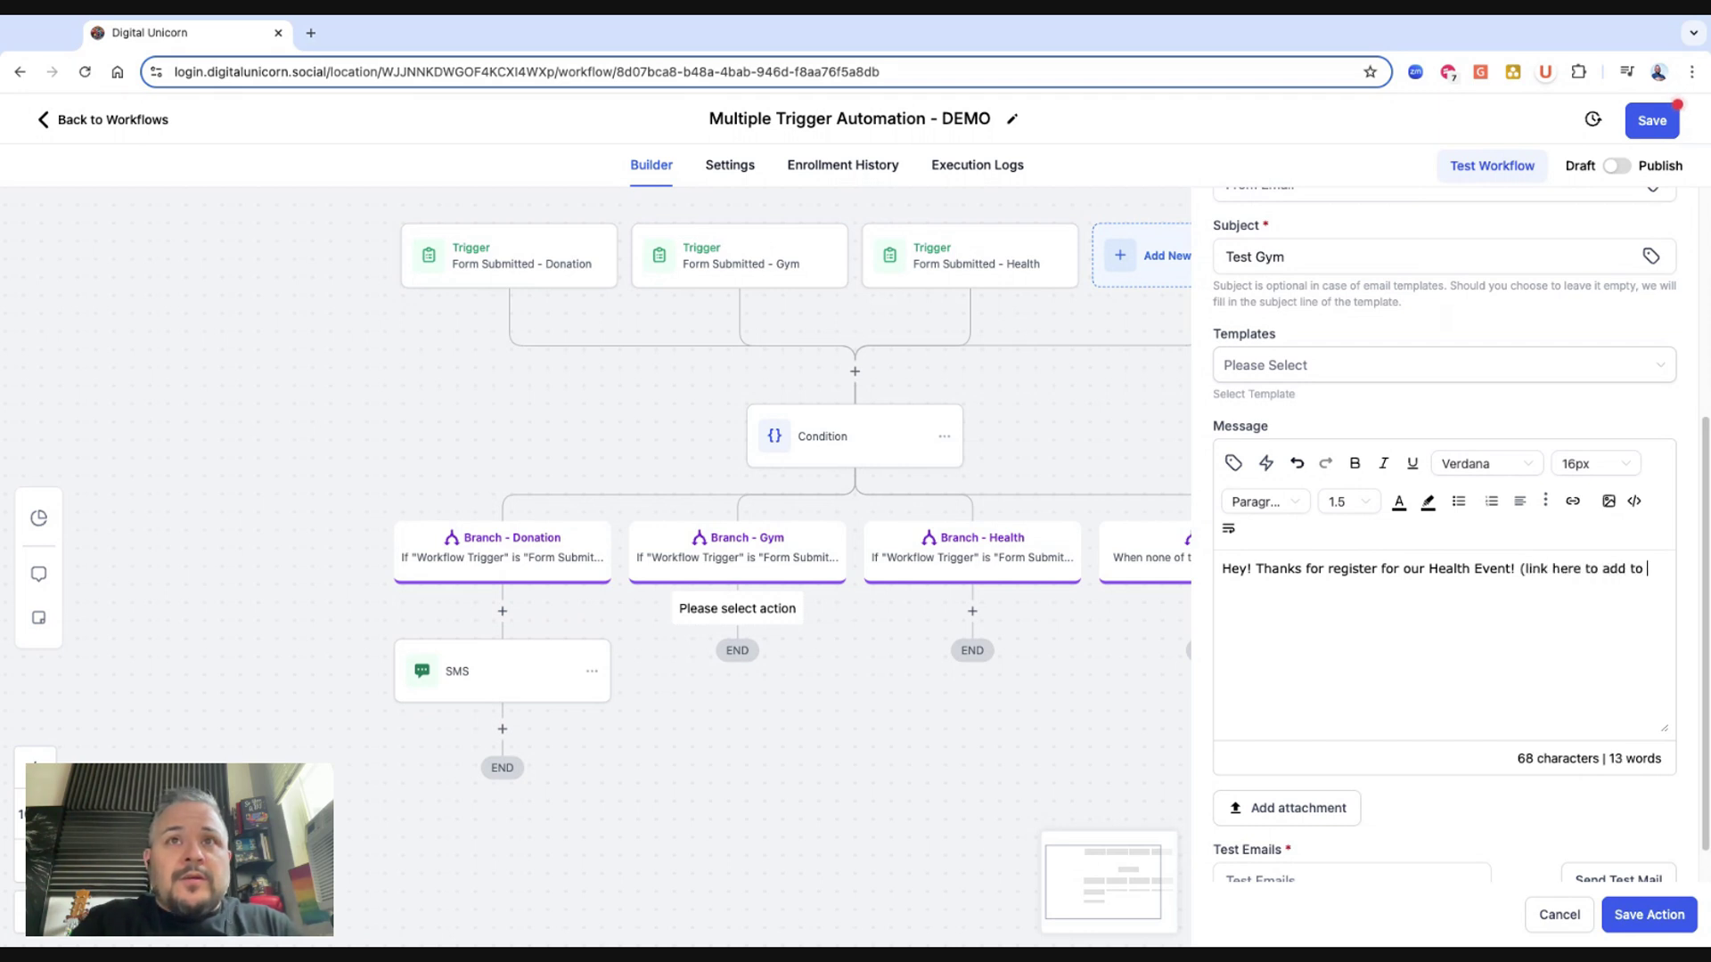
{"action": "type", "text": "caneldar"}
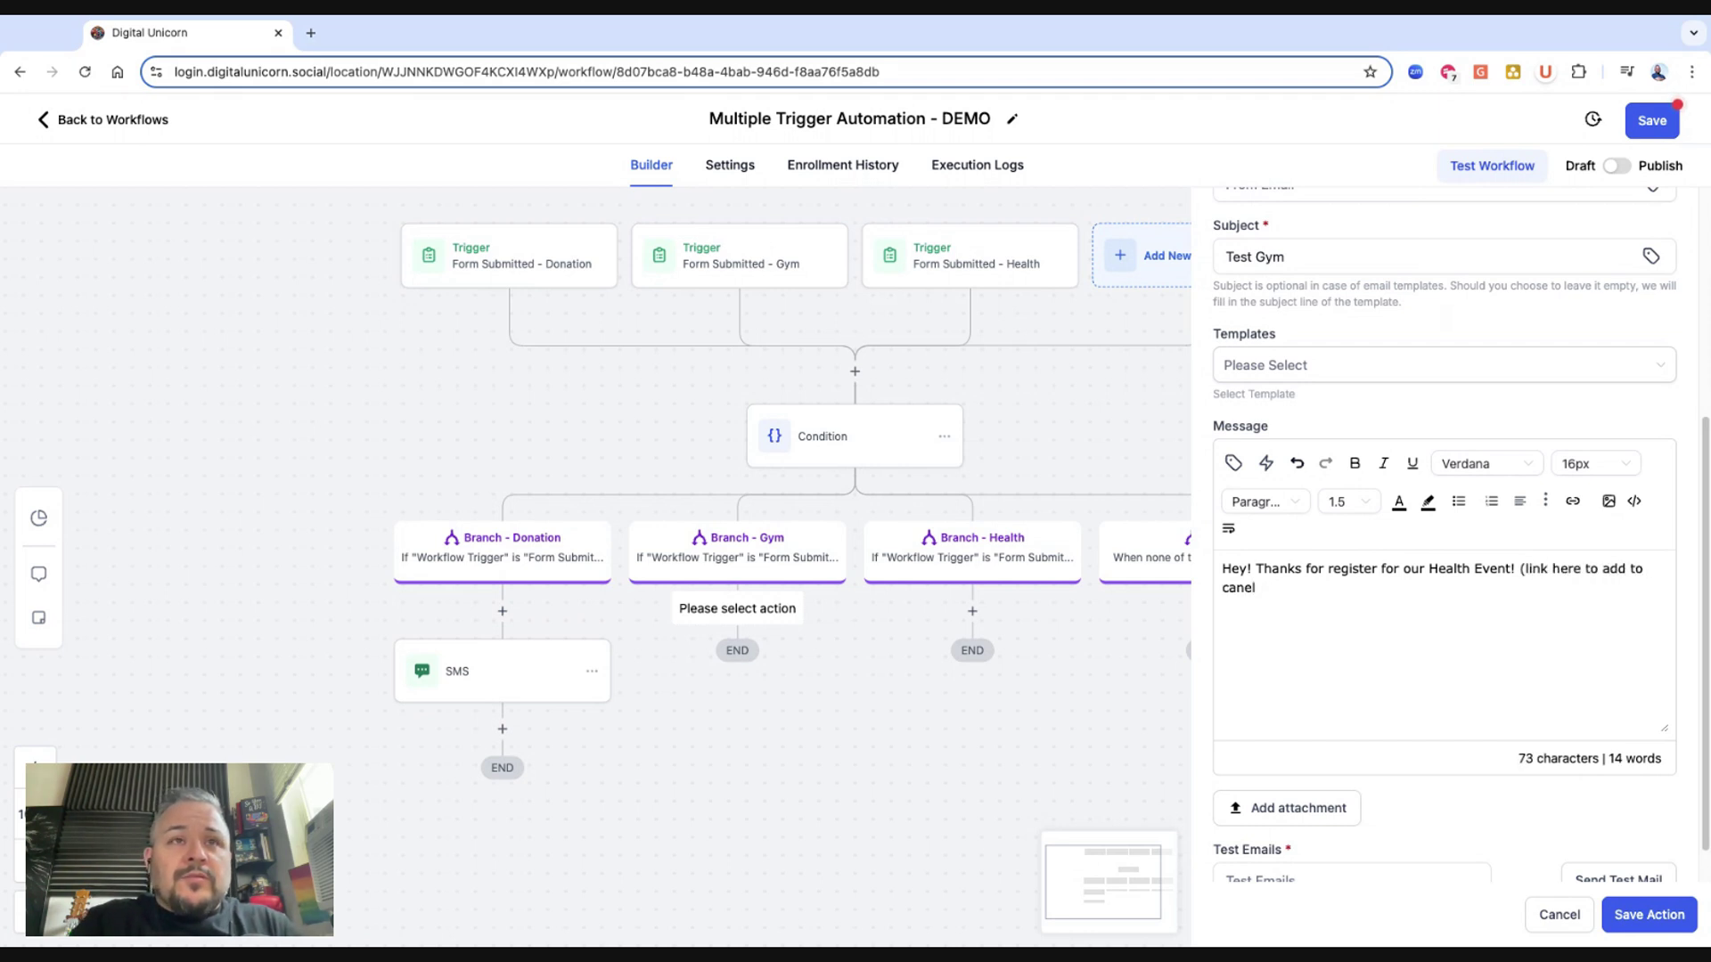
{"action": "key", "text": "BackSpace"}
{"action": "type", "text": "lendar)...."}
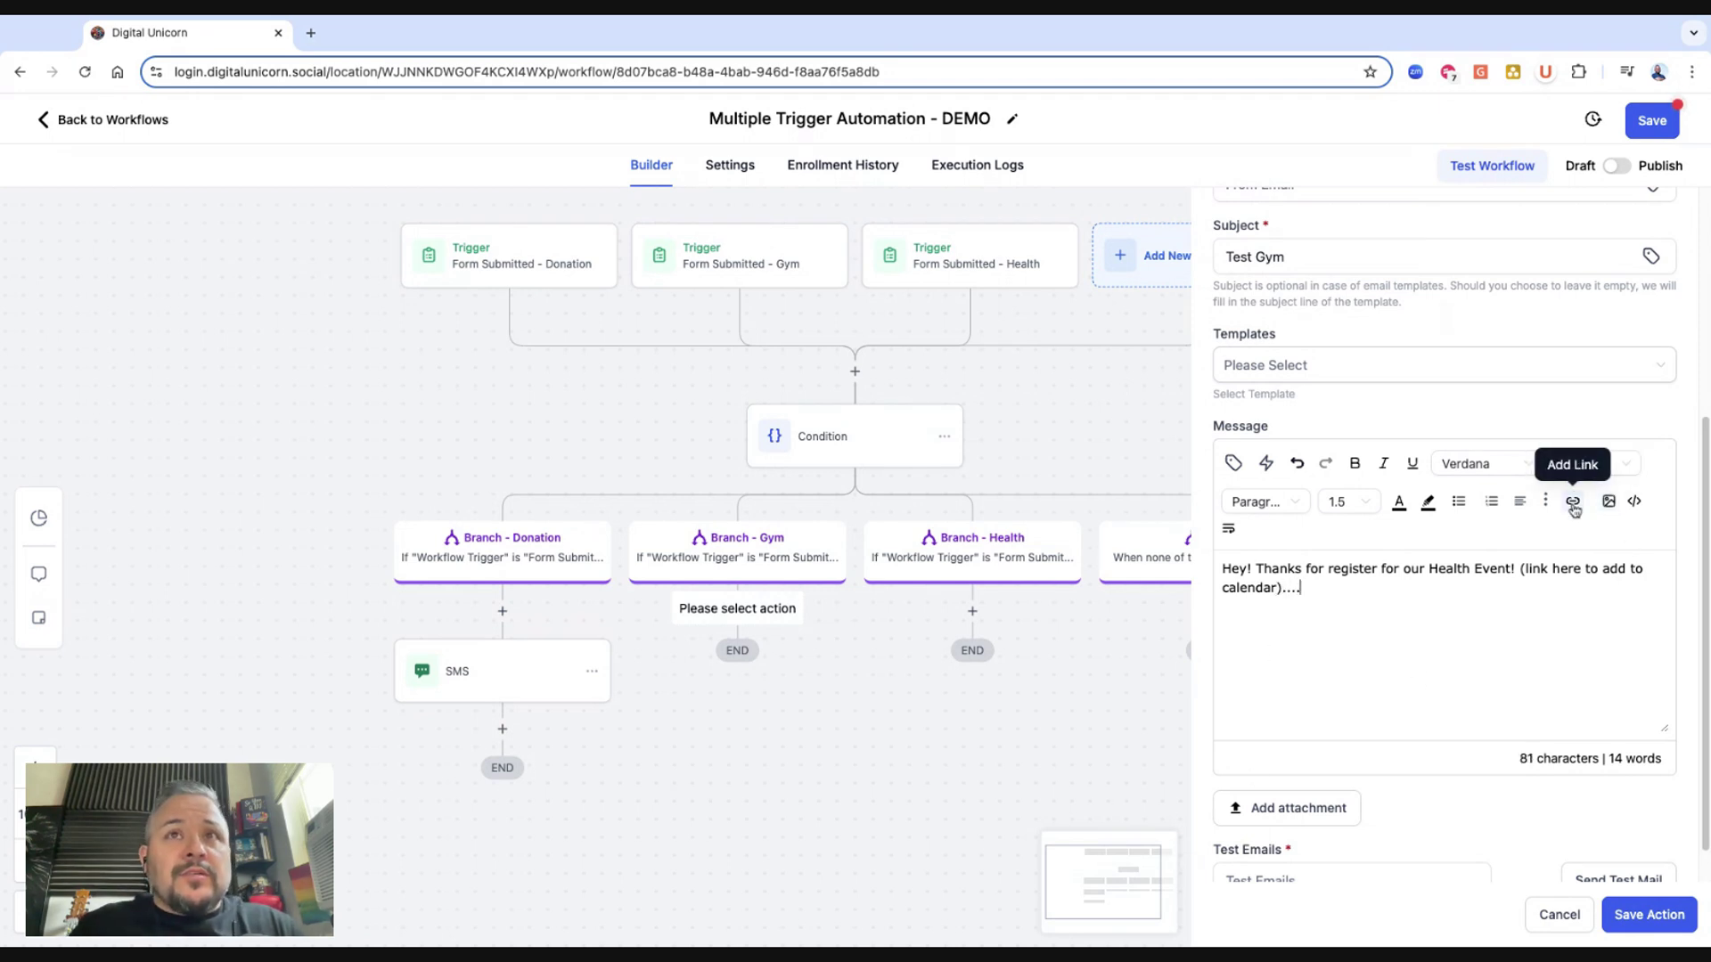
Try the Health Solutions - Sample Template for the Gym email and reset the template to None.
{"action": "left_click", "coordinate": [1344, 369]}
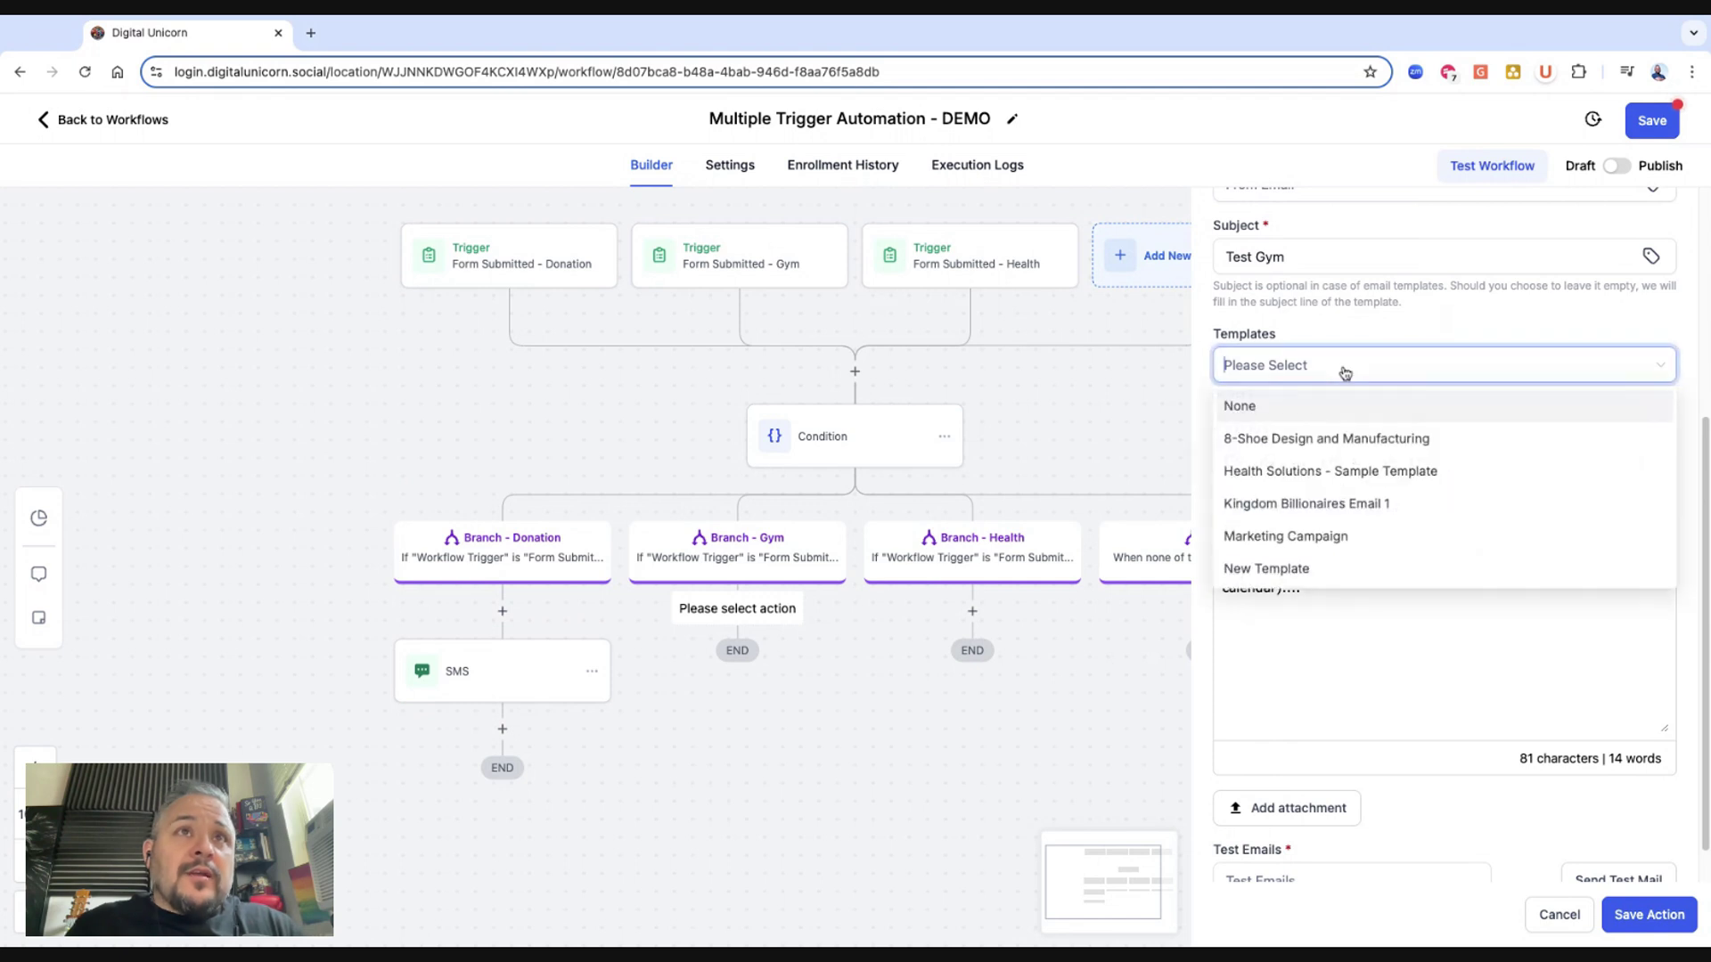
{"action": "left_click", "coordinate": [1243, 470]}
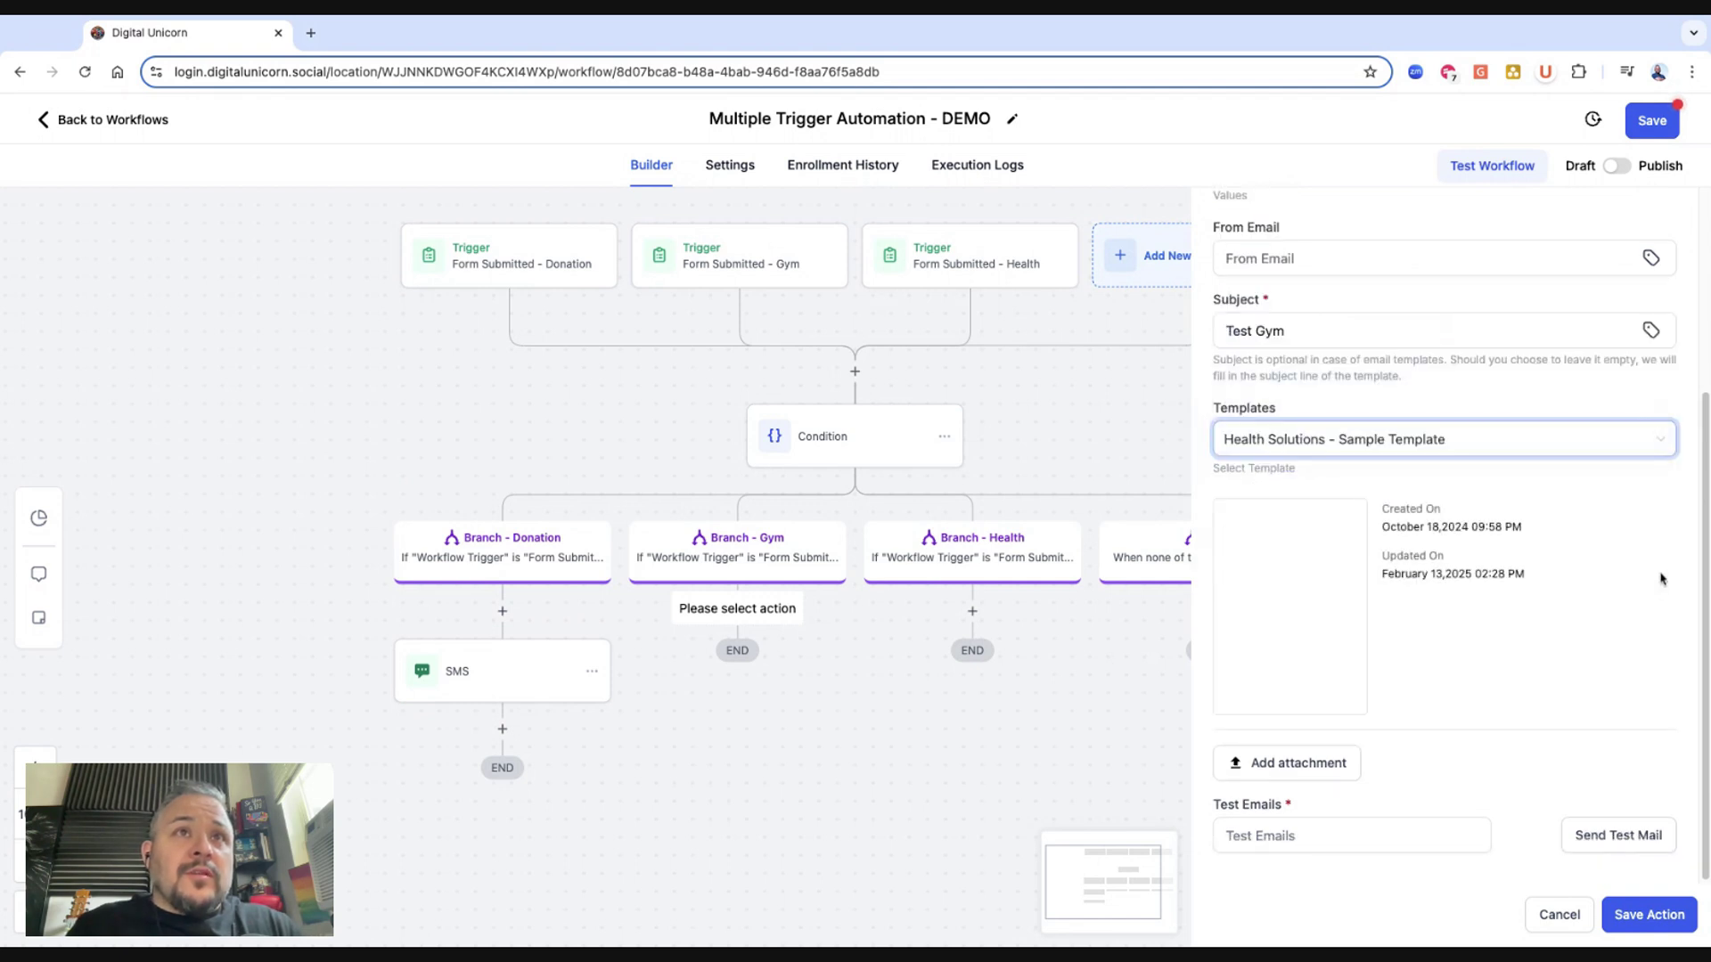
{"action": "left_click", "coordinate": [1424, 444]}
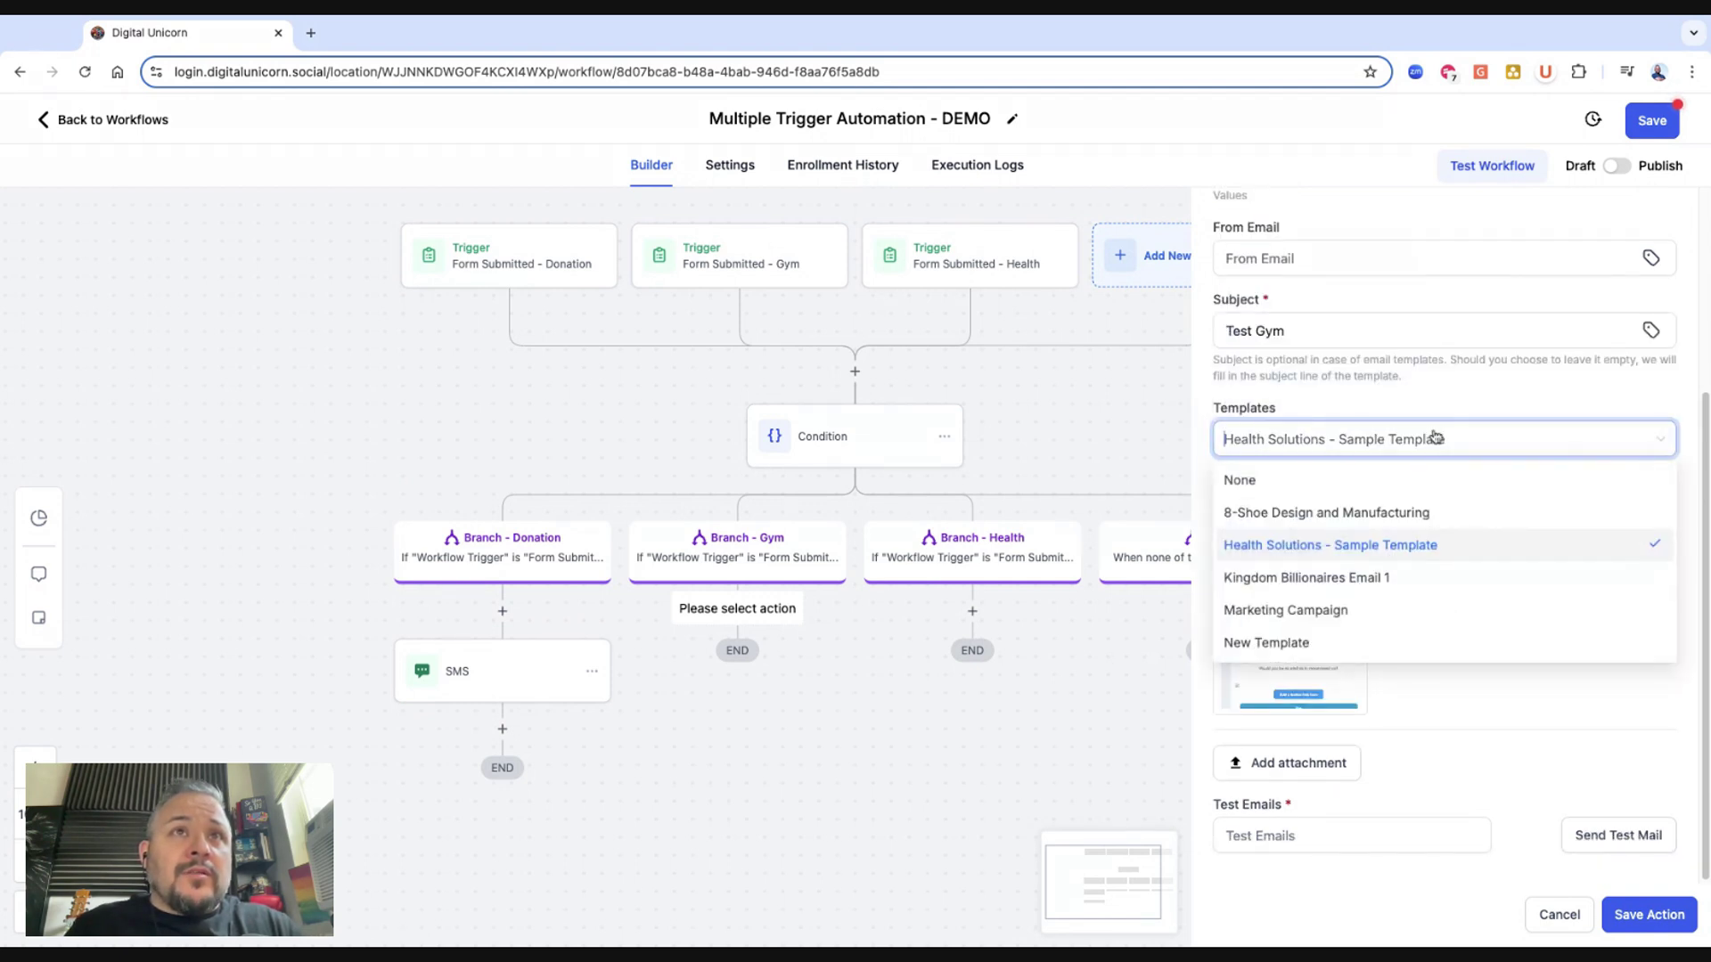
{"action": "left_click", "coordinate": [1287, 479]}
Apply the 8-Shoe Design and Manufacturing template to the Gym email and save the action.
{"action": "left_click", "coordinate": [1308, 445]}
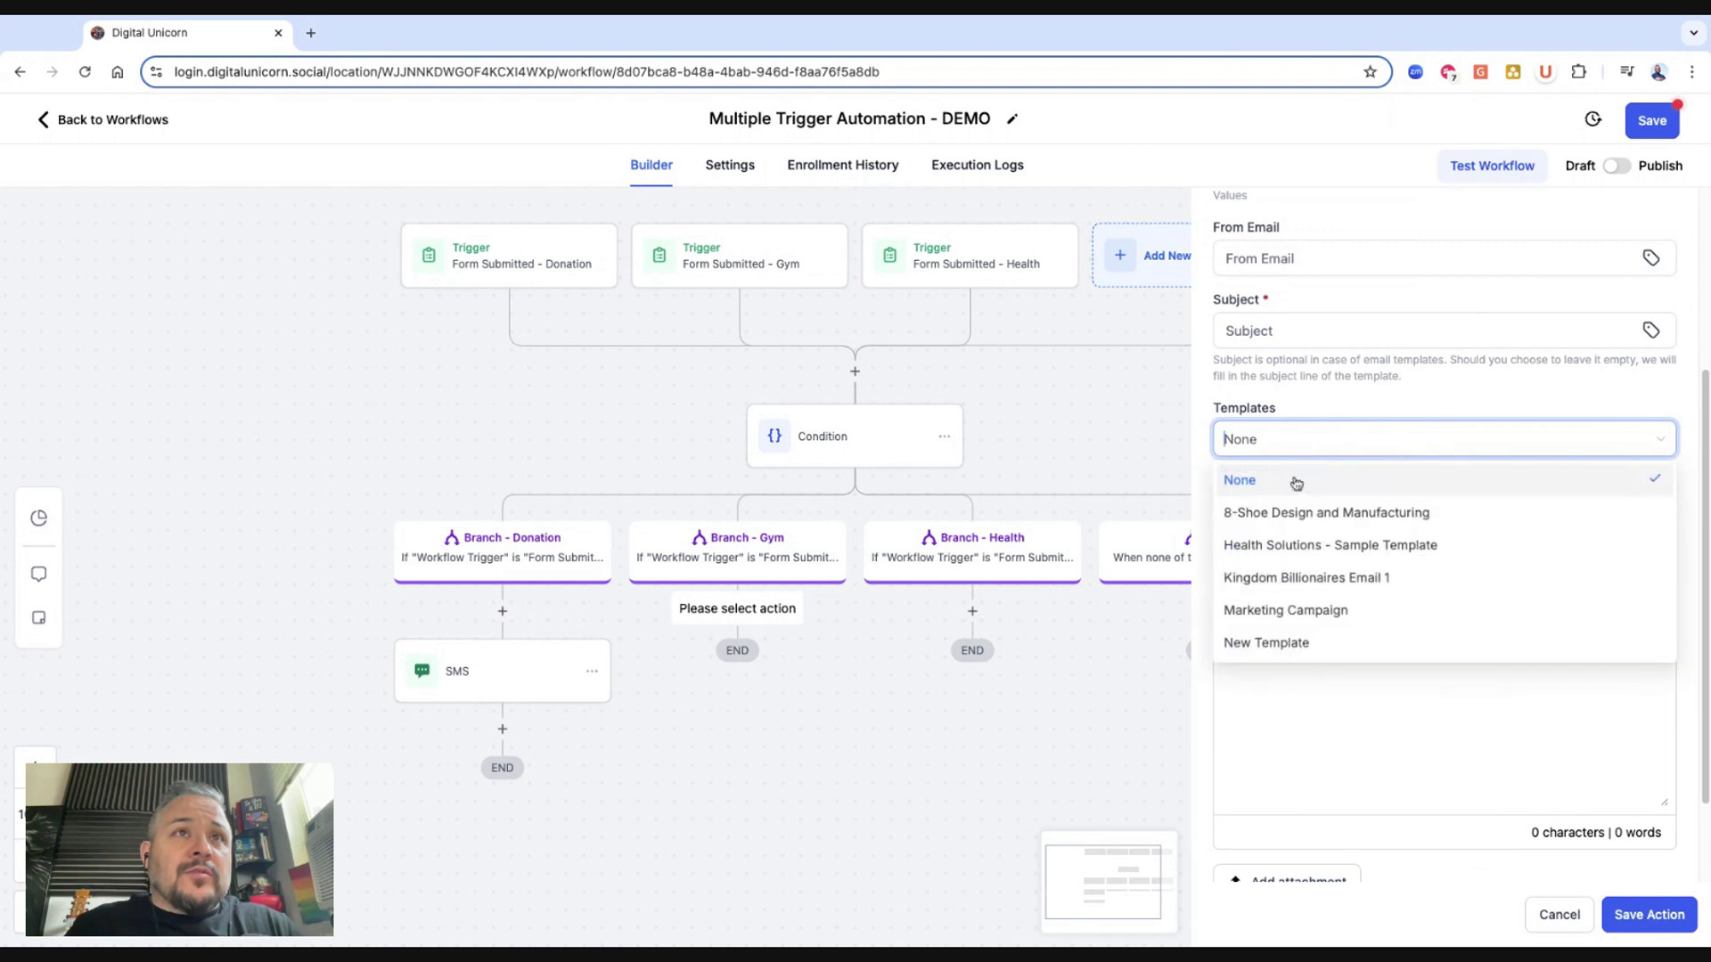
{"action": "left_click", "coordinate": [1405, 512]}
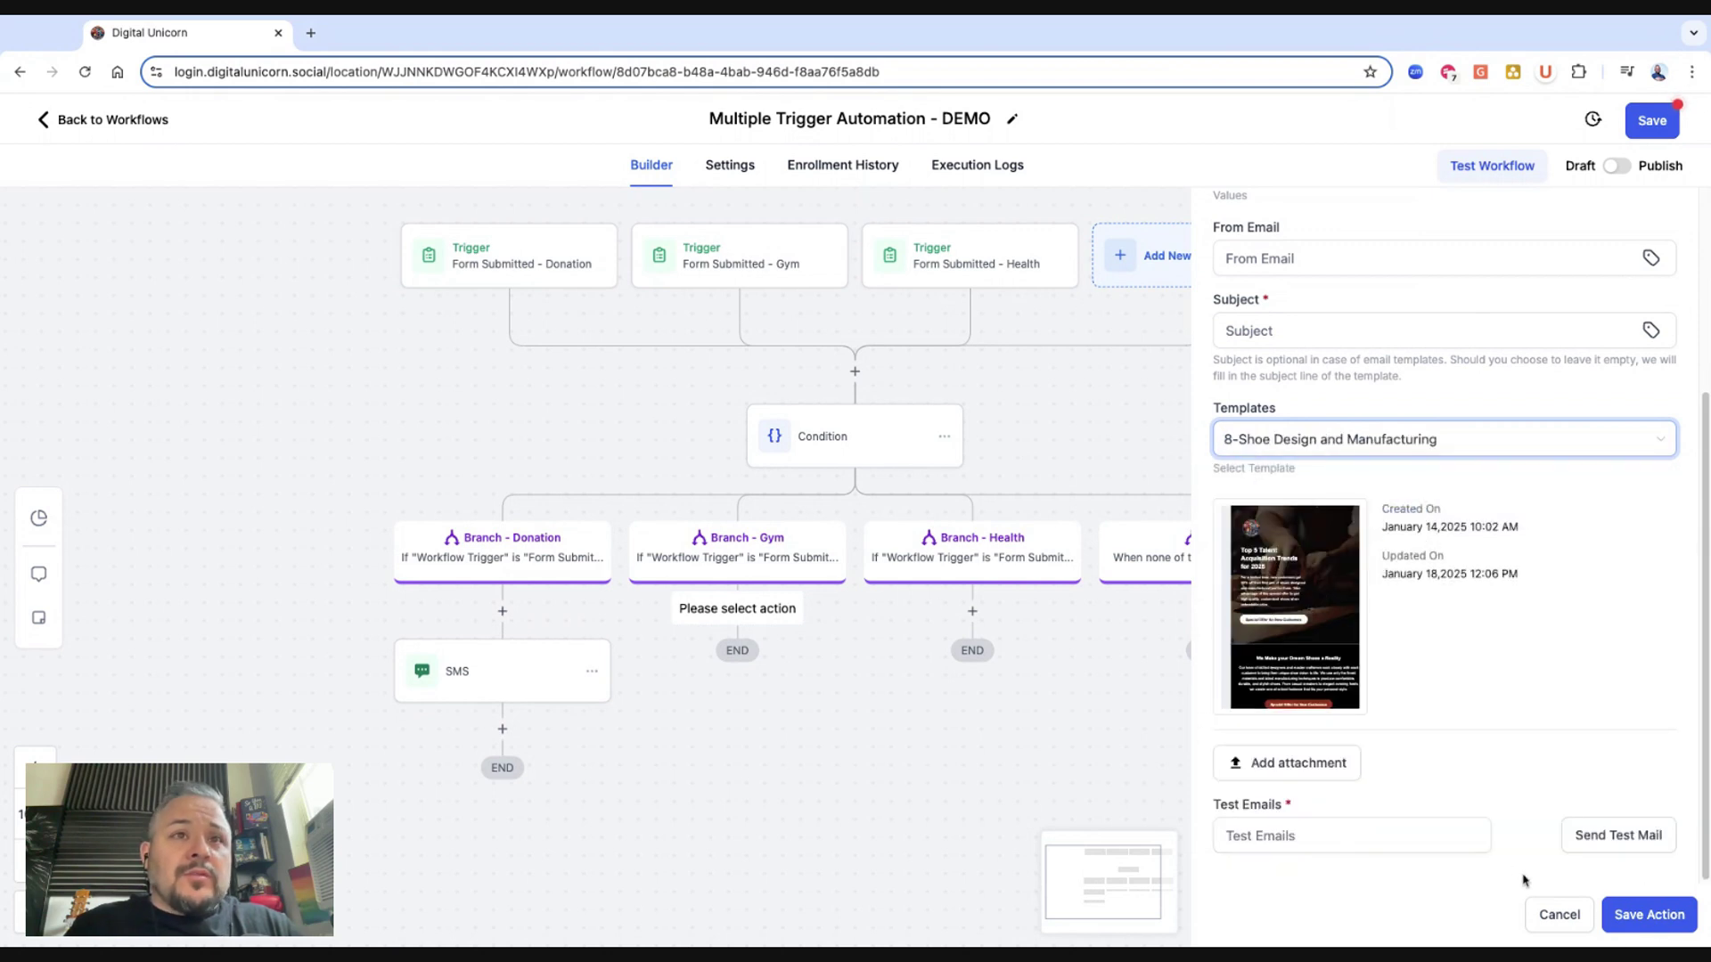
{"action": "left_click", "coordinate": [1649, 914]}
{"action": "left_click", "coordinate": [1004, 558]}
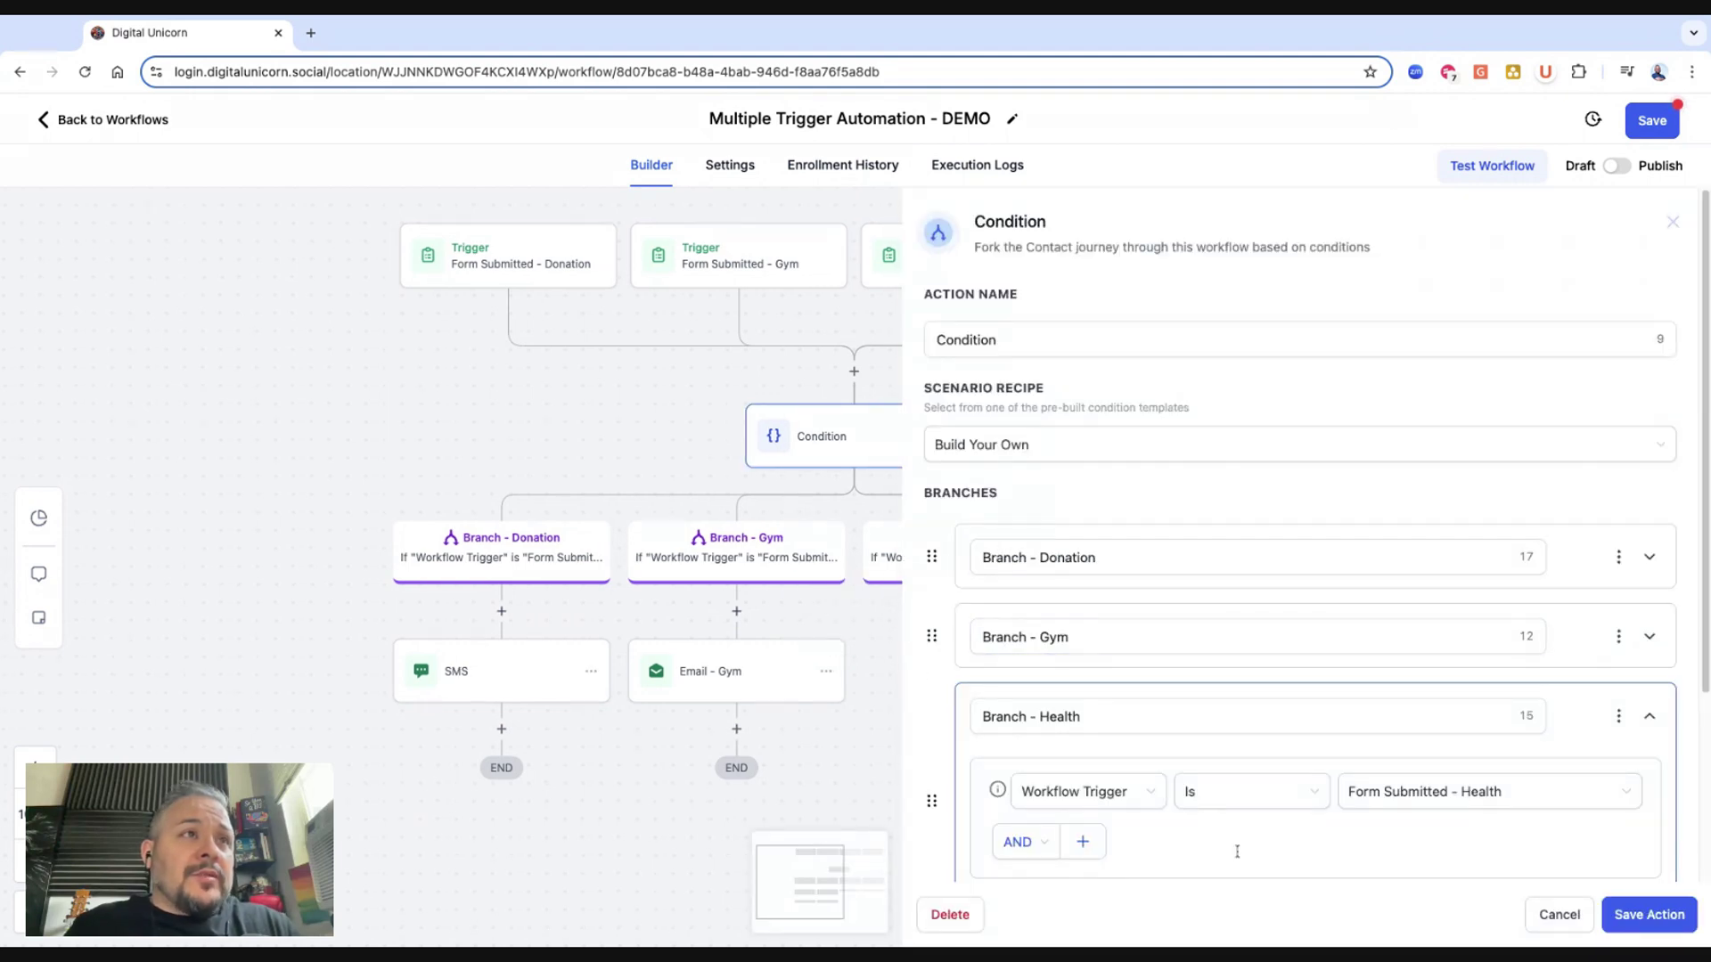
{"action": "left_click", "coordinate": [1558, 914]}
Add a Send Email action under the Health branch with the subject "Set up reminder".
{"action": "left_click", "coordinate": [972, 613]}
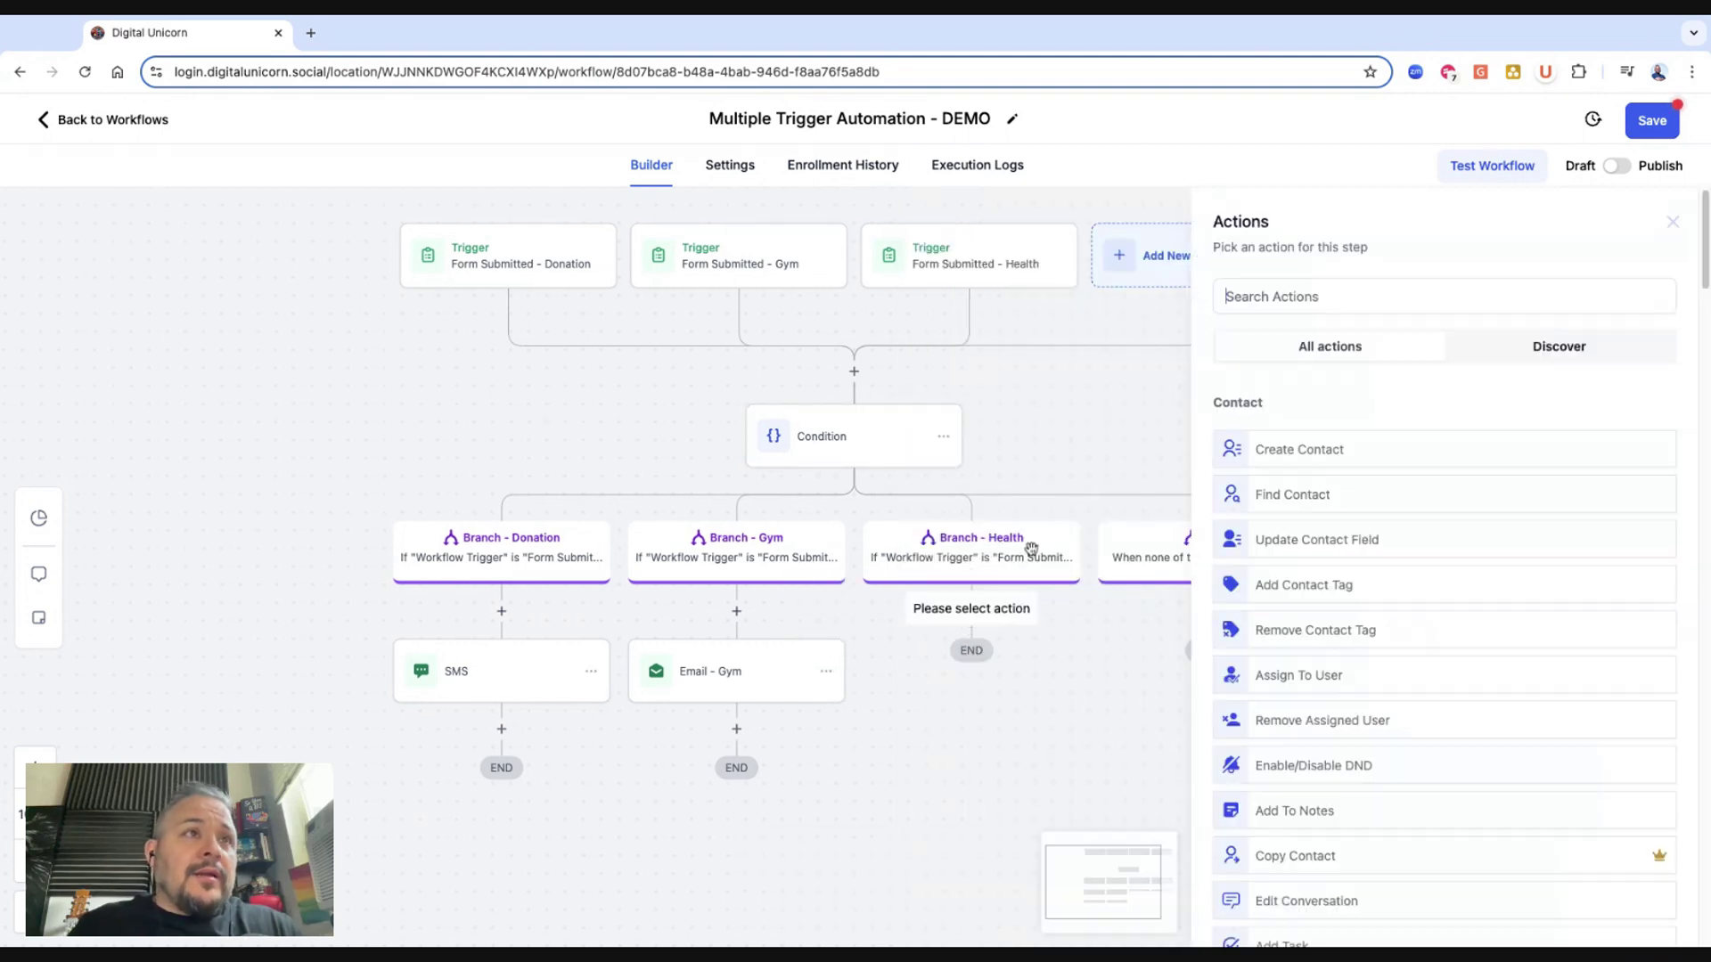
{"action": "type", "text": "email"}
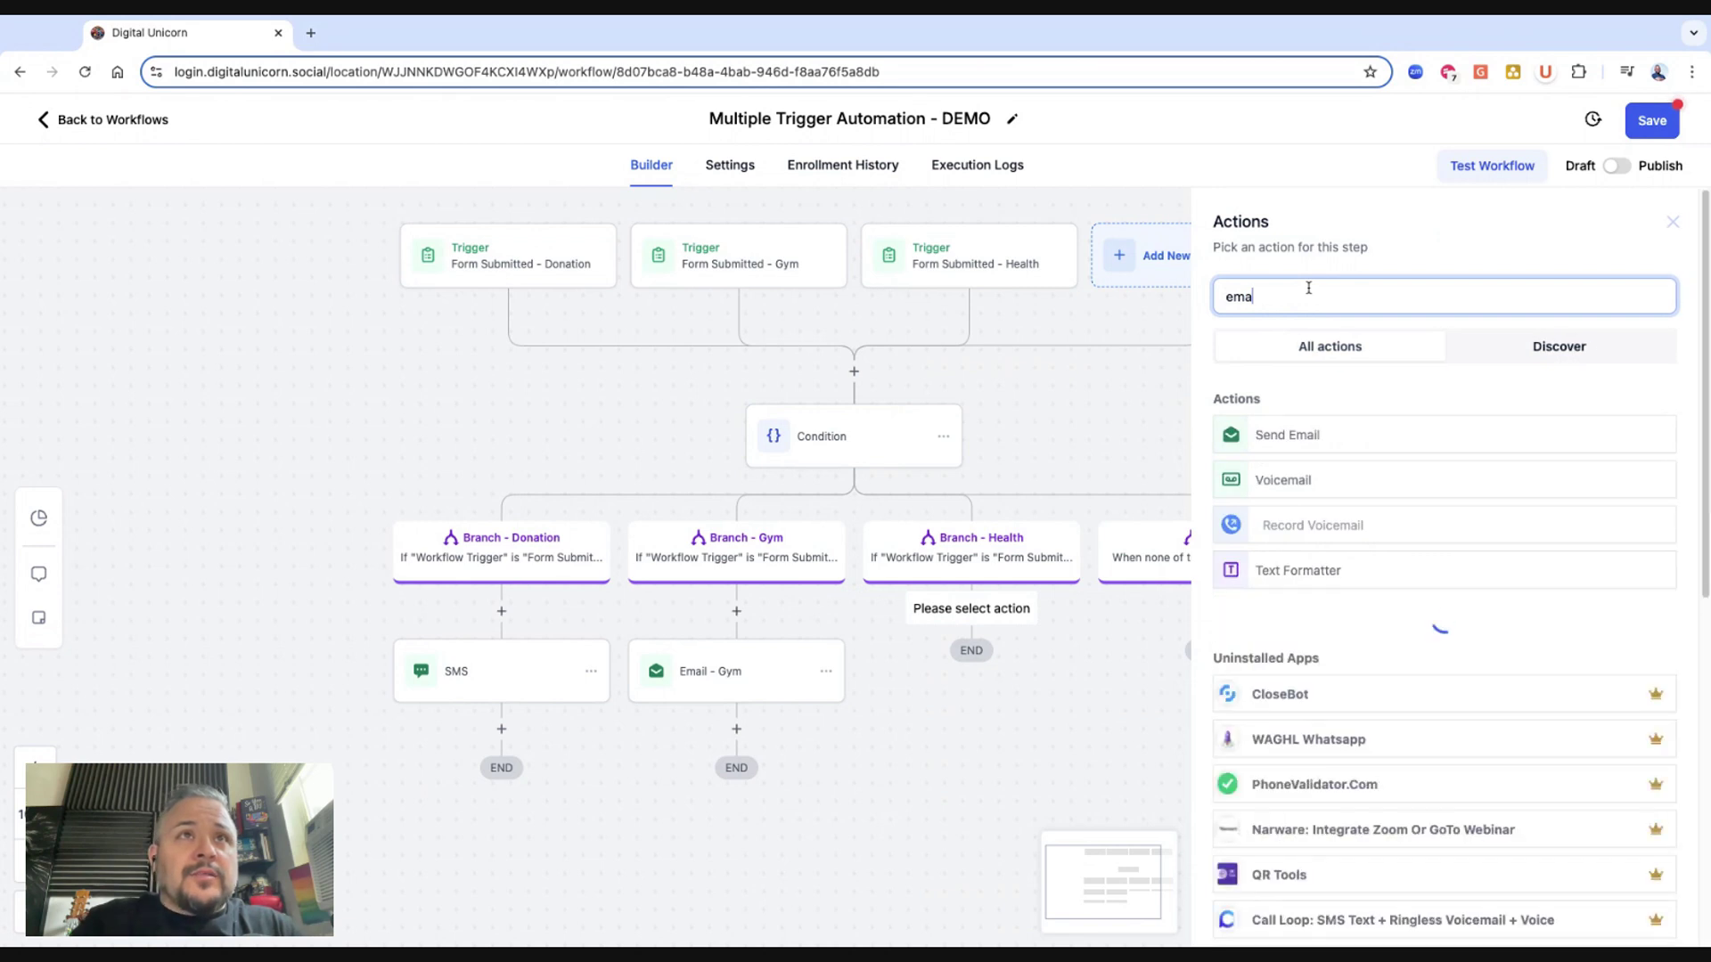
{"action": "left_click", "coordinate": [1361, 448]}
{"action": "left_click", "coordinate": [1283, 616]}
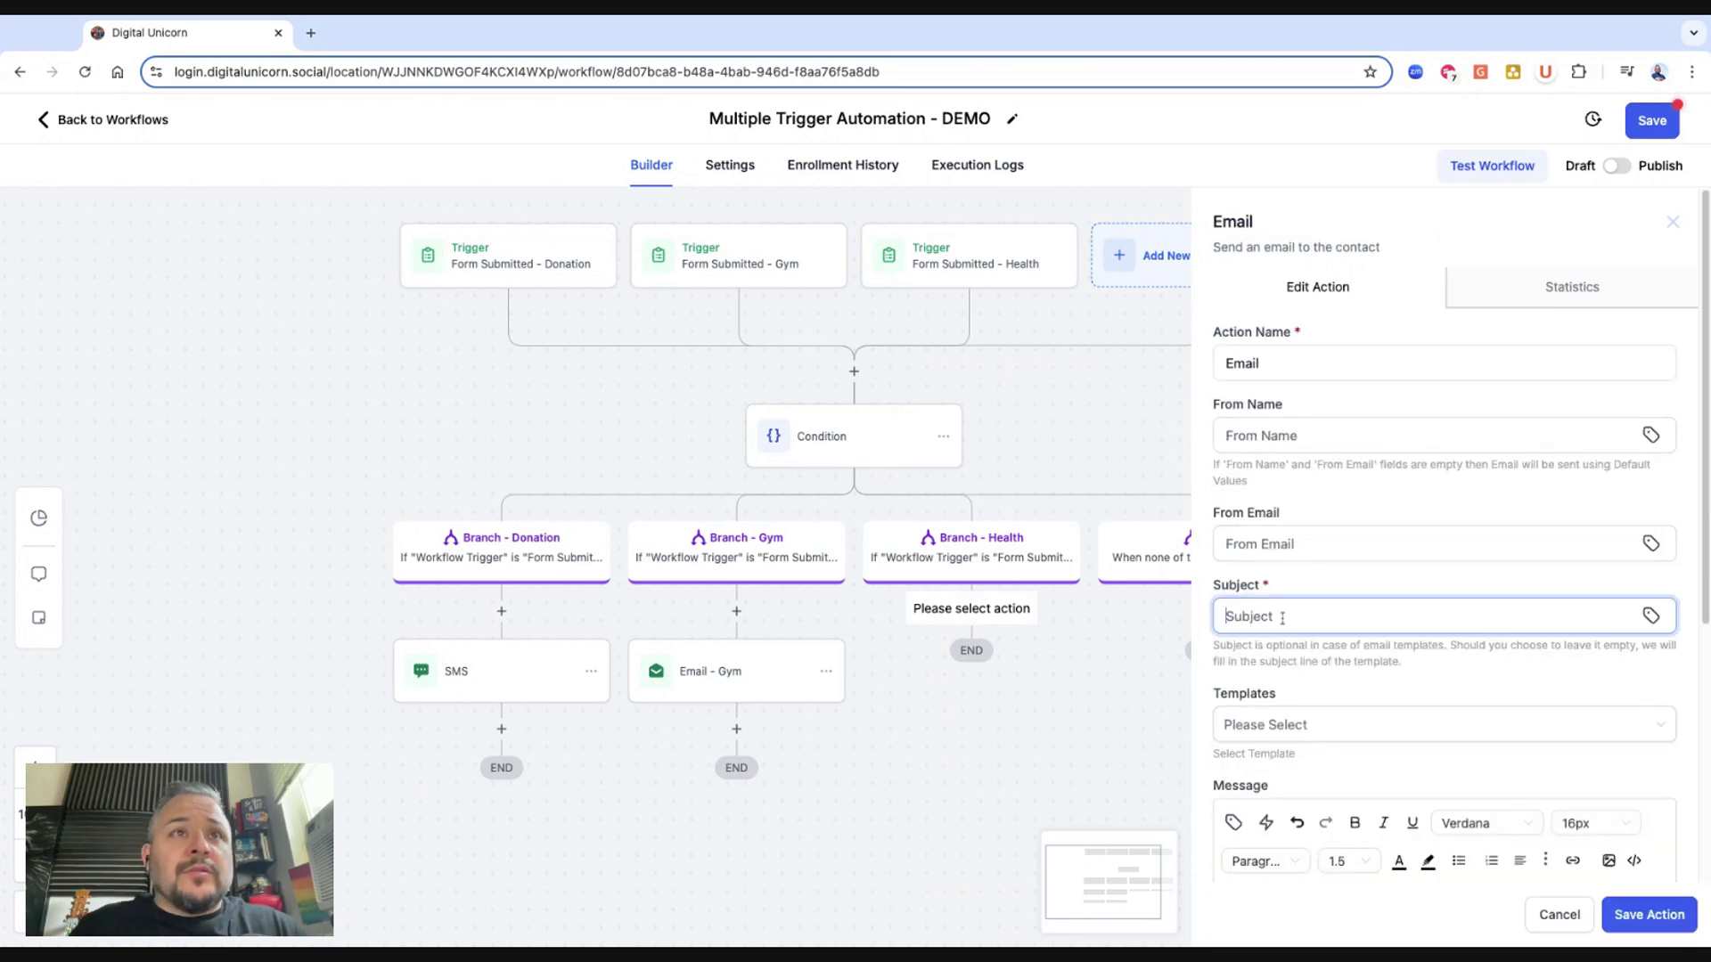
{"action": "scroll", "coordinate": [1321, 706], "scroll_direction": "down", "scroll_amount": 3}
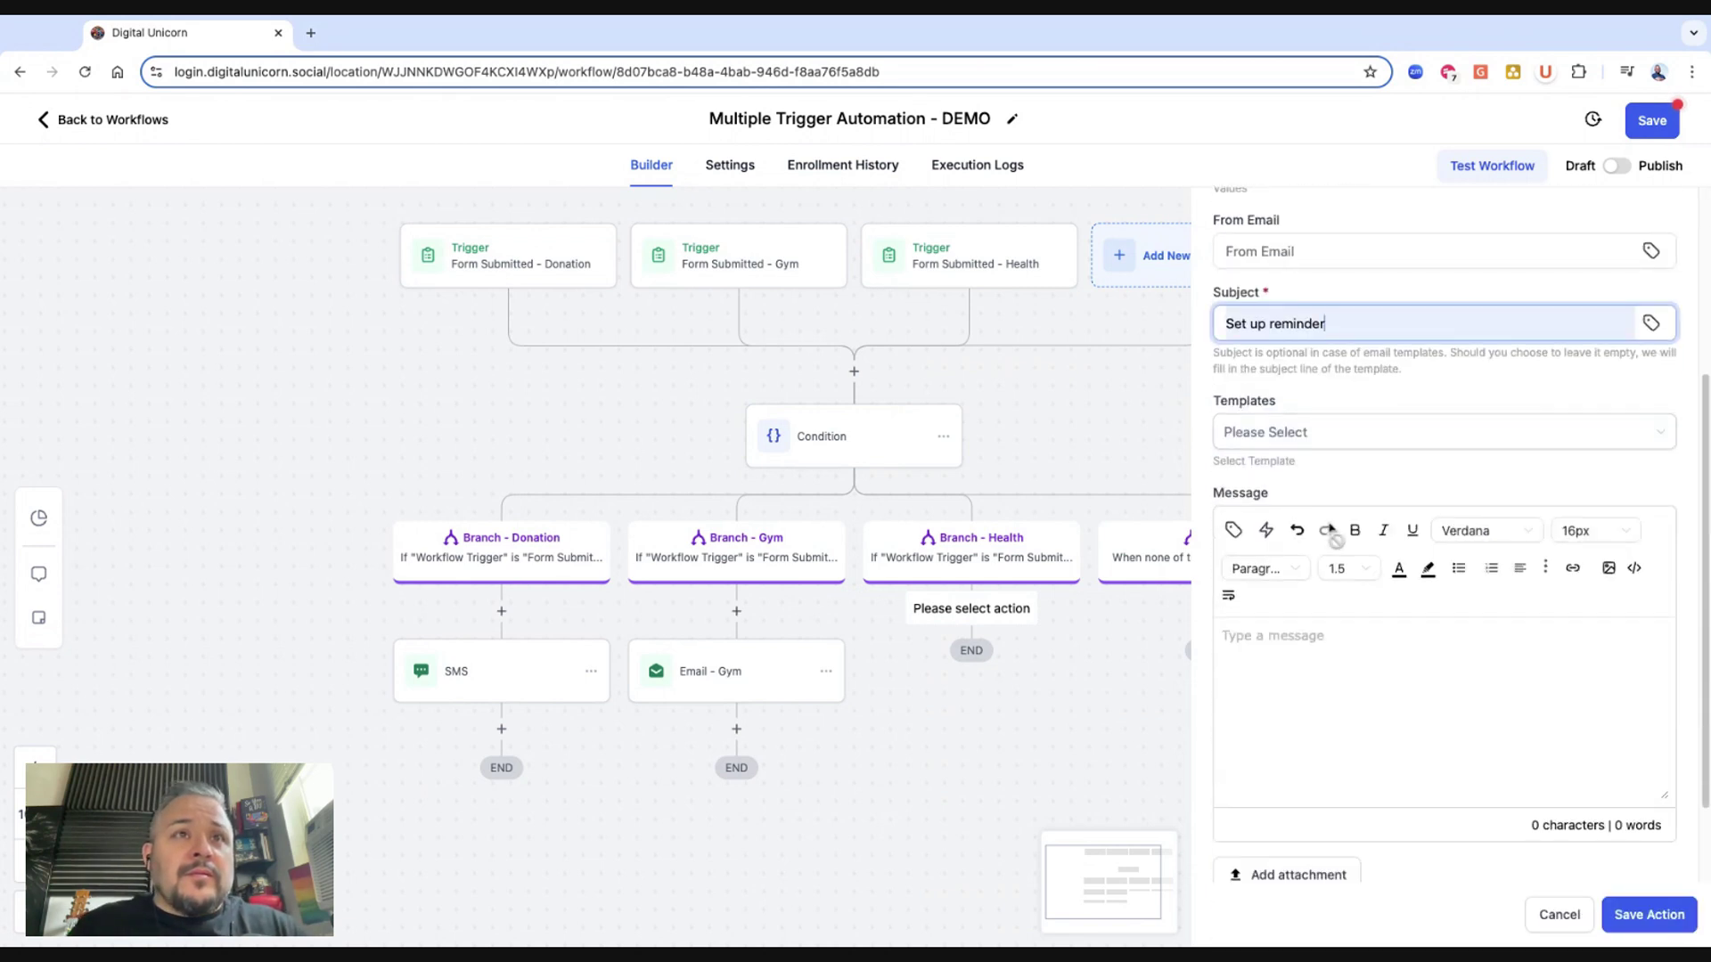
Apply the Health Solutions - Sample Template to the Health email and save the action.
{"action": "left_click", "coordinate": [1357, 433]}
{"action": "left_click", "coordinate": [1317, 552]}
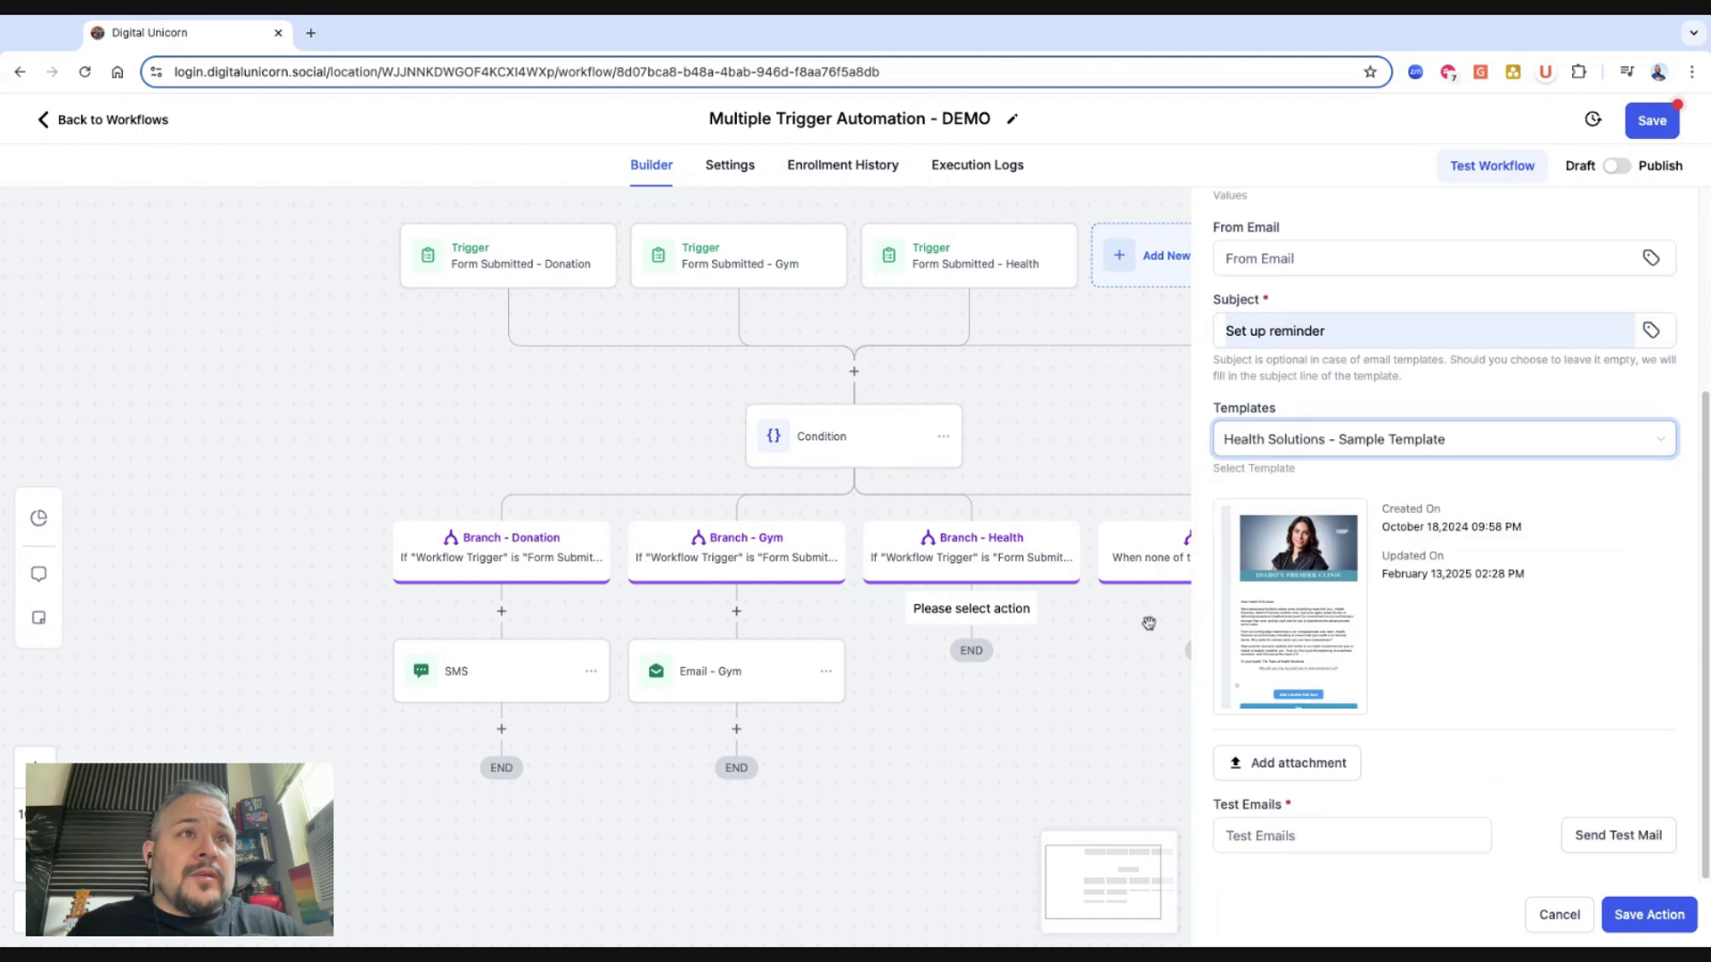
{"action": "left_click", "coordinate": [1647, 914]}
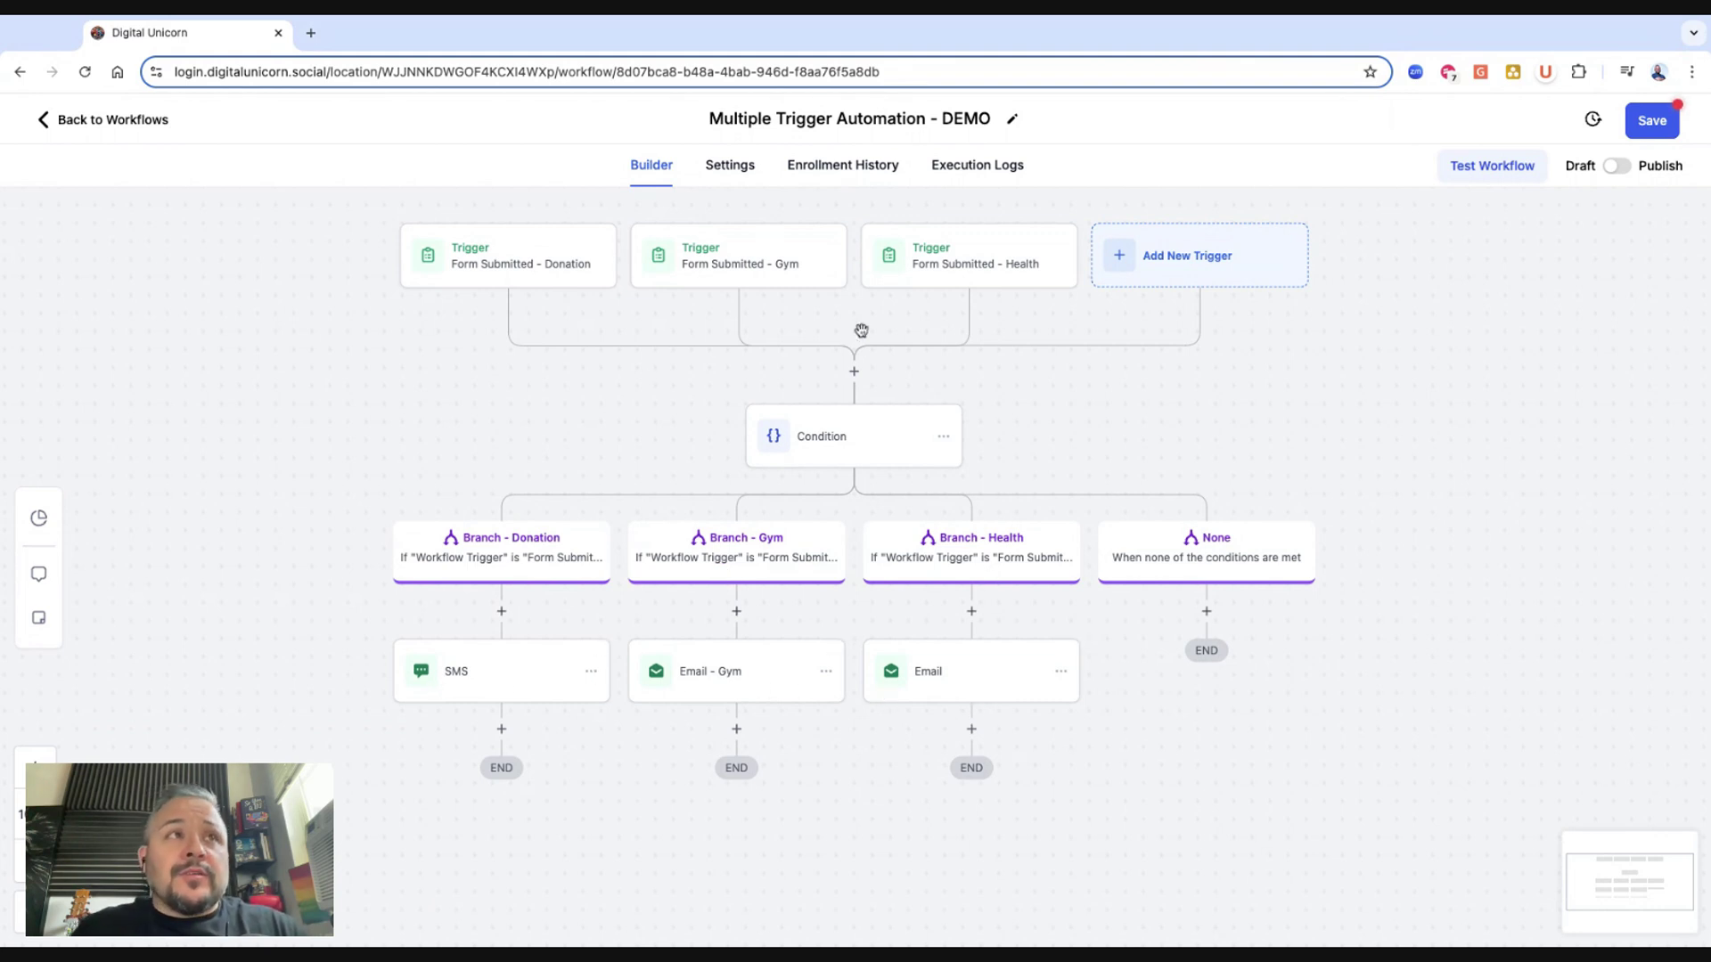
Add an Add Contact Tag action with the tag "aftermath" after the Donation branch's SMS and save it.
{"action": "left_click", "coordinate": [852, 373]}
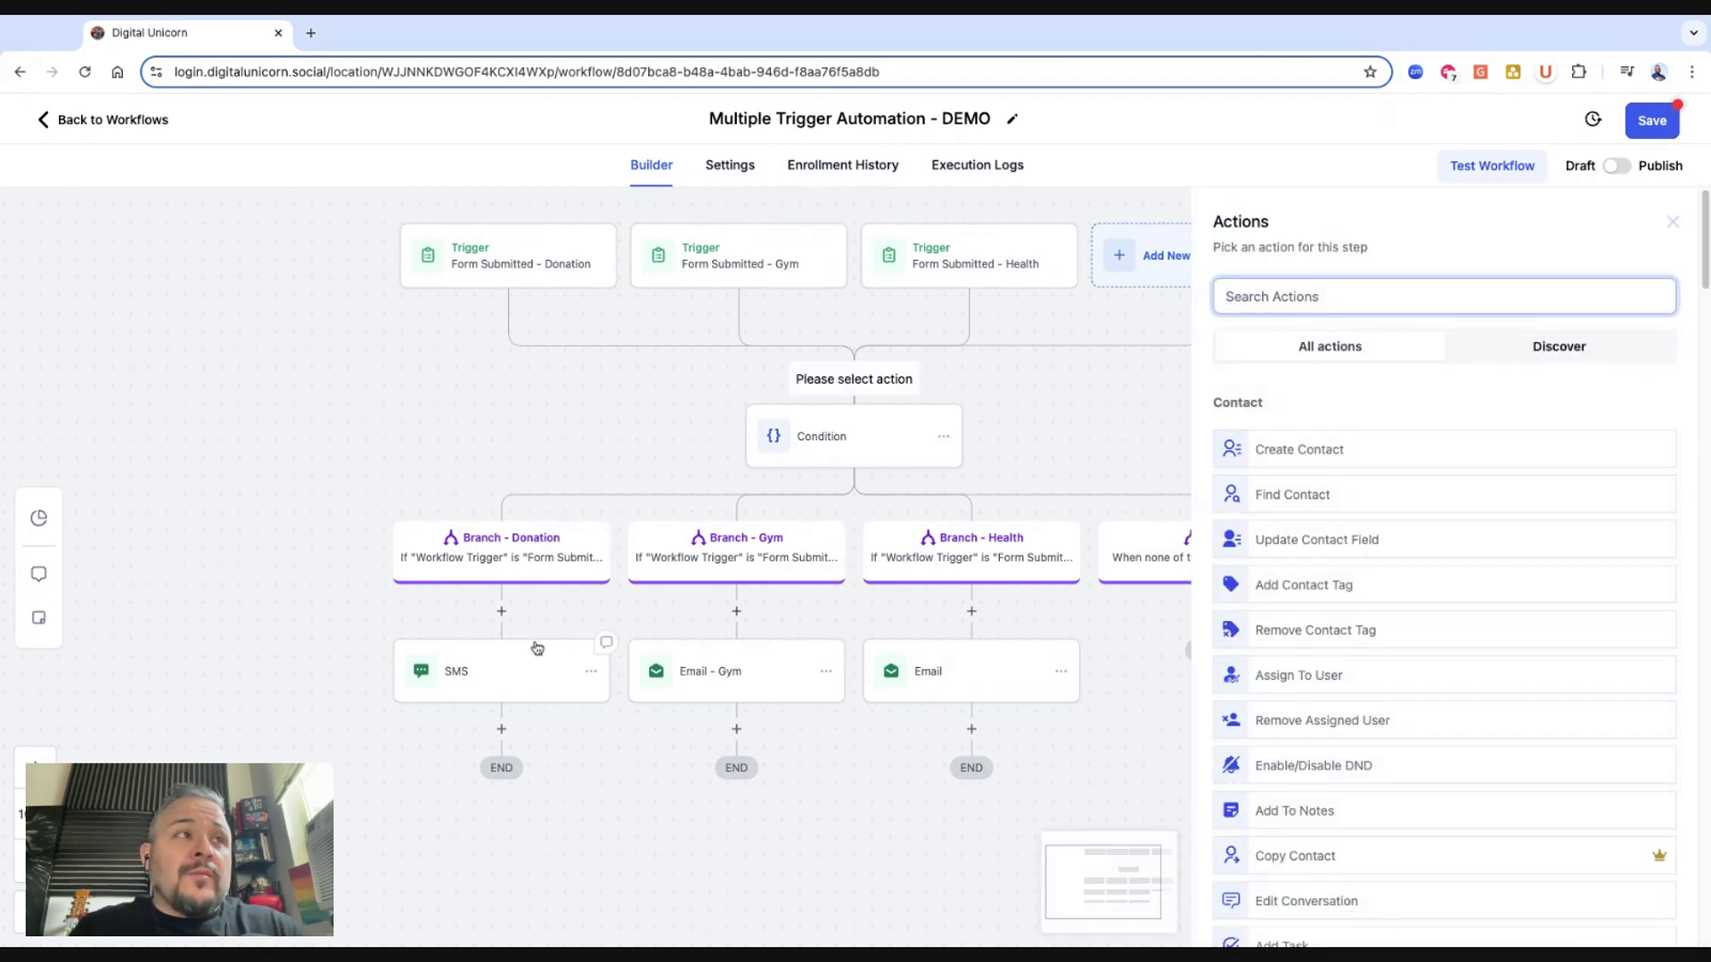
{"action": "left_click", "coordinate": [502, 729]}
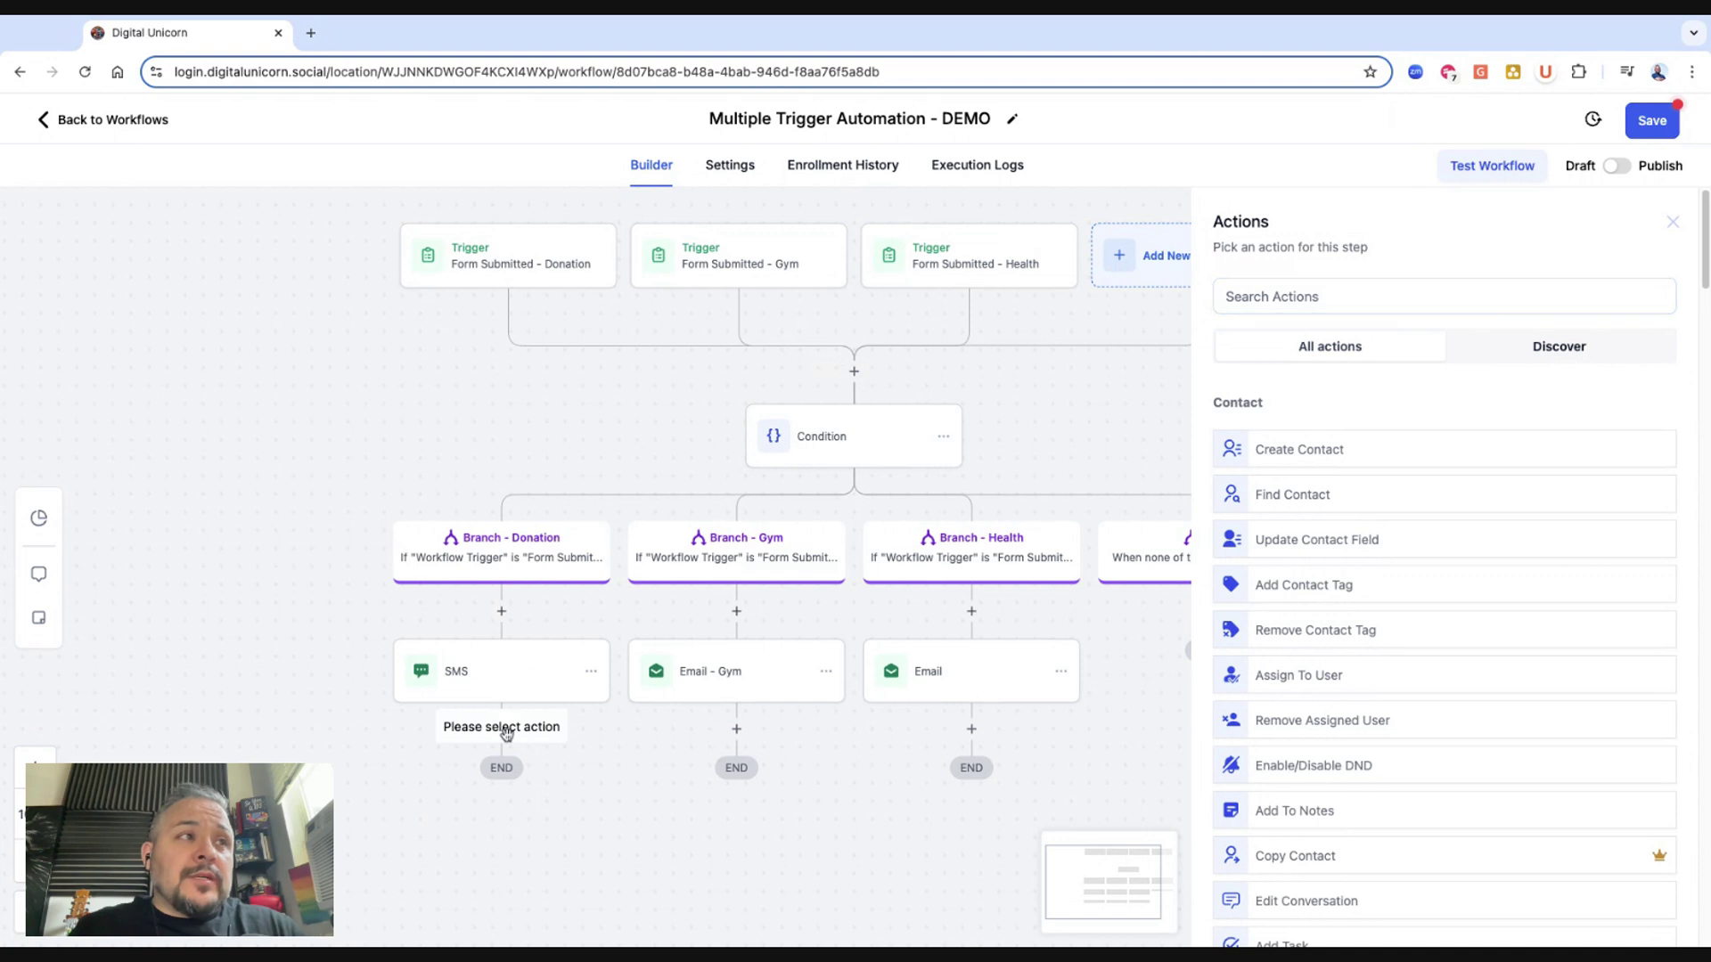
{"action": "left_click", "coordinate": [1309, 298]}
{"action": "type", "text": "tag"}
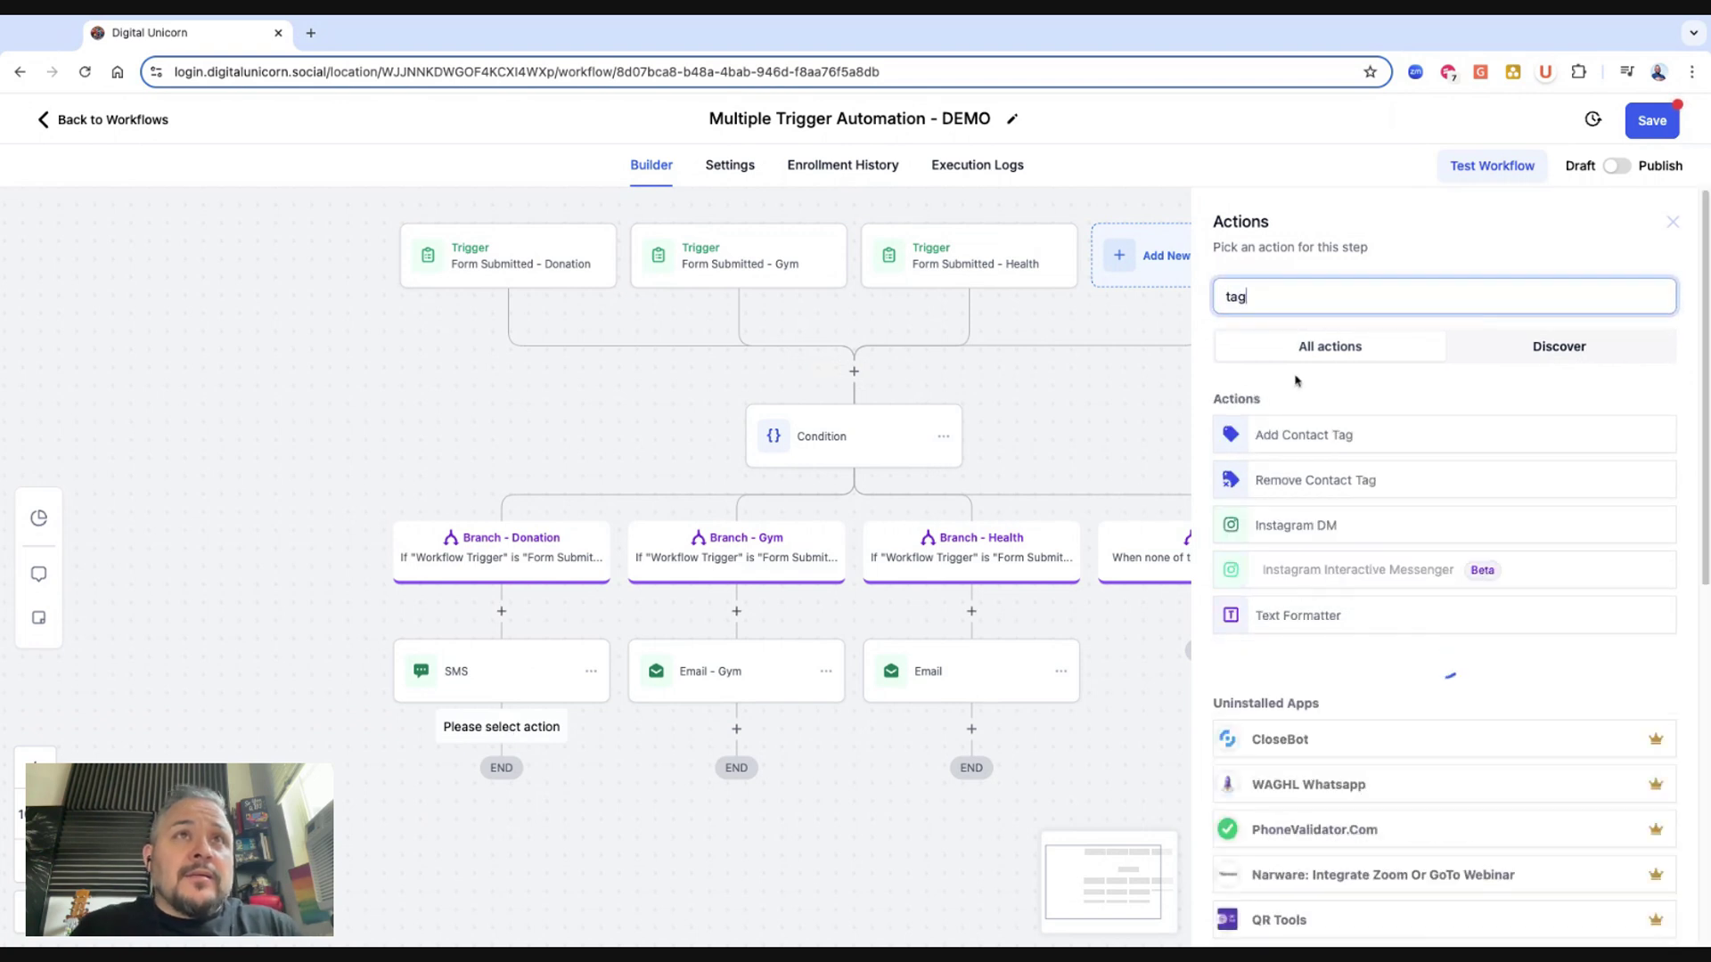
{"action": "left_click", "coordinate": [1291, 441]}
{"action": "left_click", "coordinate": [1294, 417]}
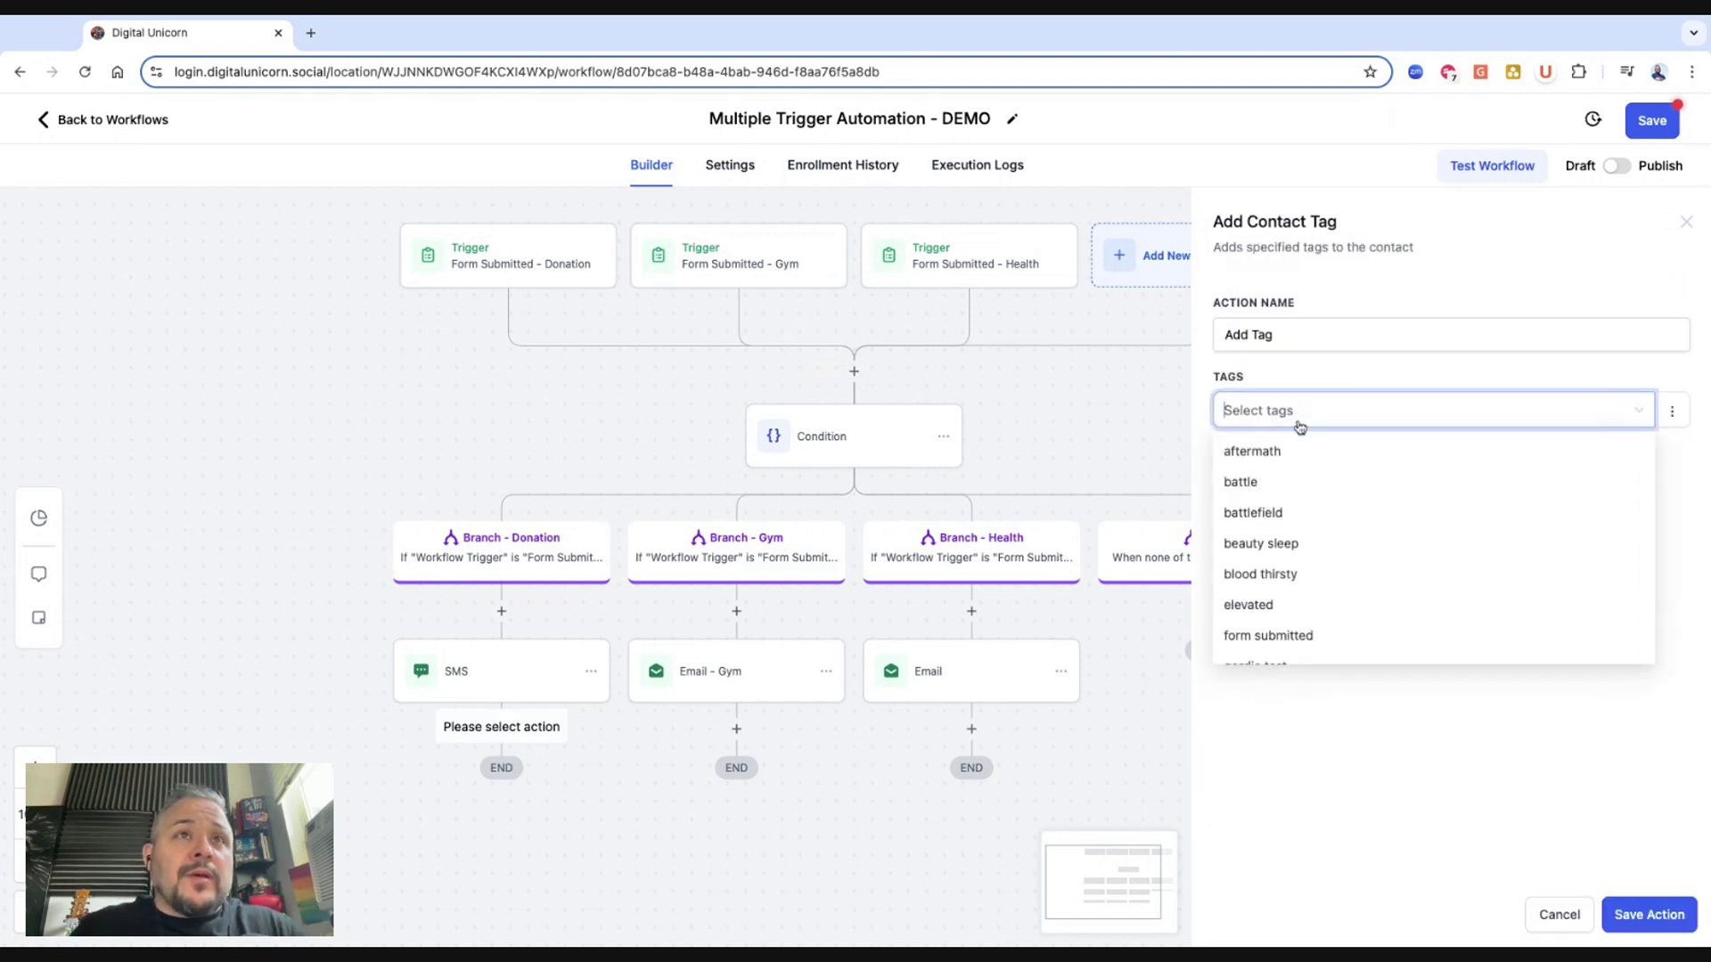
{"action": "left_click", "coordinate": [1285, 452]}
{"action": "left_click", "coordinate": [1647, 918]}
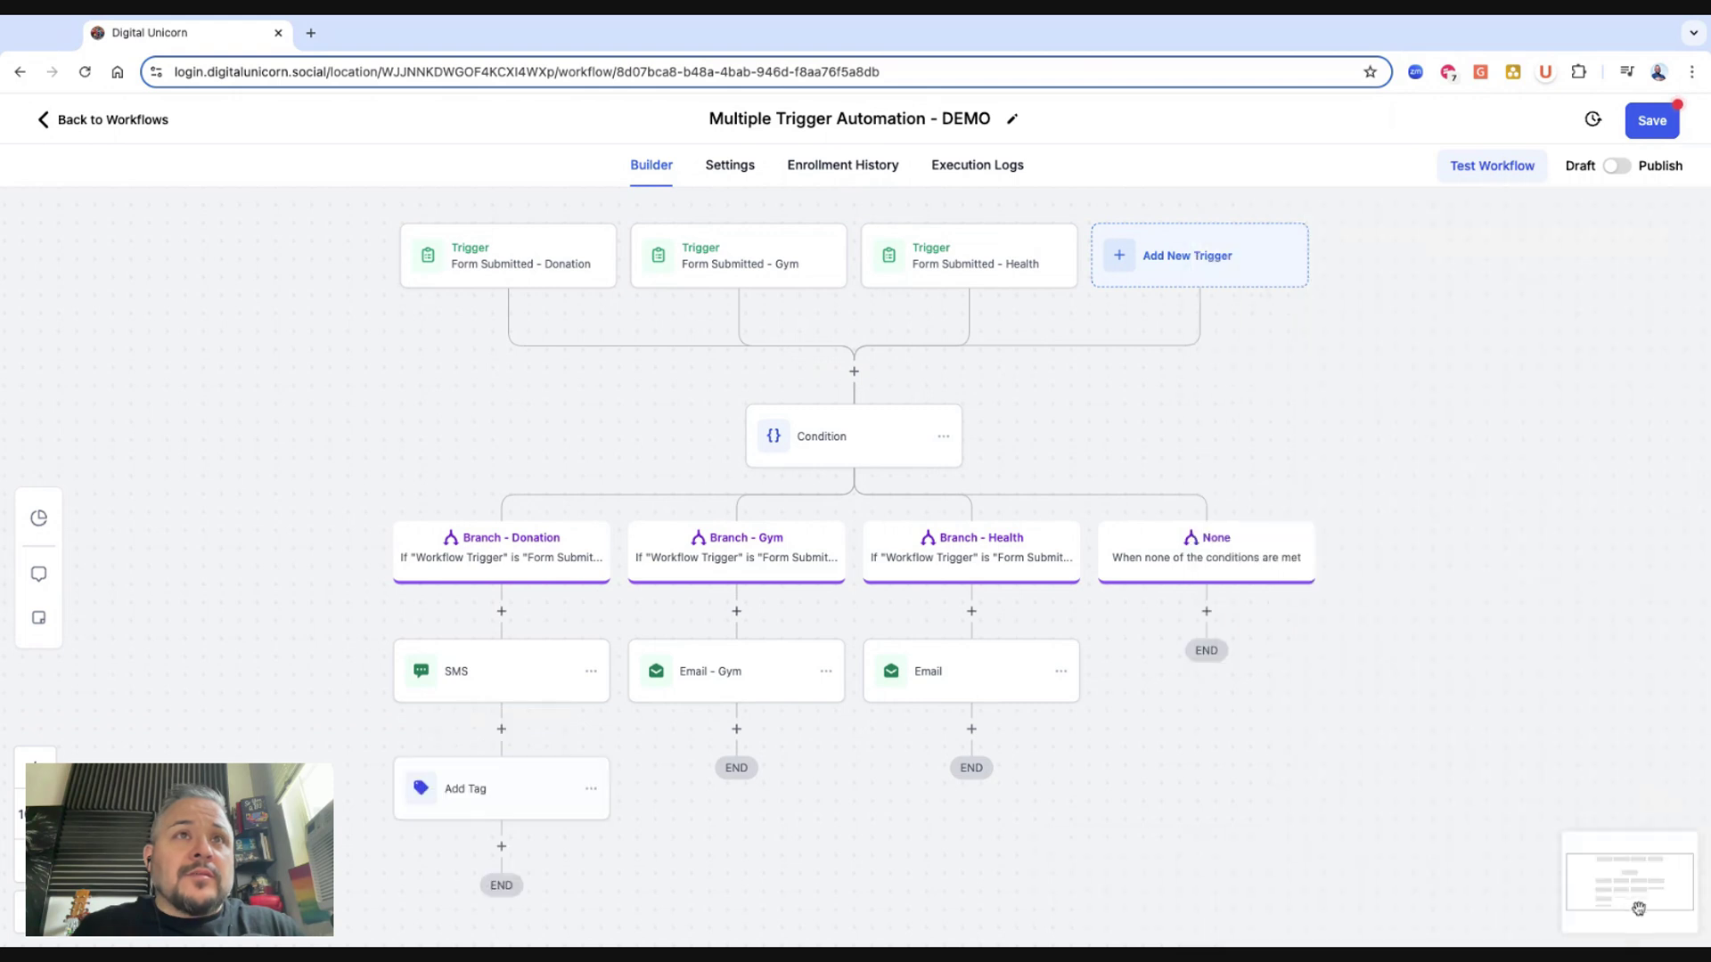
Add an Add Contact Tag action with the tag "battlefield" after the Gym branch's email and save it.
{"action": "left_click", "coordinate": [736, 729]}
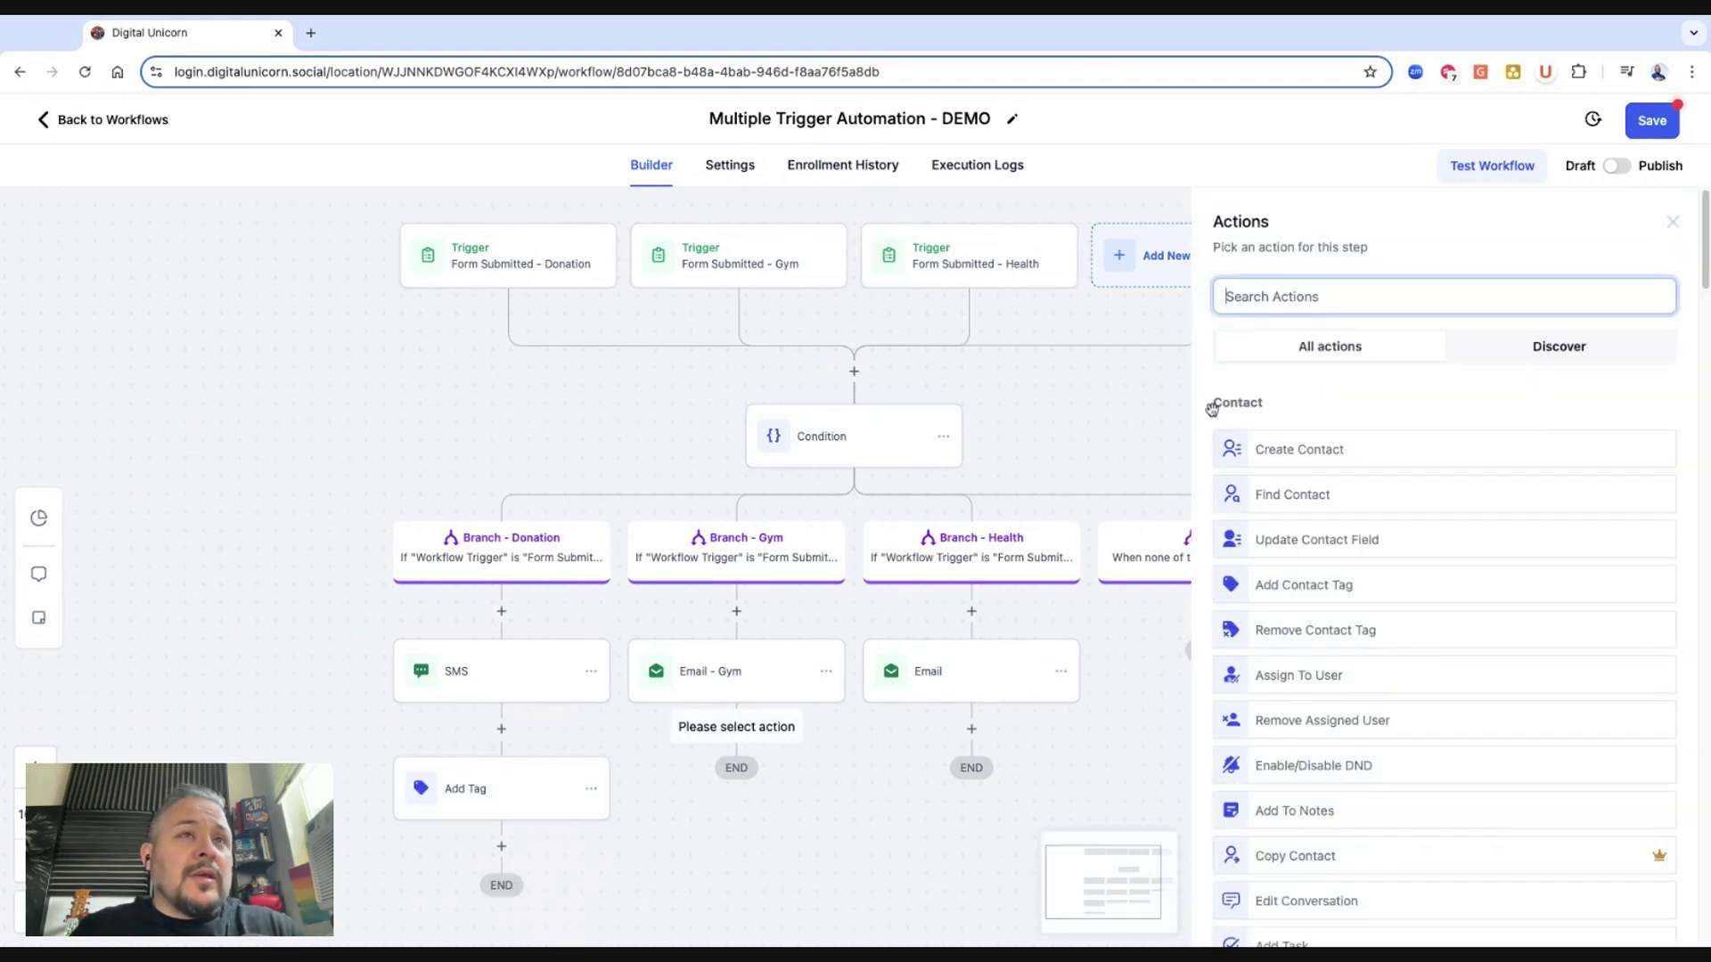
{"action": "type", "text": "tag"}
{"action": "left_click", "coordinate": [1301, 436]}
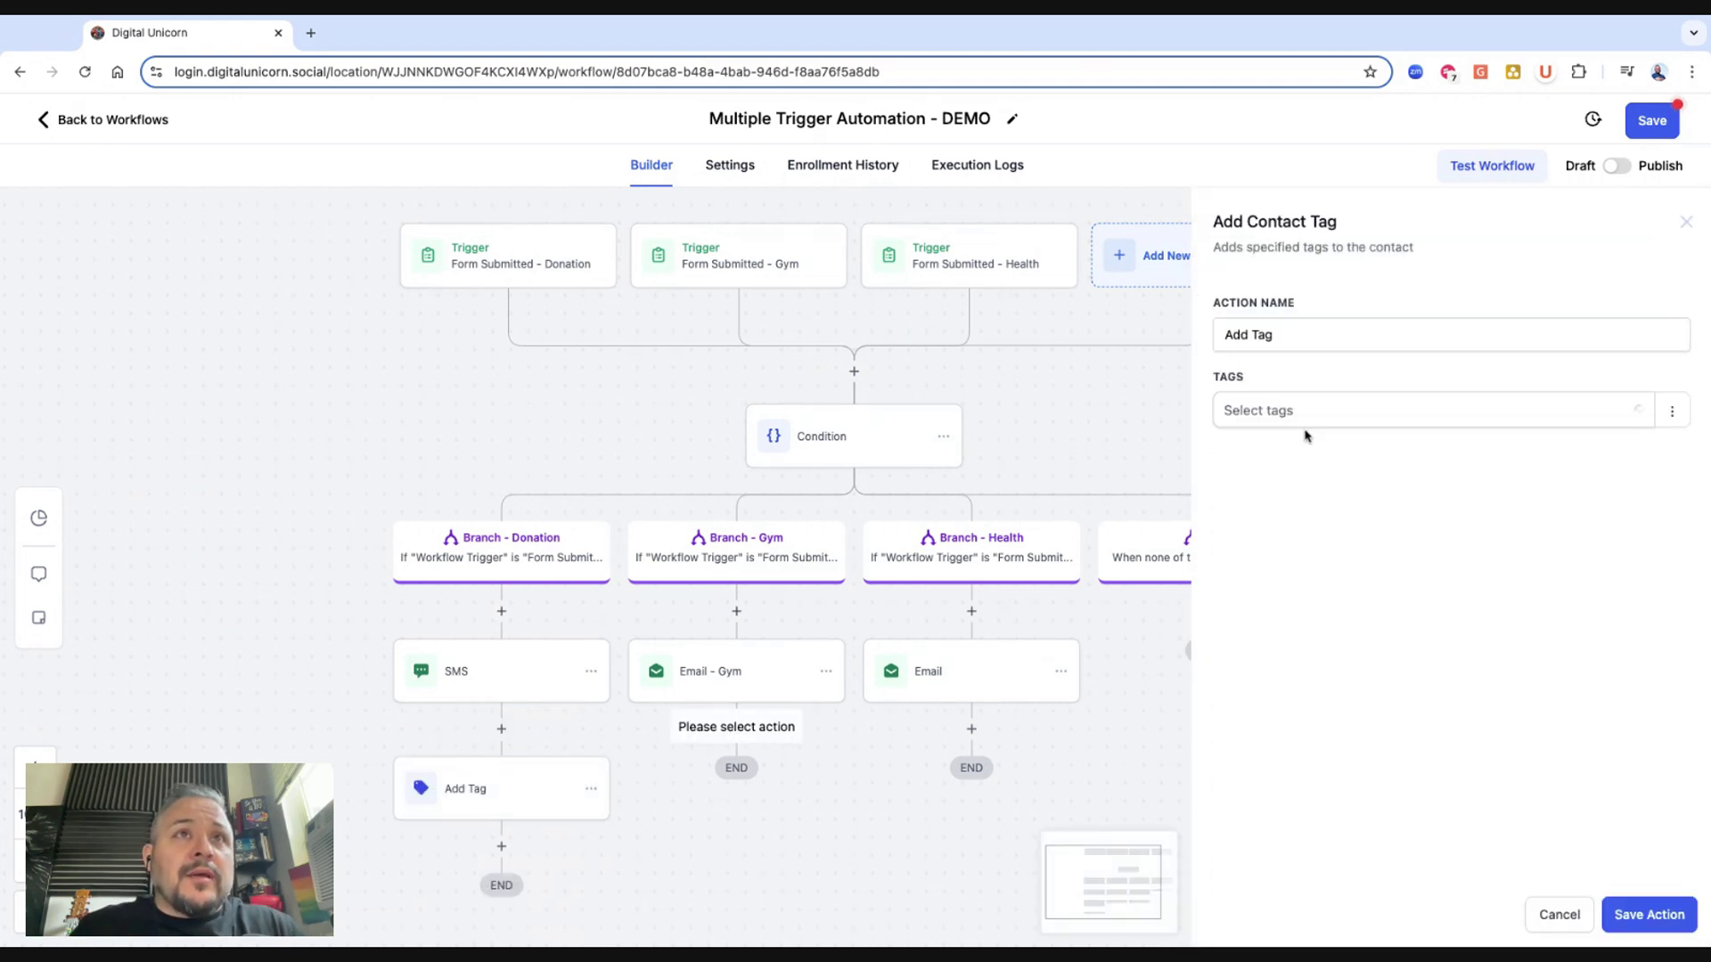
{"action": "left_click", "coordinate": [1339, 411]}
{"action": "left_click", "coordinate": [1297, 513]}
{"action": "left_click", "coordinate": [1647, 927]}
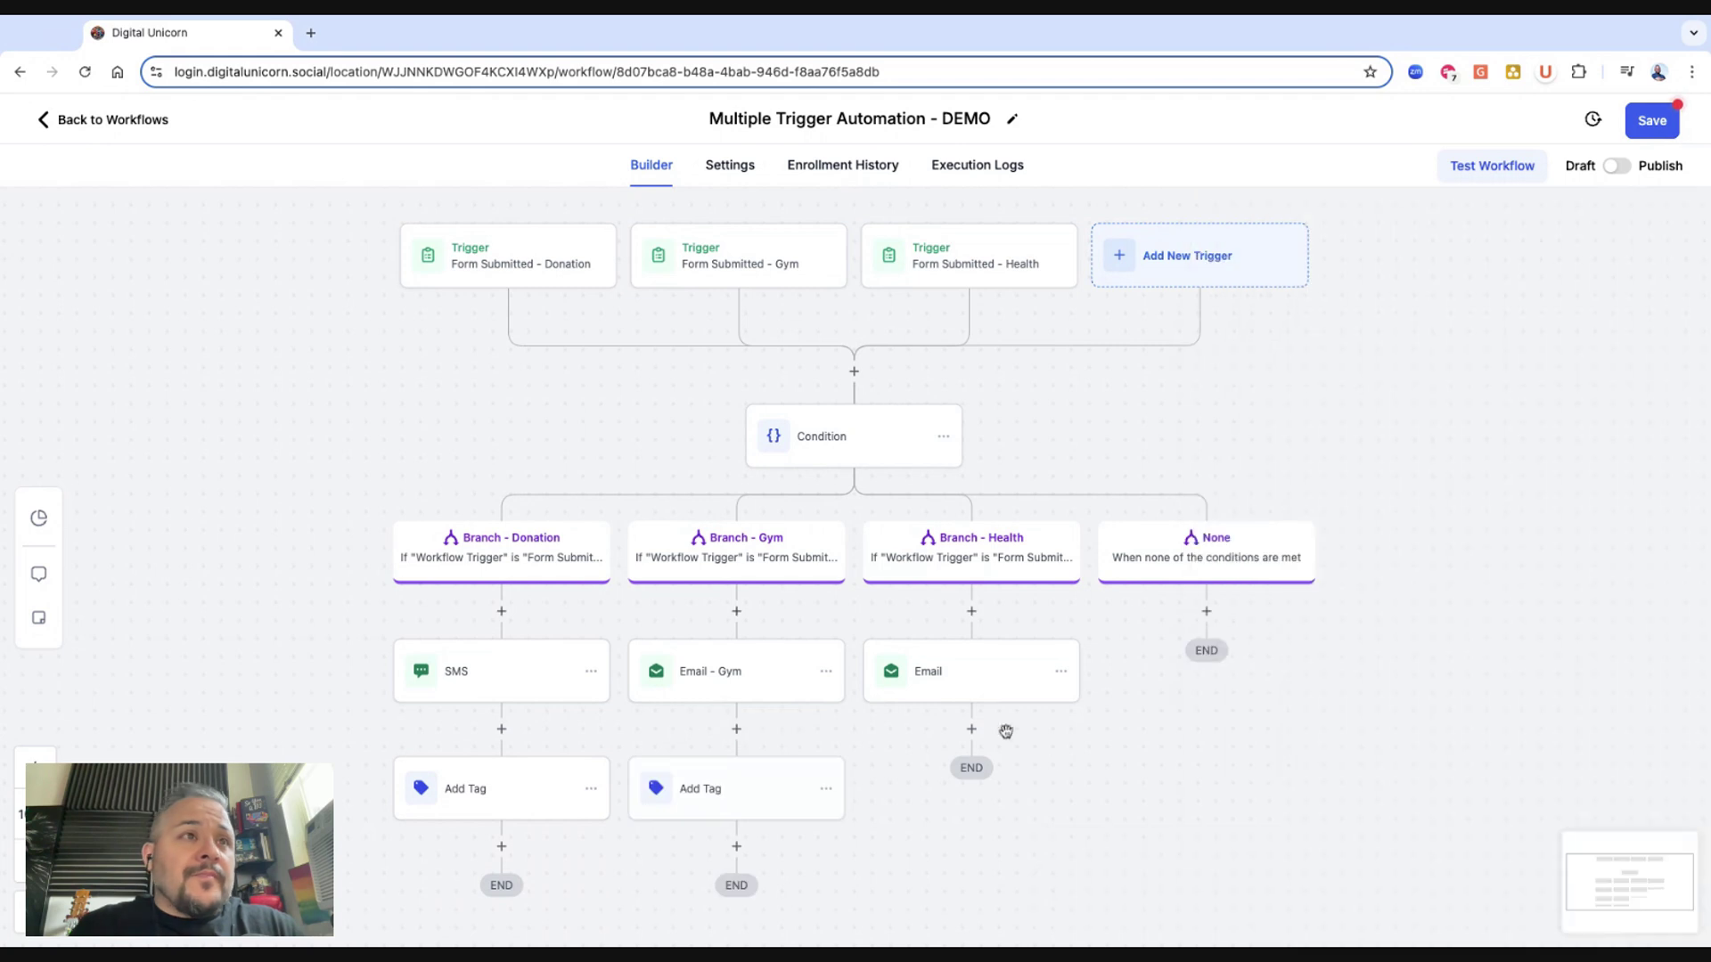
Add an Add Contact Tag action after the Health branch's email, choose an existing tag for it, and save the action.
{"action": "left_click", "coordinate": [973, 731]}
{"action": "type", "text": "tg"}
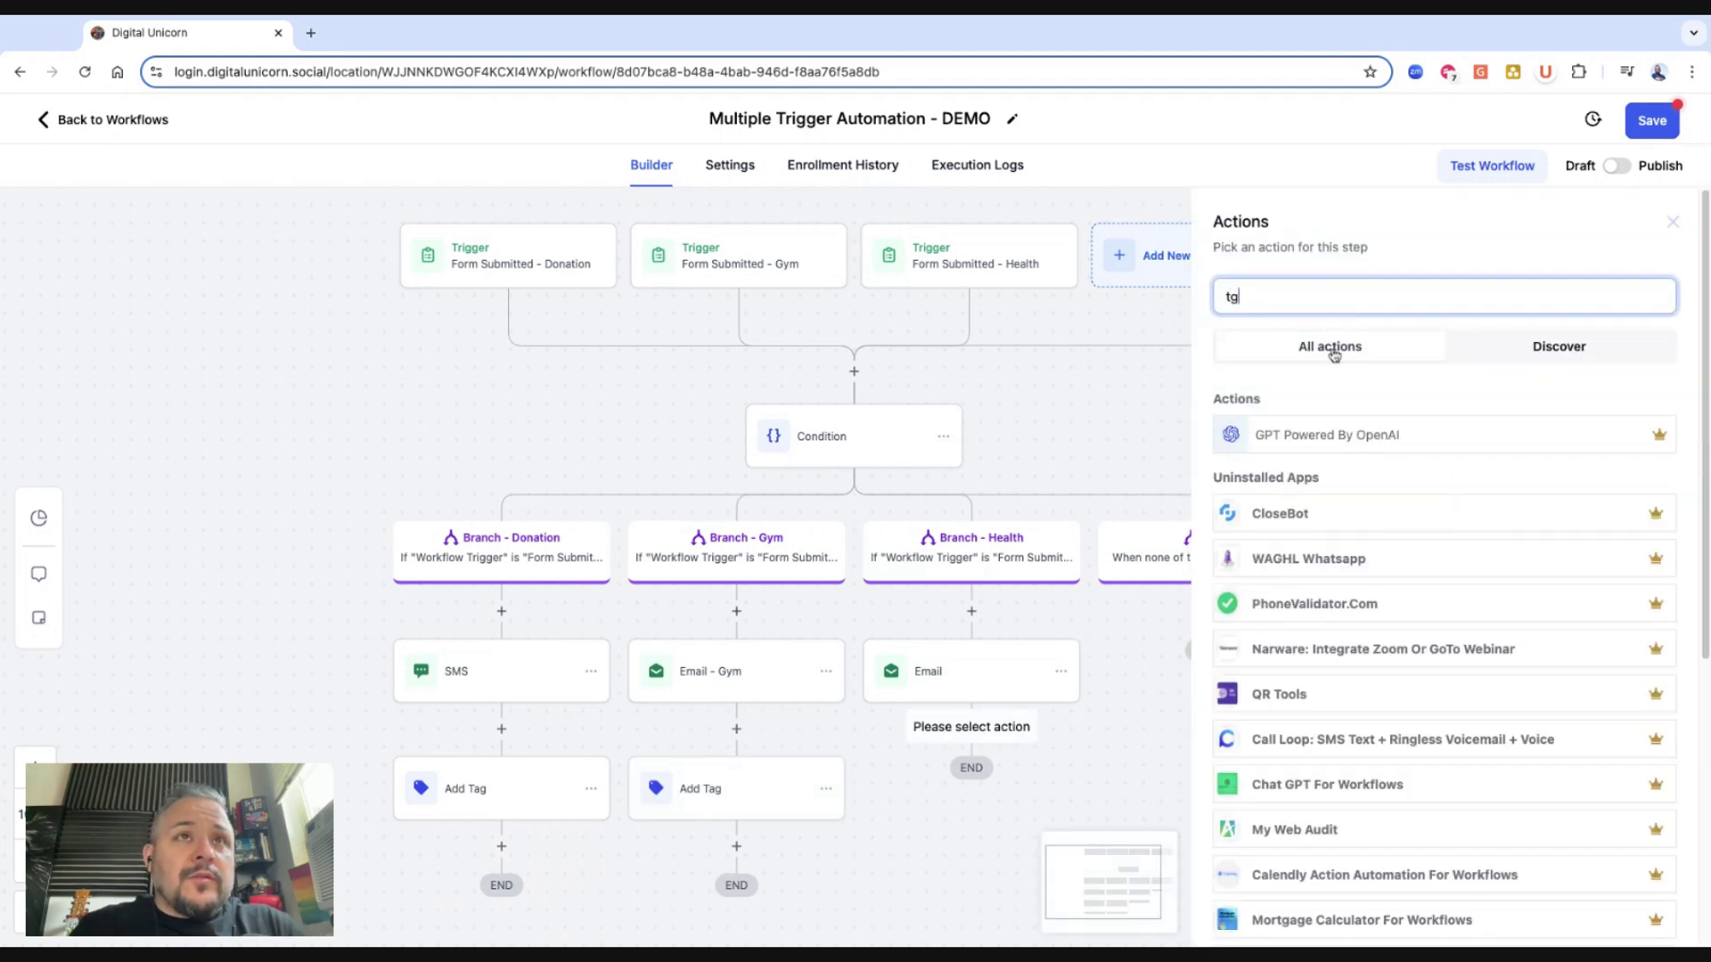
{"action": "key", "text": "BackSpace"}
{"action": "type", "text": "ag"}
{"action": "left_click", "coordinate": [1299, 432]}
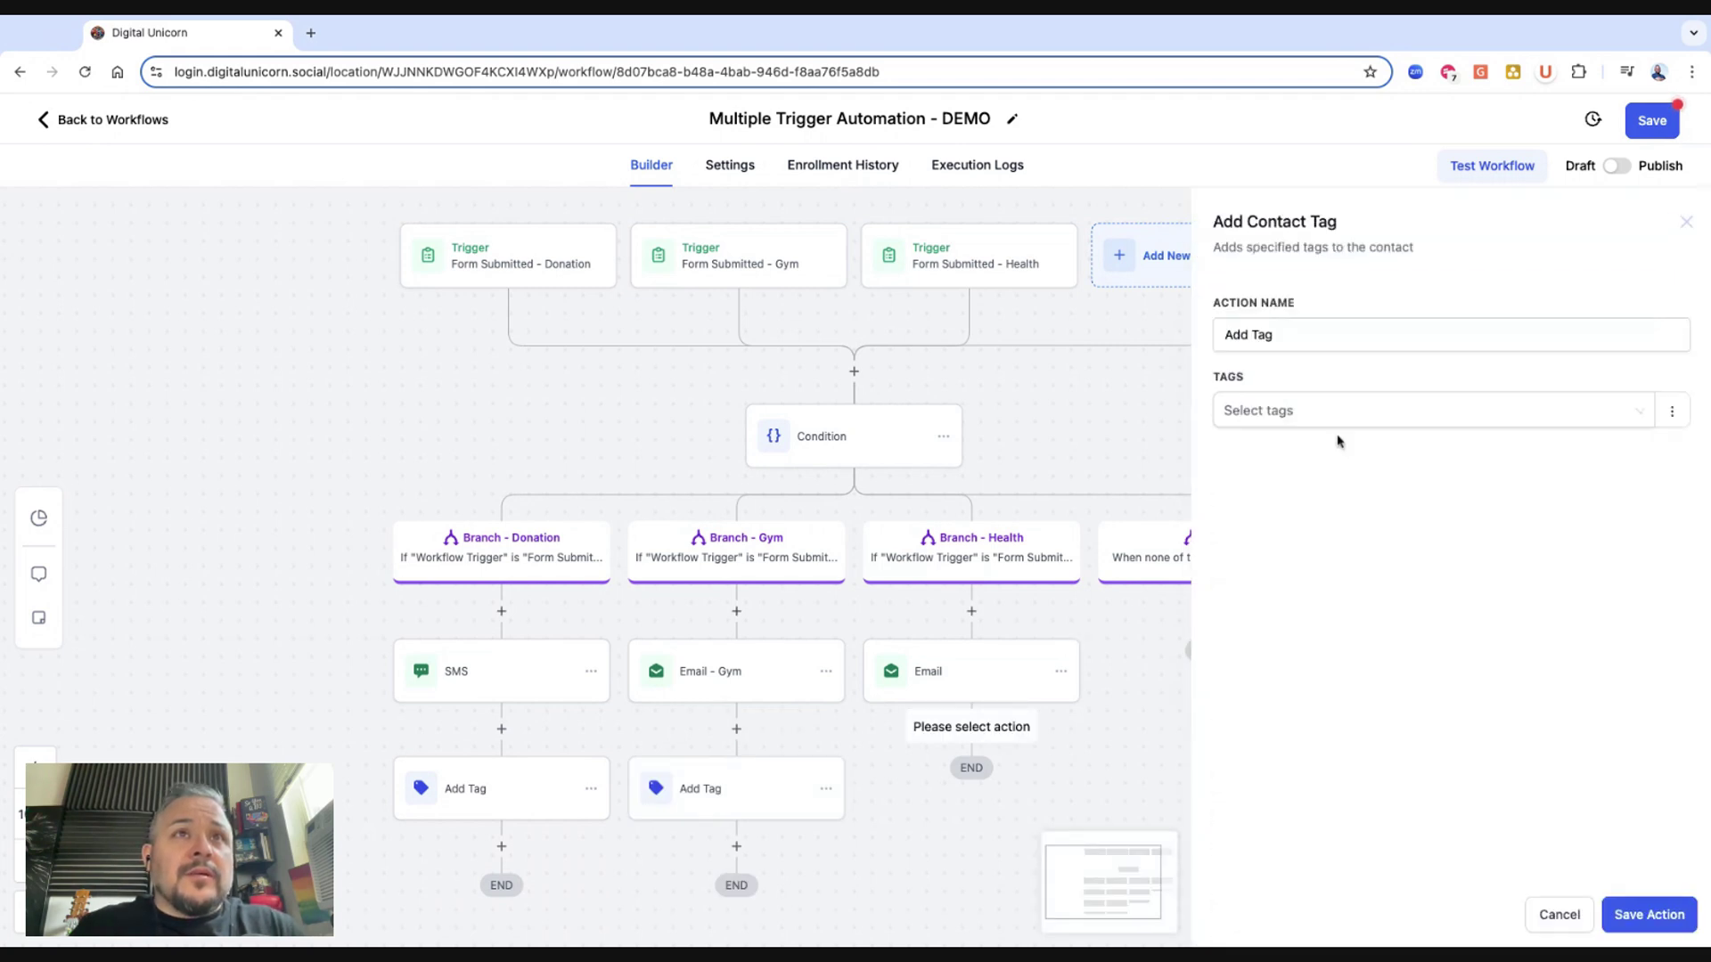
{"action": "left_click", "coordinate": [1311, 419]}
{"action": "left_click", "coordinate": [1261, 543]}
{"action": "left_click", "coordinate": [1656, 923]}
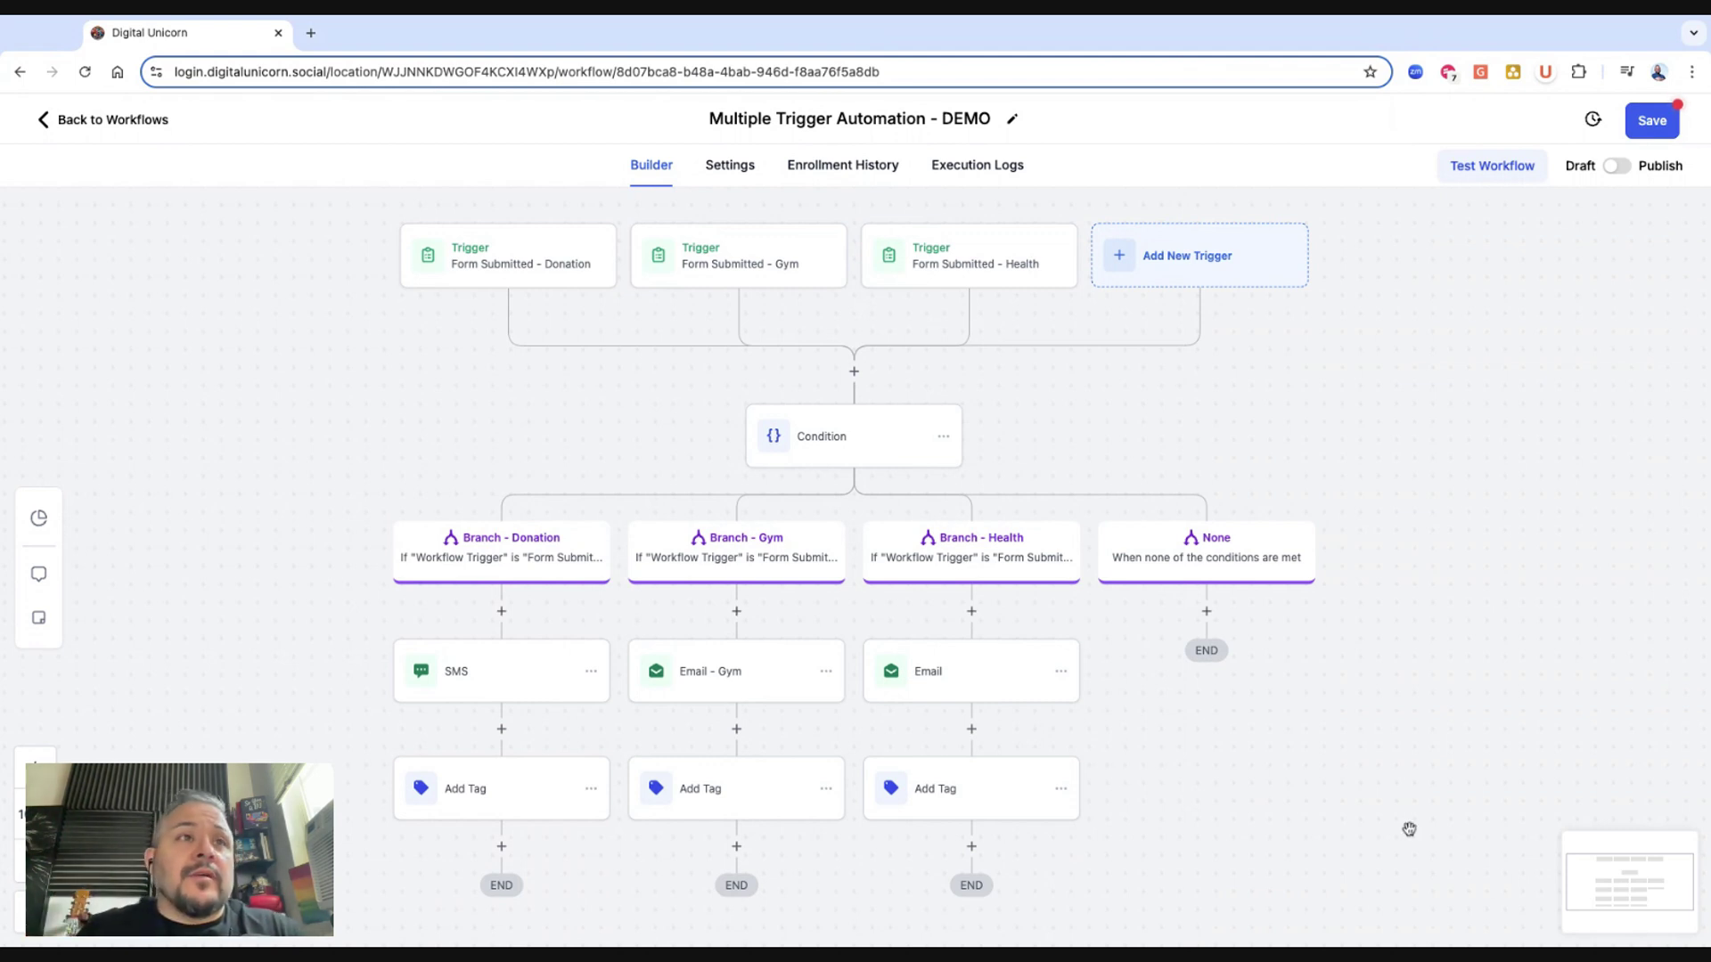
{"action": "scroll", "coordinate": [832, 600], "scroll_direction": "down", "scroll_amount": 3}
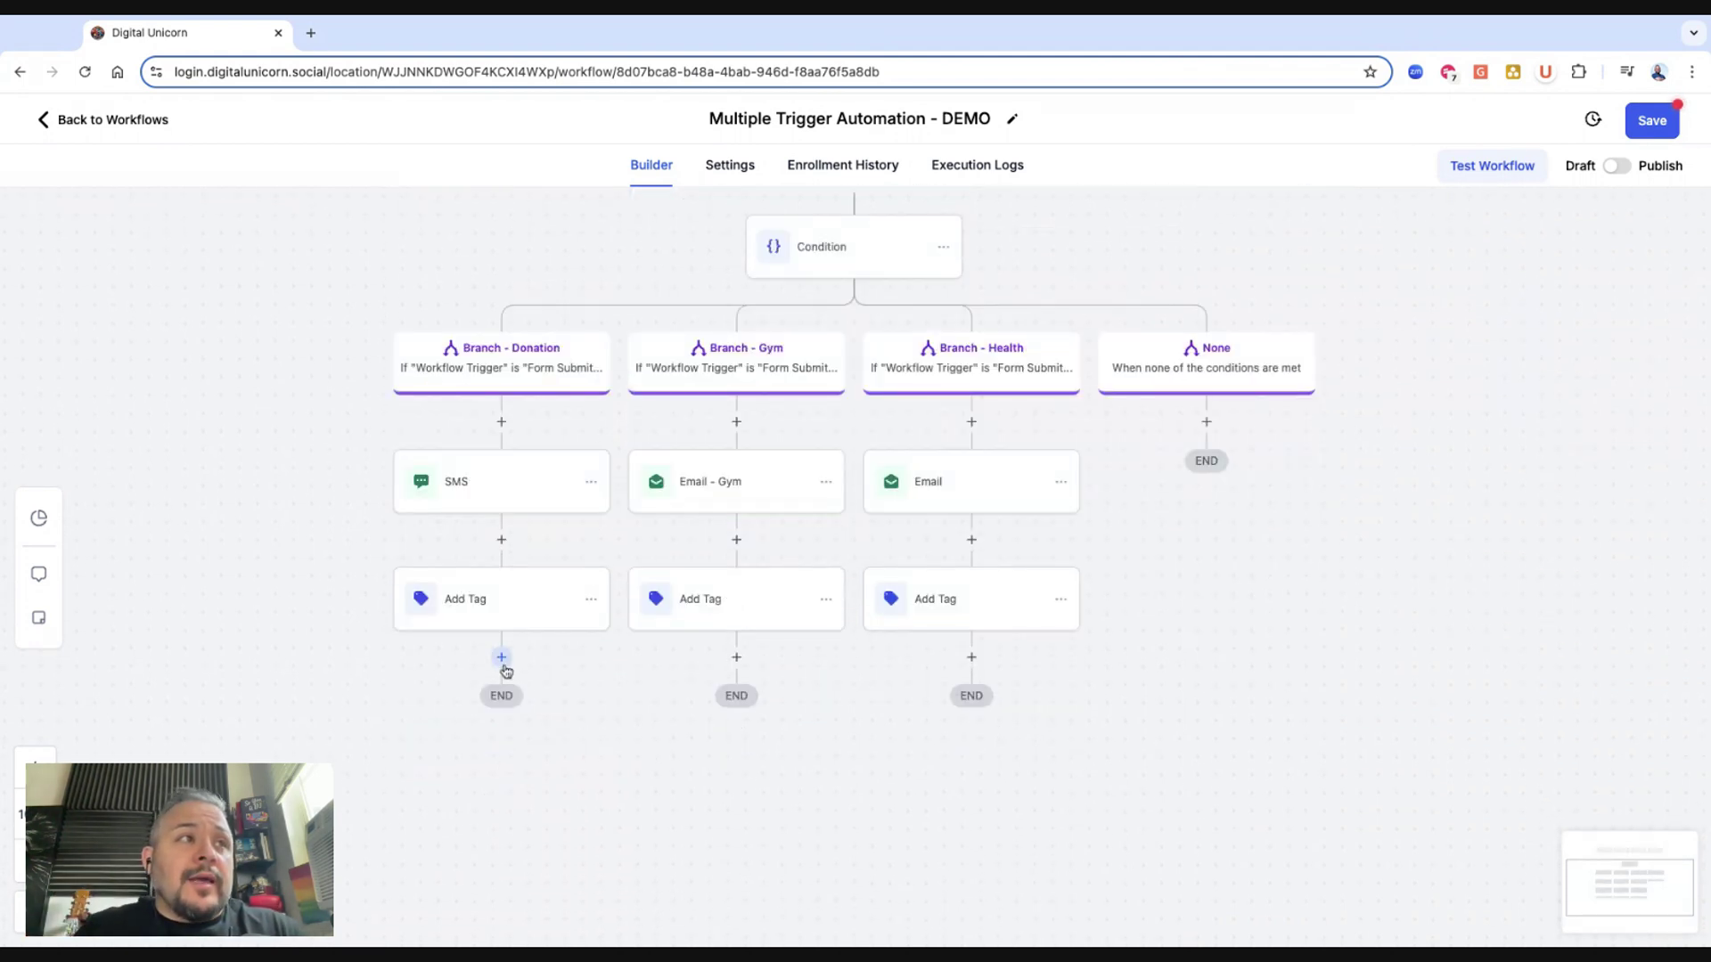
{"action": "left_click", "coordinate": [501, 657]}
{"action": "type", "text": "opp"}
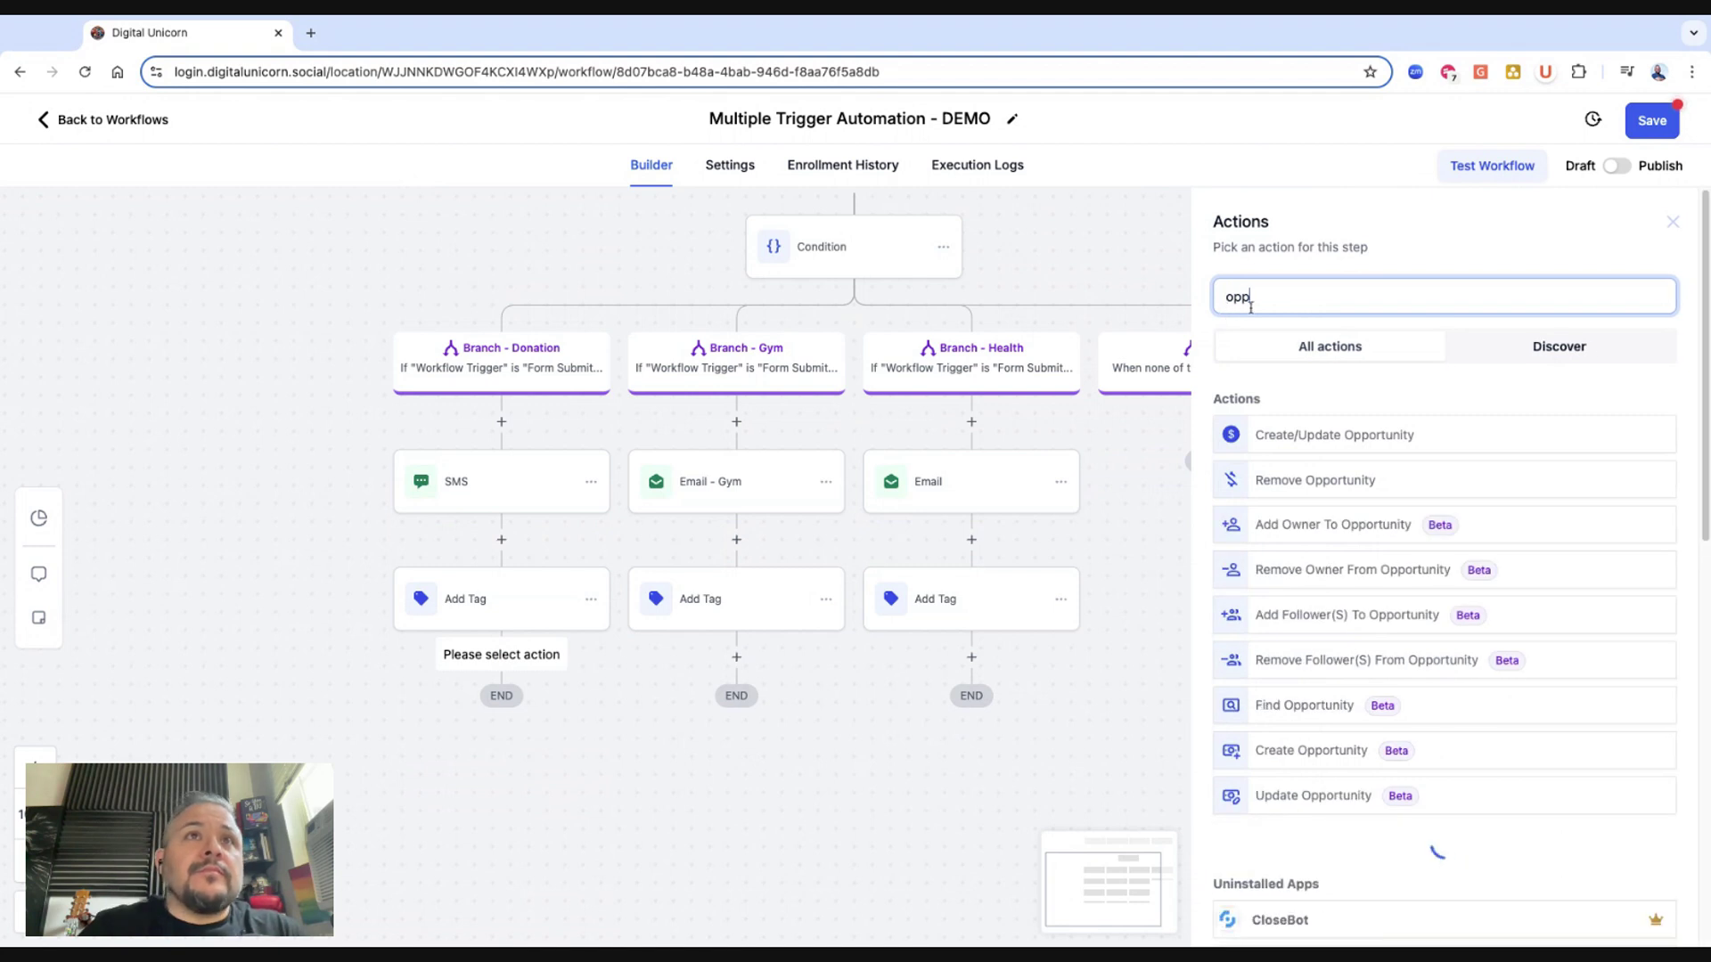
{"action": "left_click", "coordinate": [1283, 436]}
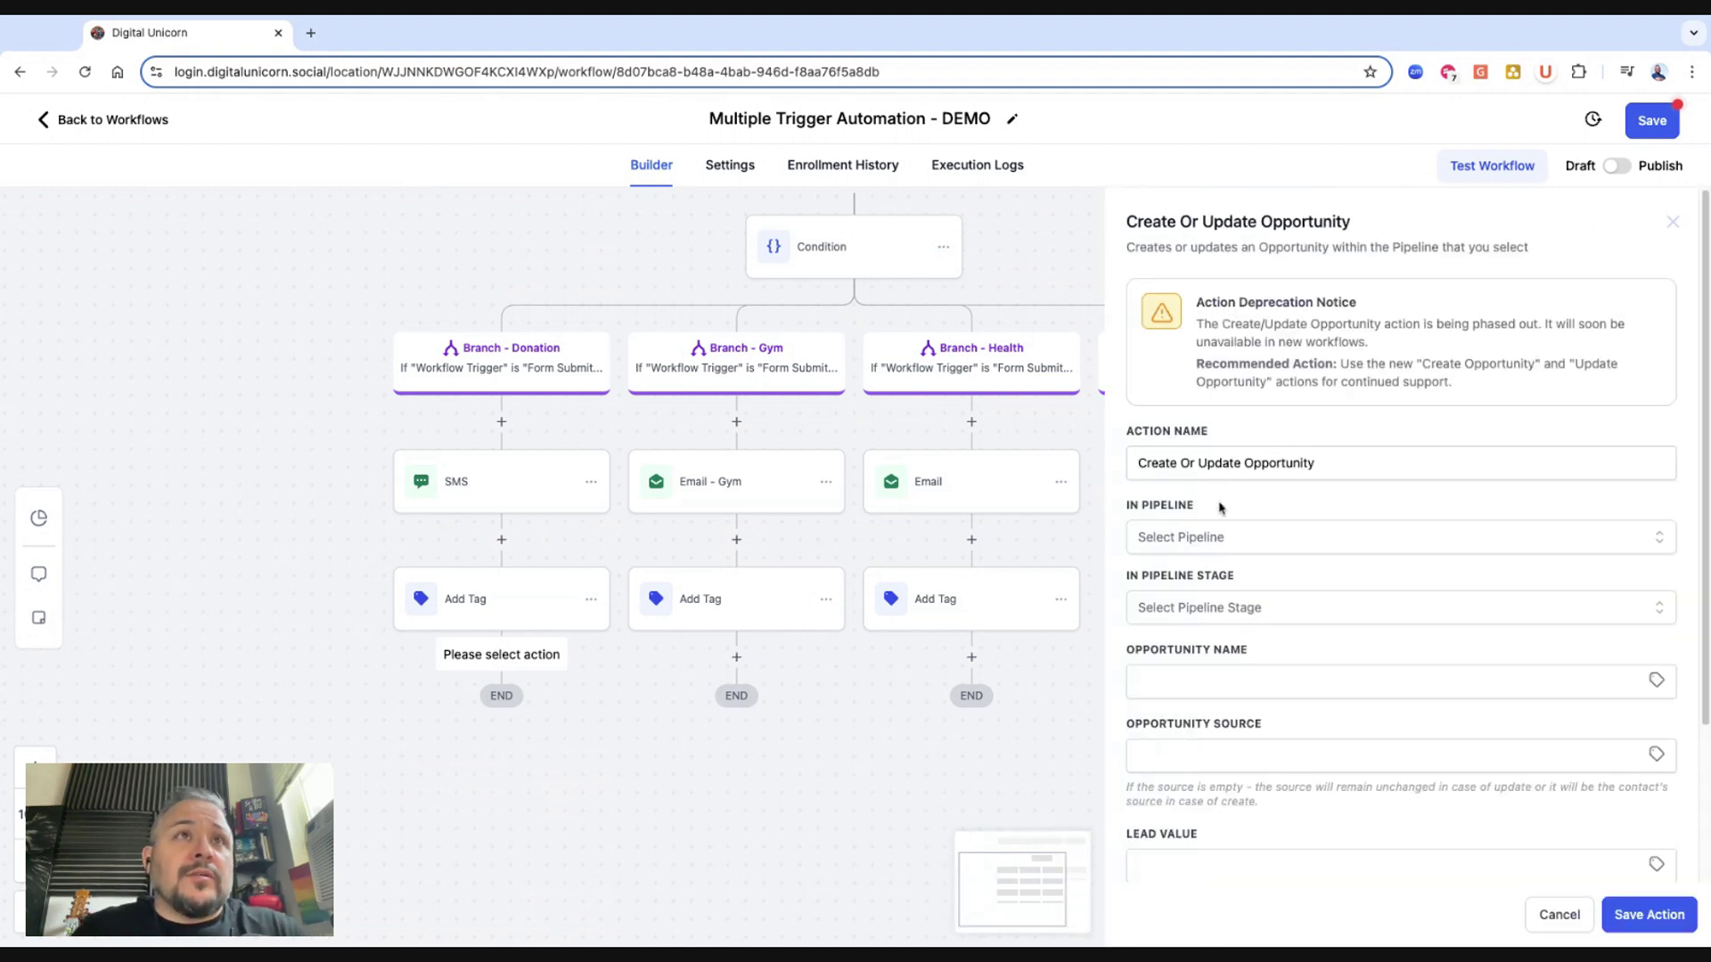
{"action": "left_click", "coordinate": [1235, 546]}
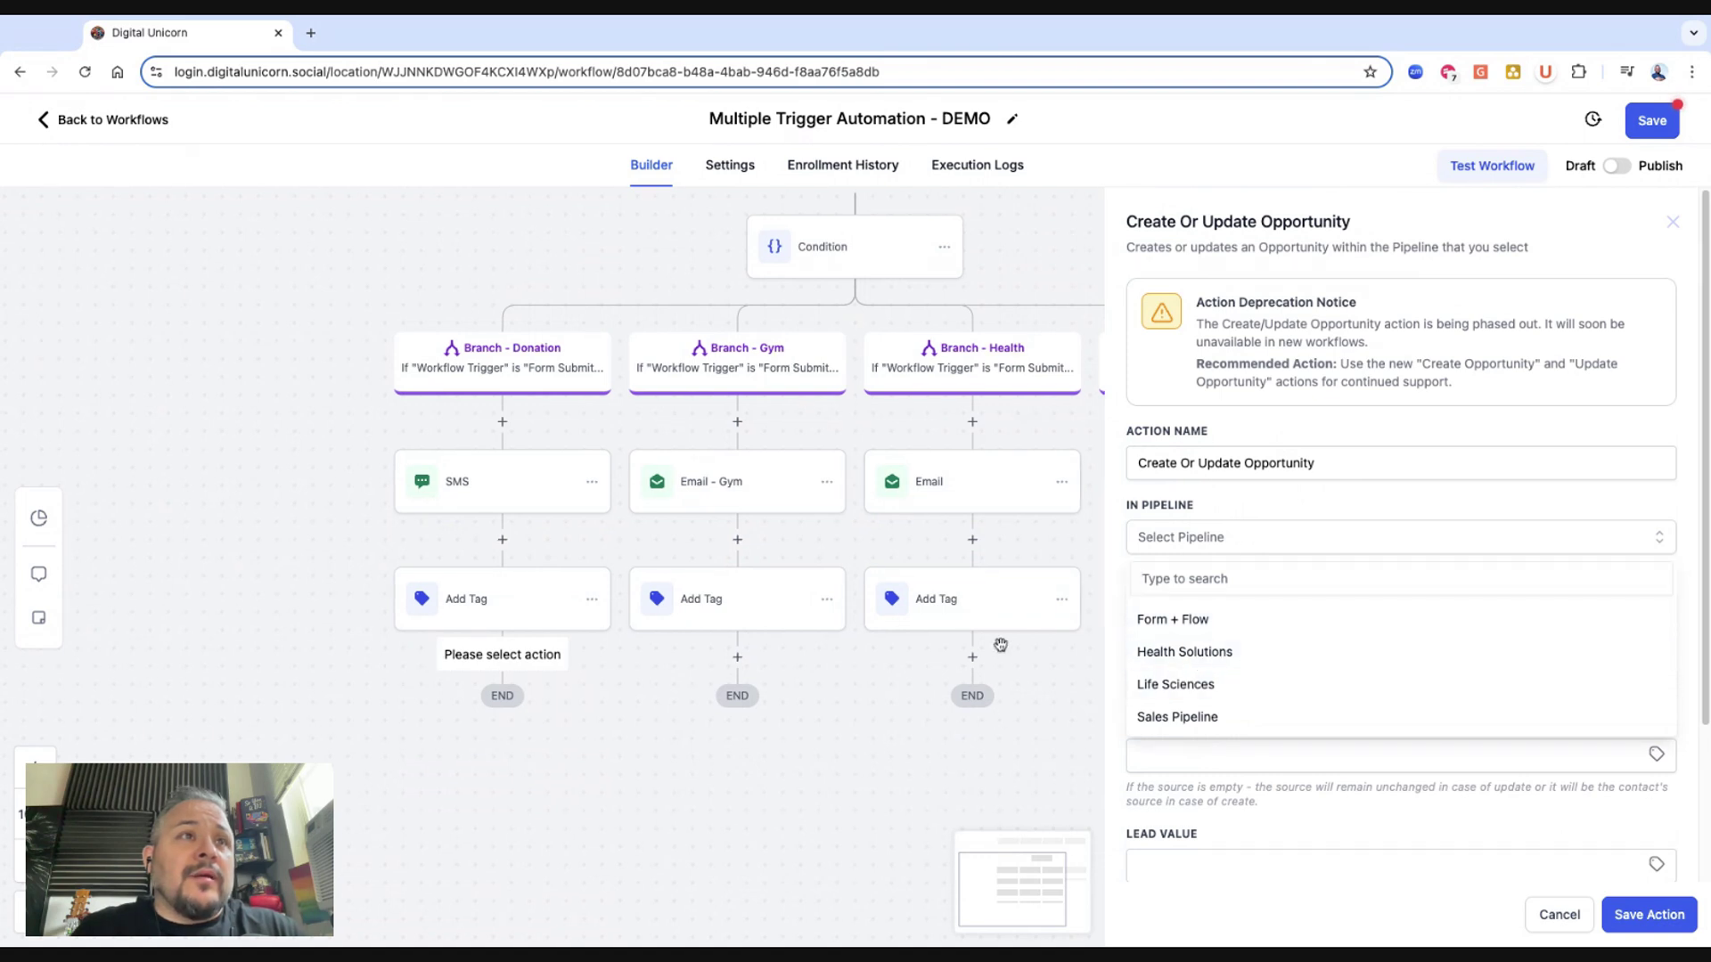
Add a Create/Update Opportunity action after the Health branch's tag, using the Health Solutions pipeline and the Responded stage.
{"action": "left_click", "coordinate": [972, 658]}
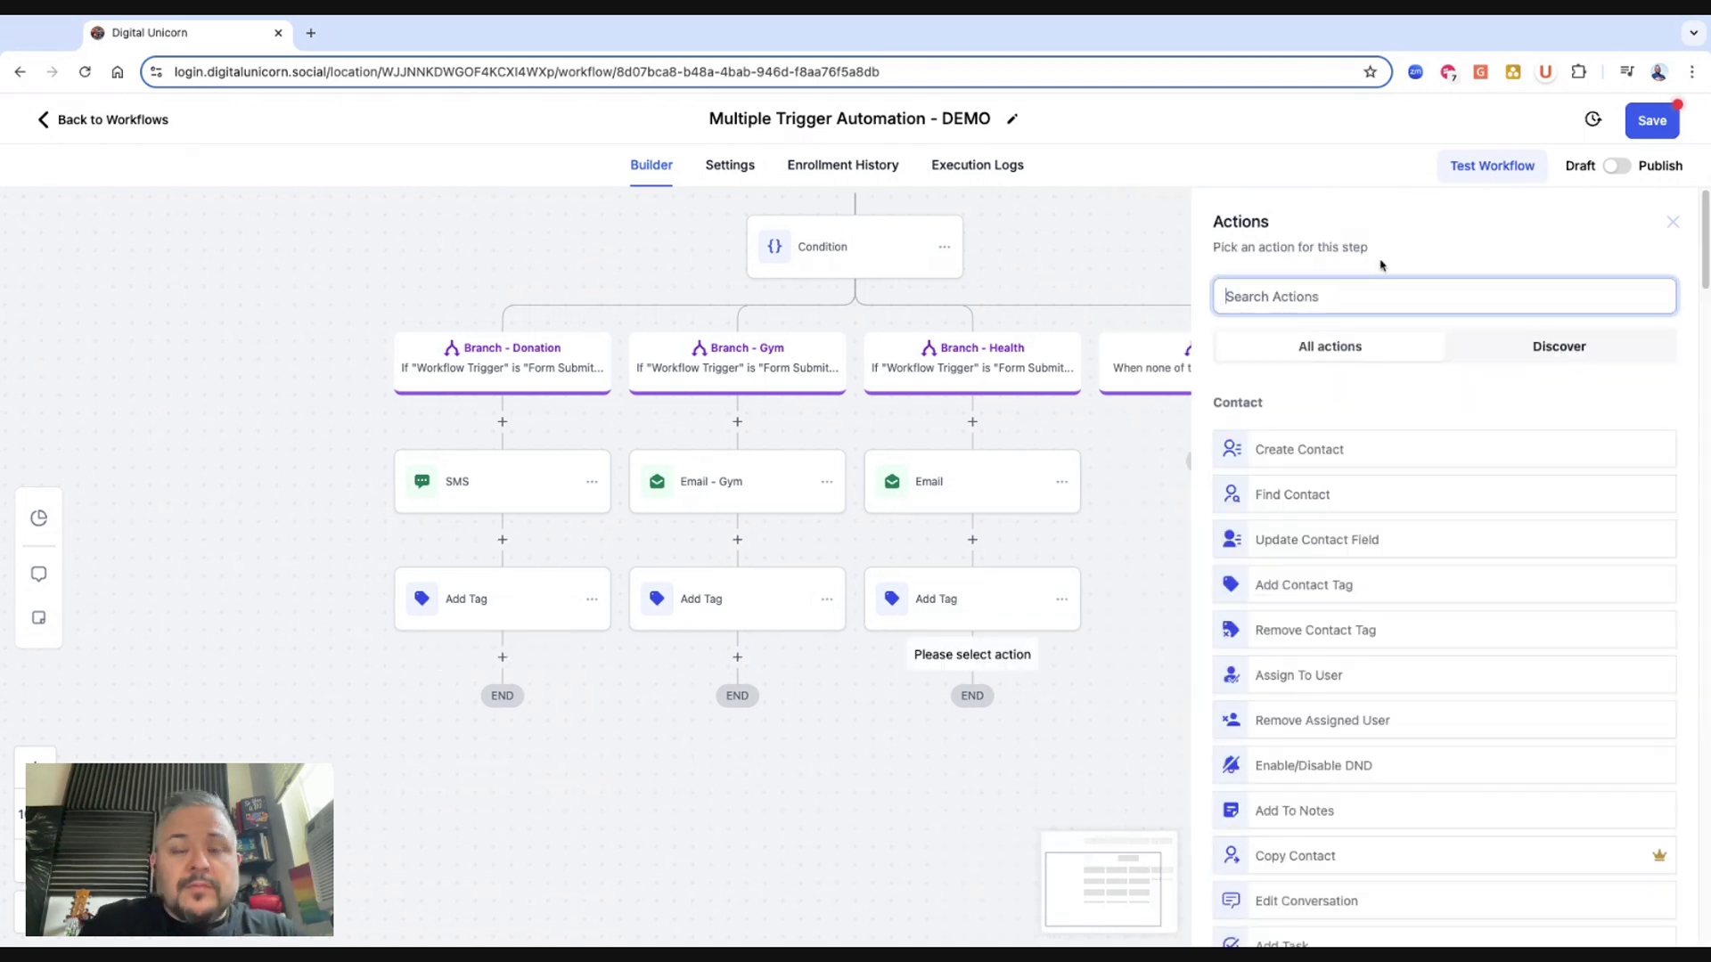
{"action": "type", "text": "op"}
{"action": "left_click", "coordinate": [1284, 436]}
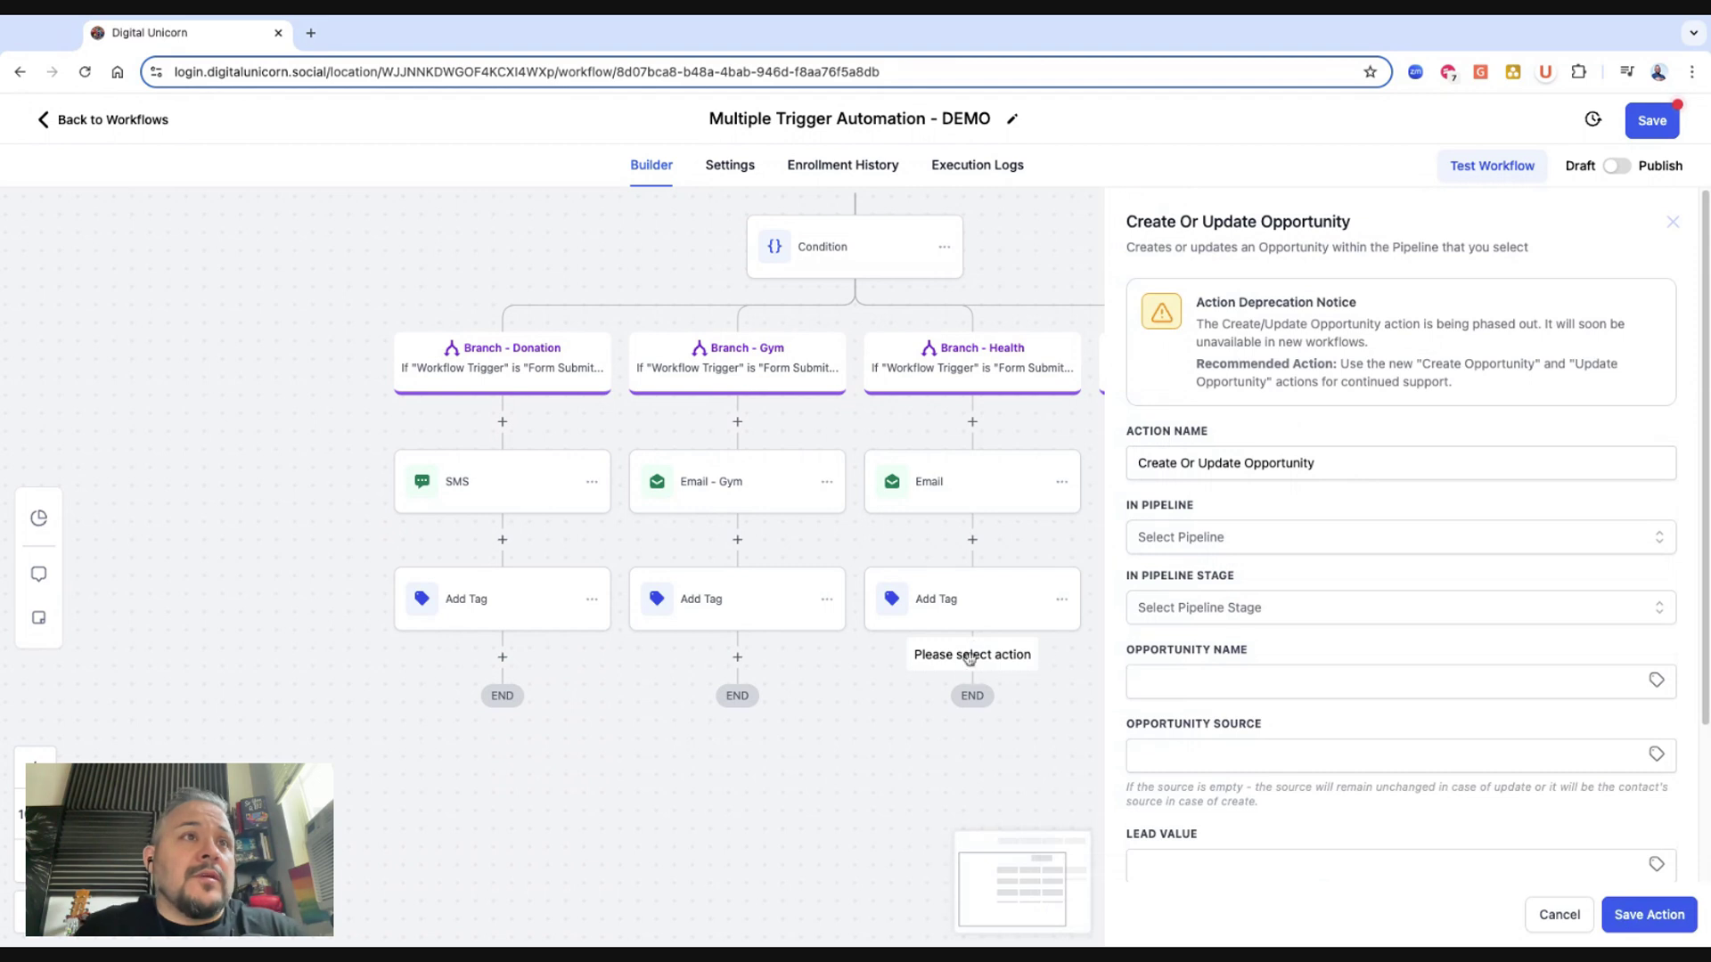
{"action": "left_click", "coordinate": [1264, 535]}
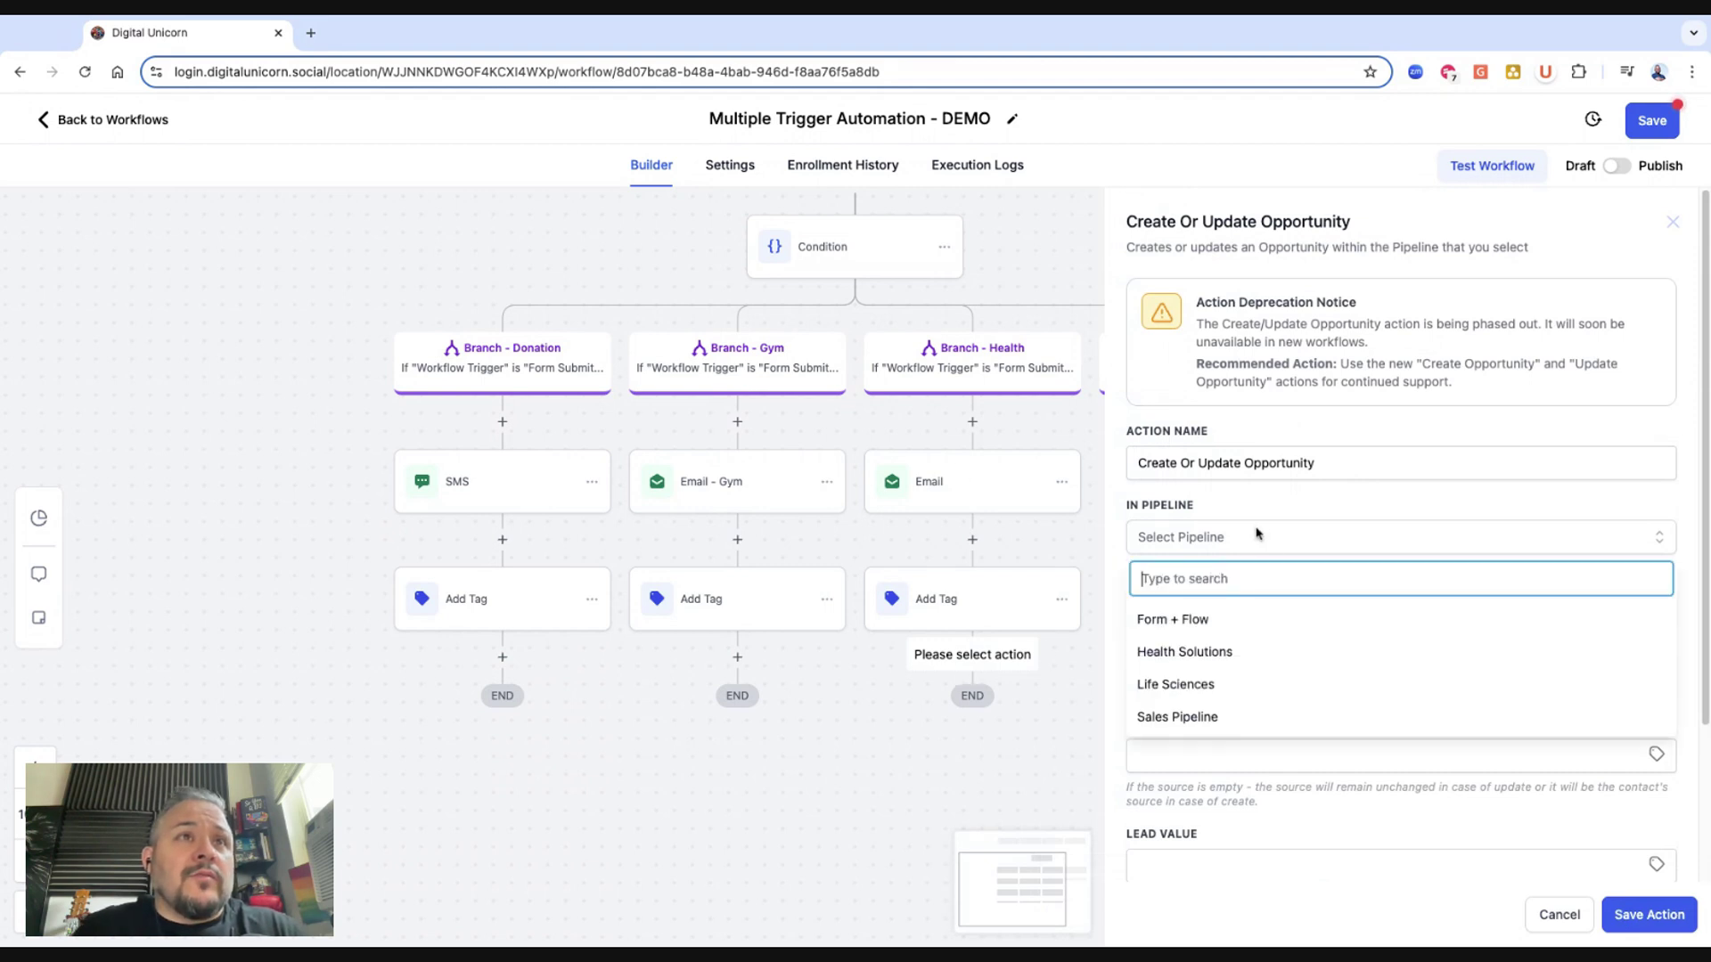
{"action": "left_click", "coordinate": [1191, 655]}
{"action": "left_click", "coordinate": [1225, 613]}
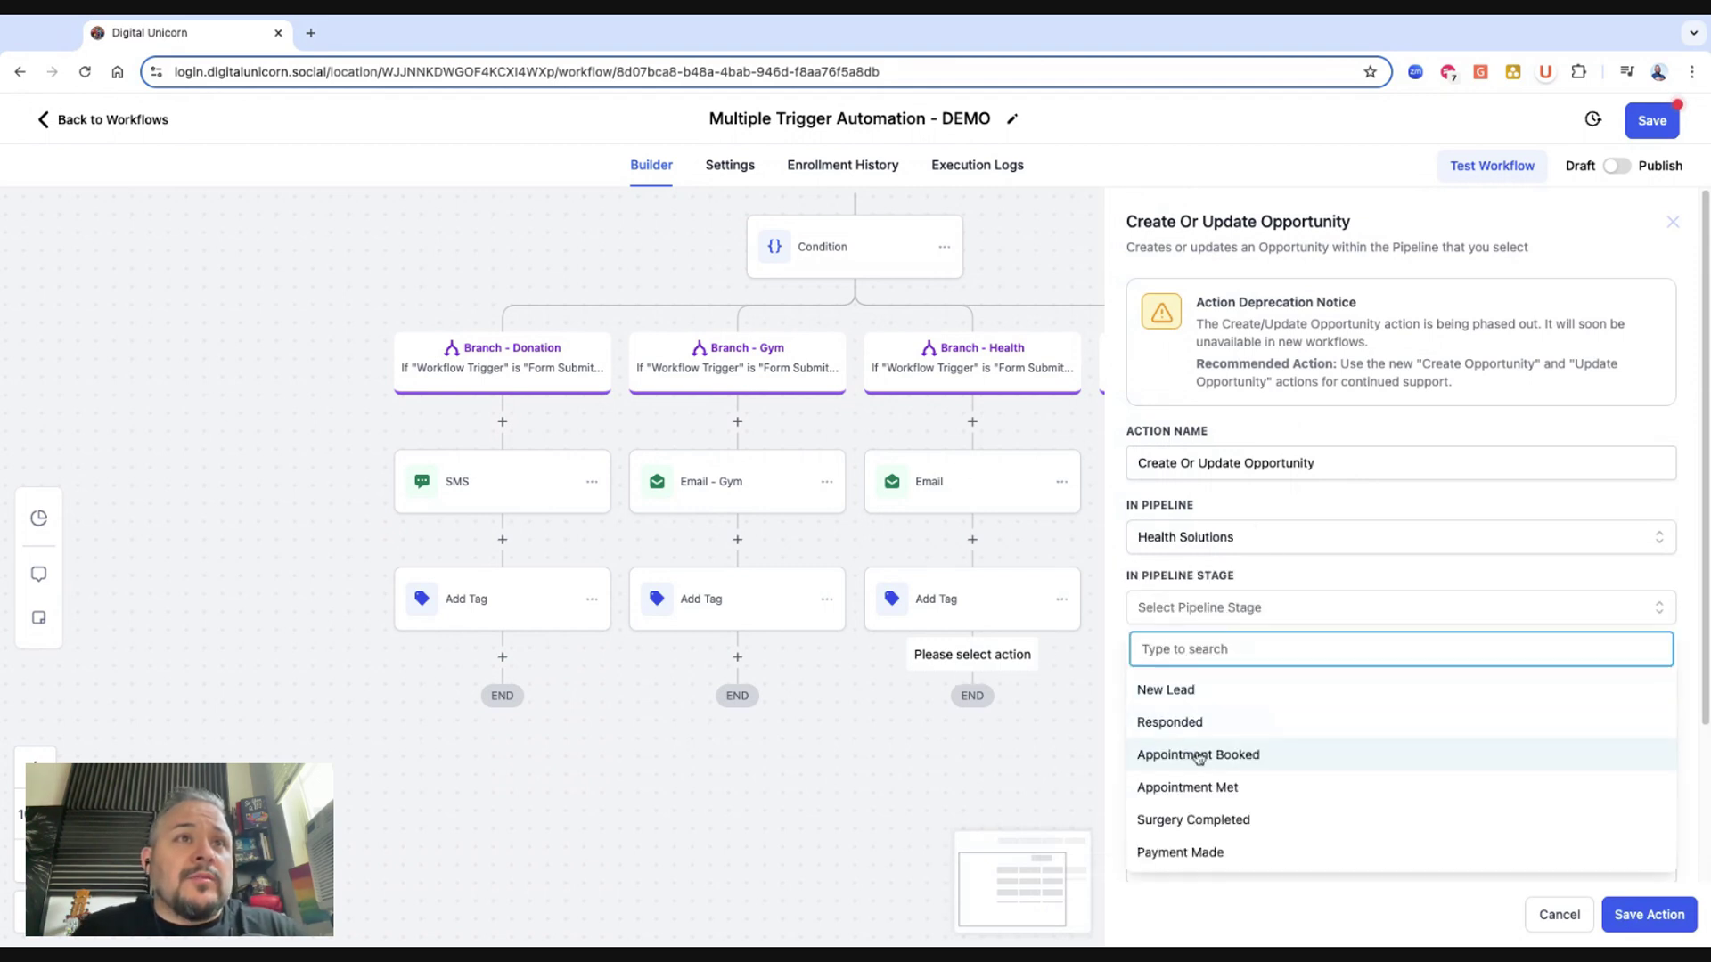
{"action": "left_click", "coordinate": [1190, 722]}
Name the opportunity "Health Form", set its source to "Referral" and lead value to 1000000, and save the action.
{"action": "left_click", "coordinate": [1176, 695]}
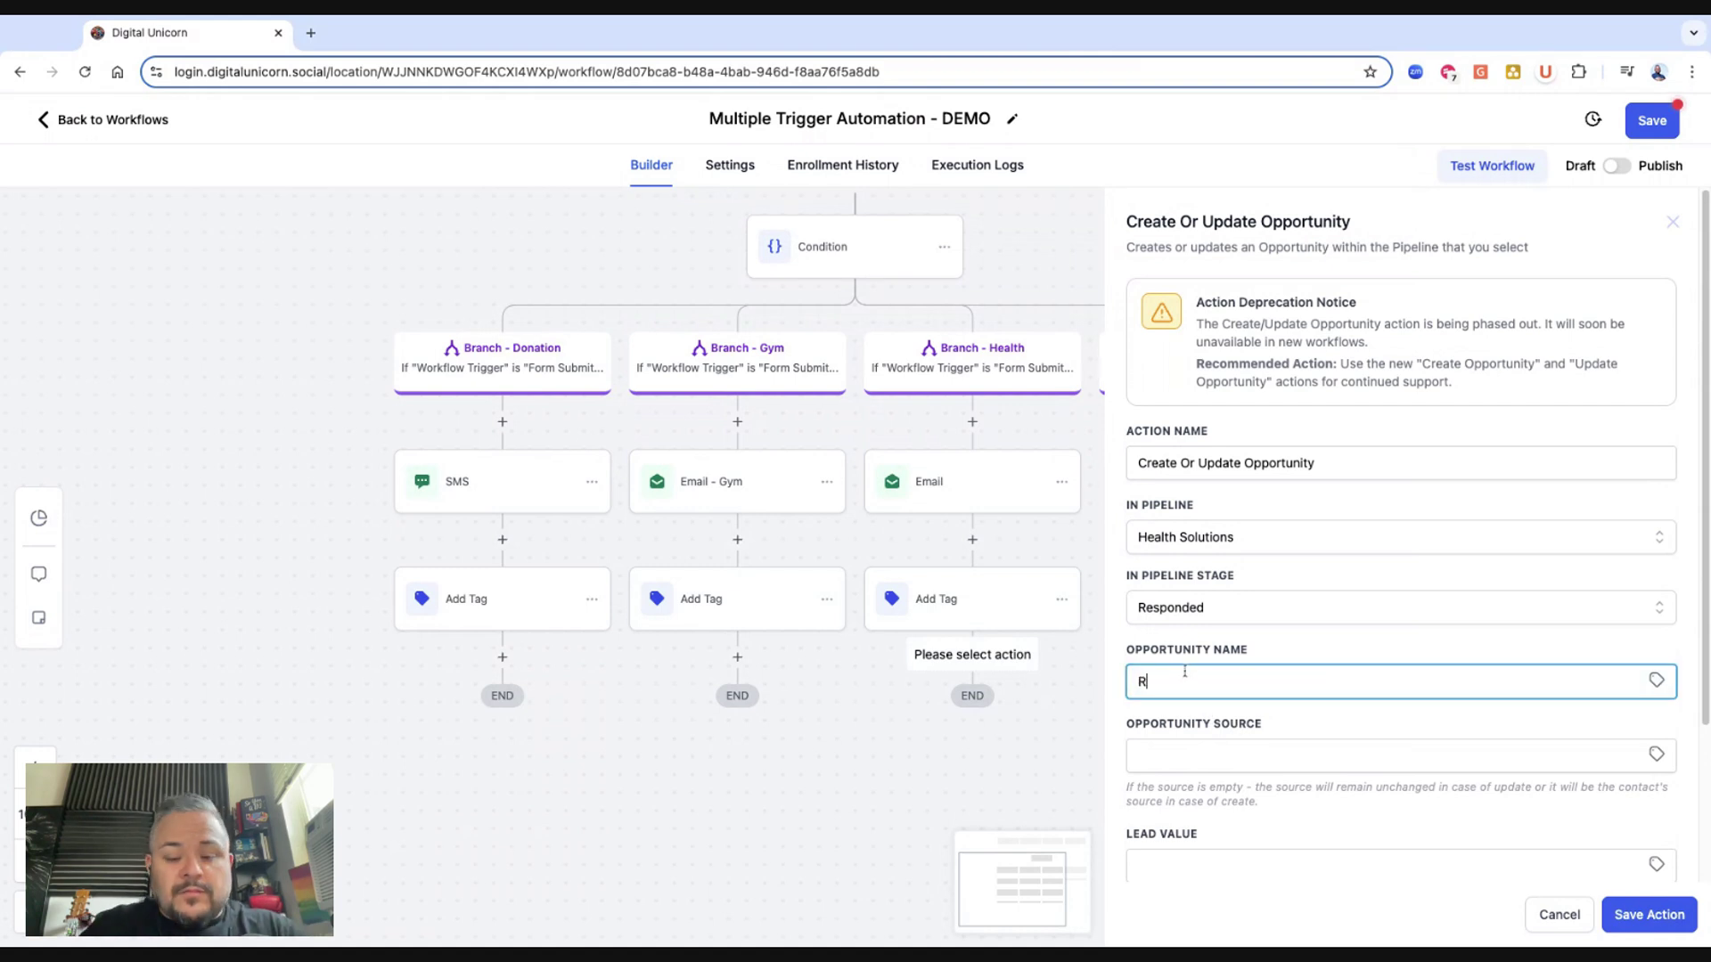
{"action": "left_click", "coordinate": [1140, 748]}
{"action": "type", "text": "Referral"}
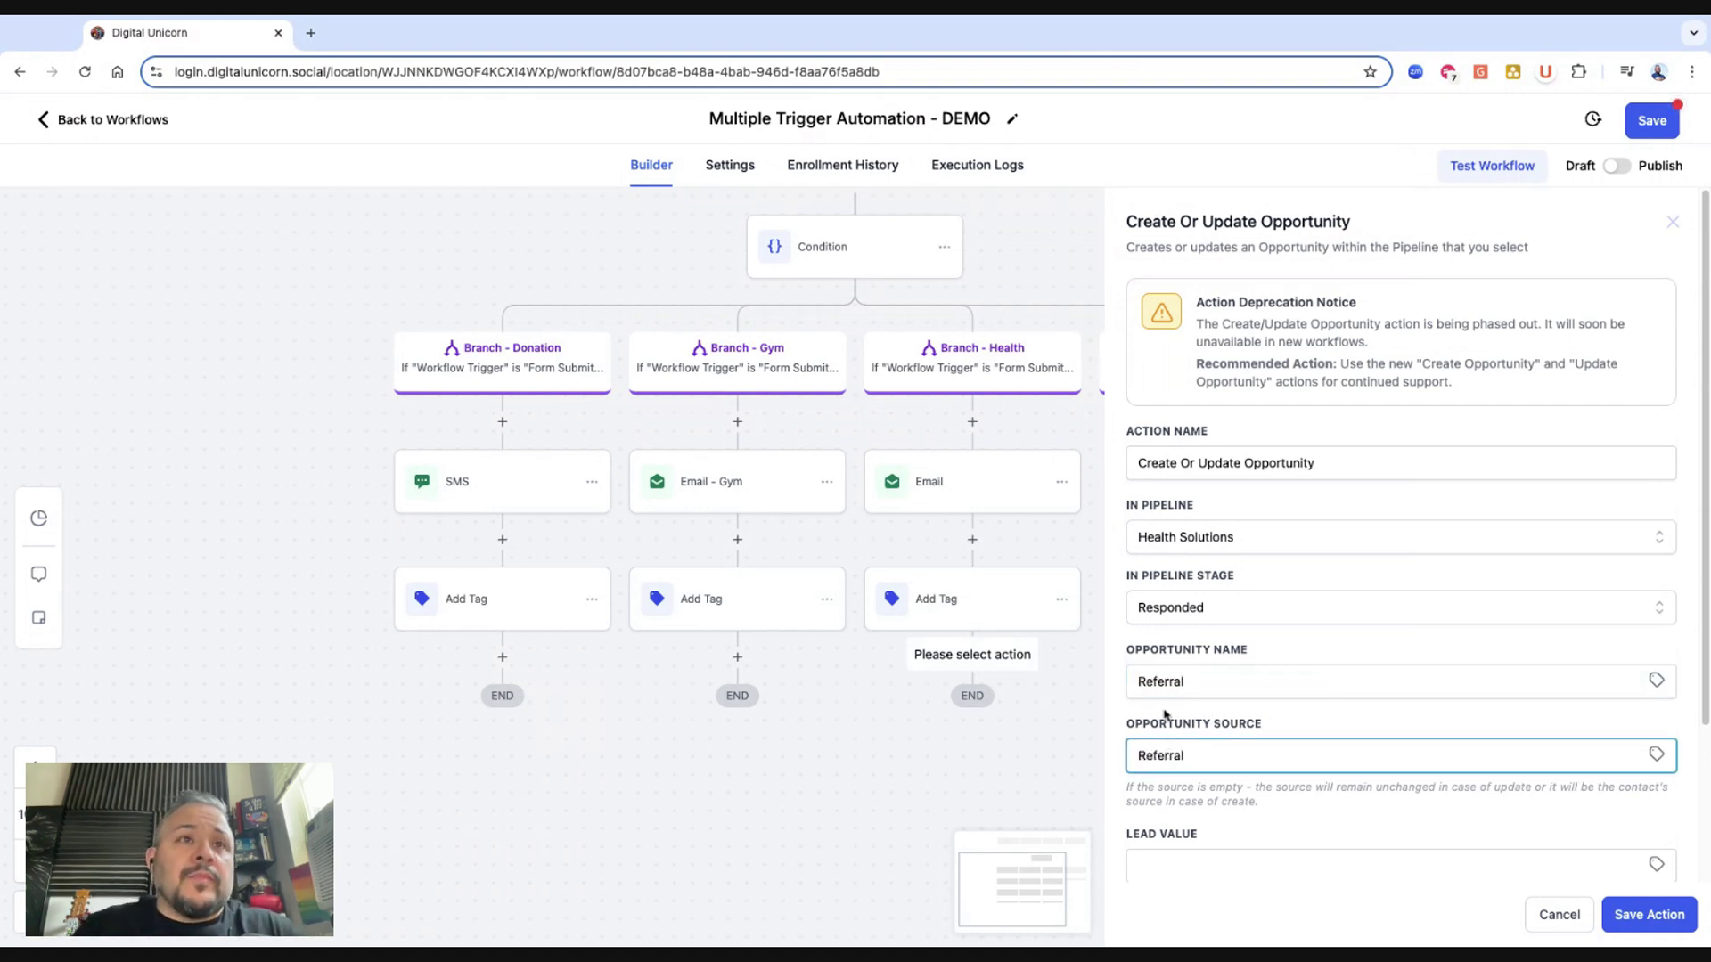
{"action": "double_click", "coordinate": [1150, 683]}
{"action": "type", "text": "Form"}
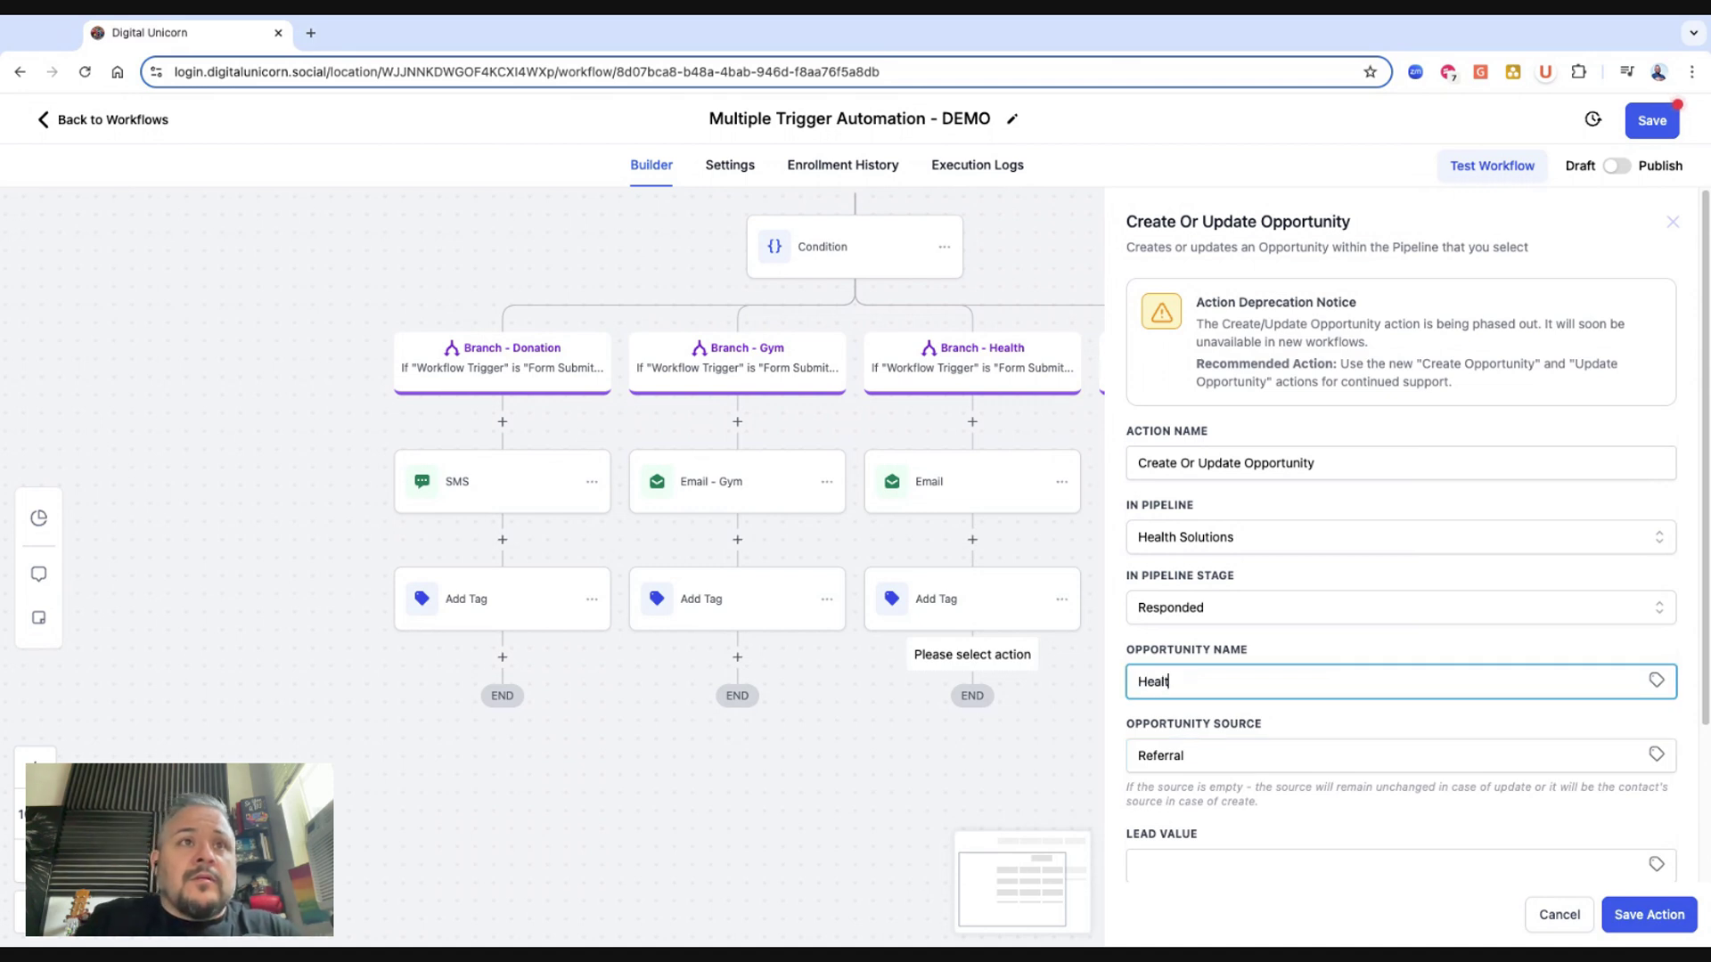
{"action": "scroll", "coordinate": [1203, 667], "scroll_direction": "down", "scroll_amount": 3}
{"action": "left_click", "coordinate": [1203, 667]}
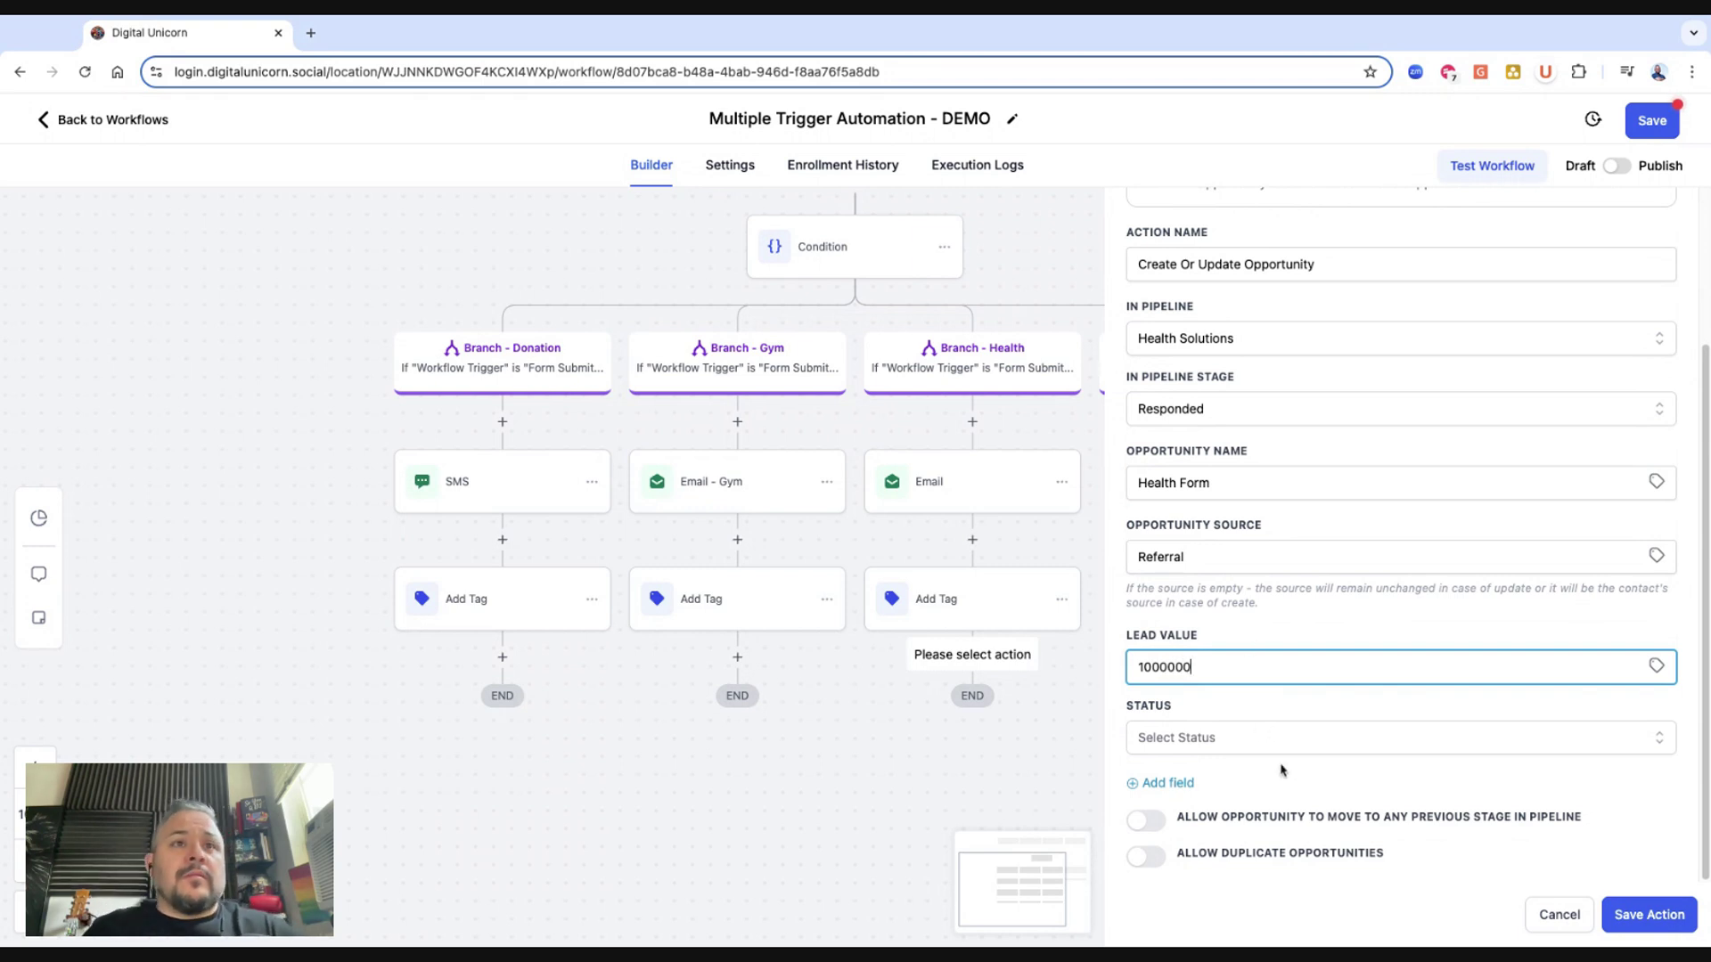
{"action": "left_click", "coordinate": [1630, 927]}
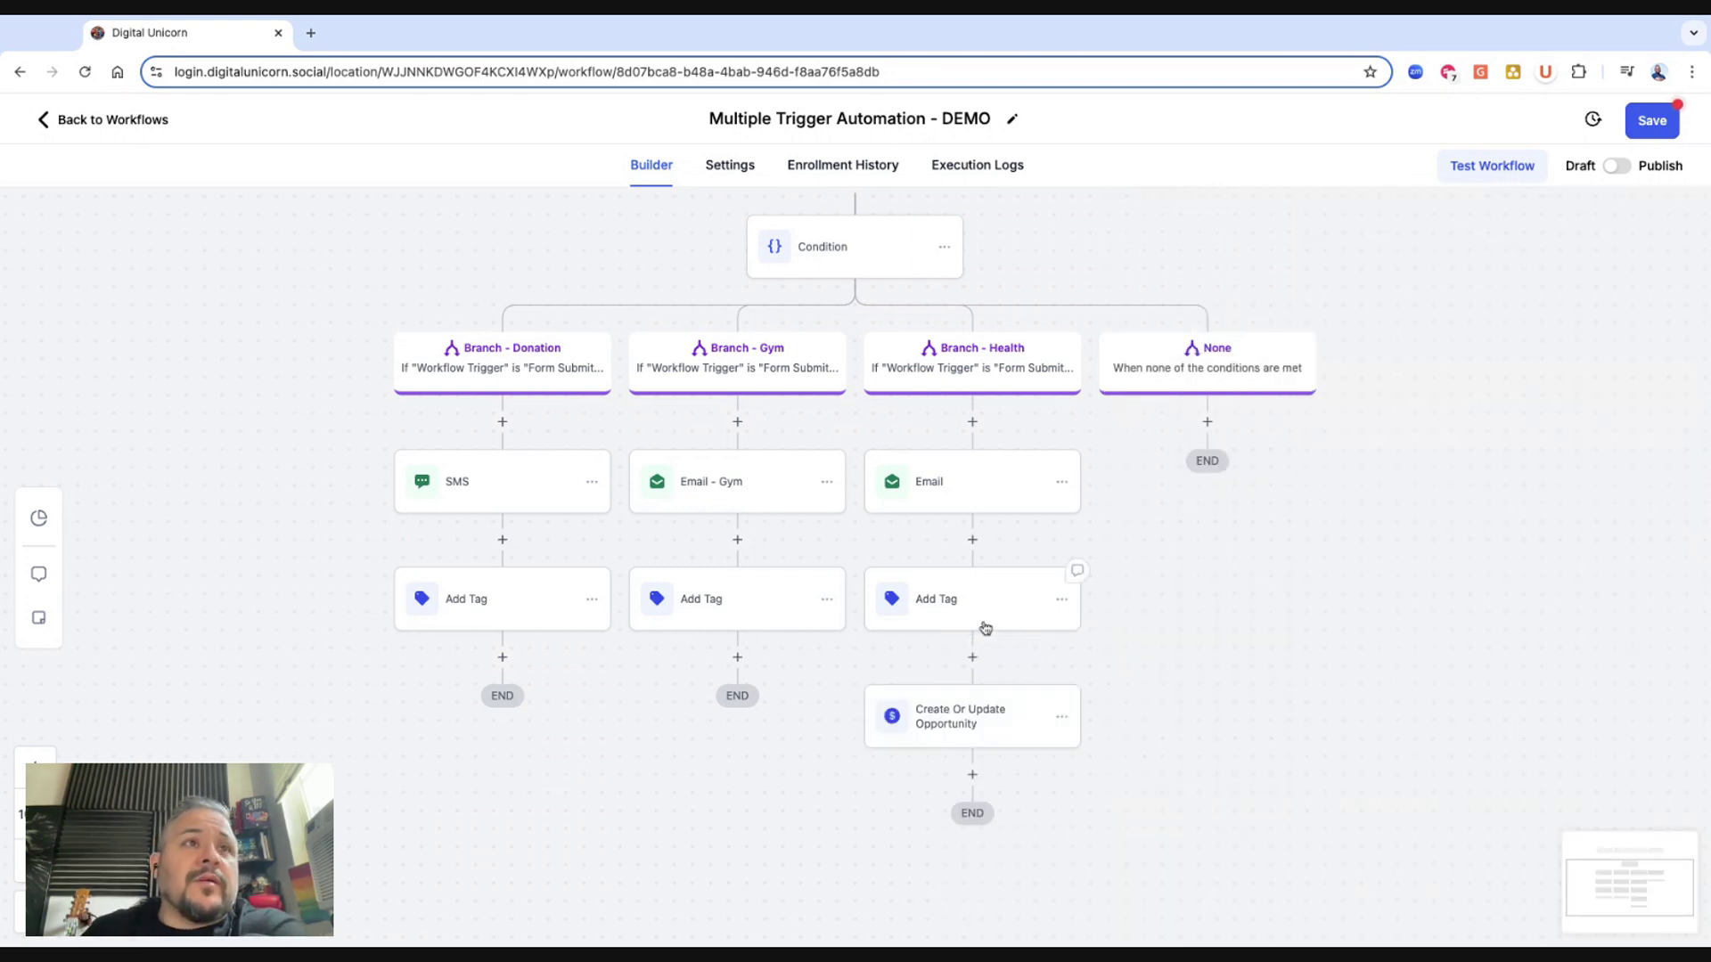
Move only the Health branch's Email action to the end of its branch, after Create Or Update Opportunity.
{"action": "scroll", "coordinate": [708, 536], "scroll_direction": "up", "scroll_amount": 3}
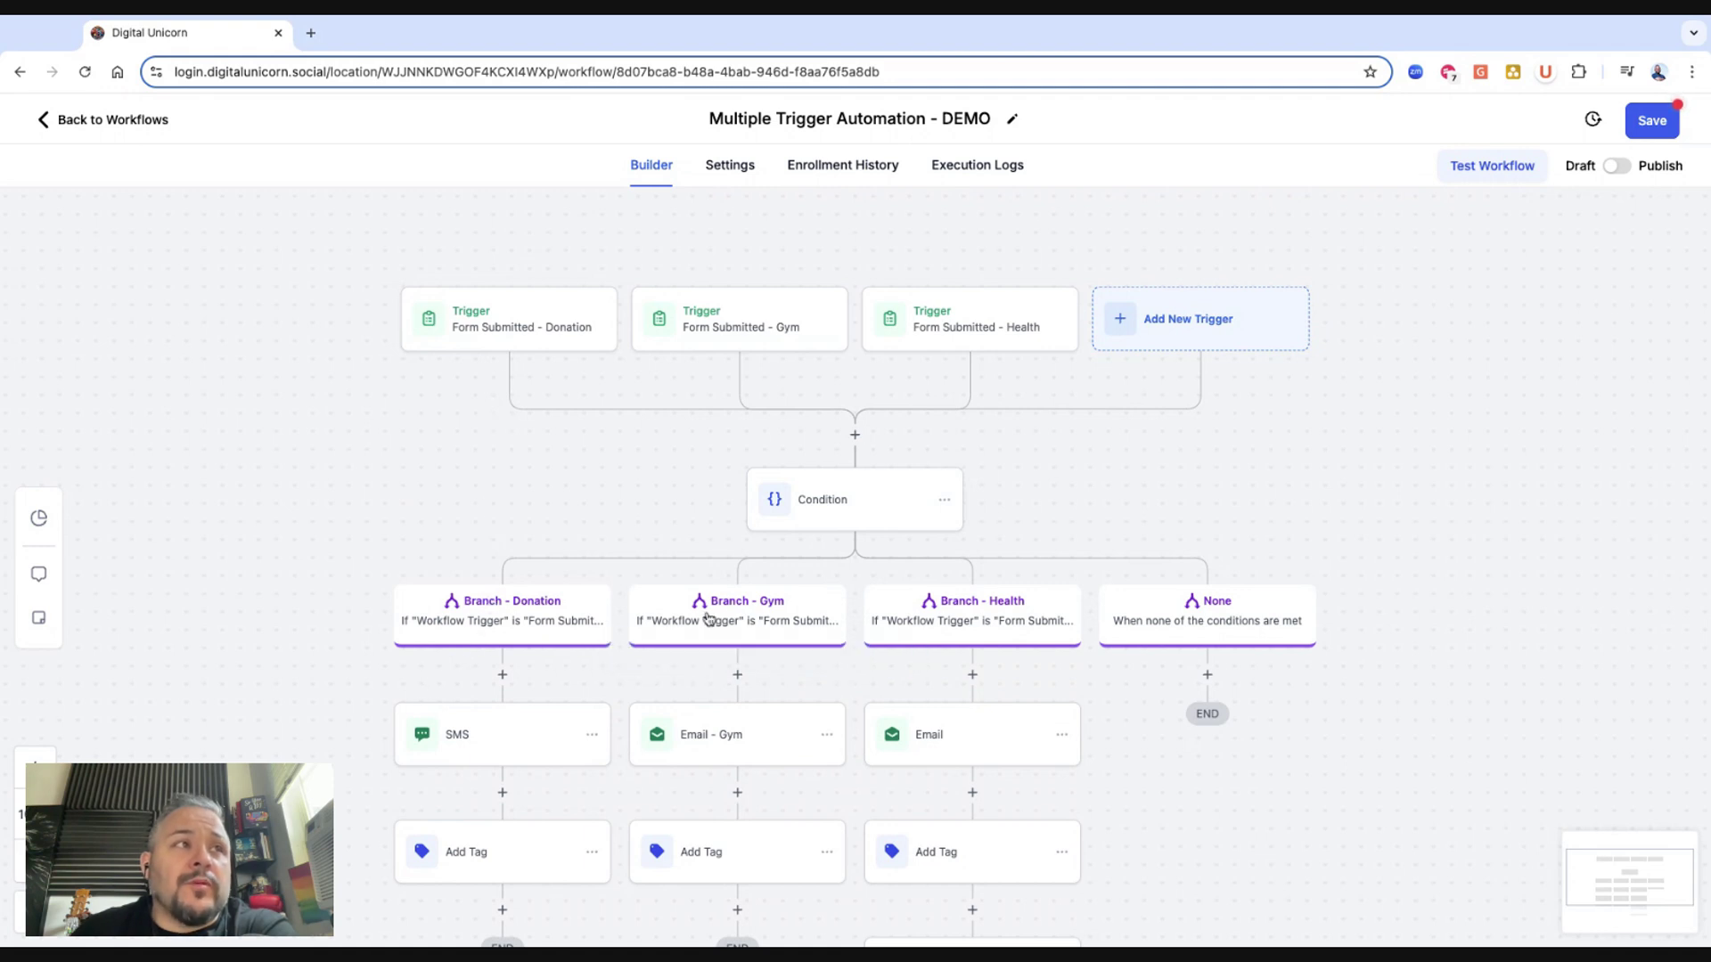
{"action": "scroll", "coordinate": [641, 638], "scroll_direction": "down", "scroll_amount": 1}
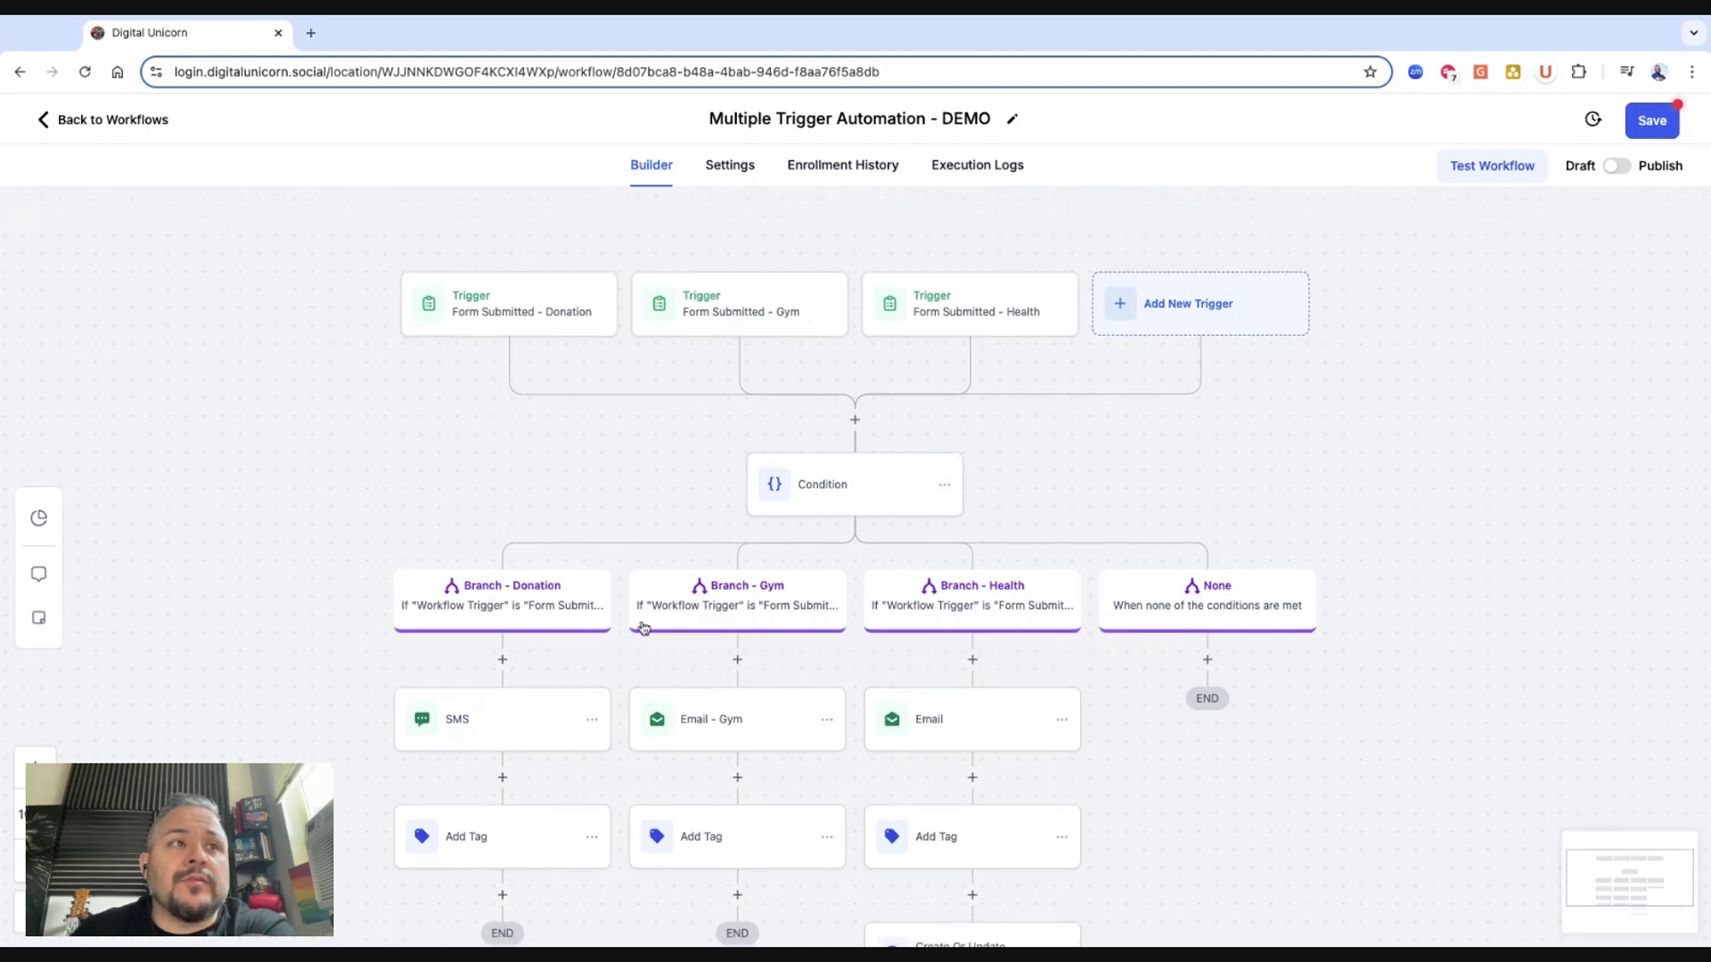
{"action": "scroll", "coordinate": [459, 722], "scroll_direction": "down", "scroll_amount": 1}
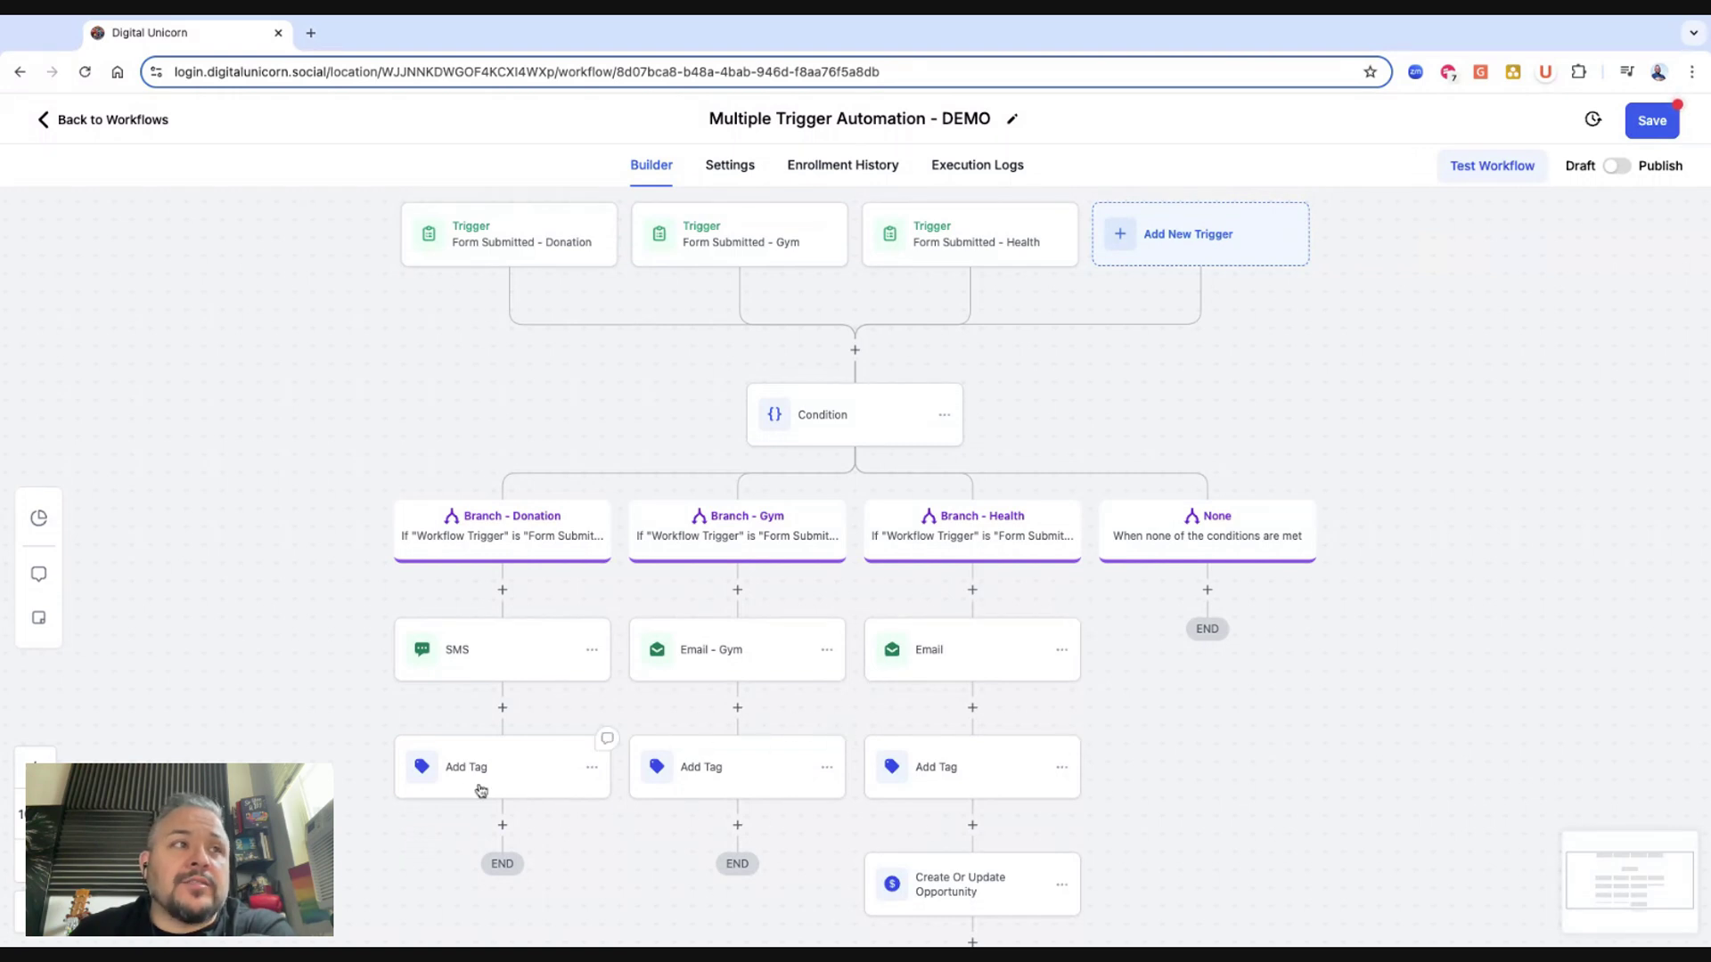
{"action": "scroll", "coordinate": [528, 794], "scroll_direction": "down", "scroll_amount": 1}
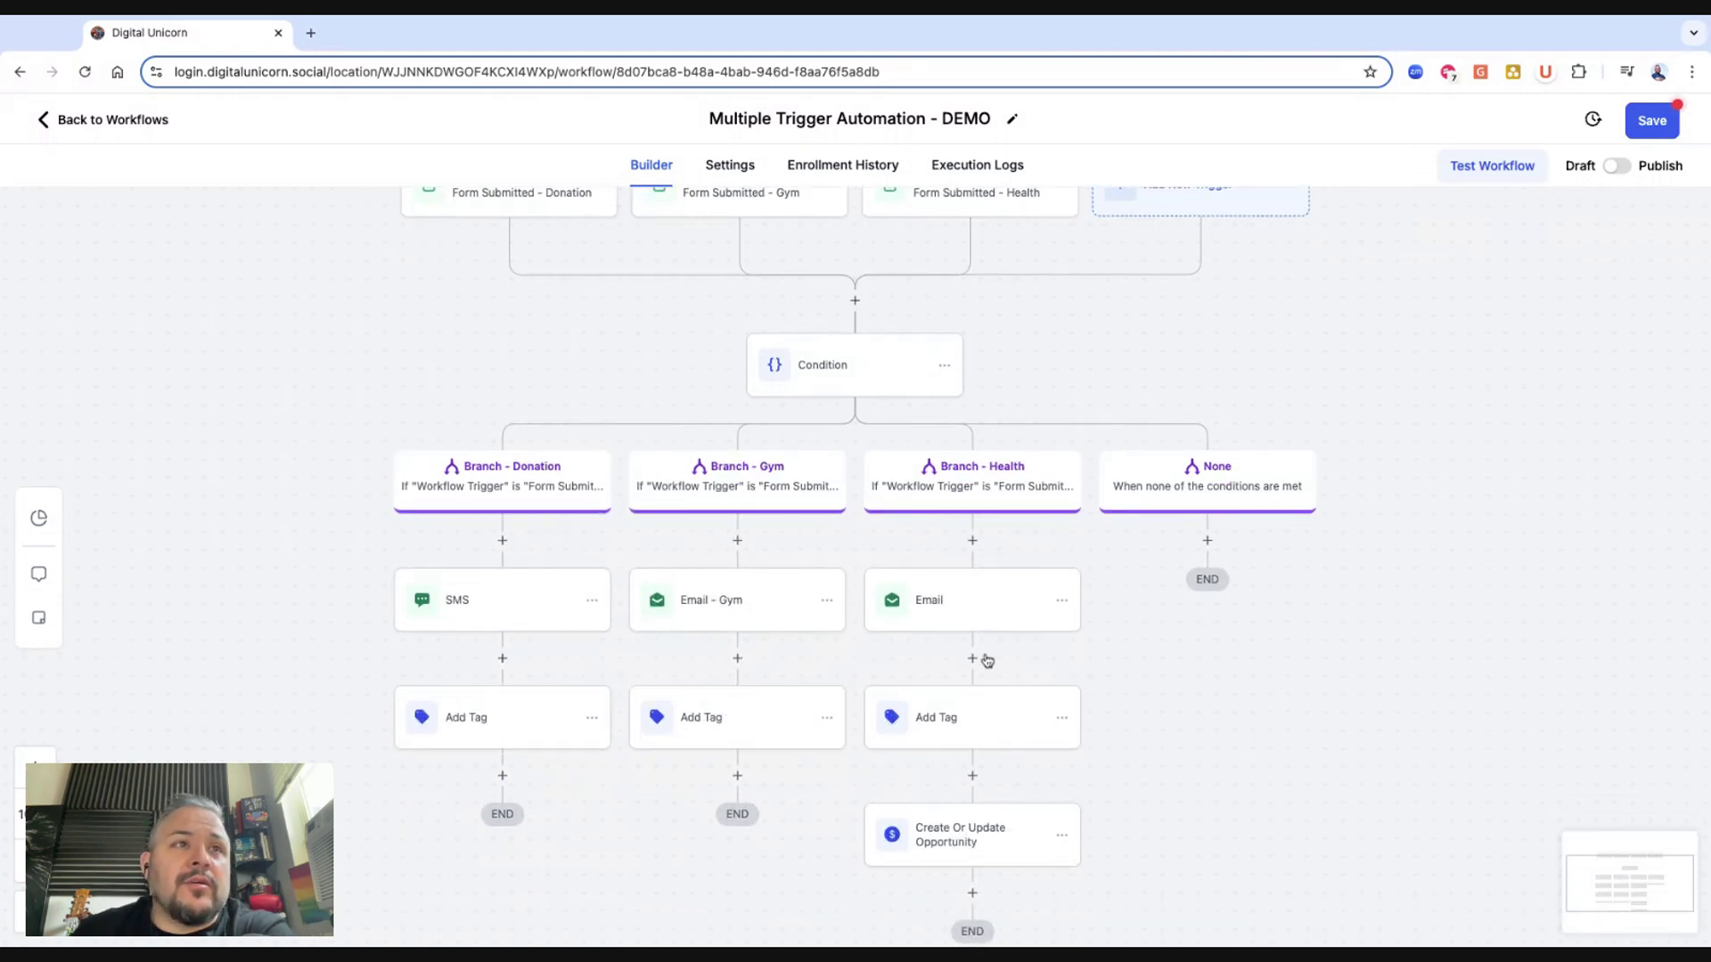
{"action": "left_click", "coordinate": [1062, 602]}
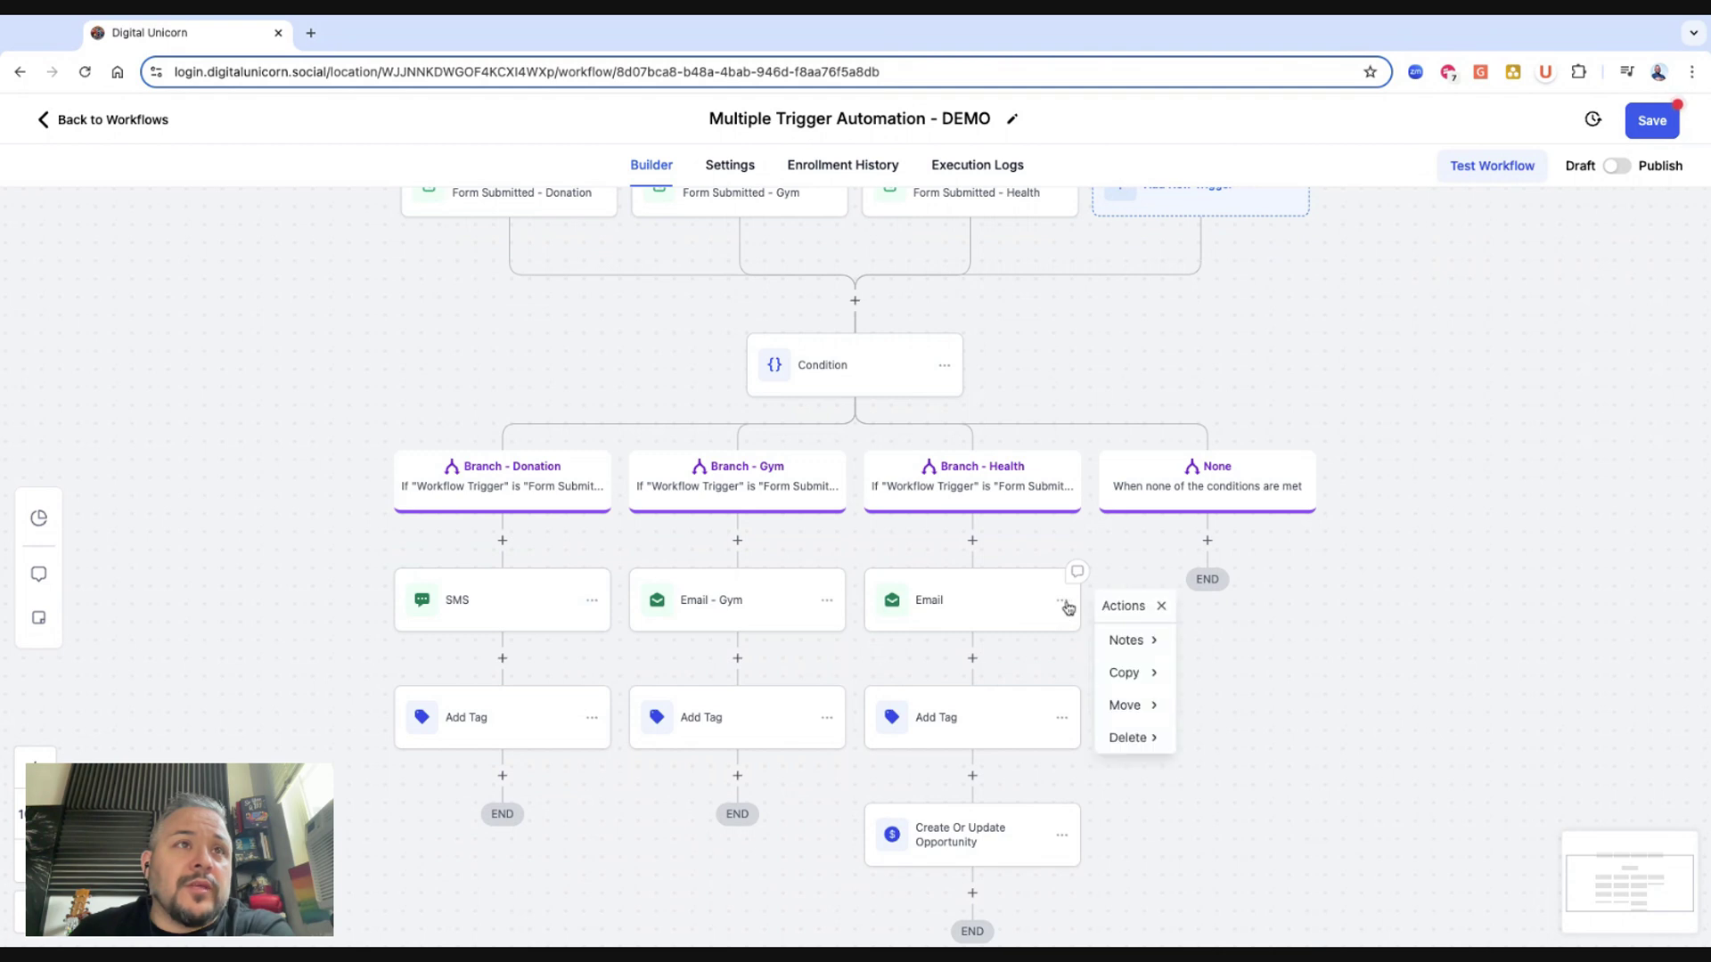
{"action": "left_click", "coordinate": [1139, 710]}
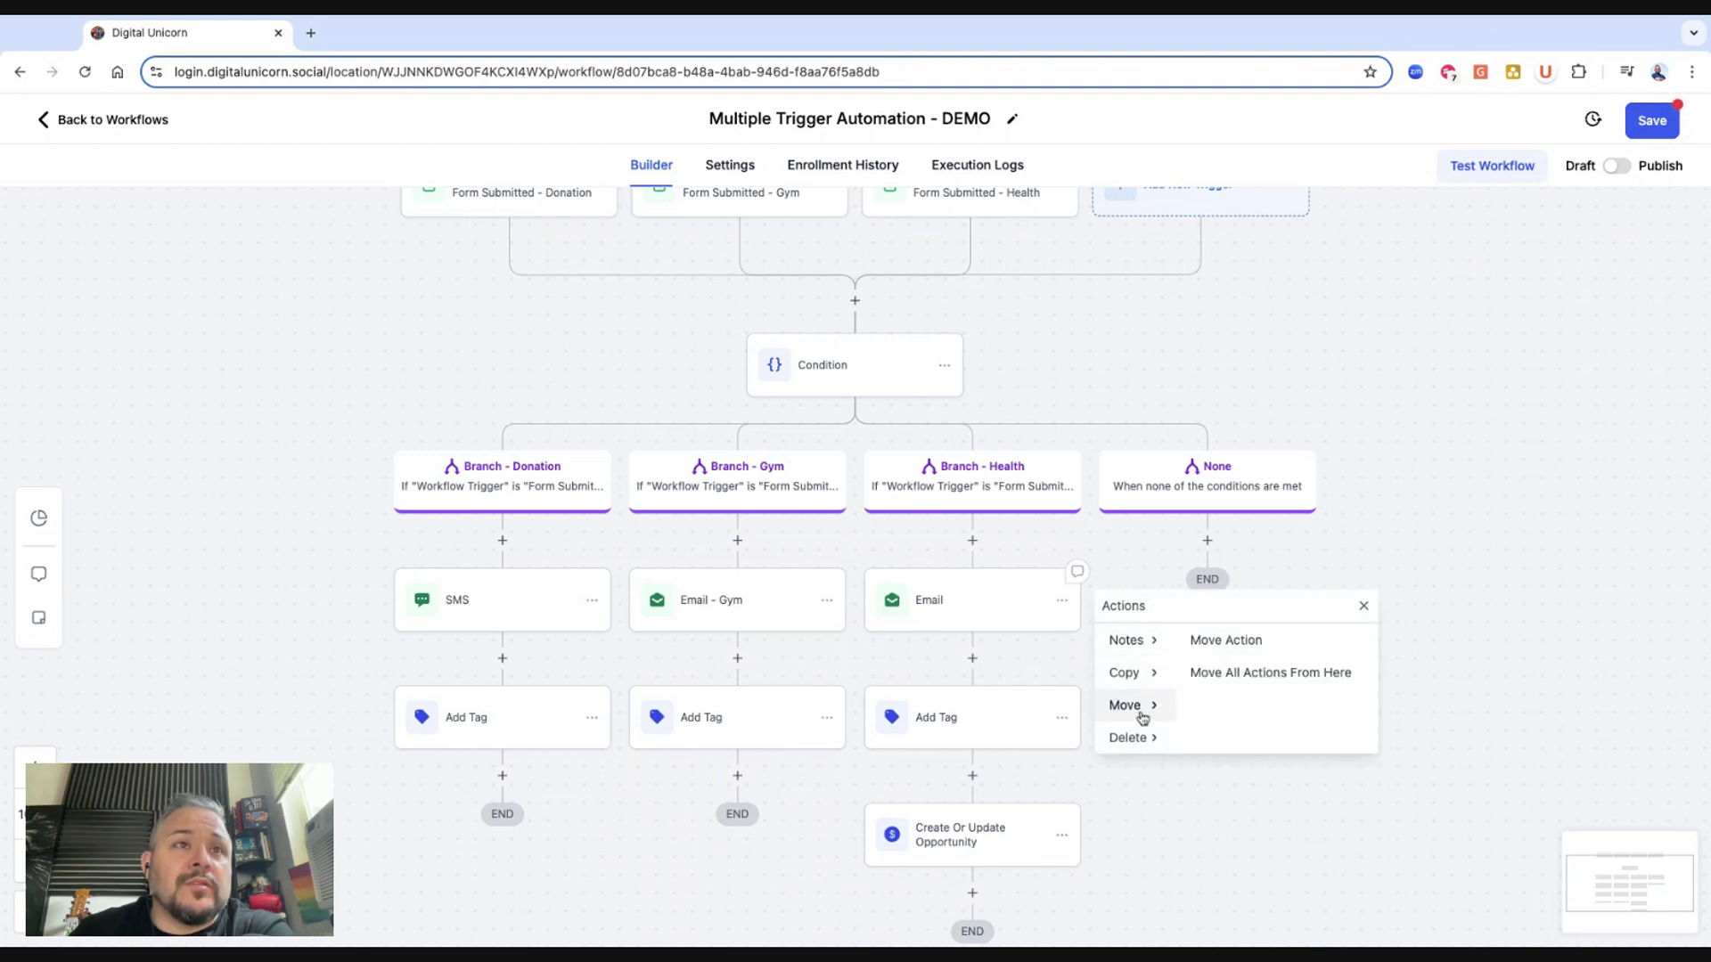
{"action": "left_click", "coordinate": [1225, 641]}
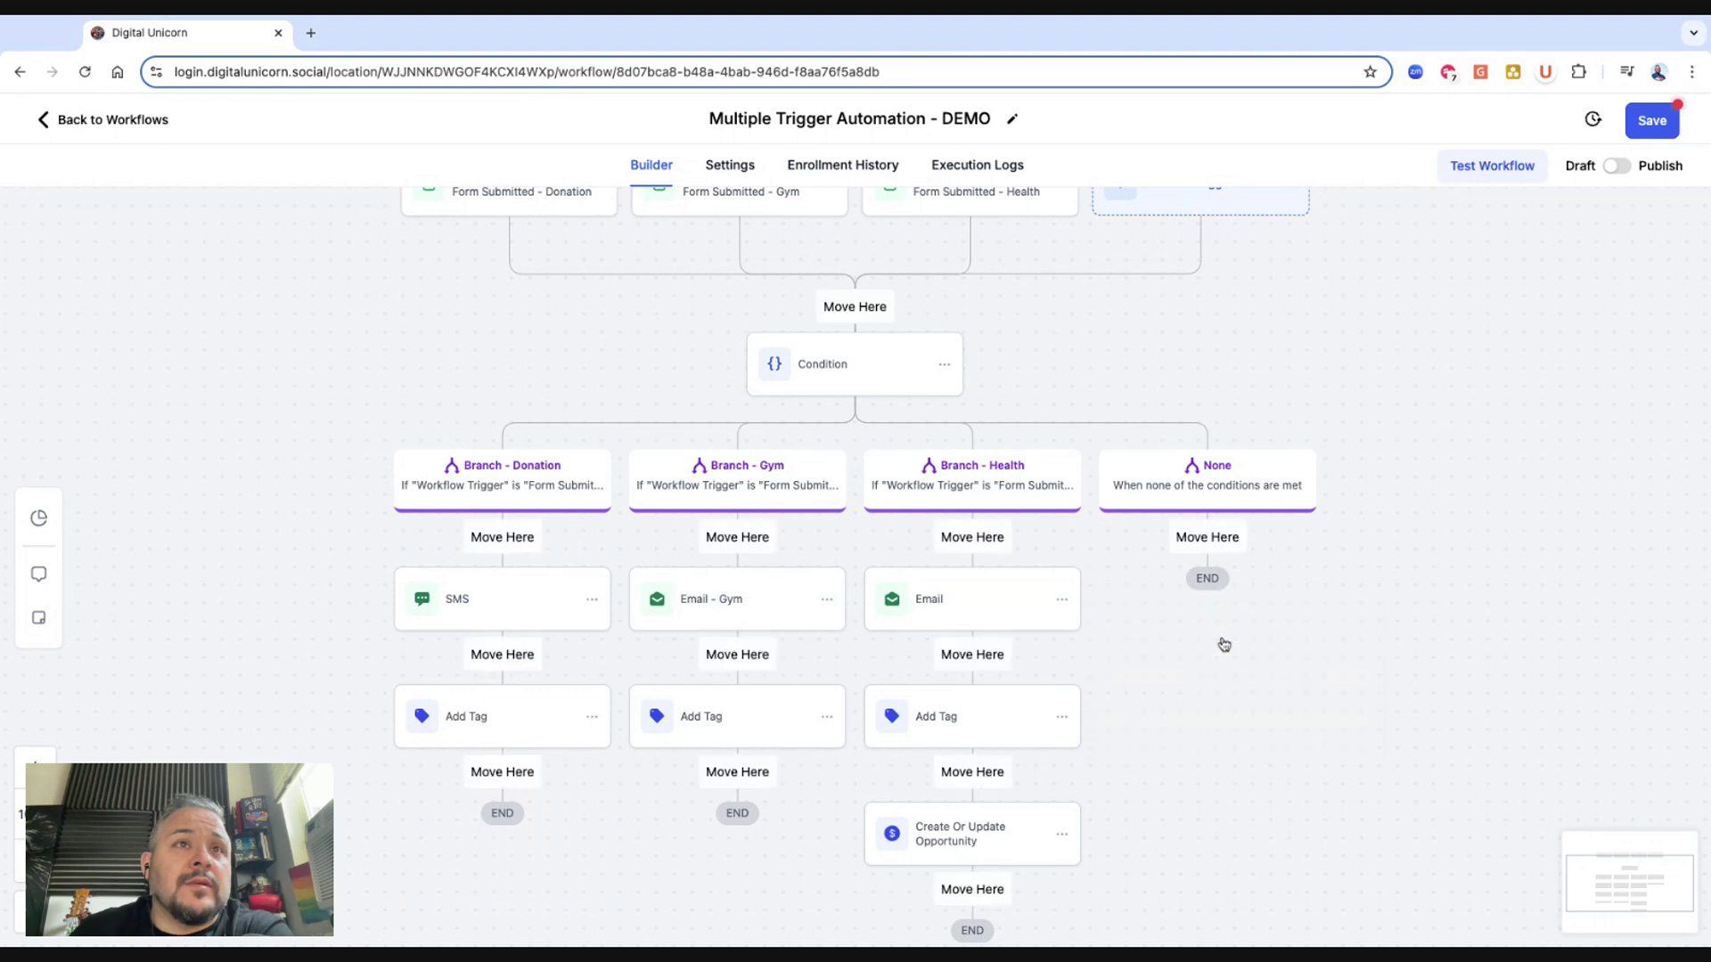
{"action": "scroll", "coordinate": [991, 844], "scroll_direction": "down", "scroll_amount": 1}
{"action": "left_click", "coordinate": [977, 842]}
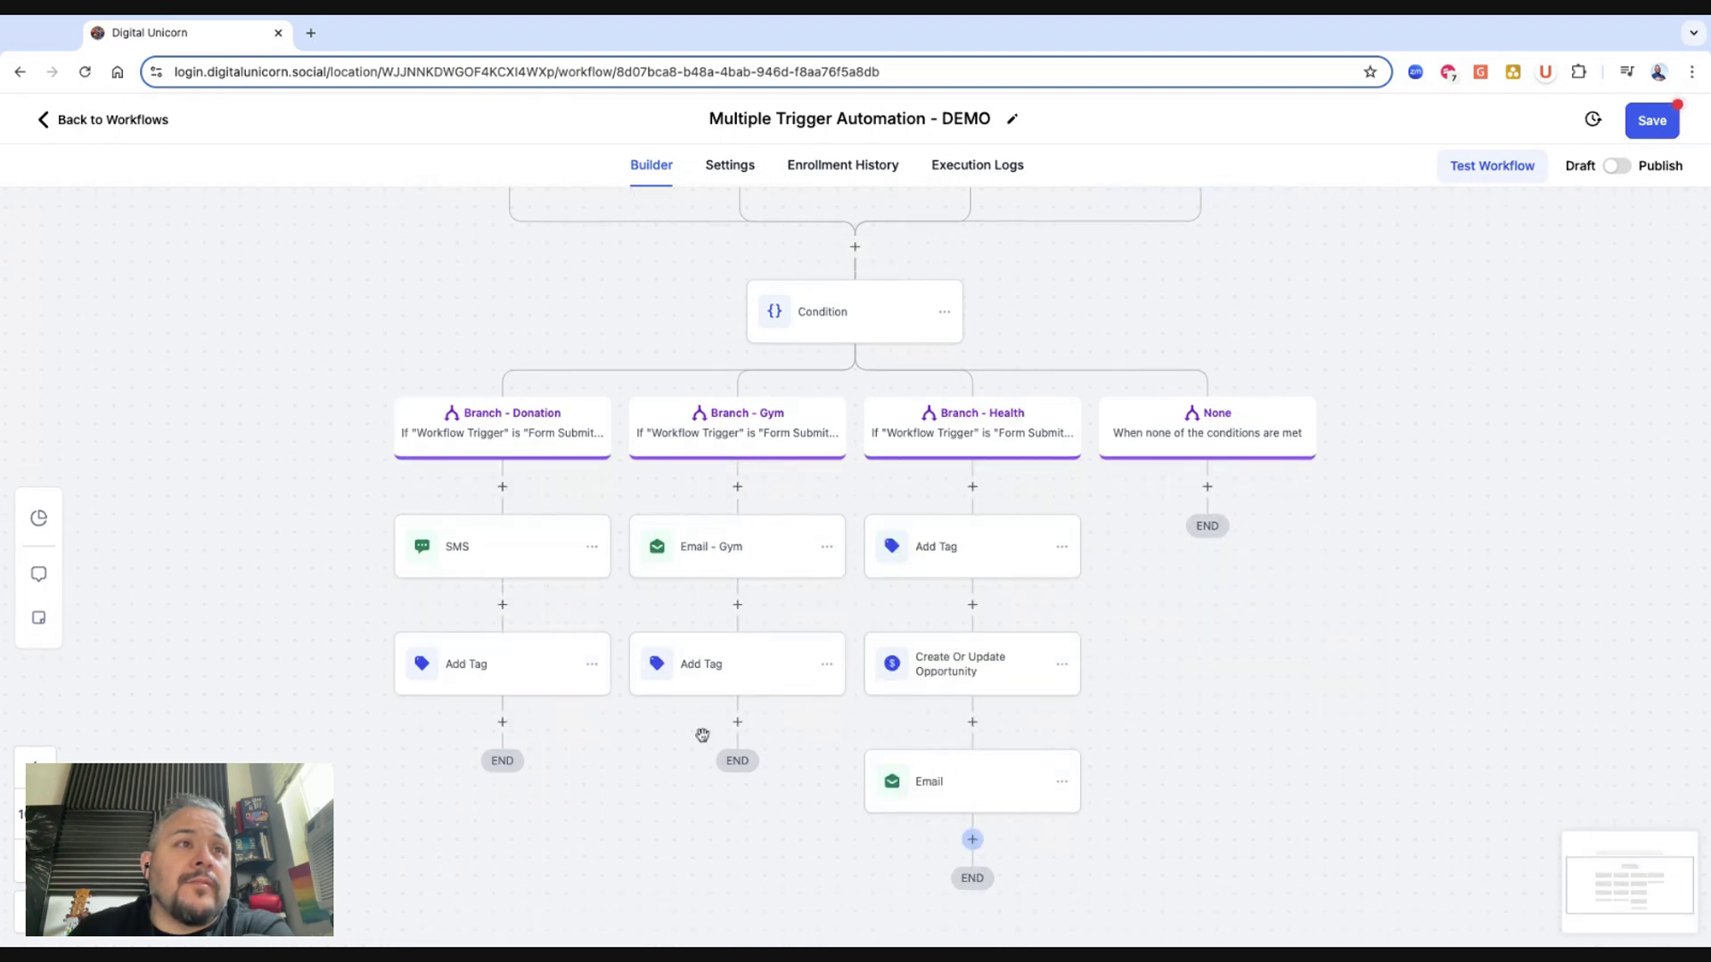
Move only the Donation branch's SMS action to the end of its branch, after Add Tag.
{"action": "left_click", "coordinate": [592, 547]}
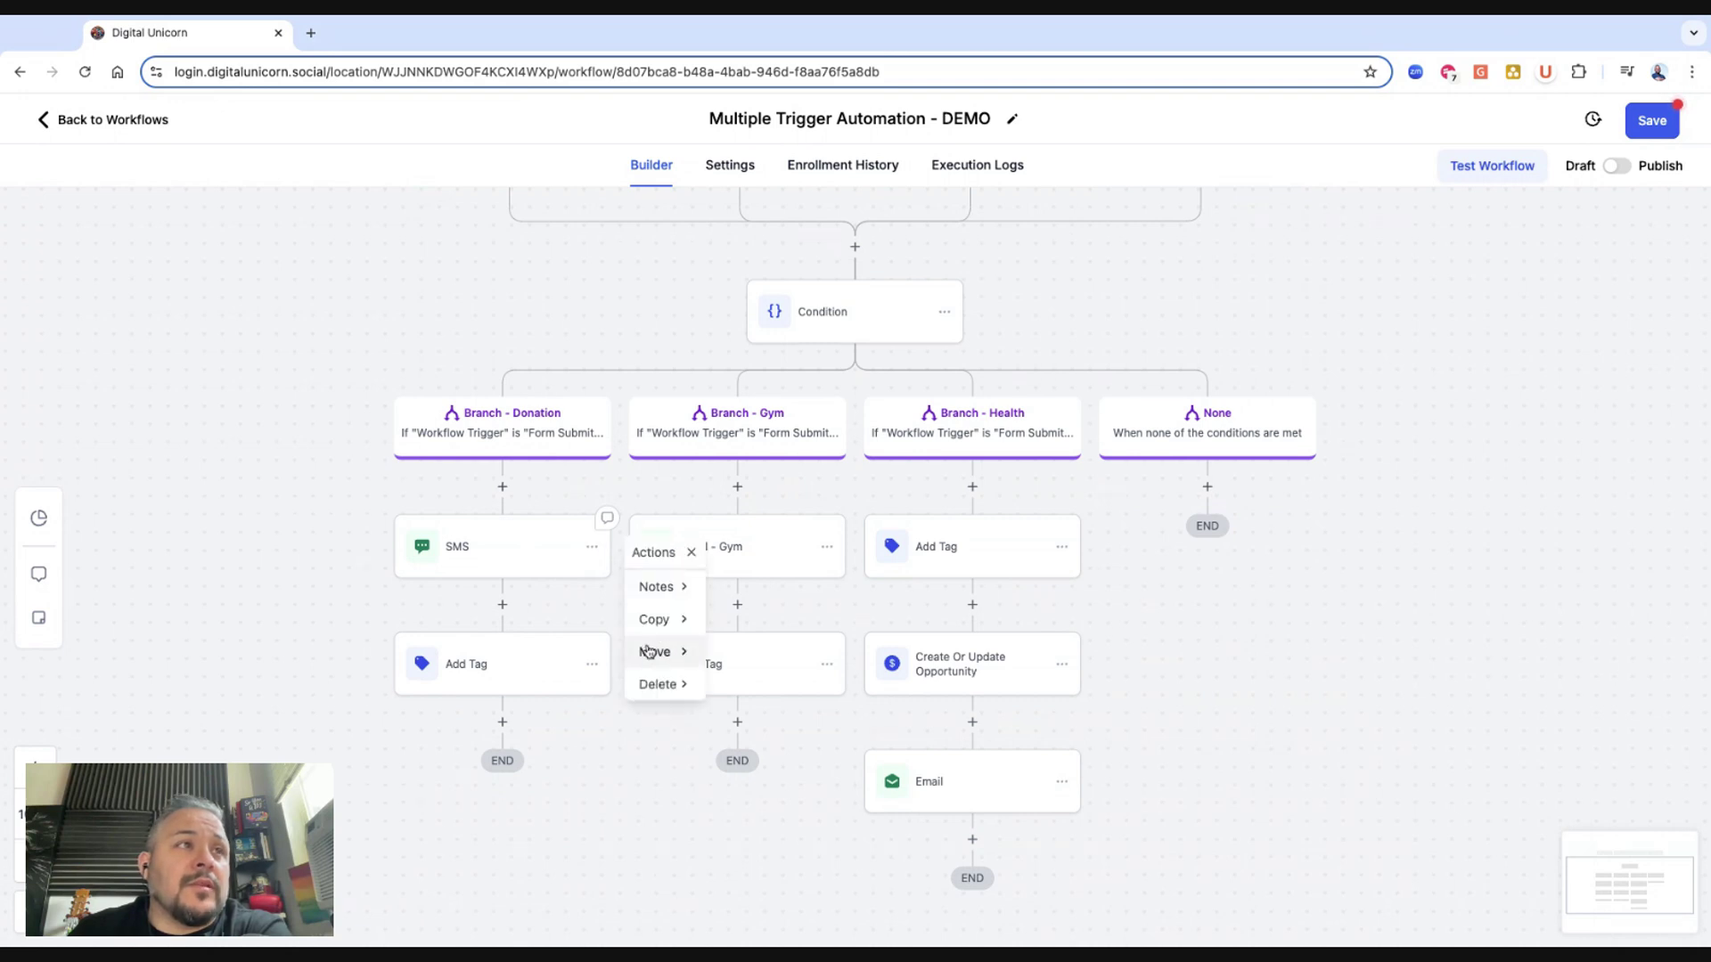
{"action": "mouse_move", "coordinate": [643, 651]}
{"action": "left_click", "coordinate": [786, 588]}
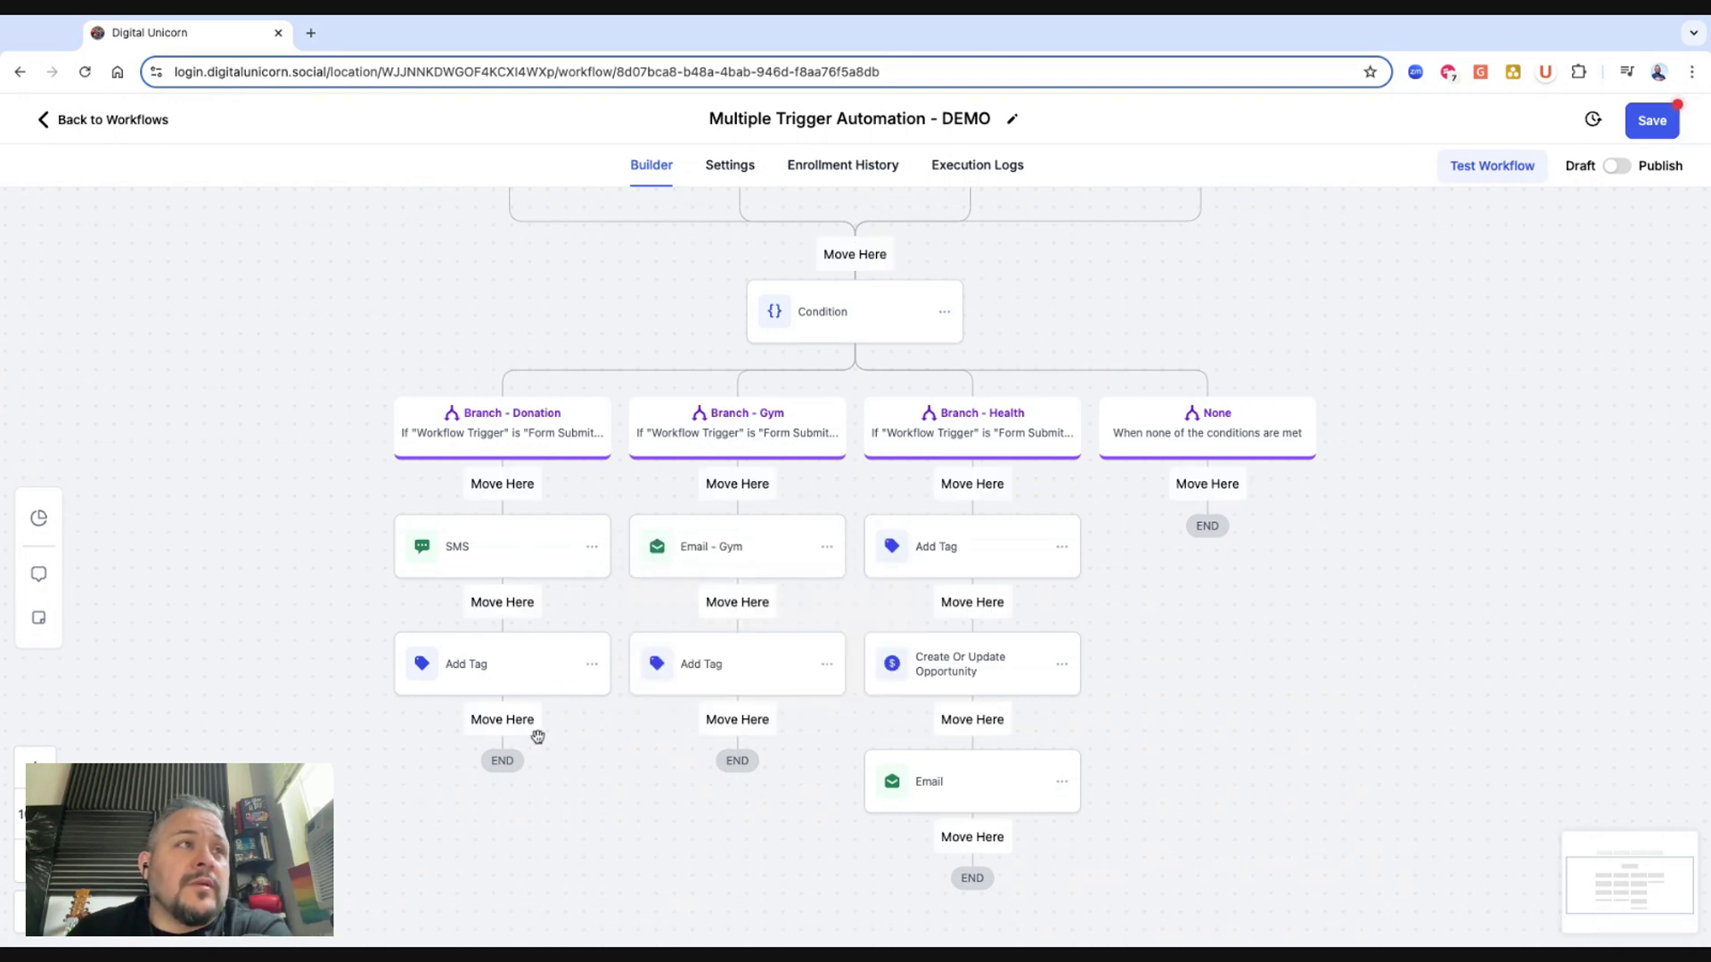
{"action": "left_click", "coordinate": [502, 719]}
Move only the Email - Gym action to the end of the Gym branch, after Add Tag.
{"action": "left_click", "coordinate": [826, 548]}
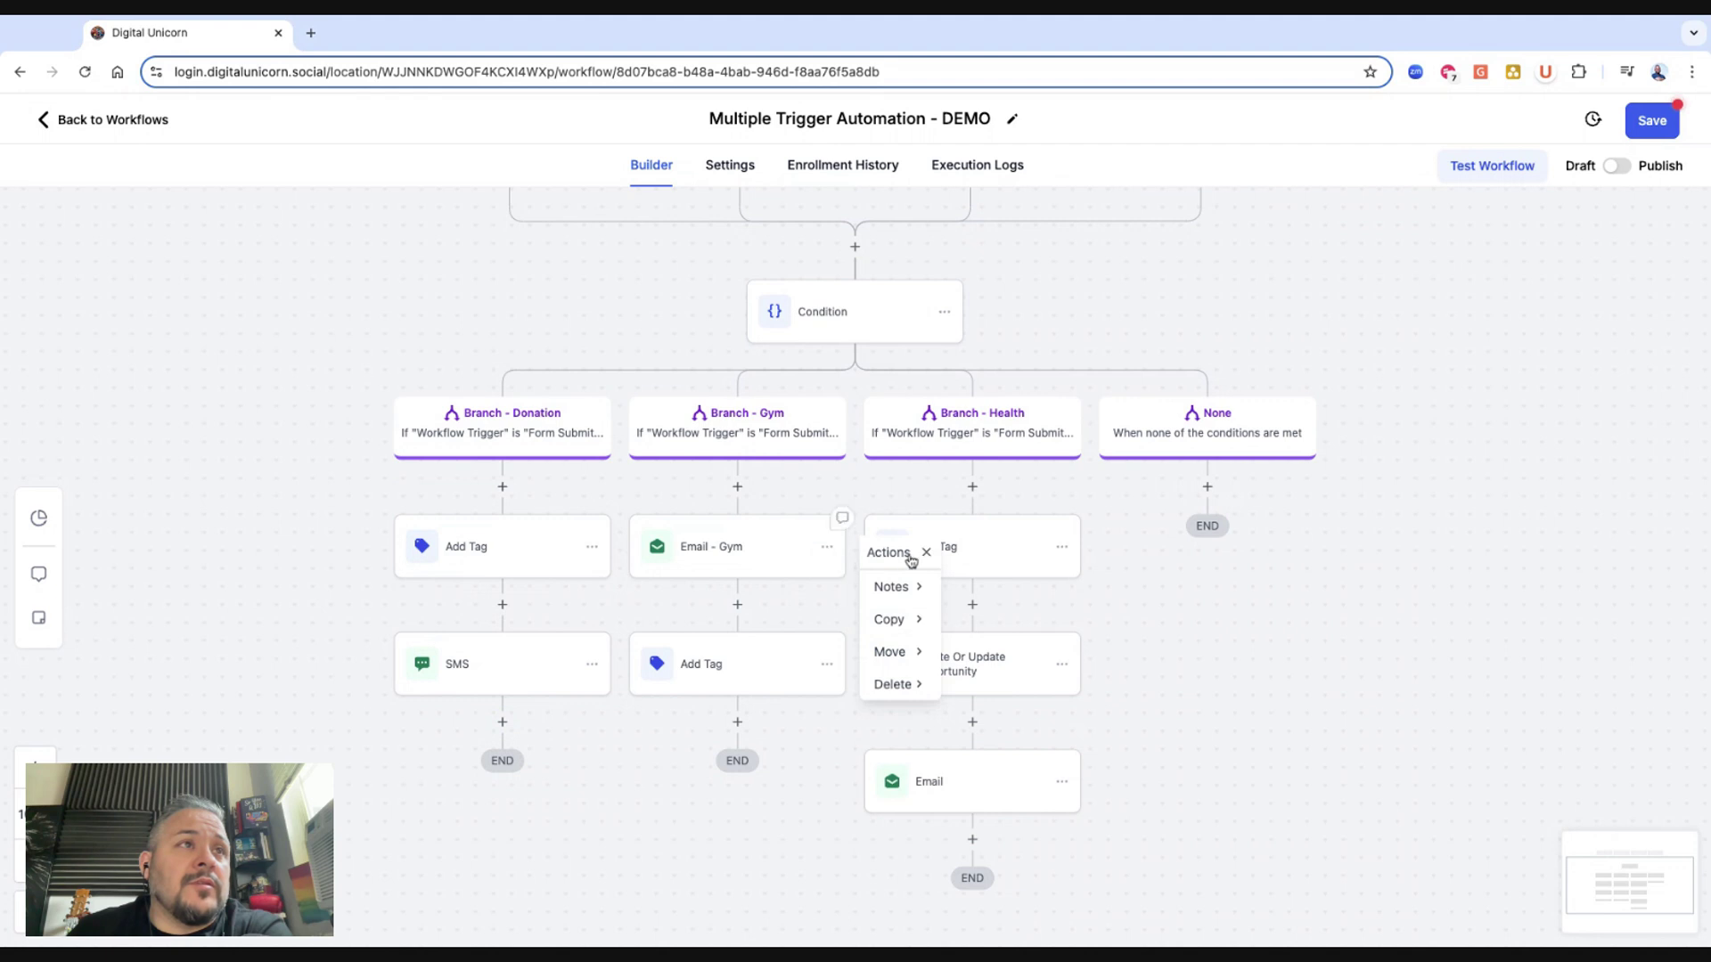
{"action": "mouse_move", "coordinate": [907, 667]}
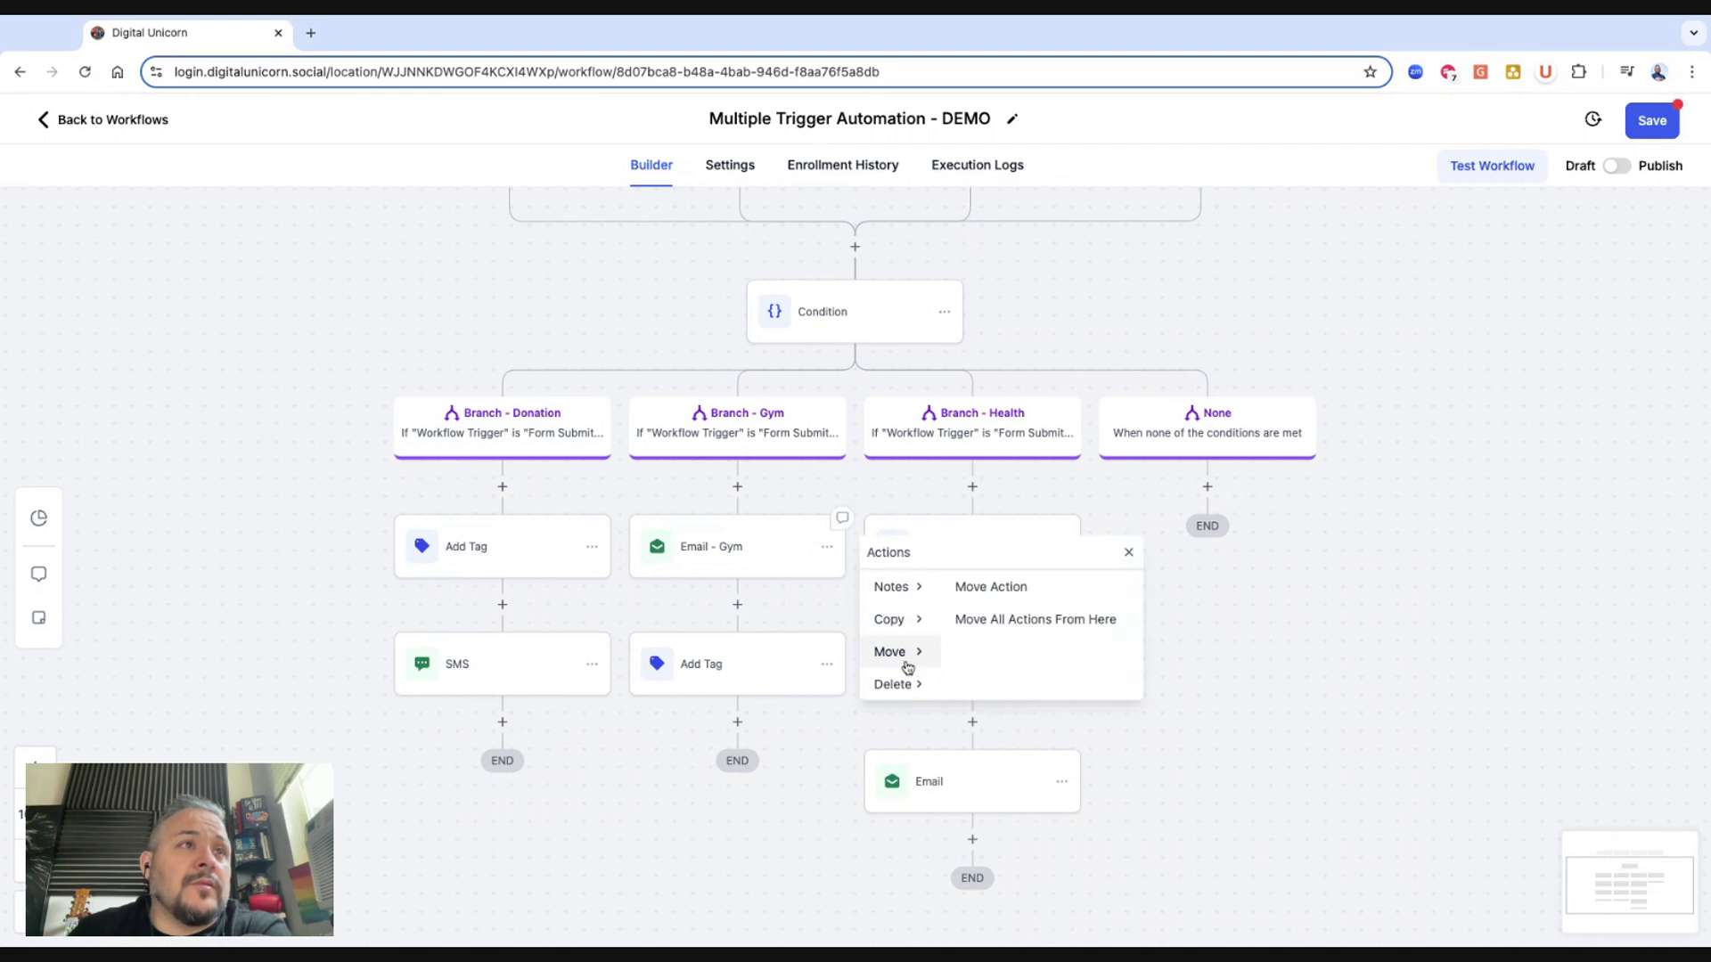
{"action": "left_click", "coordinate": [1004, 590]}
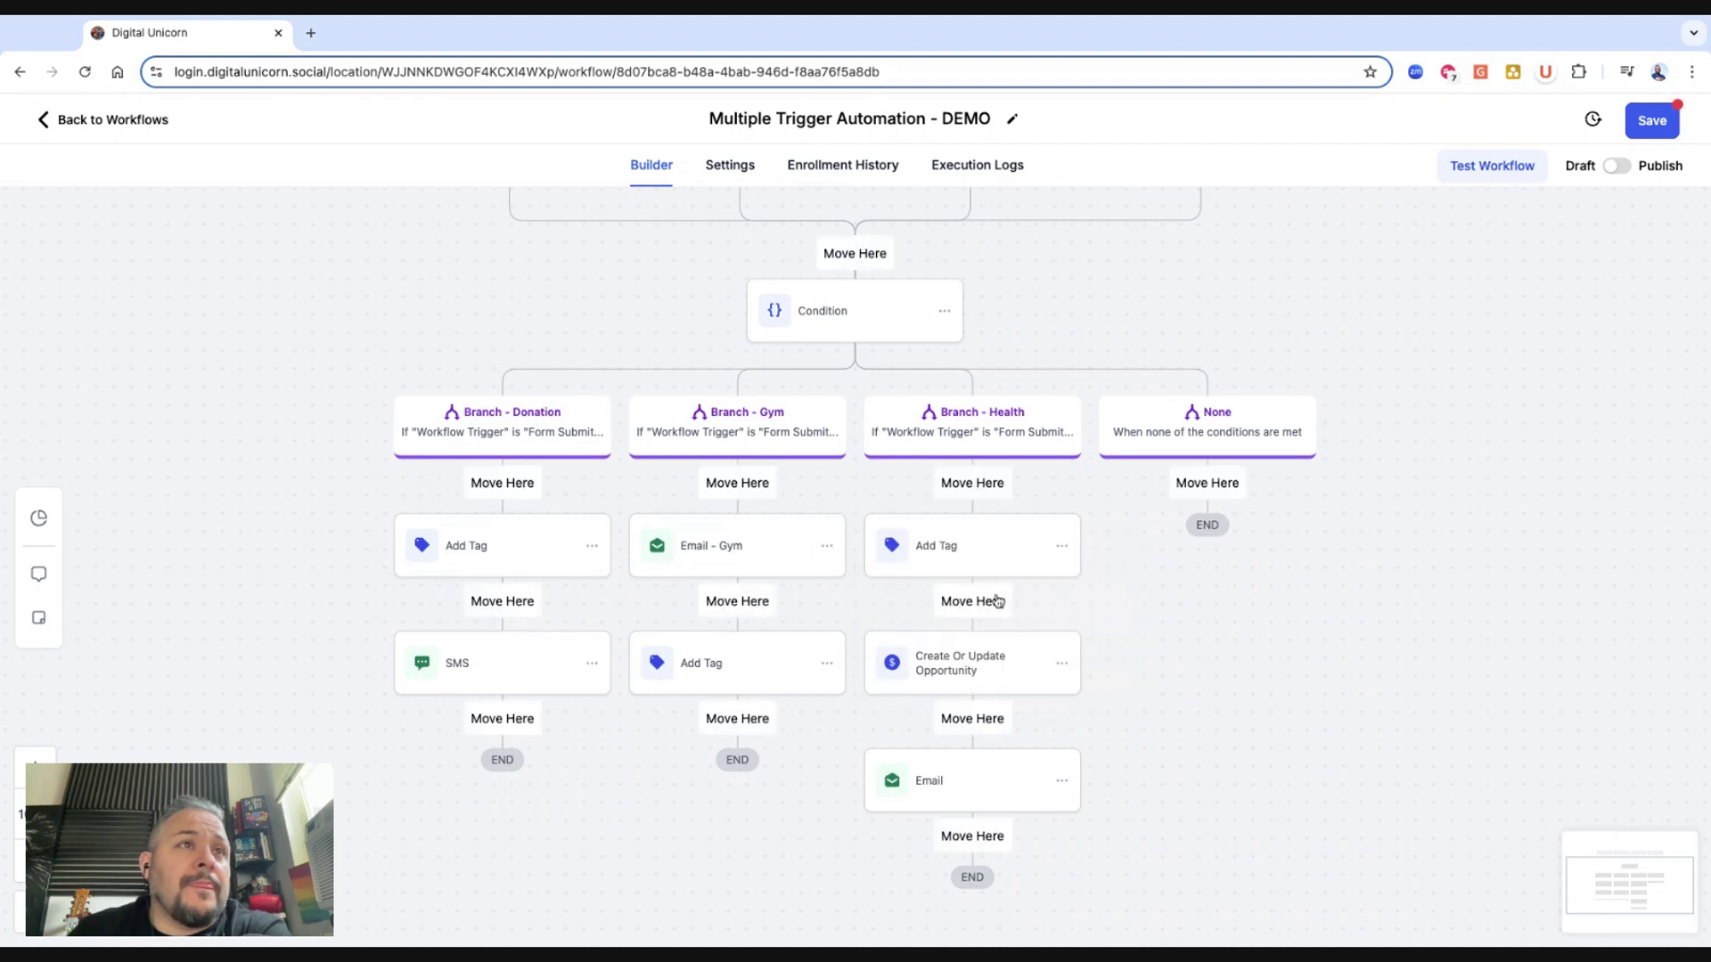
{"action": "left_click", "coordinate": [759, 720]}
{"action": "scroll", "coordinate": [1059, 696], "scroll_direction": "up", "scroll_amount": 5}
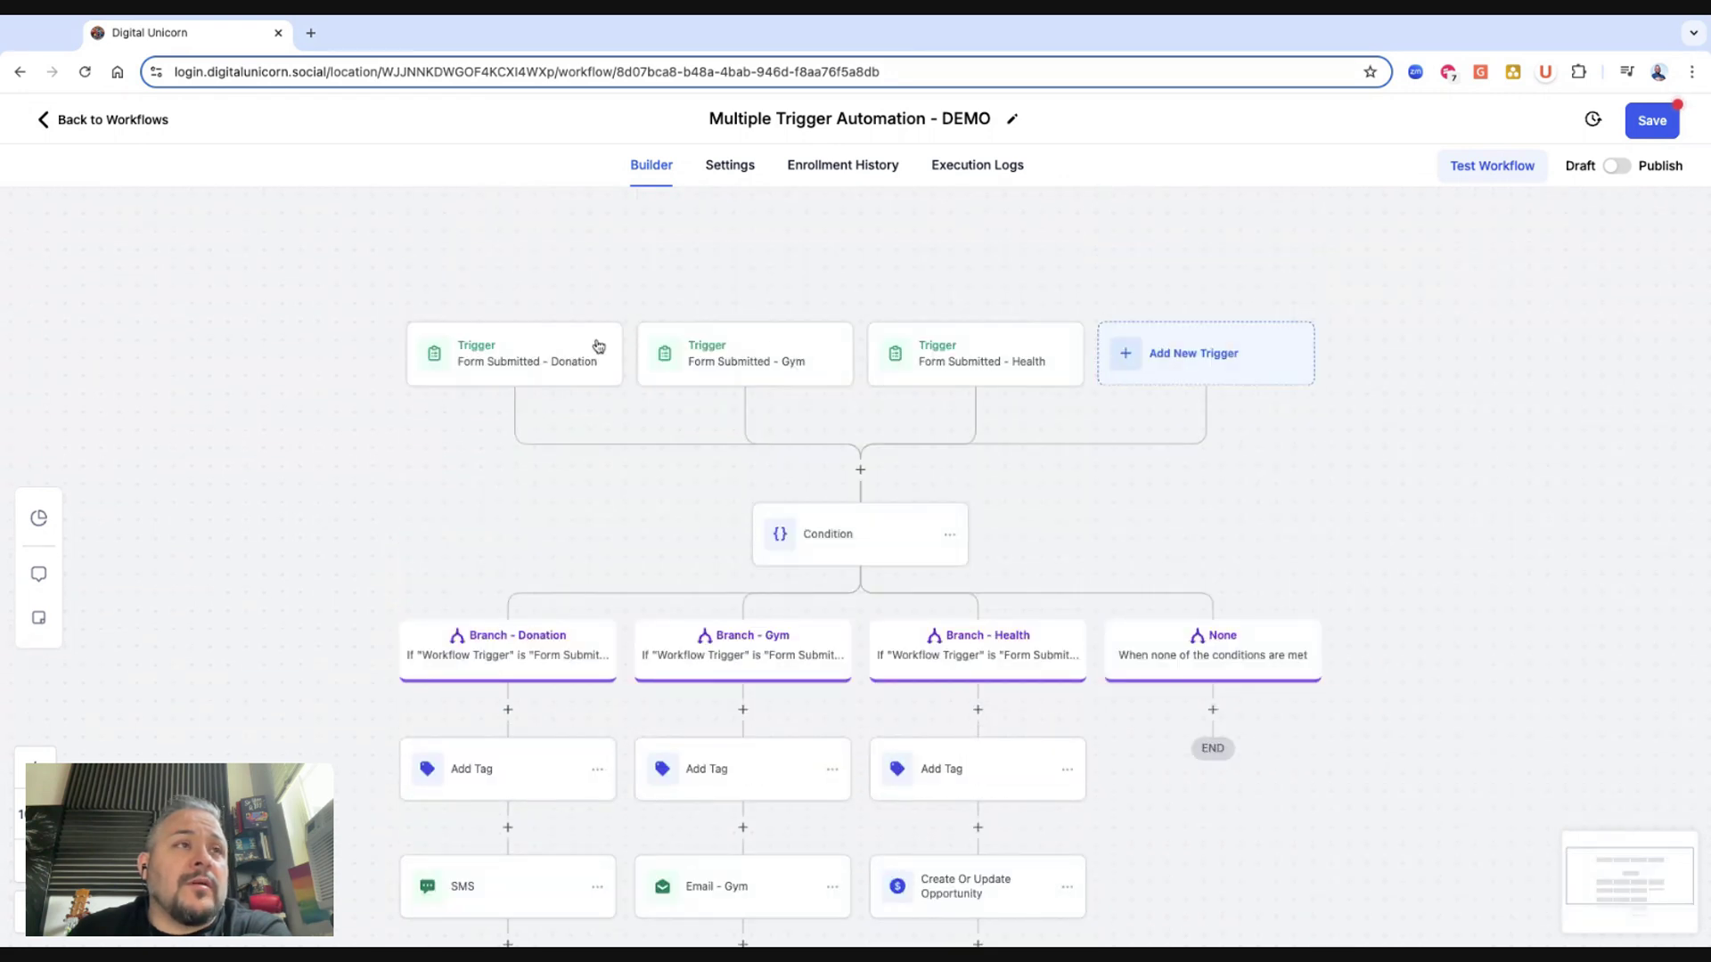
{"action": "scroll", "coordinate": [513, 595], "scroll_direction": "down", "scroll_amount": 1}
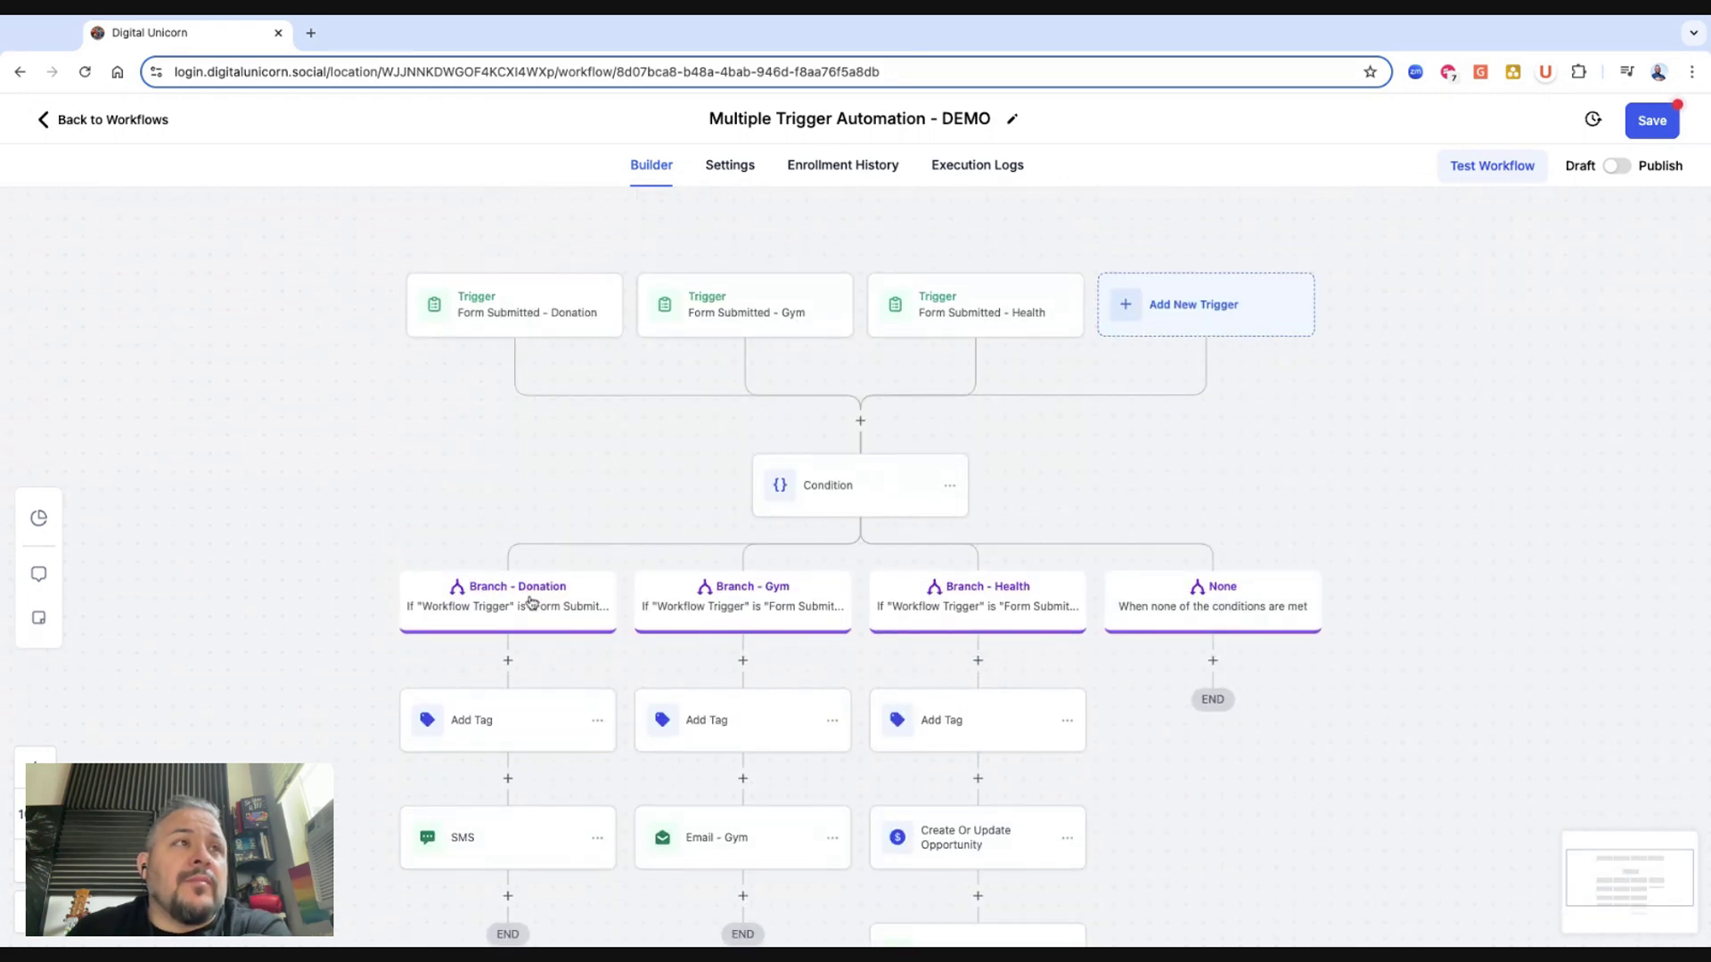
{"action": "scroll", "coordinate": [1247, 579], "scroll_direction": "down", "scroll_amount": 3}
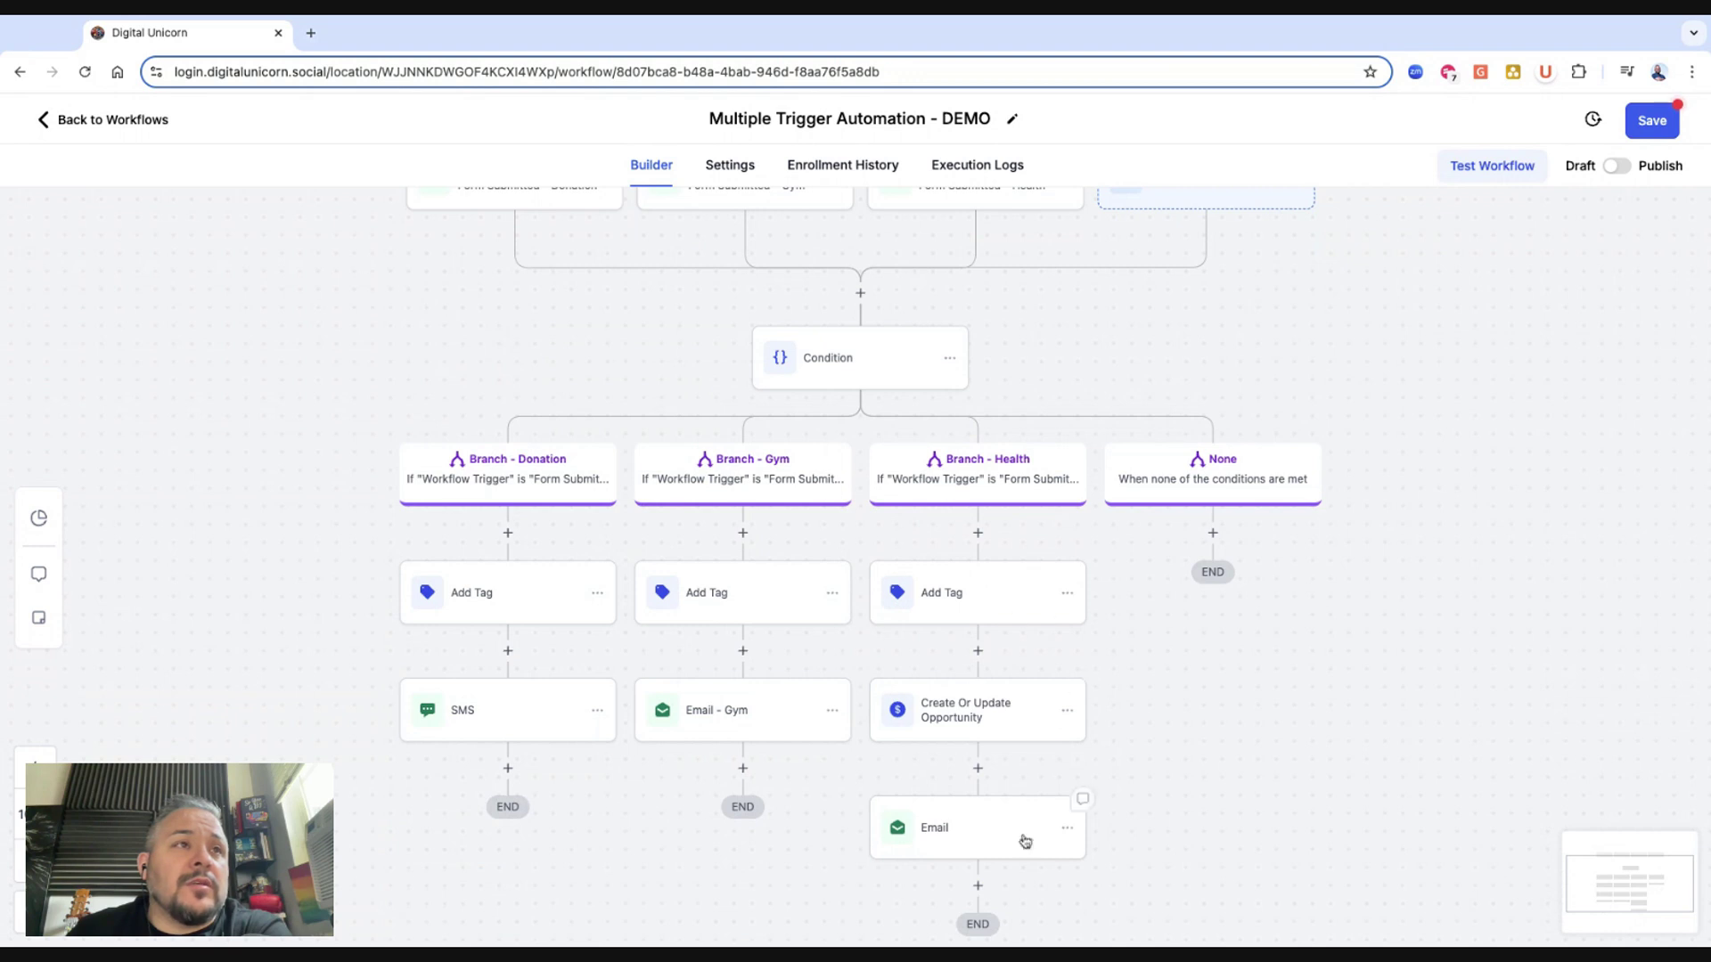
{"action": "scroll", "coordinate": [846, 567], "scroll_direction": "down", "scroll_amount": 1}
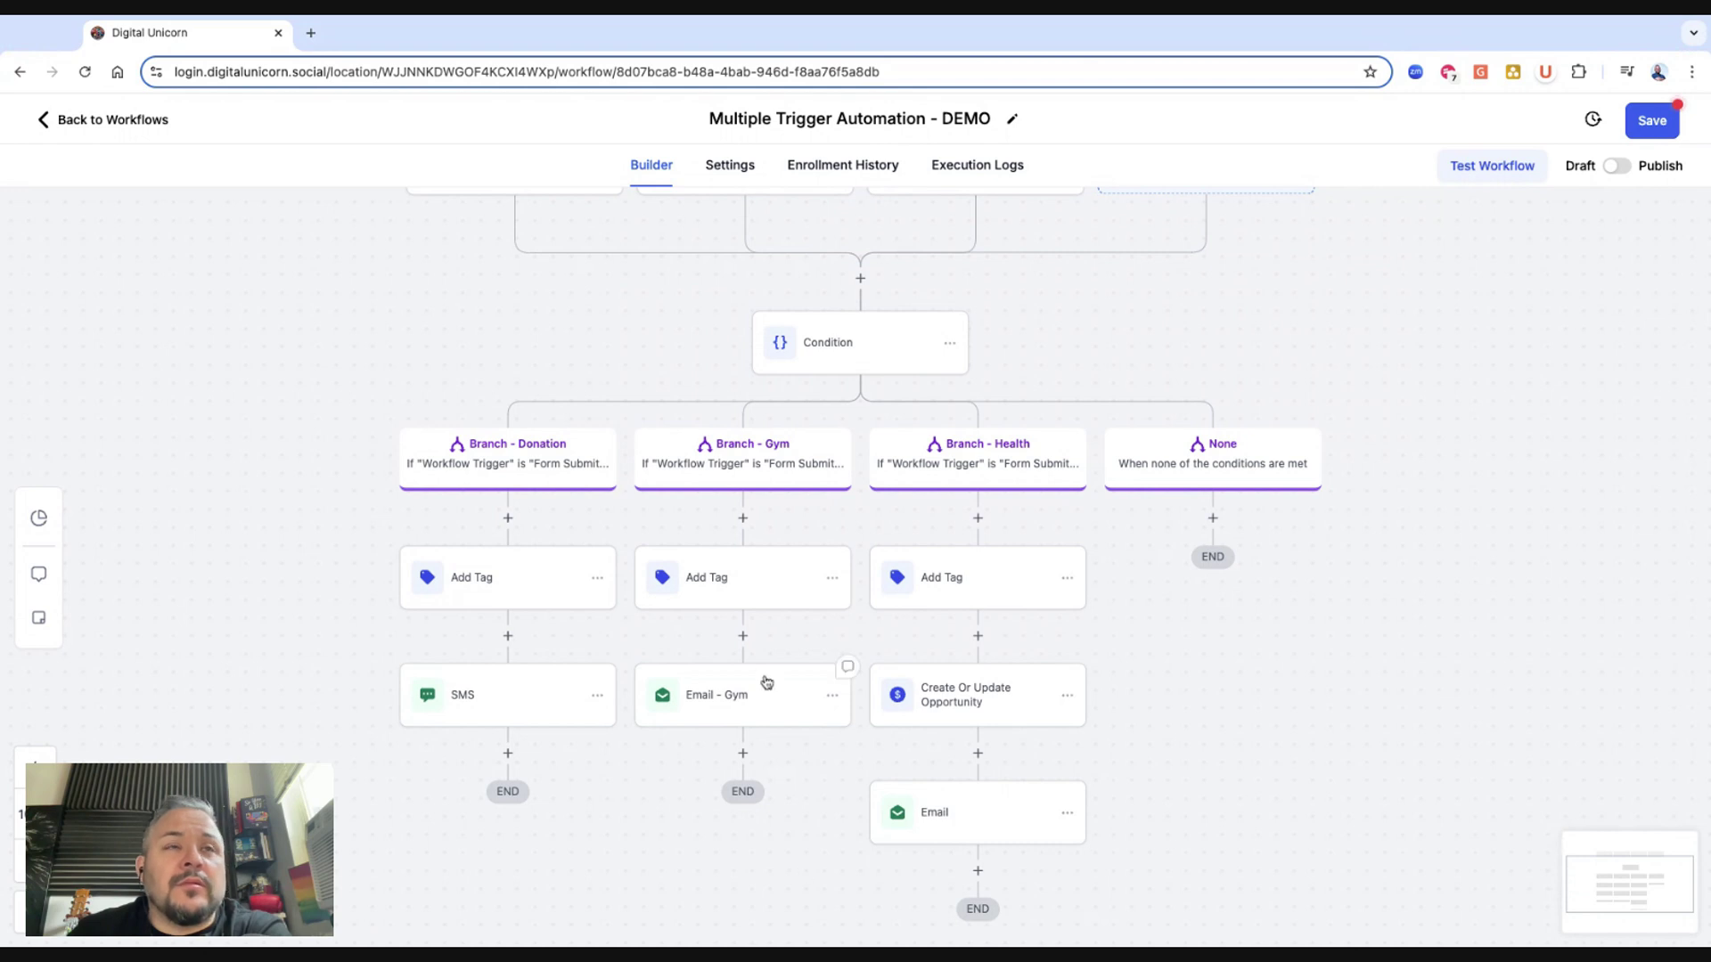
{"action": "scroll", "coordinate": [757, 704], "scroll_direction": "down", "scroll_amount": 2}
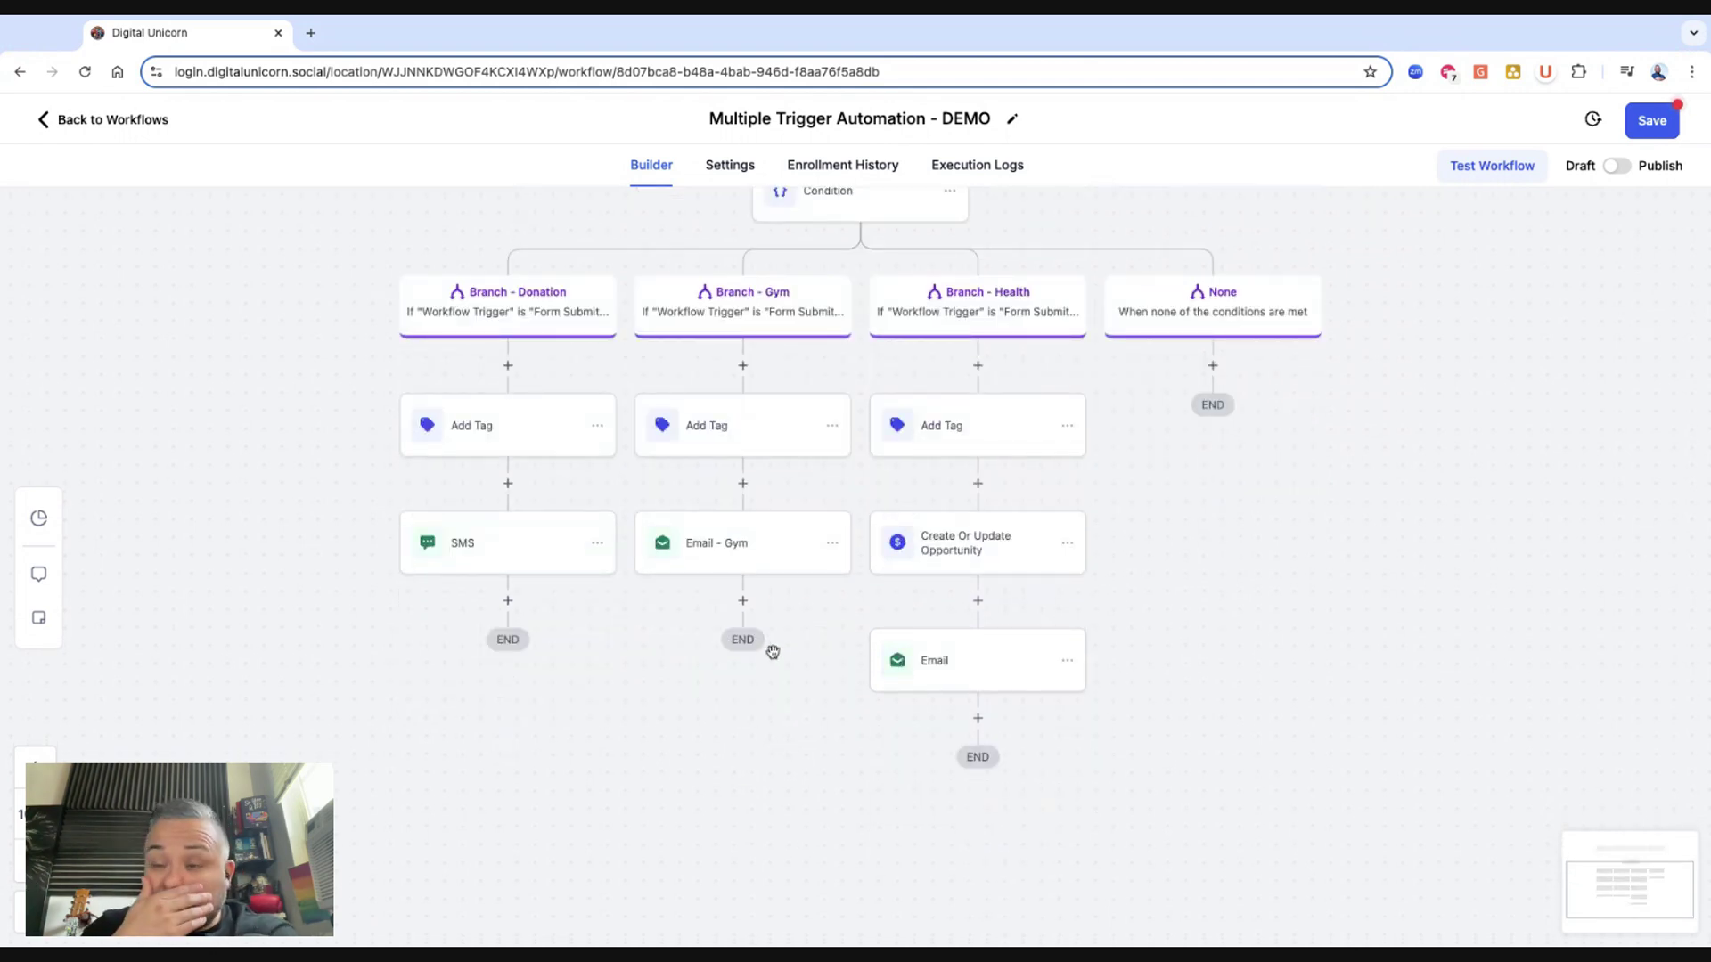